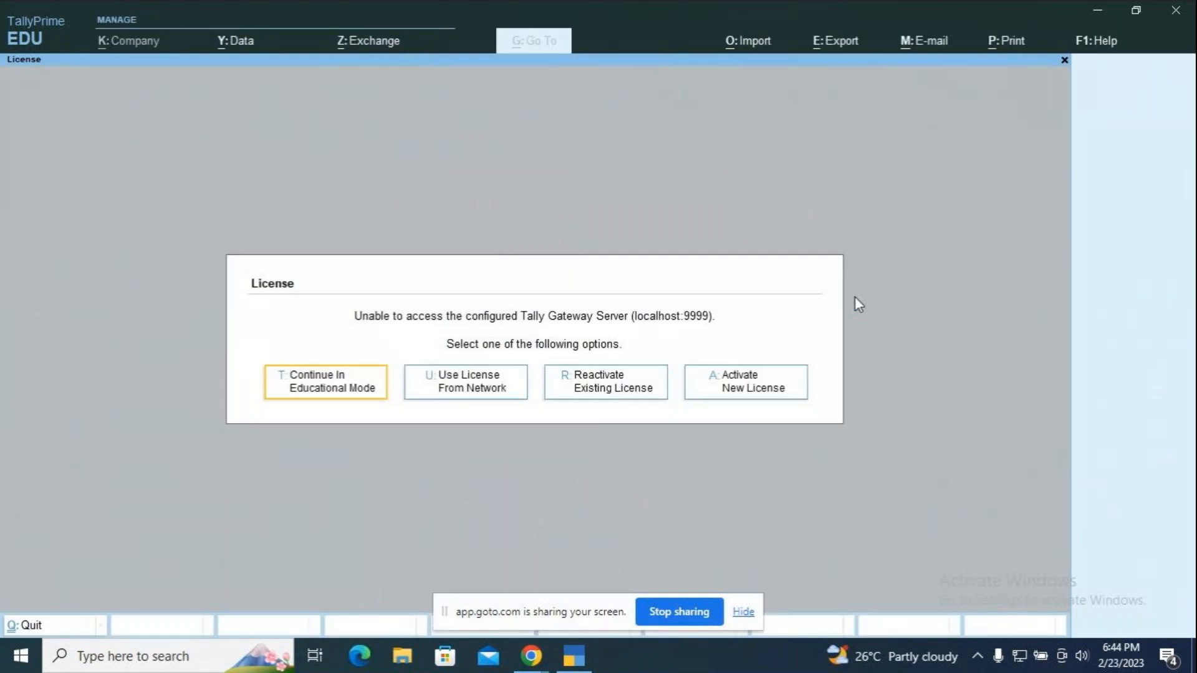
# Continue in Educational Mode and open the creation form for a new company
pyautogui.click(335, 390)
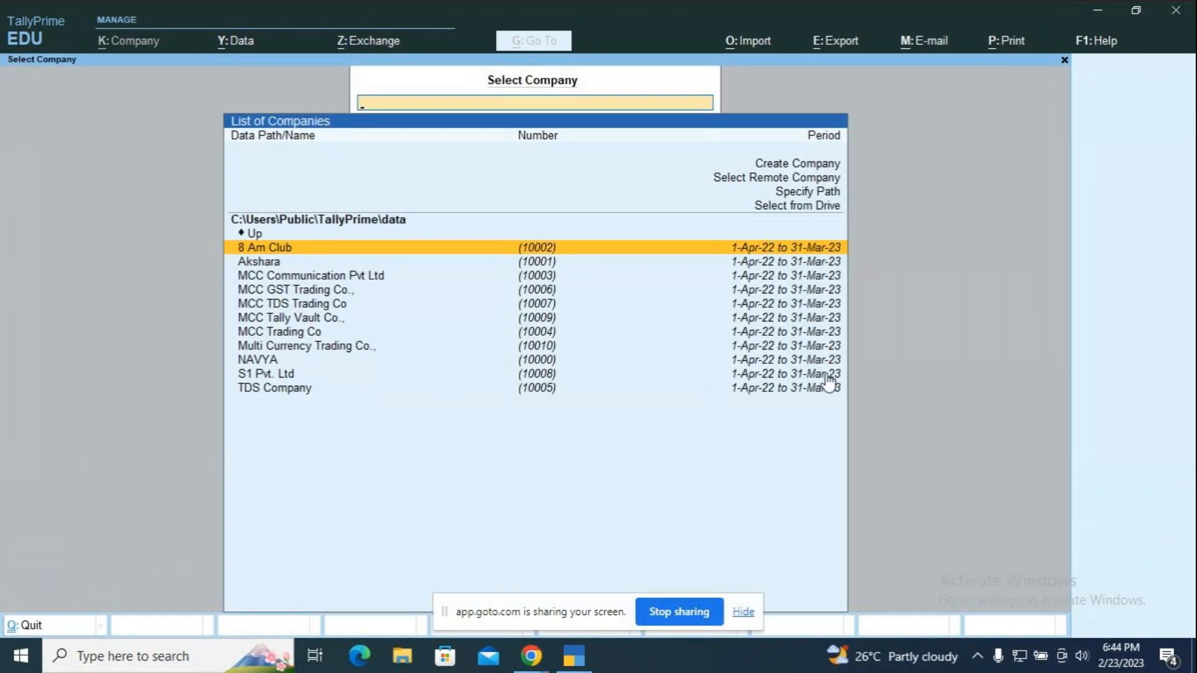
pyautogui.press('Up')
pyautogui.press('Up')
pyautogui.press('Up')
pyautogui.press('Up')
pyautogui.press('Up')
pyautogui.press('Up')
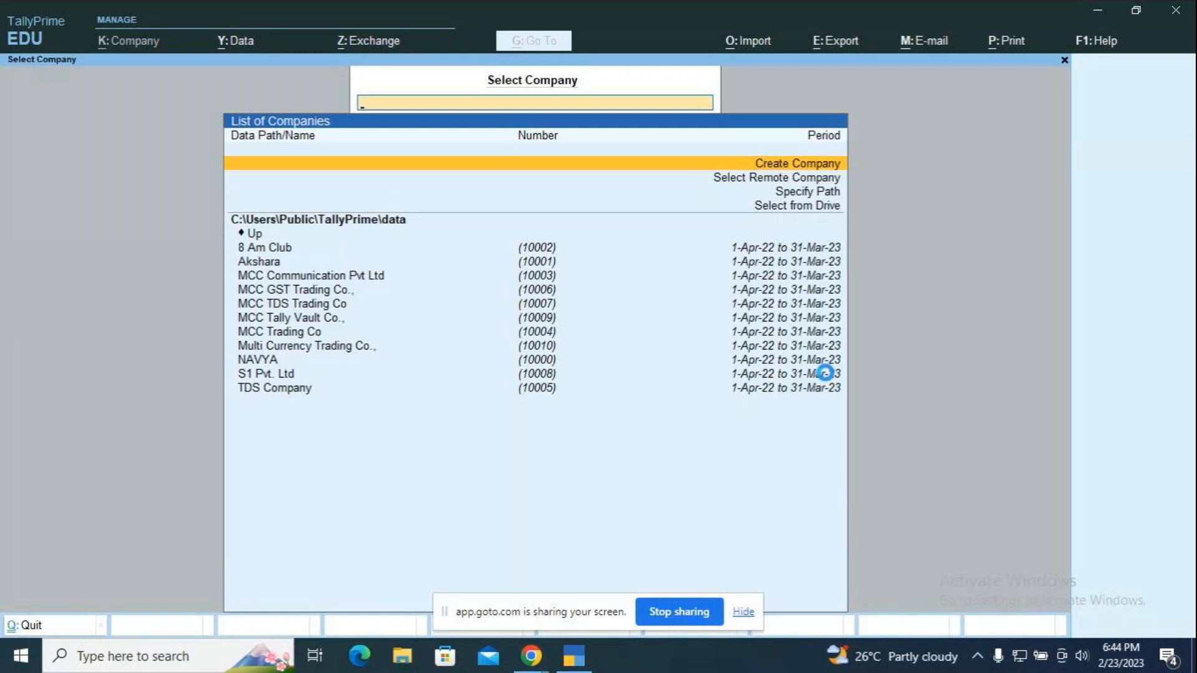
pyautogui.press('Return')
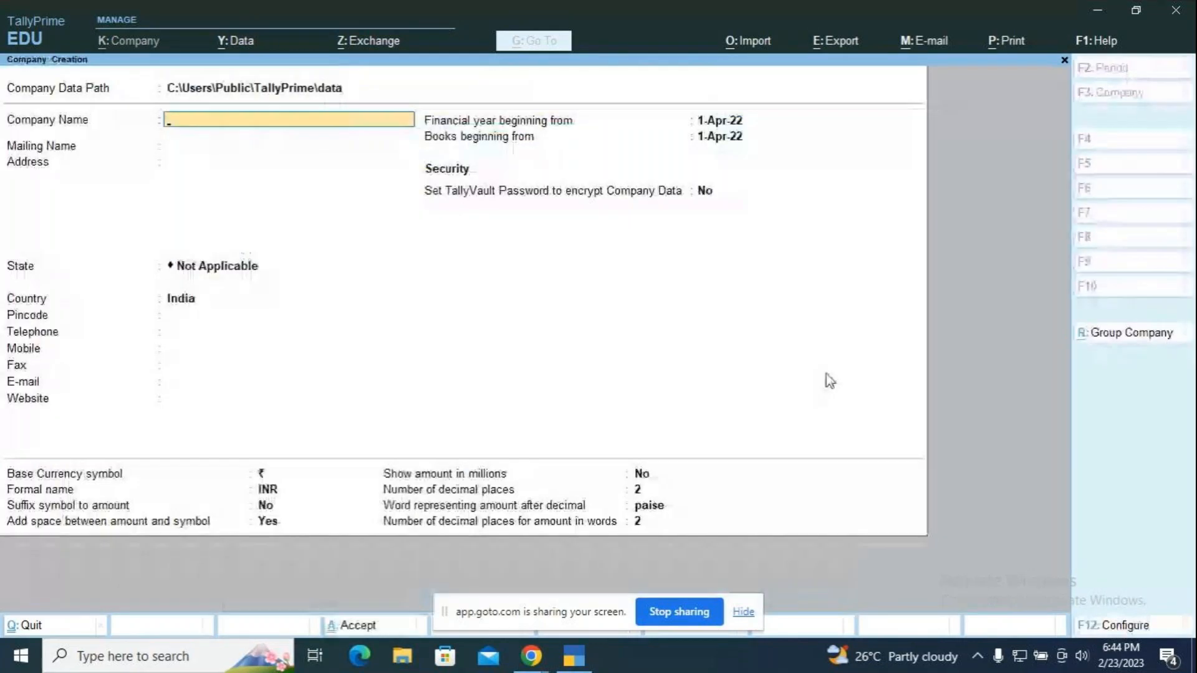
# Name the new company MCC Trial Co, set its state to Karnataka and save it
pyautogui.write('MCC')
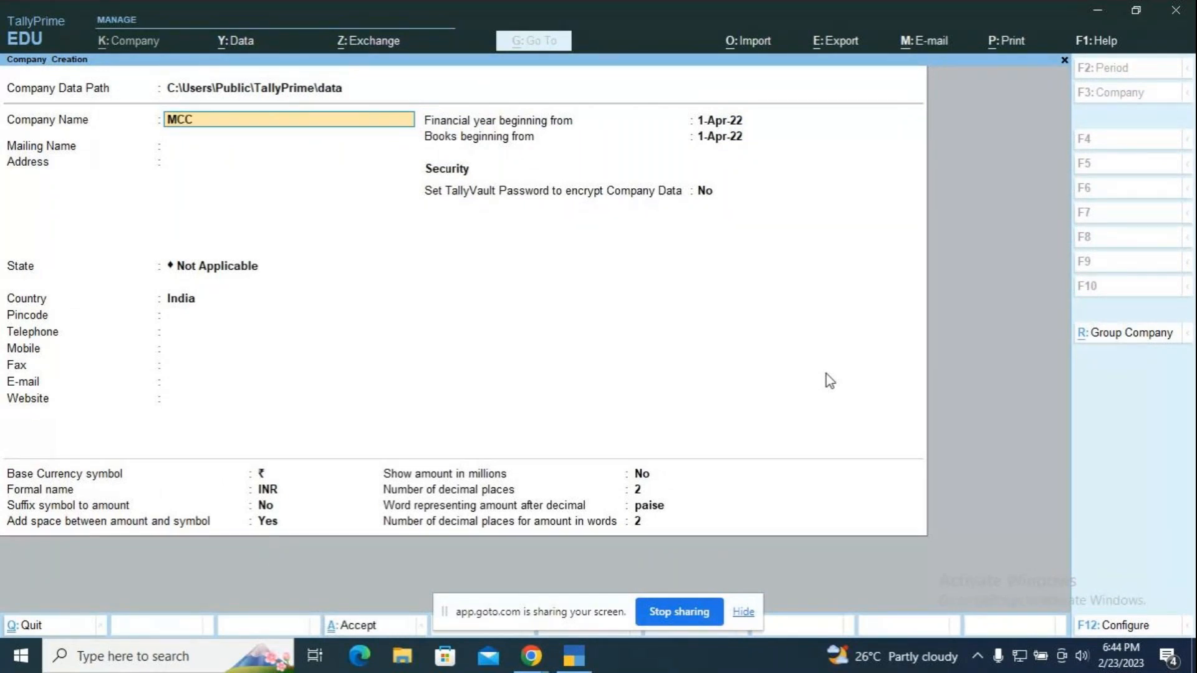
pyautogui.write(' Trial')
pyautogui.write(' c')
pyautogui.write('ur')
pyautogui.press('BackSpace')
pyautogui.write('o')
pyautogui.press('Return')
pyautogui.press('Return')
pyautogui.press('Return')
pyautogui.write('k')
pyautogui.press('Return')
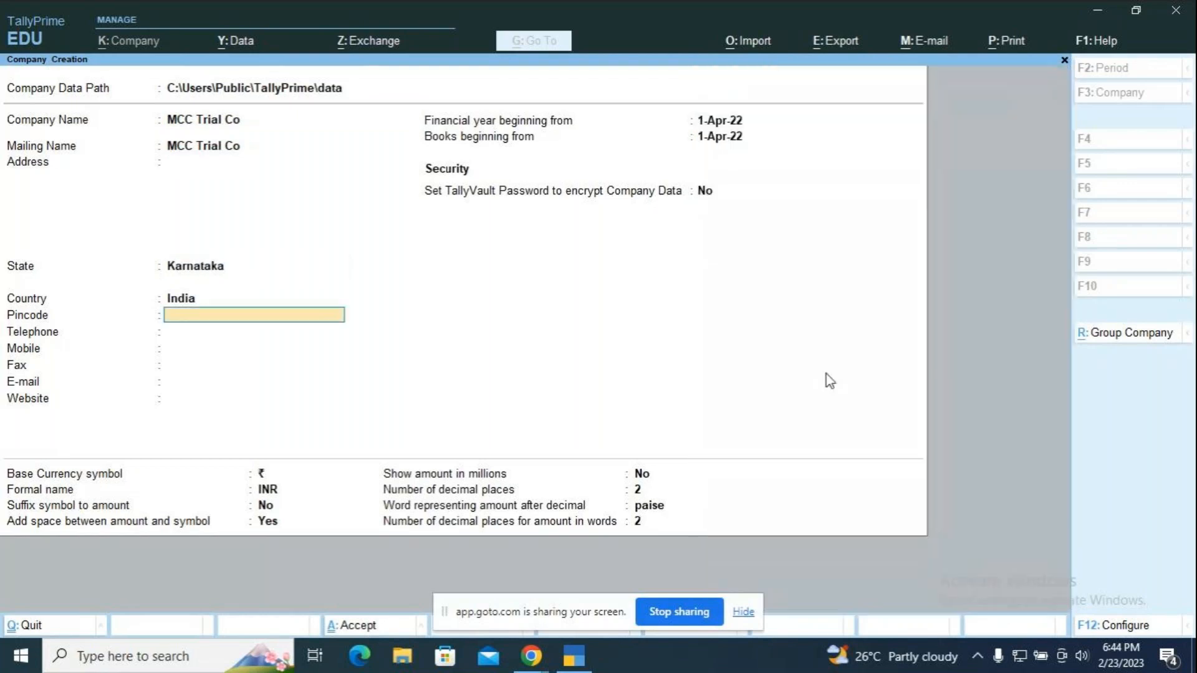
pyautogui.press('ctrl')
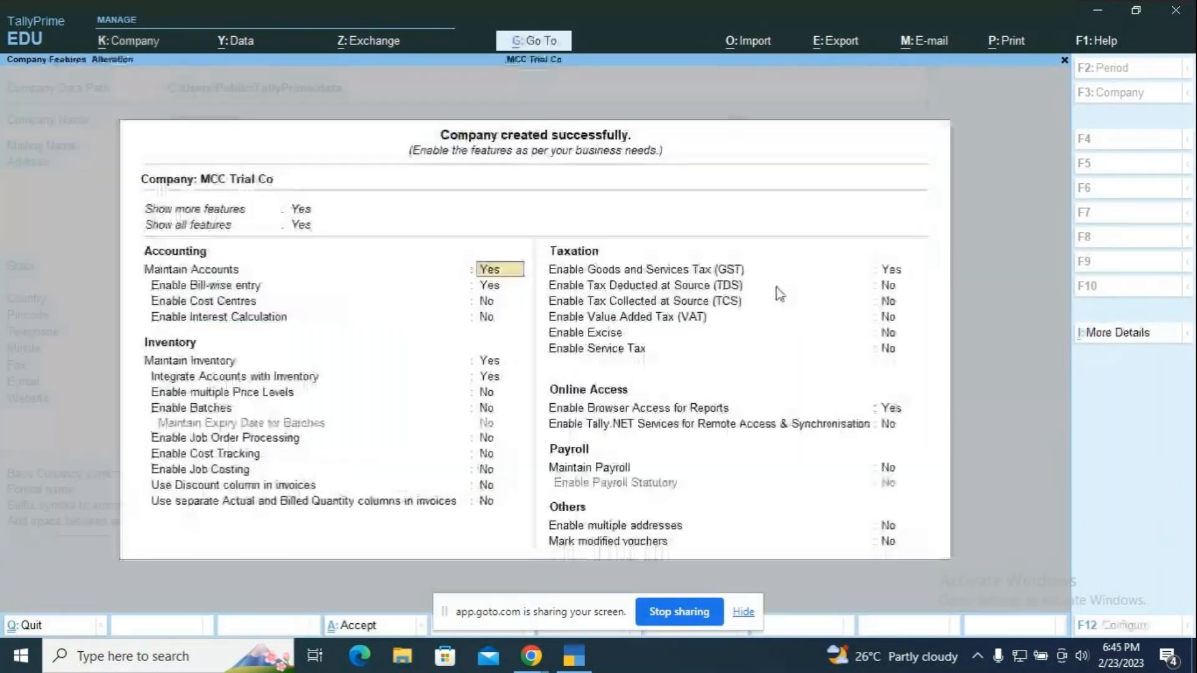
# Disable Goods and Services Tax (GST) for MCC Trial Co and accept the company features
pyautogui.click(891, 269)
pyautogui.write('n')
pyautogui.press('Return')
pyautogui.hotkey('ctrl', 'a')
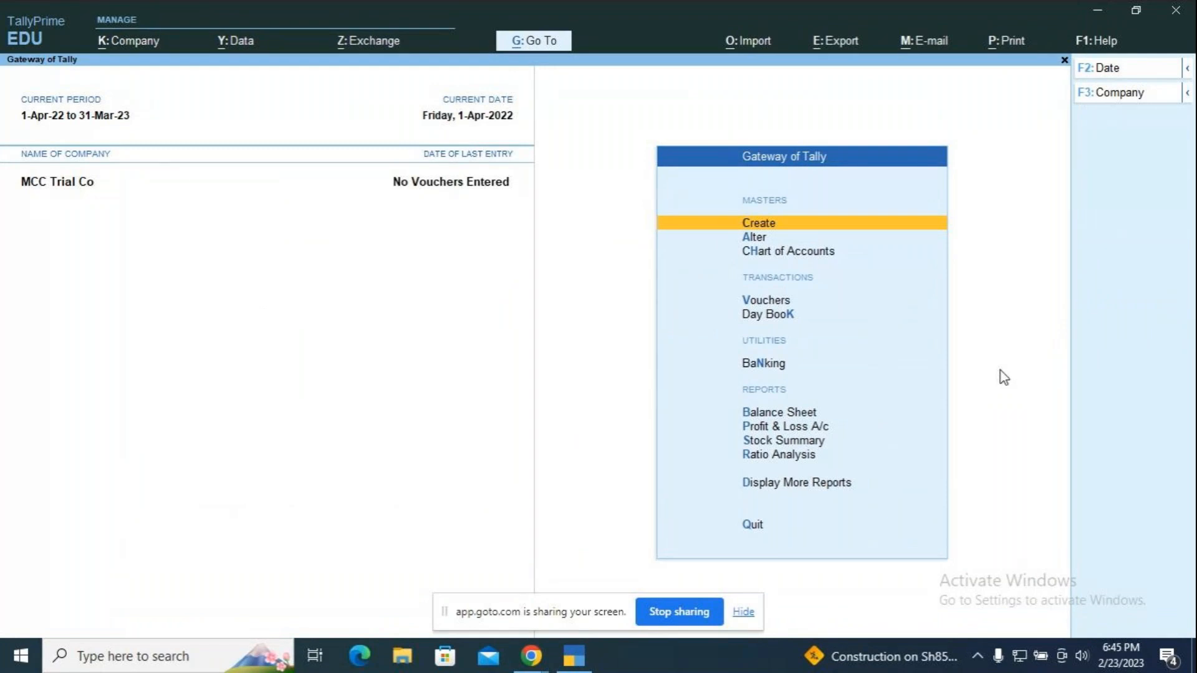
# Open the Journal voucher type of MCC Trial Co for alteration
pyautogui.press('Return')
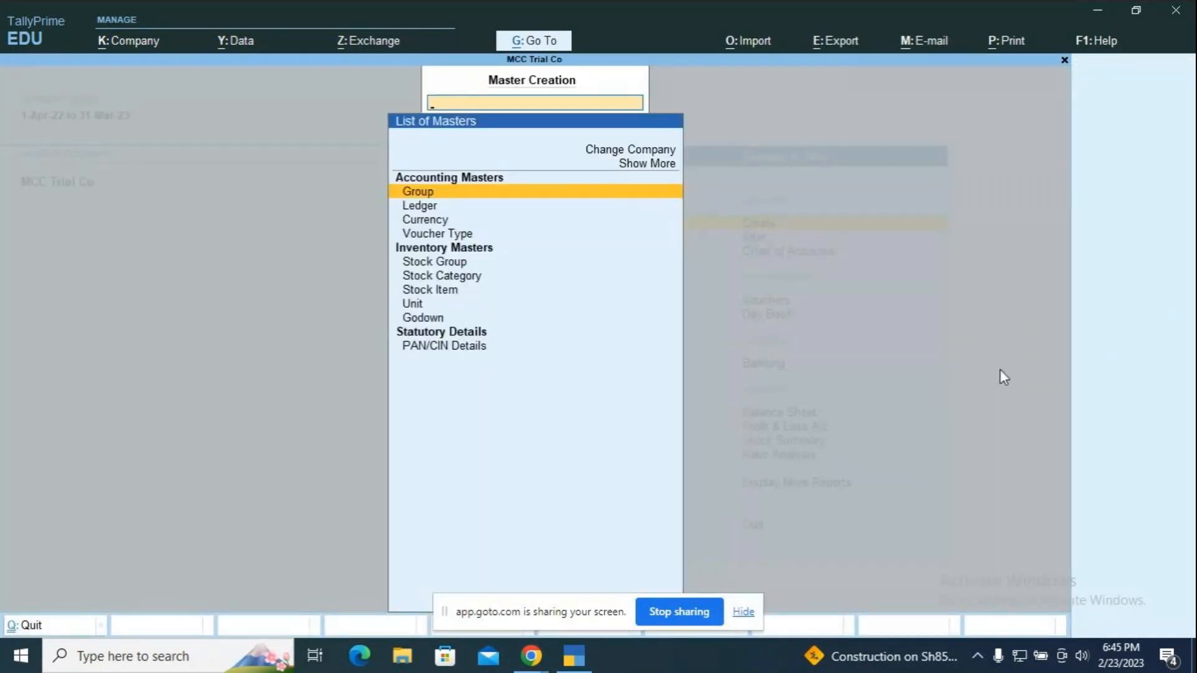
pyautogui.press('Escape')
pyautogui.press('Down')
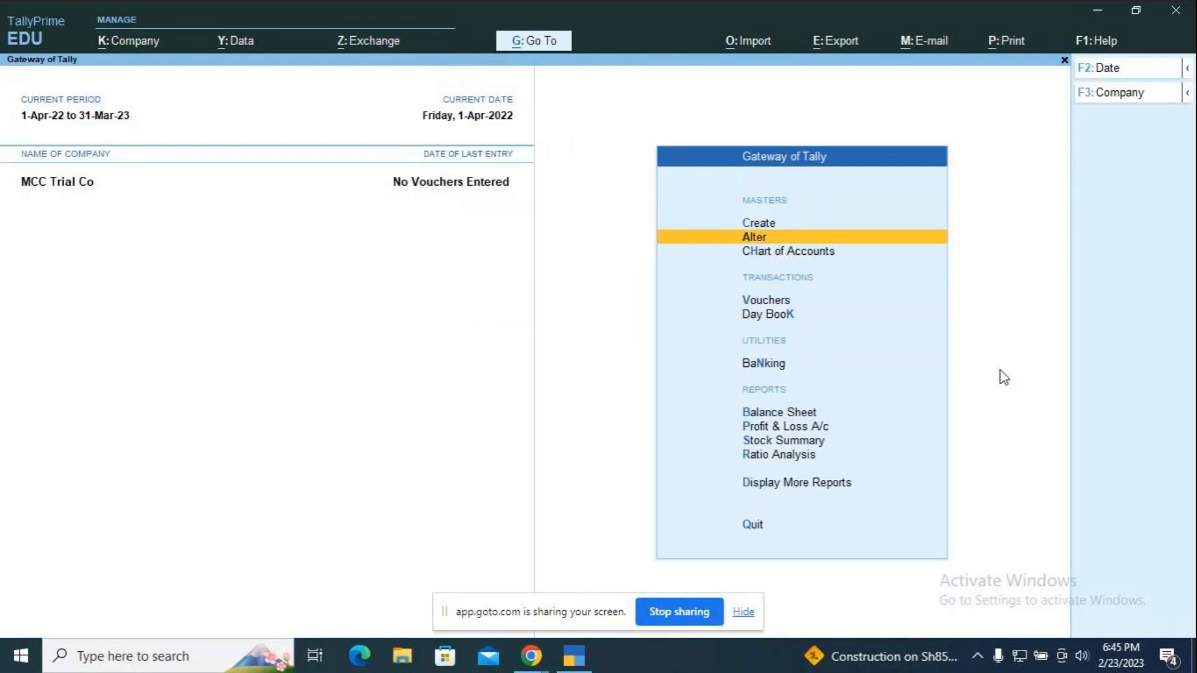
pyautogui.press('Return')
pyautogui.press('Down')
pyautogui.press('Down')
pyautogui.press('Down')
pyautogui.press('Down')
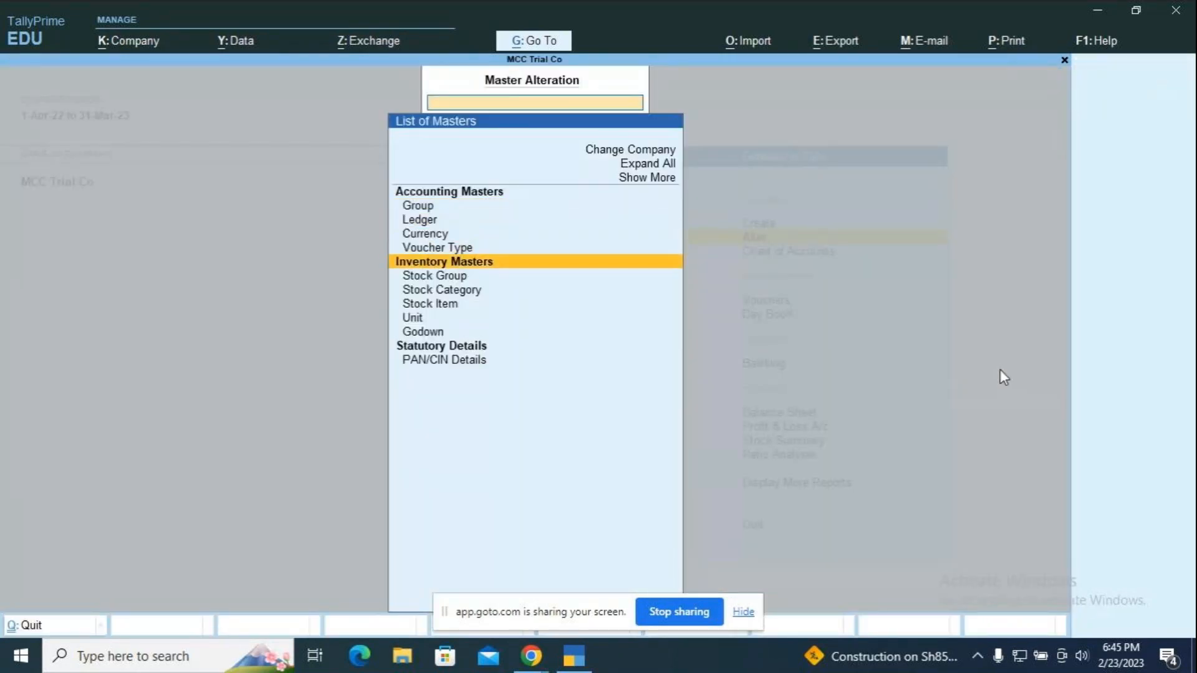
pyautogui.press('Up')
pyautogui.press('Return')
pyautogui.write('J')
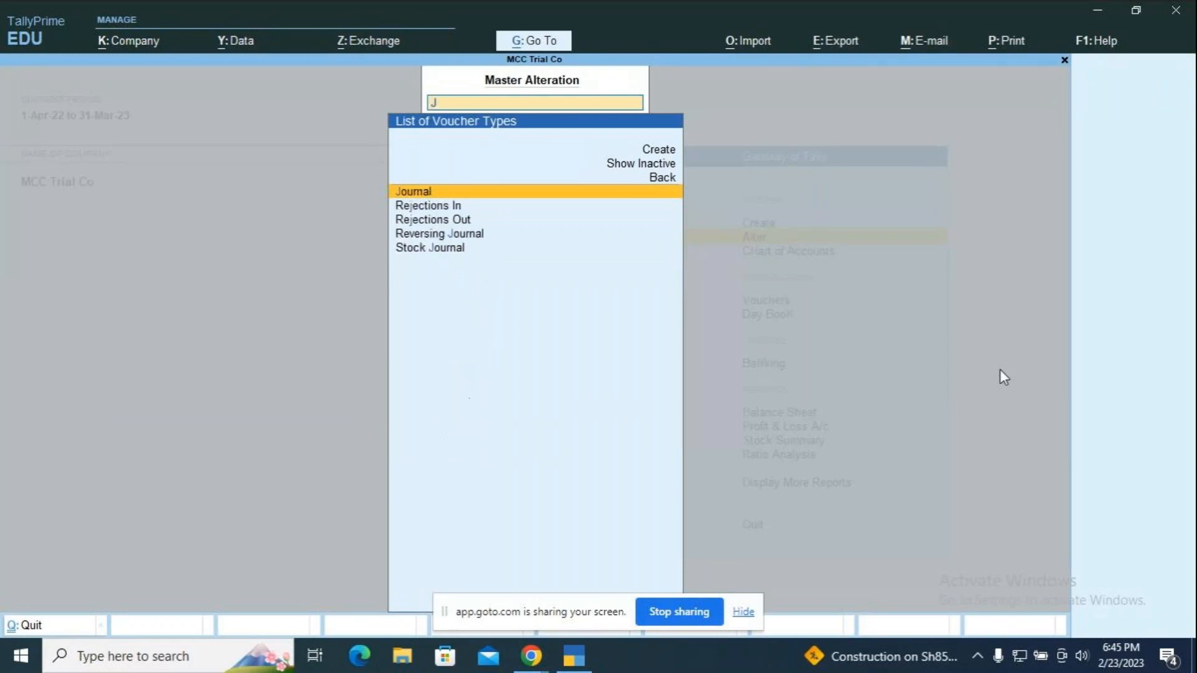
pyautogui.press('Return')
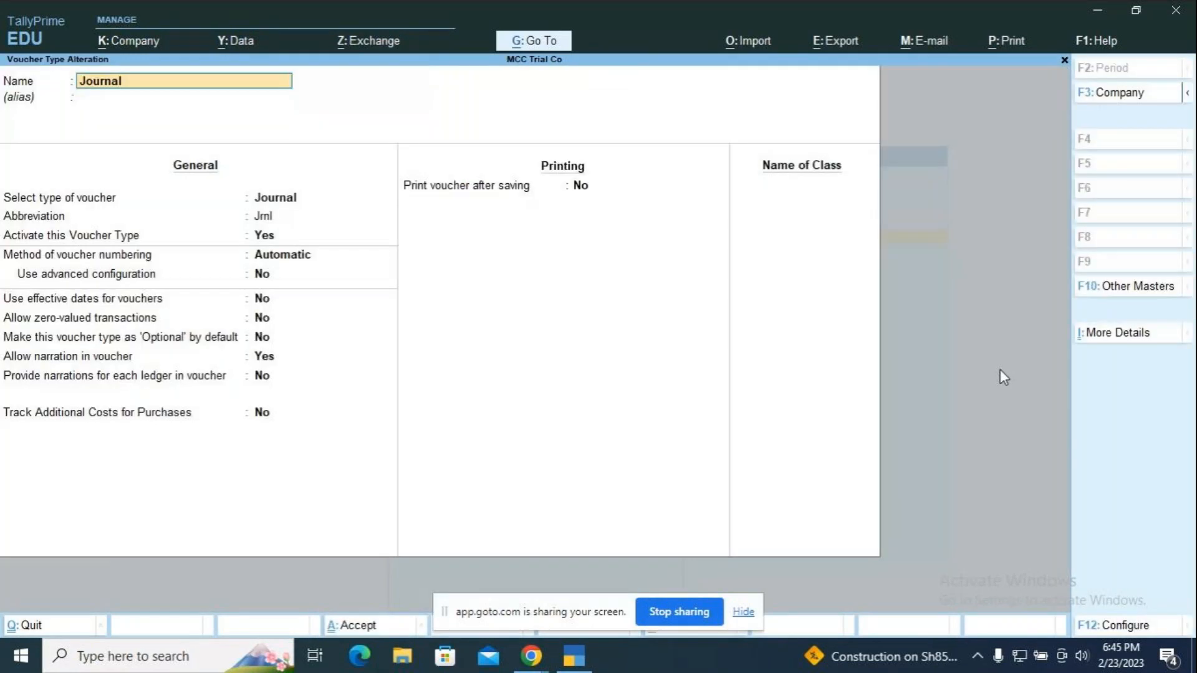
# Go through the Journal voucher type's general and printing settings, checking for a class option, and quit without saving
pyautogui.press('Return')
pyautogui.press('Return')
pyautogui.press('Return')
pyautogui.press('Return')
pyautogui.press('Return')
pyautogui.press('Return')
pyautogui.press('Return')
pyautogui.press('Return')
pyautogui.press('Return')
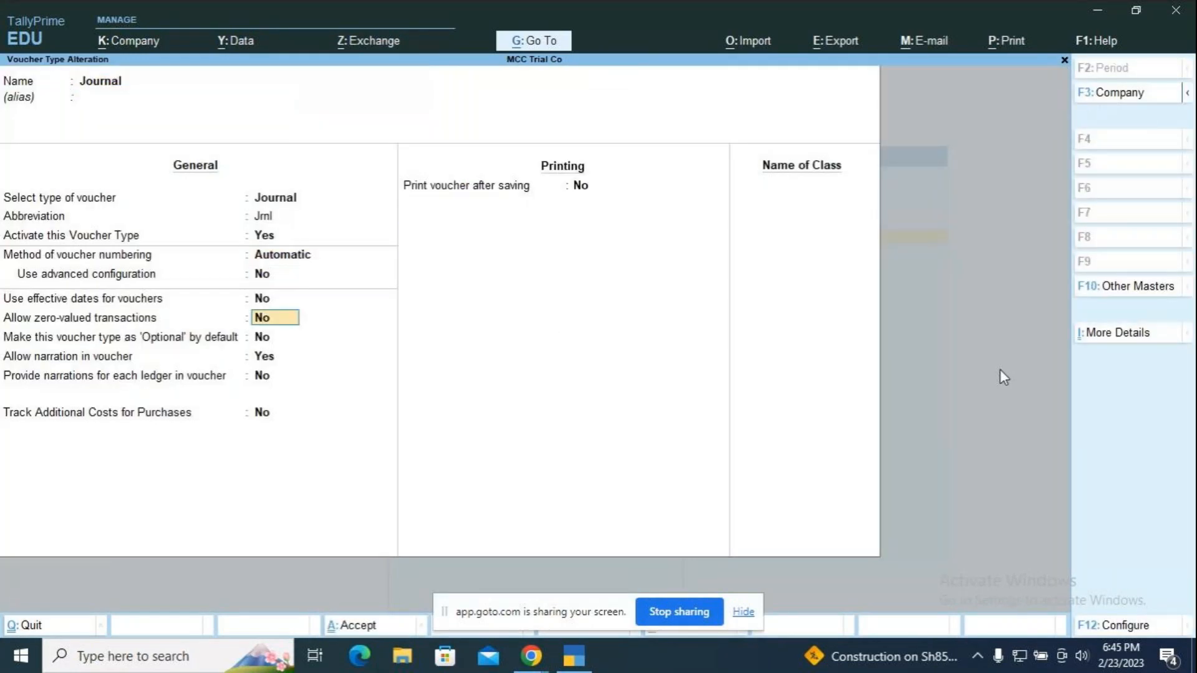
pyautogui.press('Return')
pyautogui.press('Return')
pyautogui.press('Return')
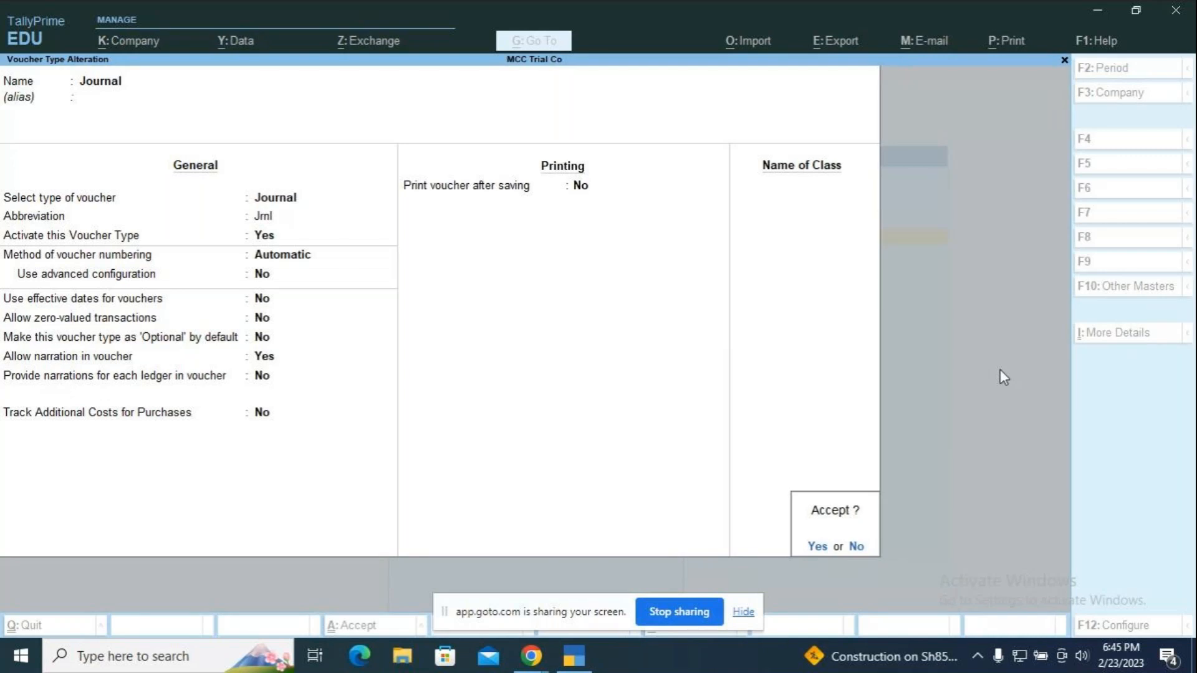
pyautogui.press('Escape')
pyautogui.press('Escape')
pyautogui.press('Escape')
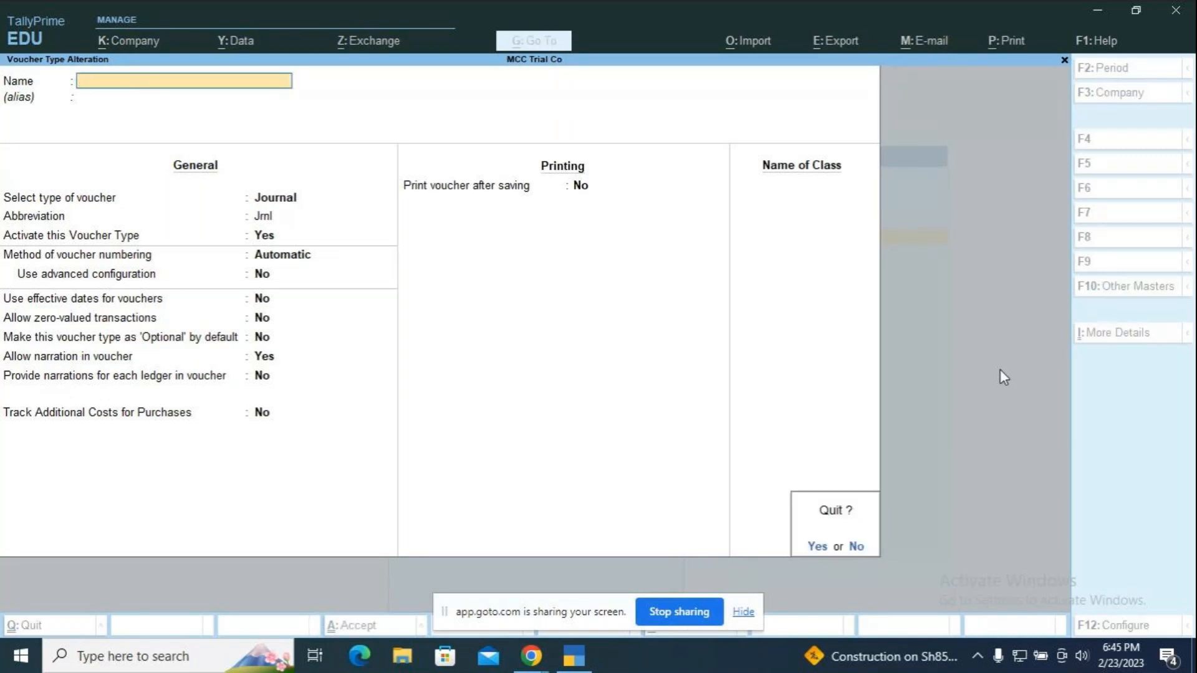
pyautogui.press('Return')
# Create a currency with the symbol $ and the formal name Dollar, and return to the Gateway of Tally
pyautogui.press('Up')
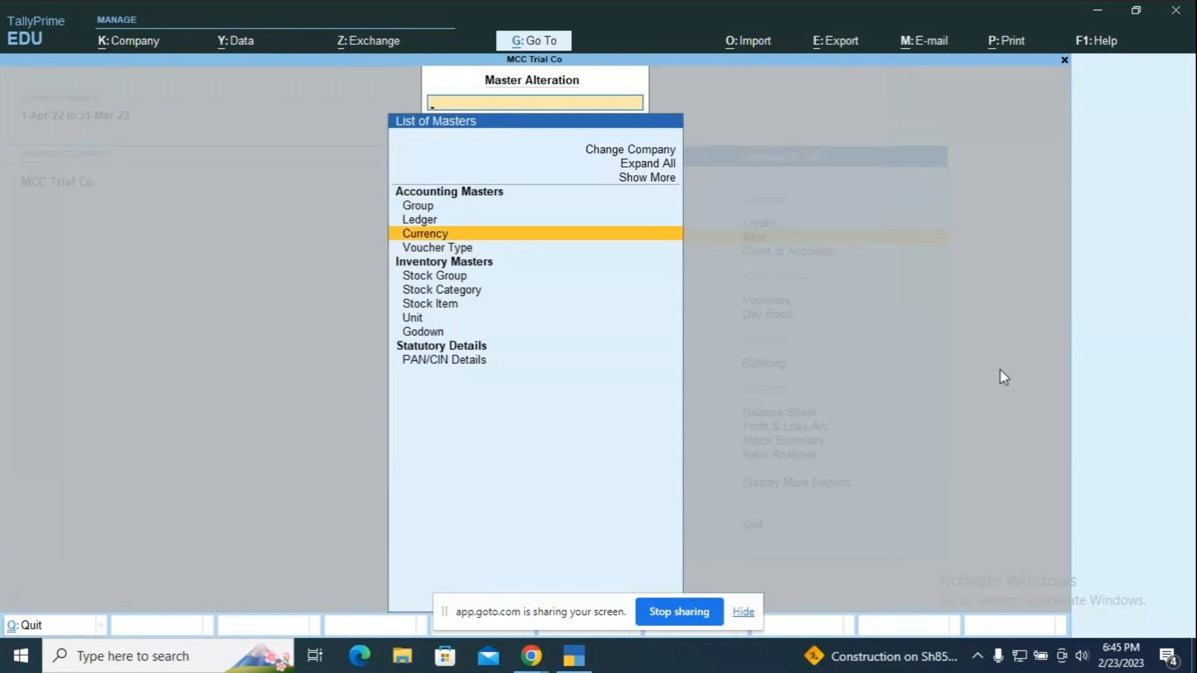
pyautogui.press('Escape')
pyautogui.press('Up')
pyautogui.press('Return')
pyautogui.press('Down')
pyautogui.press('Down')
pyautogui.press('Return')
pyautogui.press('Return')
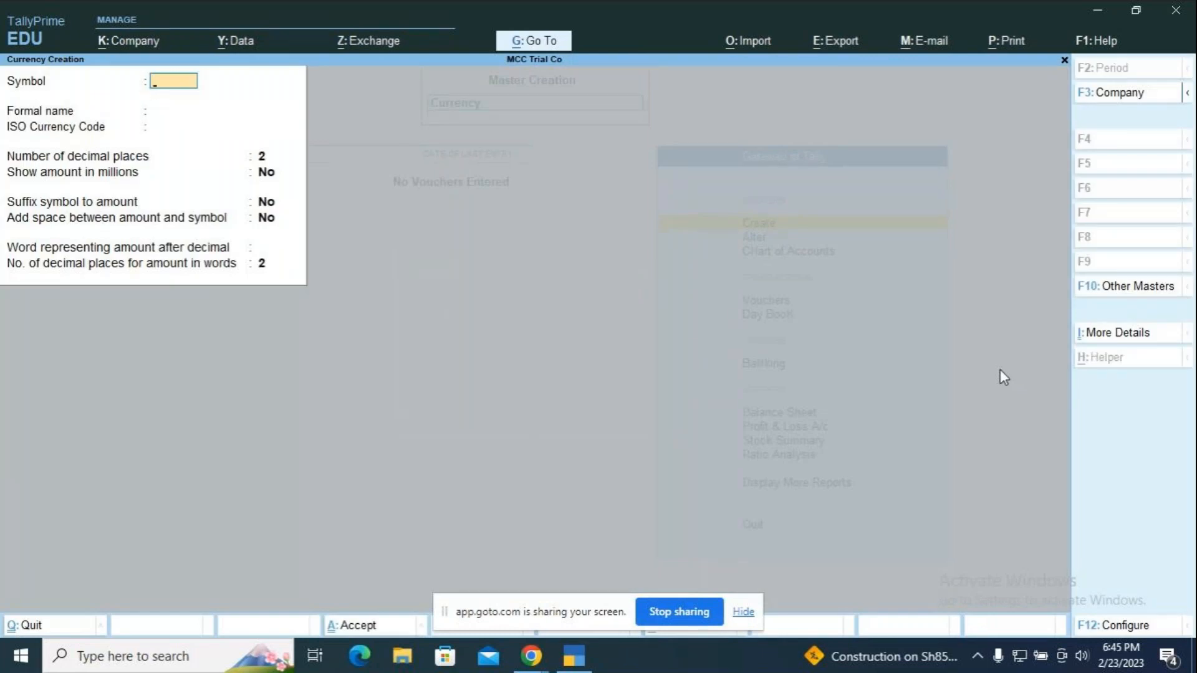
pyautogui.write('$')
pyautogui.press('Return')
pyautogui.write('Dol')
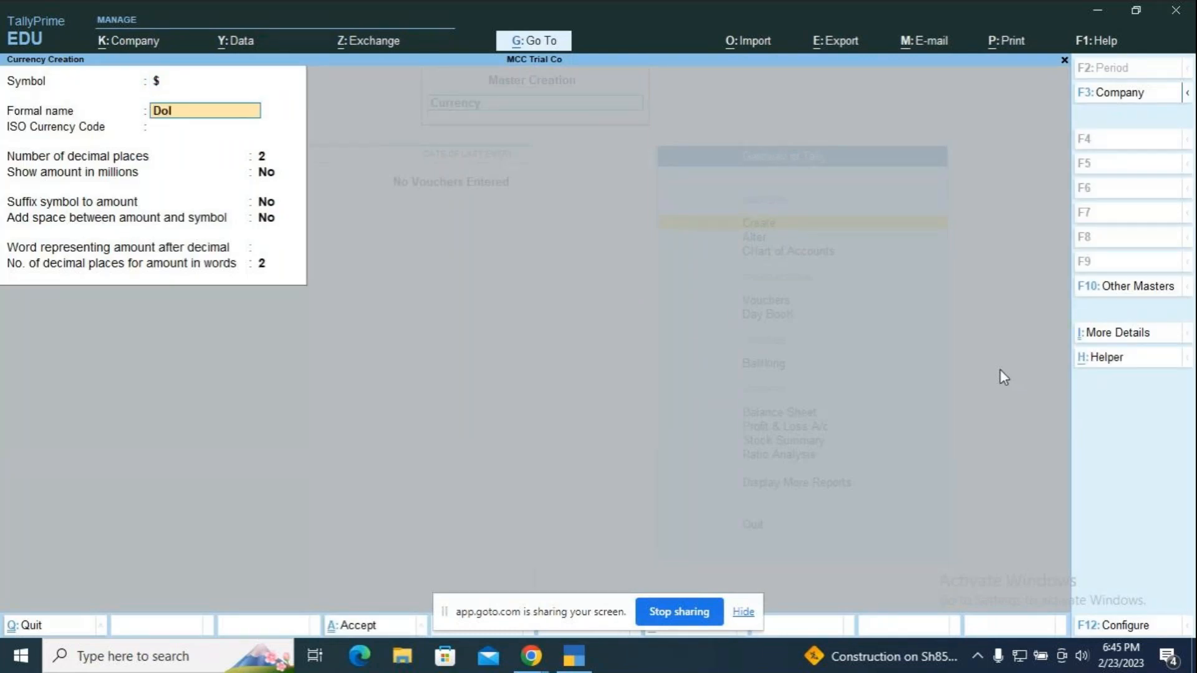
pyautogui.write('lar')
pyautogui.press('Return')
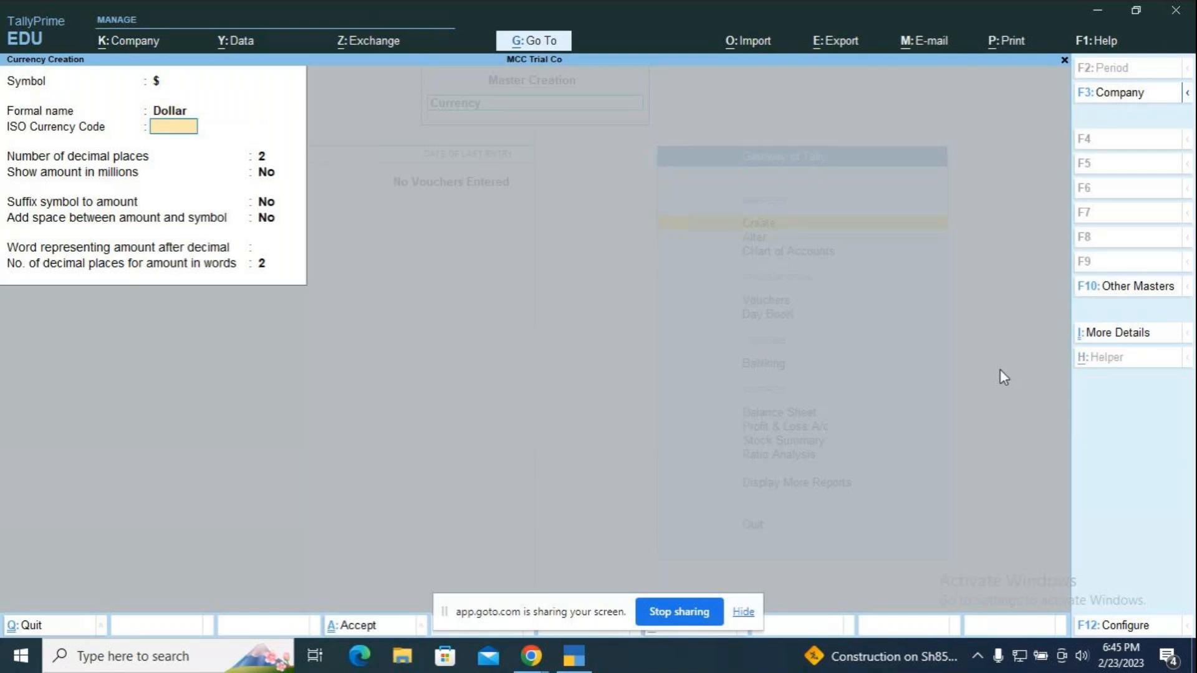
pyautogui.hotkey('ctrl', 'a')
pyautogui.press('Escape')
pyautogui.press('y')
pyautogui.press('Escape')
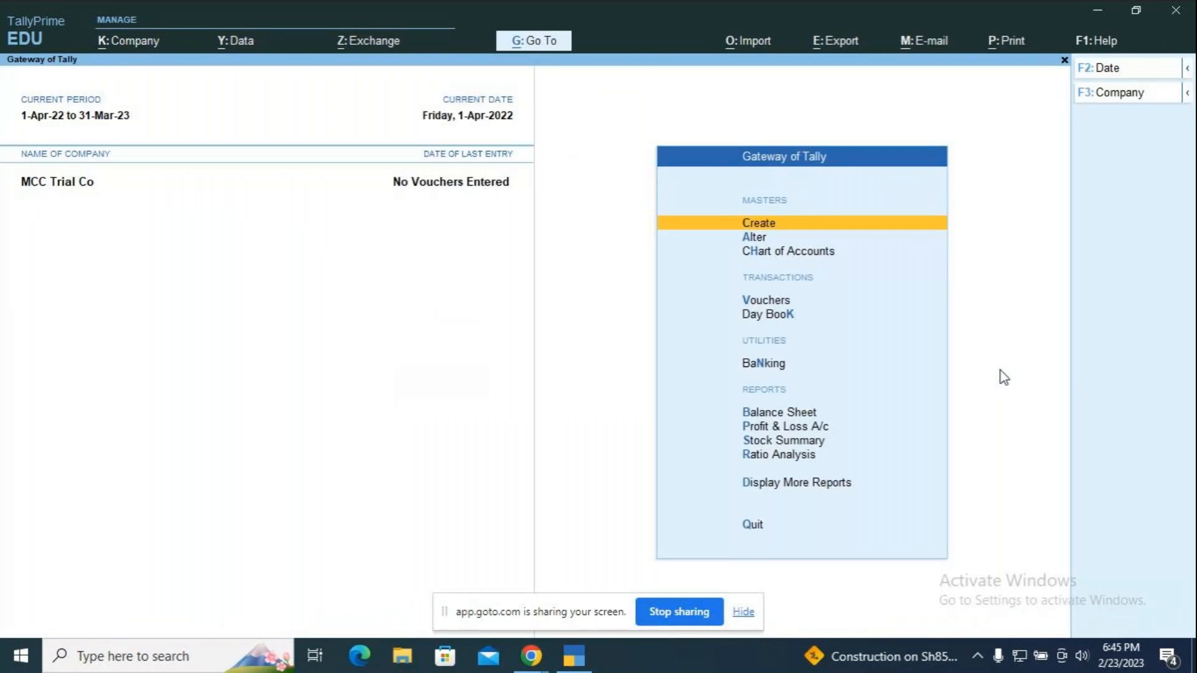
# Reopen the Journal voucher type for alteration
pyautogui.press('Down')
pyautogui.press('Return')
pyautogui.press('Down')
pyautogui.press('Down')
pyautogui.press('Down')
pyautogui.press('Down')
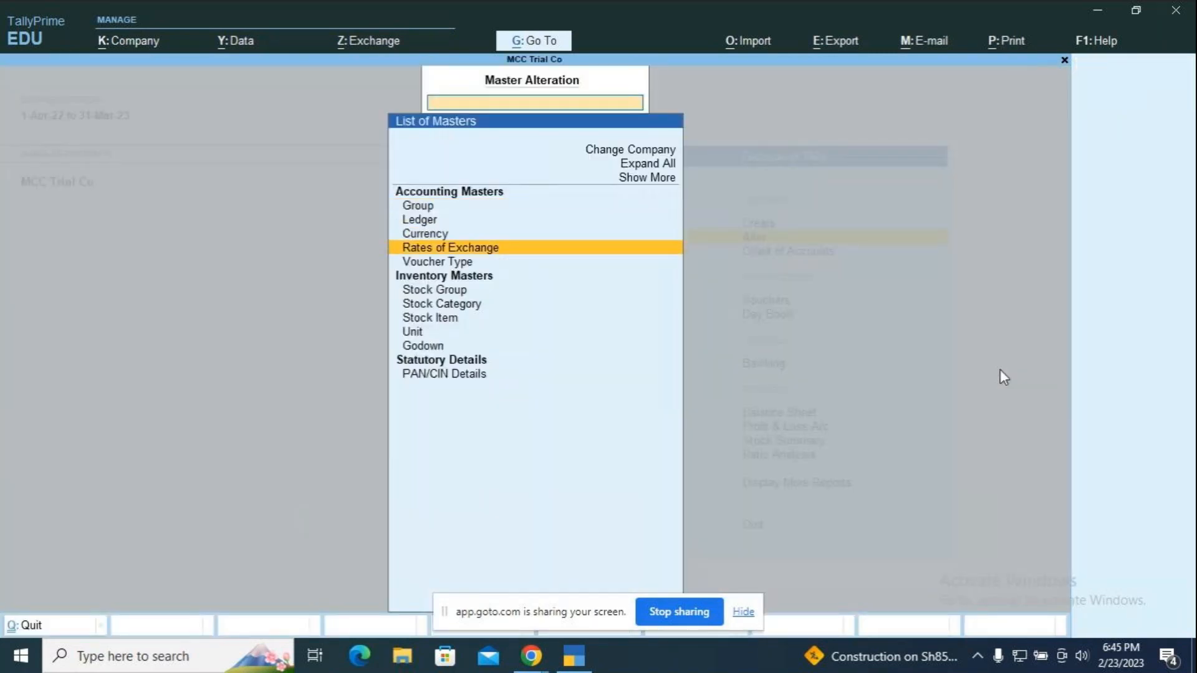
pyautogui.press('Return')
pyautogui.press('Down')
pyautogui.press('Down')
pyautogui.press('Down')
pyautogui.press('Down')
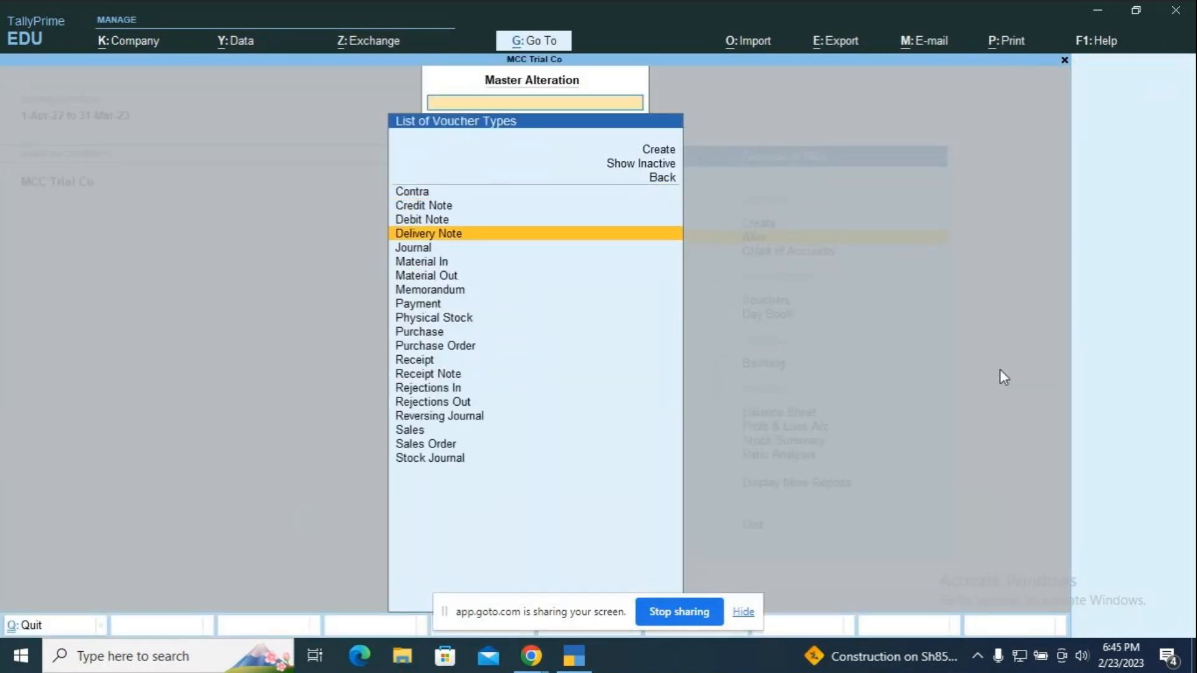
pyautogui.press('Return')
# Go through the Journal voucher type's settings up to the class name, accept the form and return to the Gateway of Tally
pyautogui.press('Return')
pyautogui.press('Return')
pyautogui.press('Return')
pyautogui.press('Return')
pyautogui.press('Return')
pyautogui.press('Return')
pyautogui.press('Return')
pyautogui.press('Return')
pyautogui.press('Return')
pyautogui.press('Return')
pyautogui.press('Return')
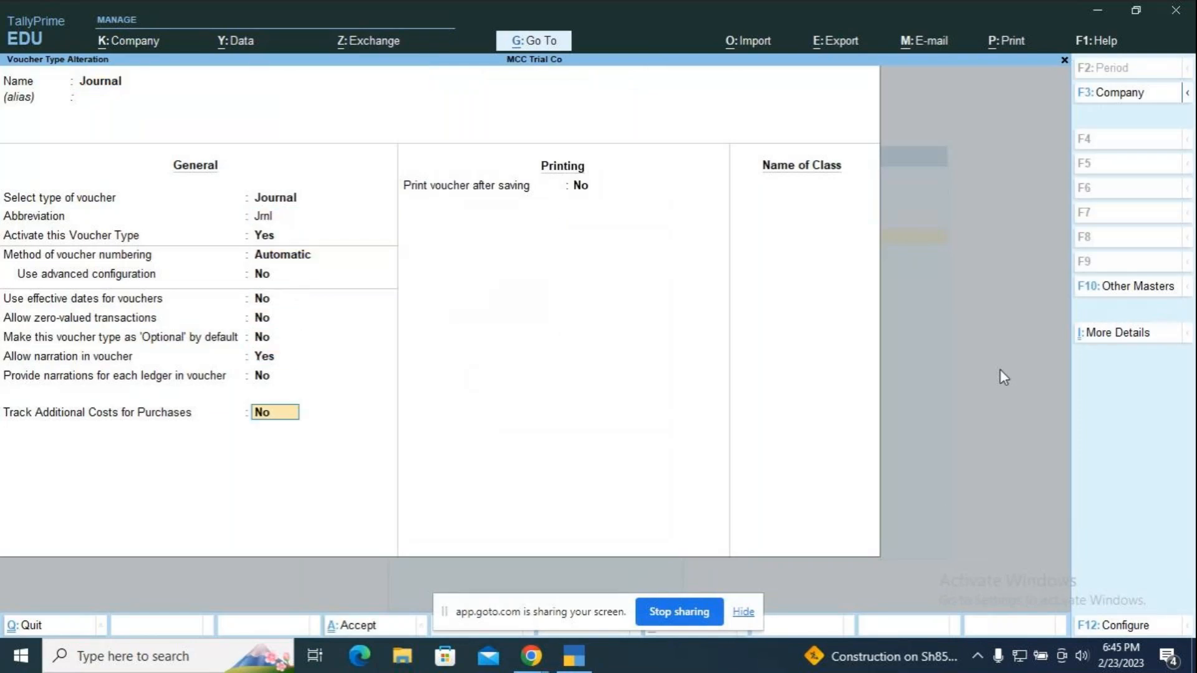
pyautogui.press('Return')
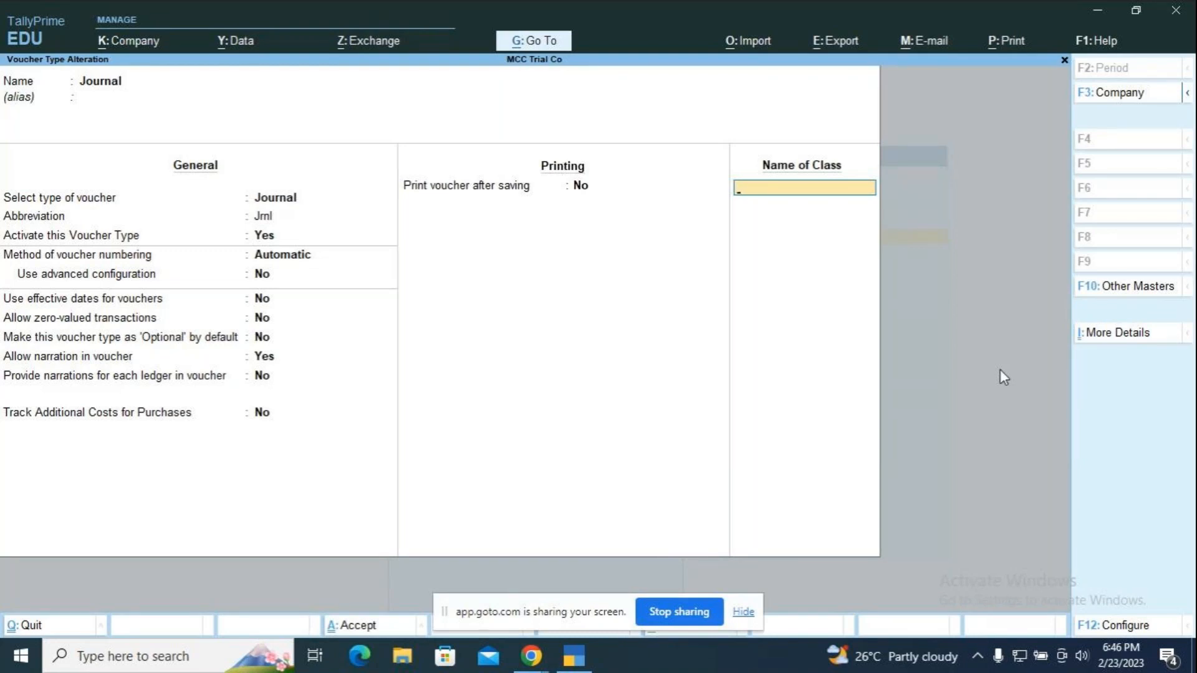
pyautogui.hotkey('ctrl', 'a')
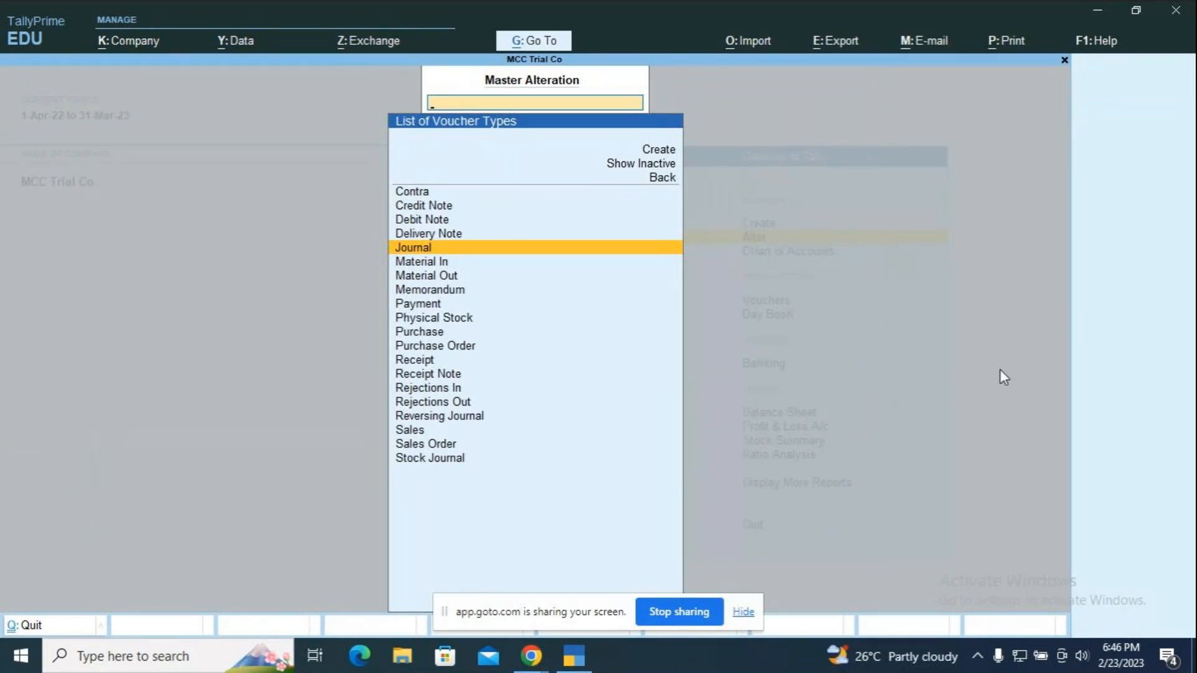
pyautogui.press('Escape')
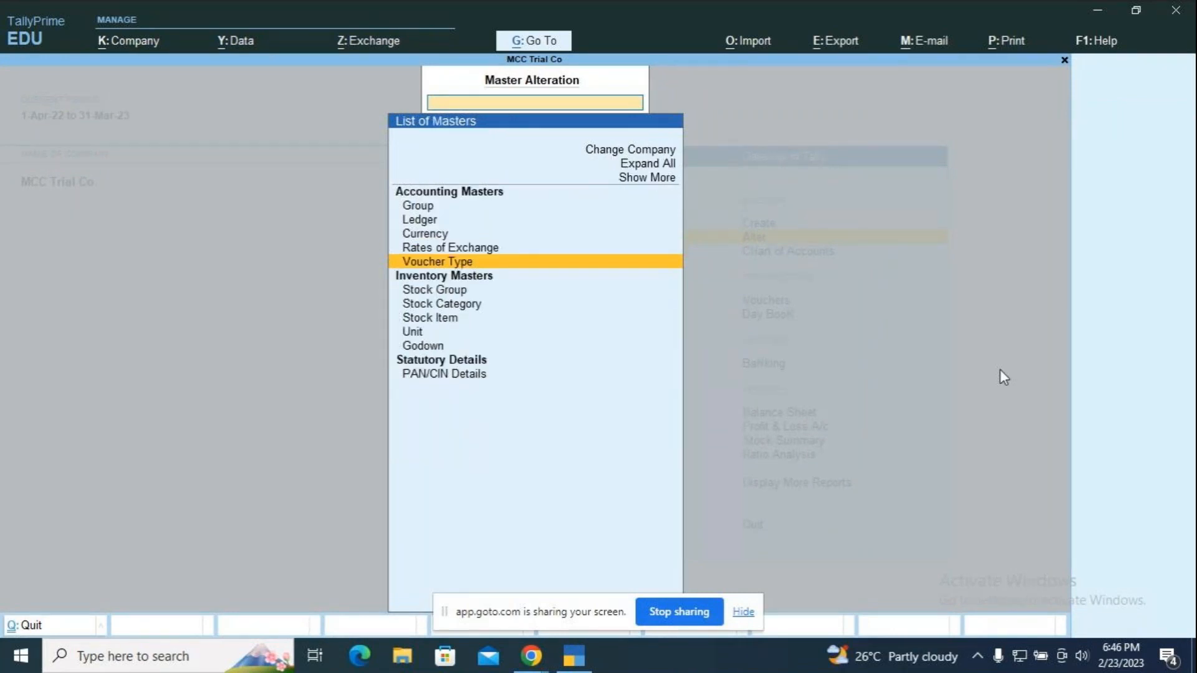
pyautogui.press('Escape')
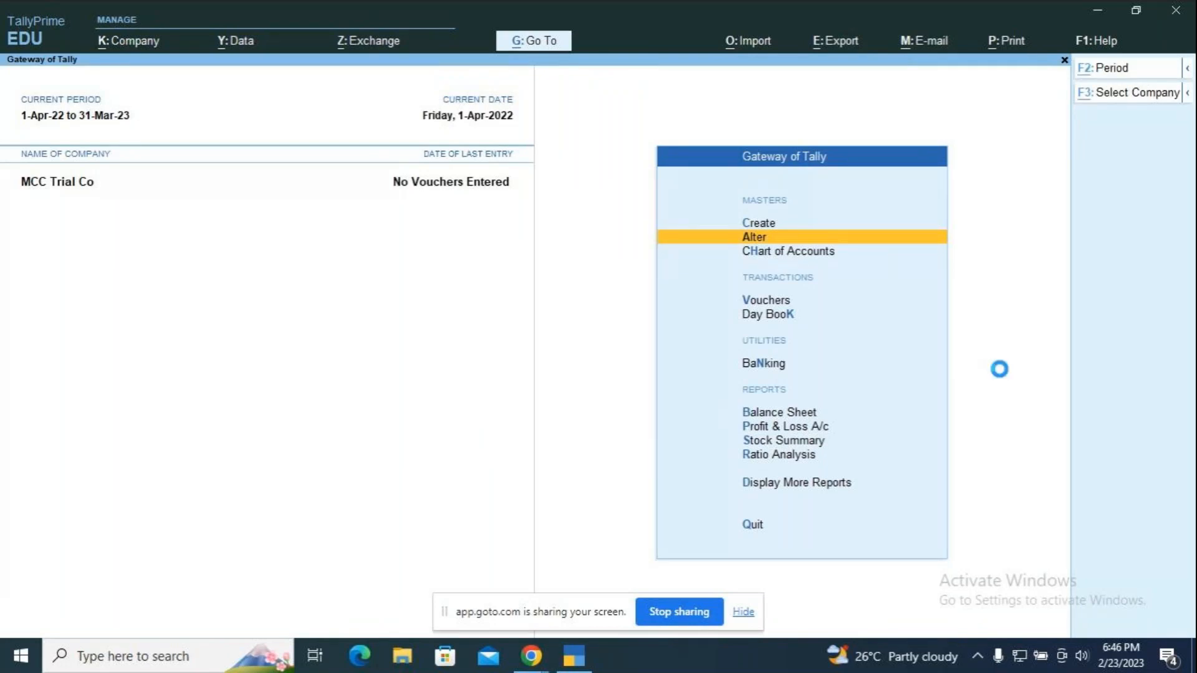
# Load the company Multi Currency Trading Co., from the list of companies
pyautogui.press('Down')
pyautogui.press('Down')
pyautogui.press('Down')
pyautogui.press('Down')
pyautogui.press('Down')
pyautogui.press('Down')
pyautogui.press('Down')
pyautogui.press('Down')
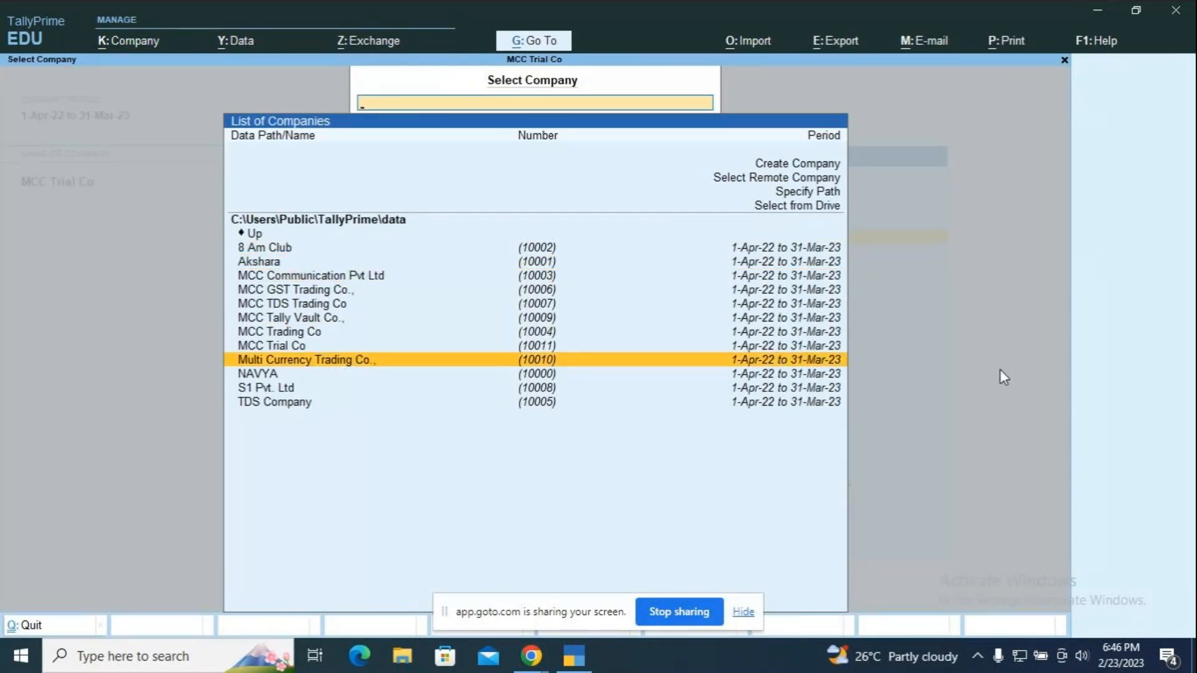
pyautogui.press('Return')
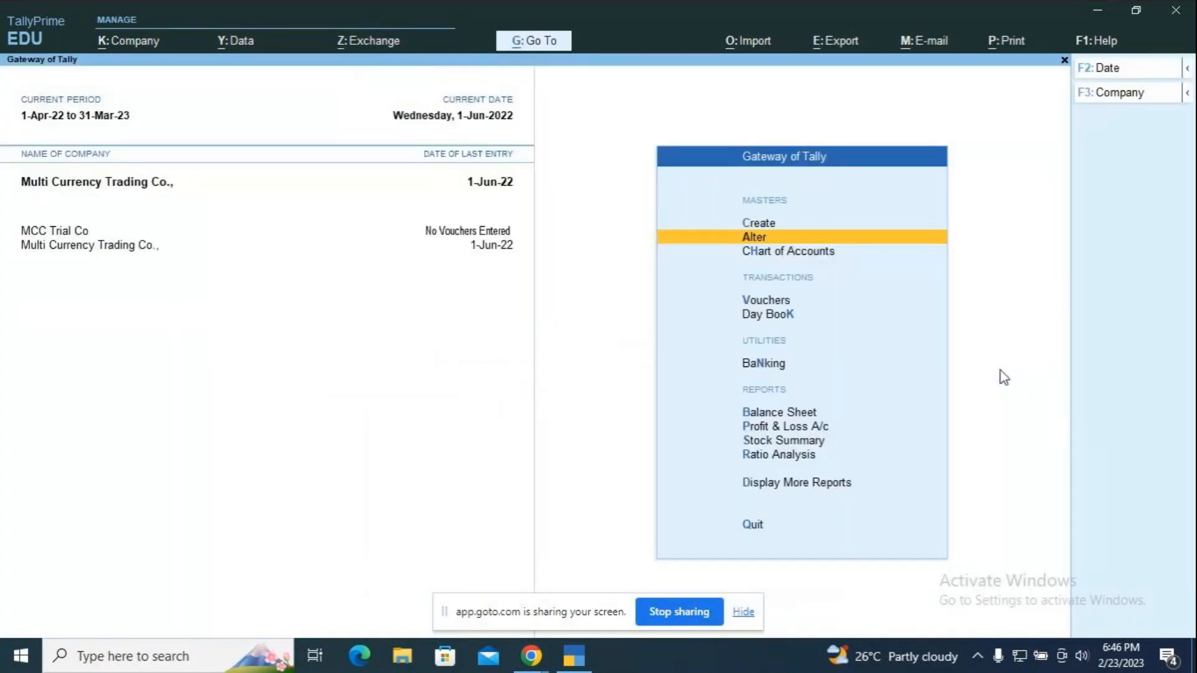
# Start a Journal voucher with the class Not Applicable and open its list of voucher modes
pyautogui.press('Down')
pyautogui.press('Down')
pyautogui.press('Return')
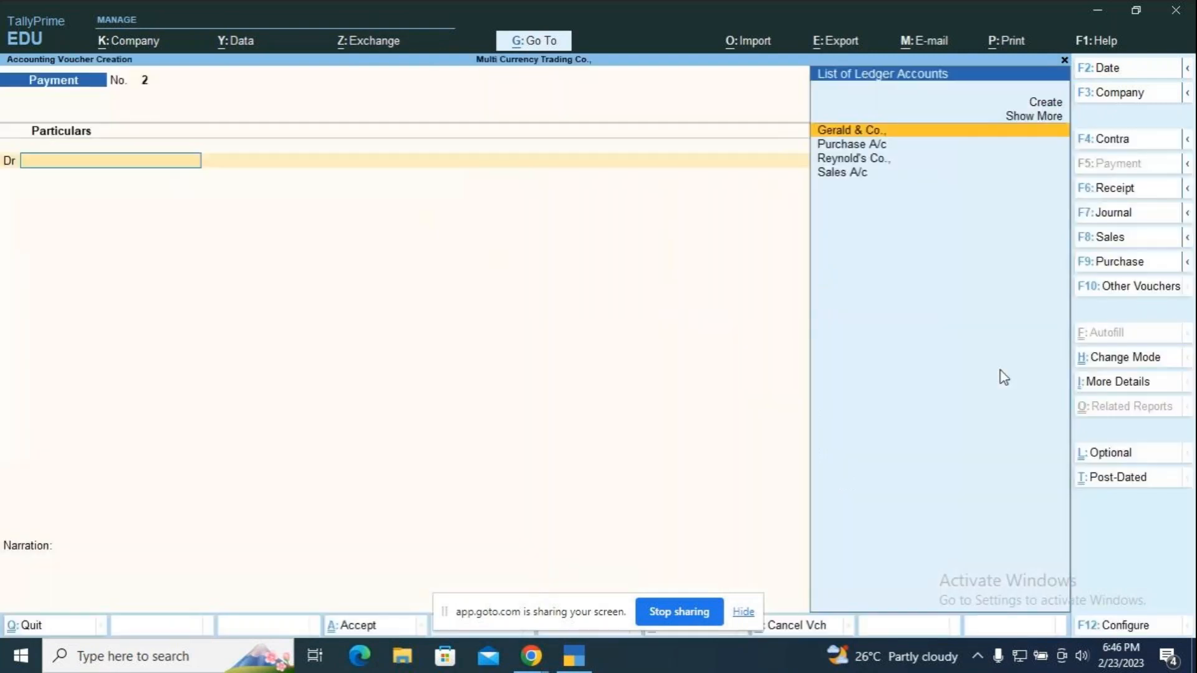
pyautogui.press('F7')
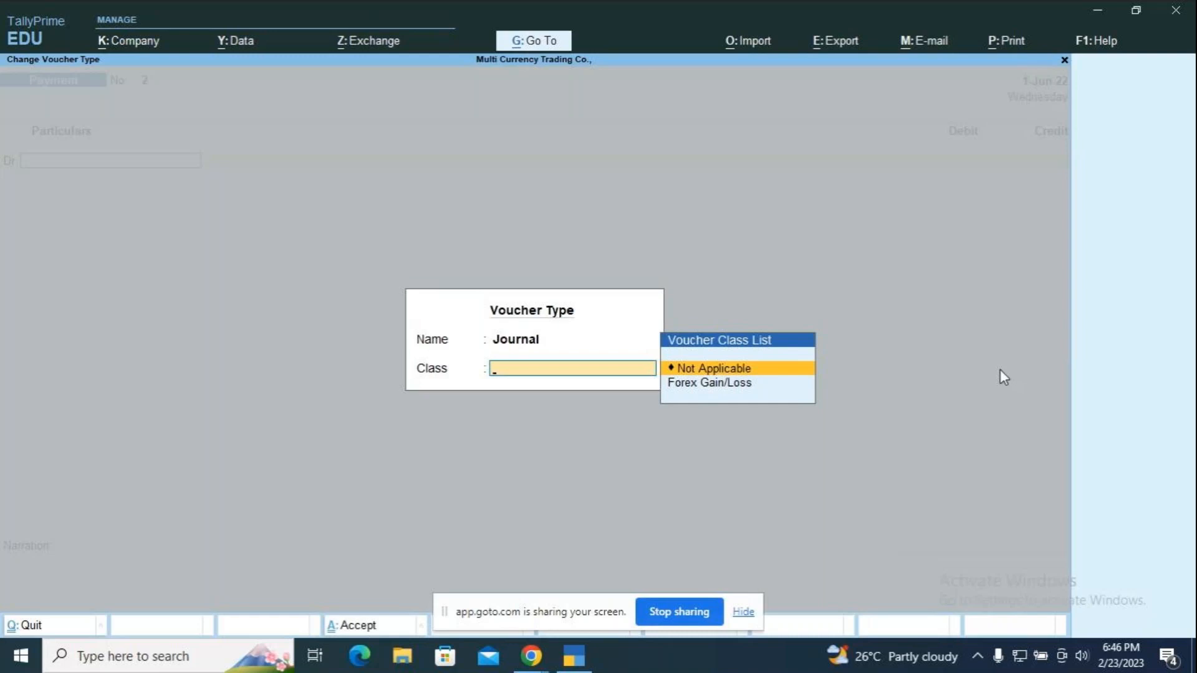
pyautogui.press('Return')
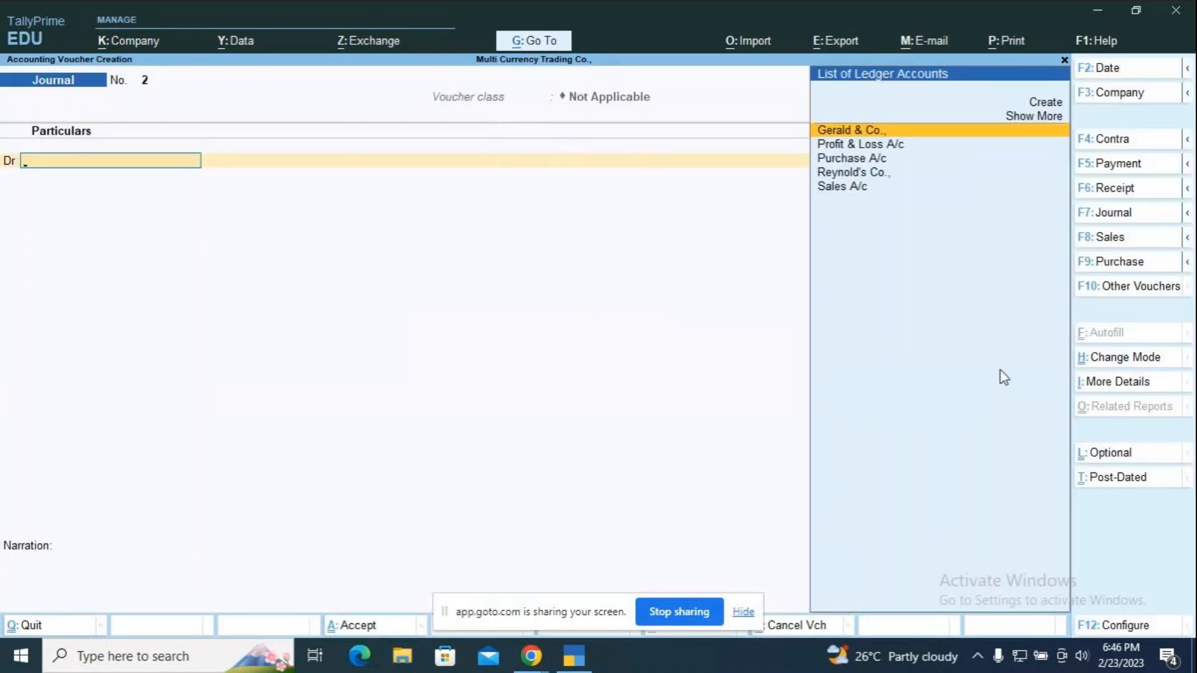
pyautogui.hotkey('ctrl', 'h')
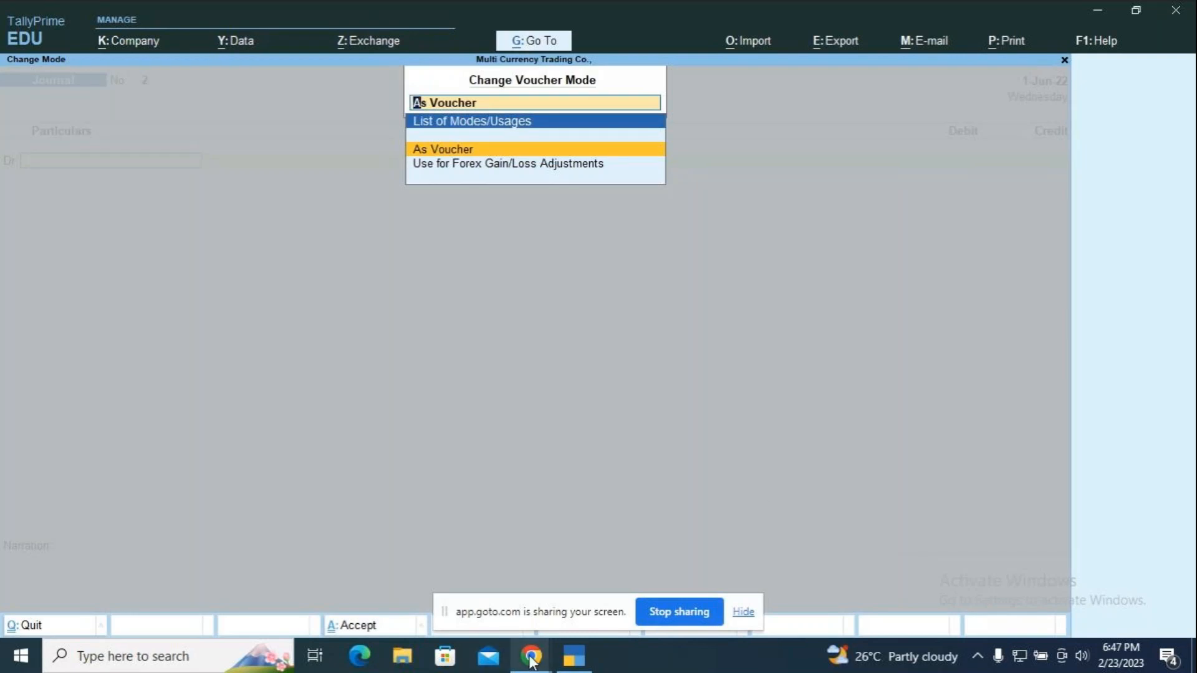
# Switch to the GoTo meeting in Google Chrome, stop the screen sharing and minimize the meeting window
pyautogui.moveTo(536, 658)
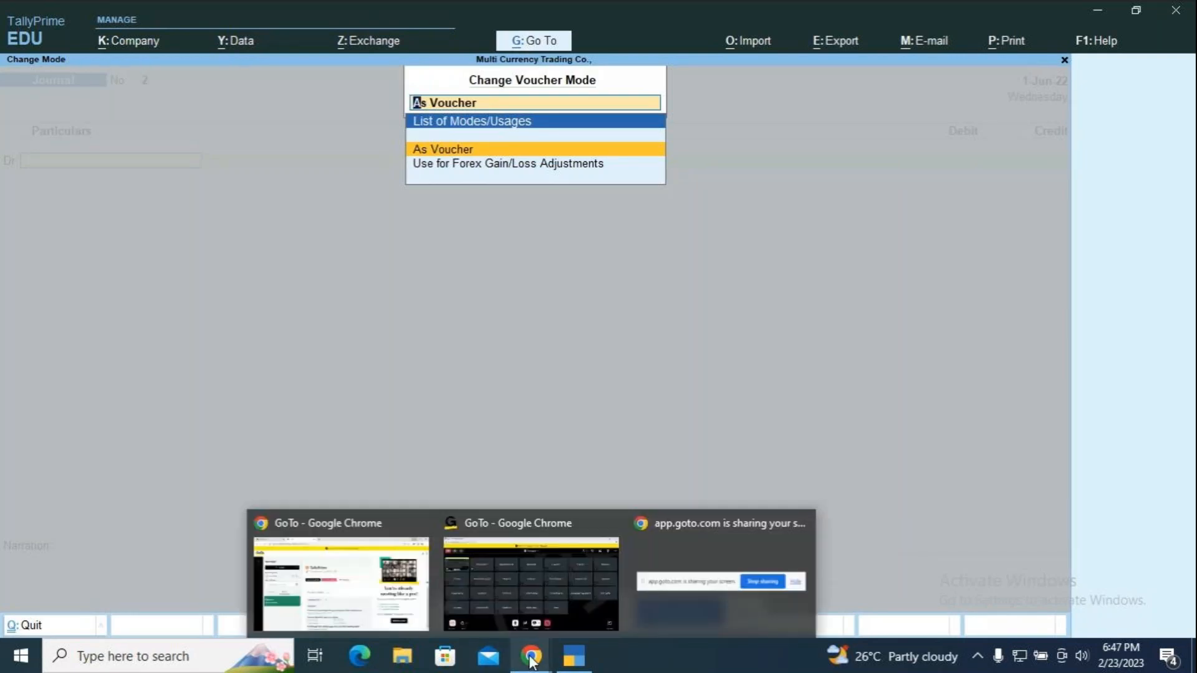
pyautogui.click(596, 582)
pyautogui.click(650, 586)
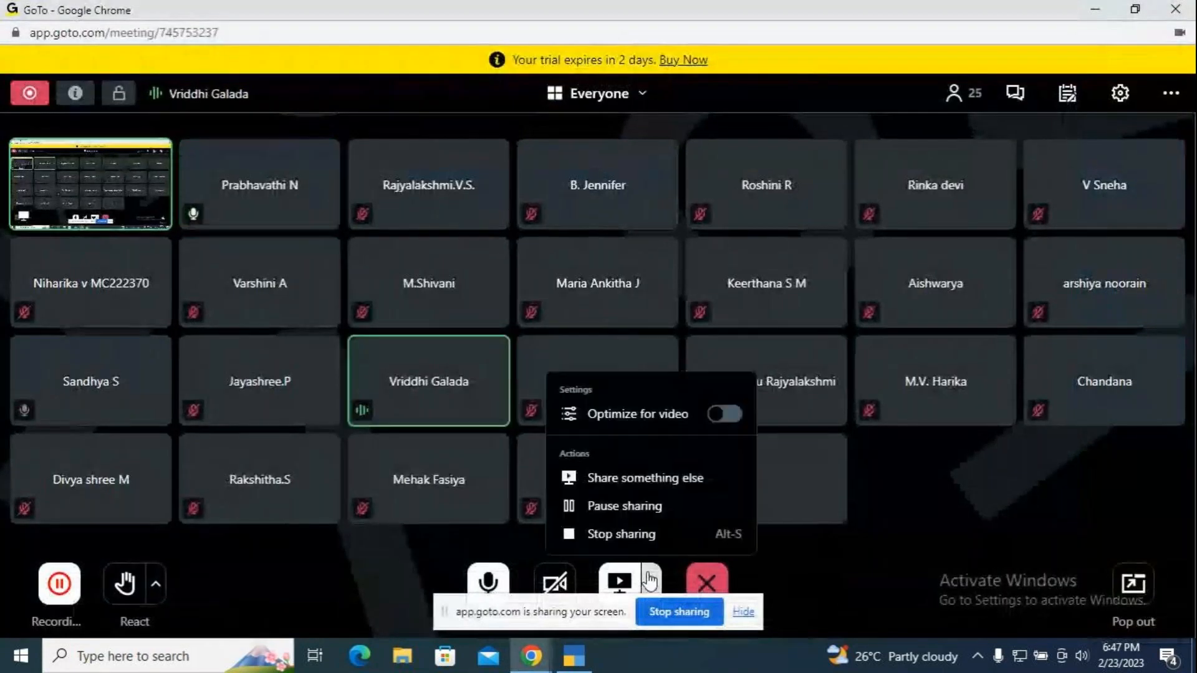
pyautogui.click(645, 536)
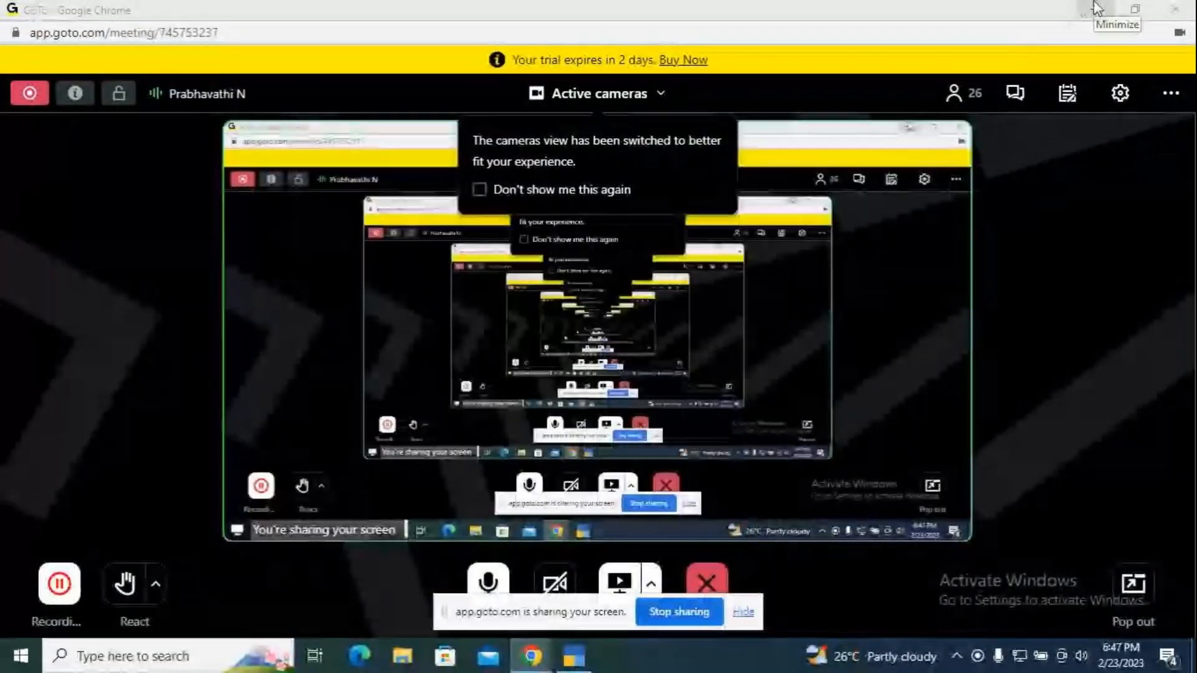
pyautogui.click(1097, 7)
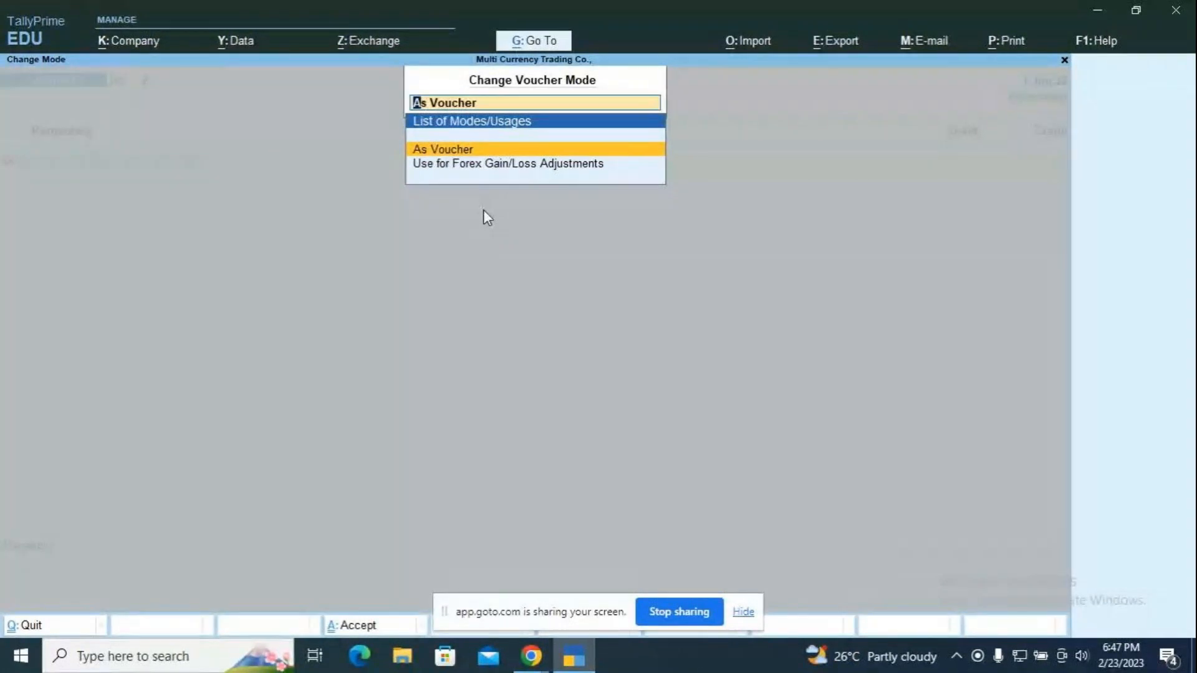
# Leave the Journal voucher without saving it and switch to the company MCC Trial Co
pyautogui.press('BackSpace')
pyautogui.press('Return')
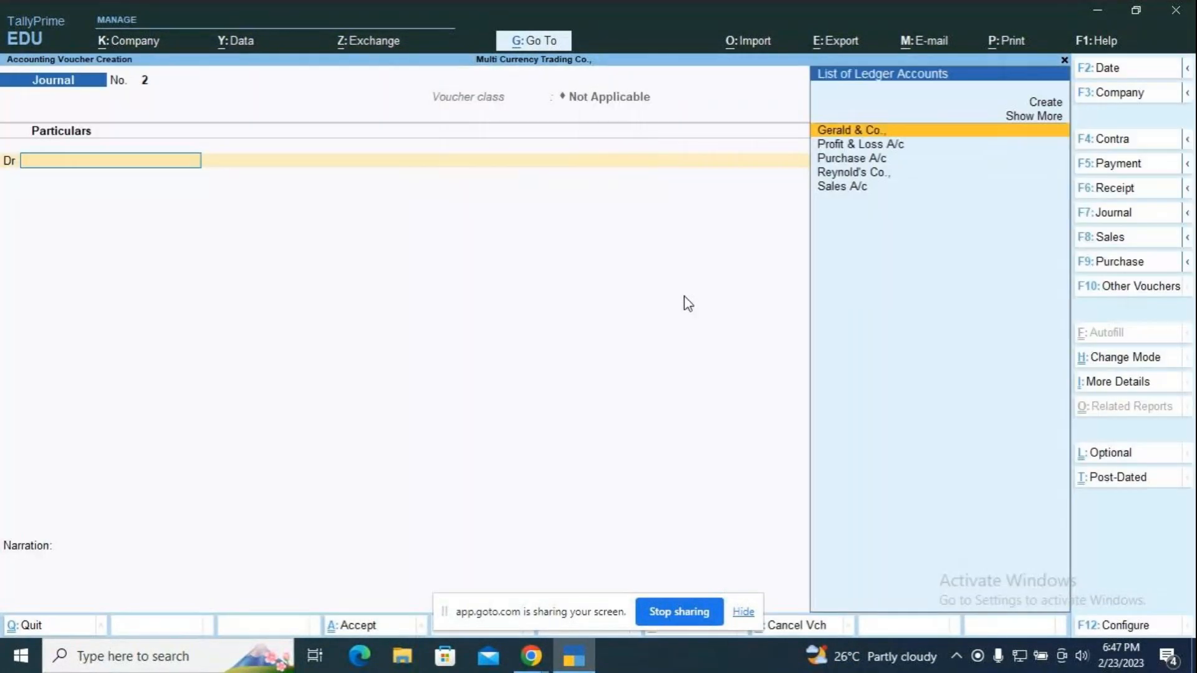
pyautogui.press('Escape')
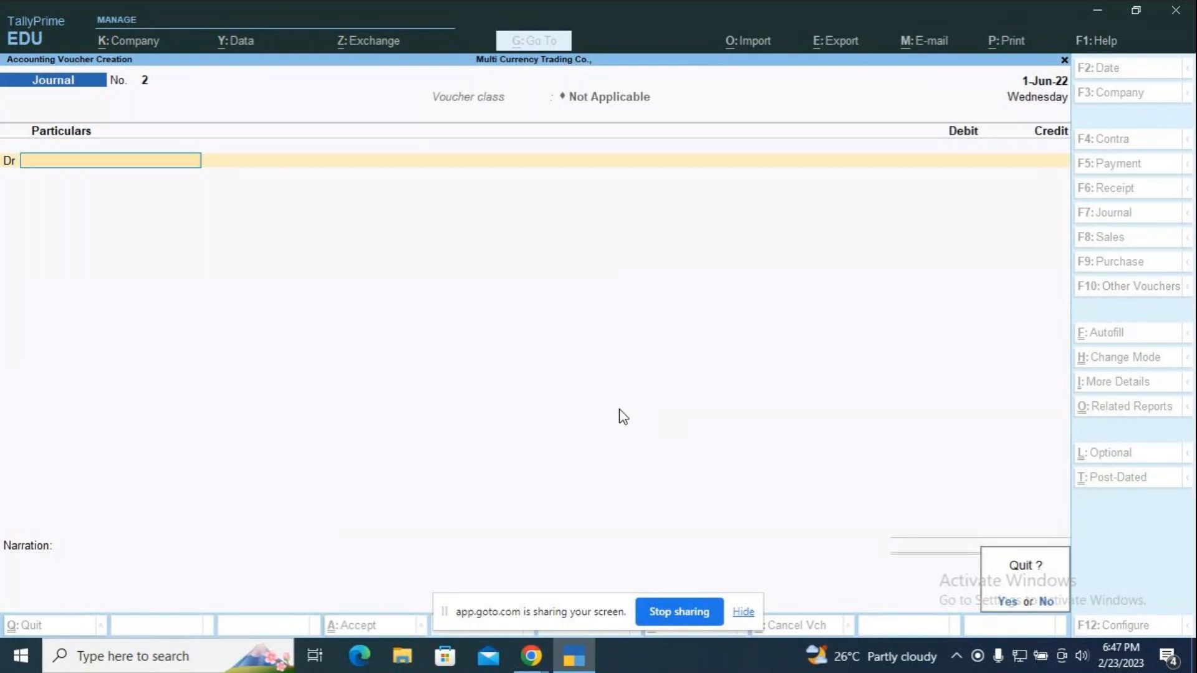
pyautogui.press('y')
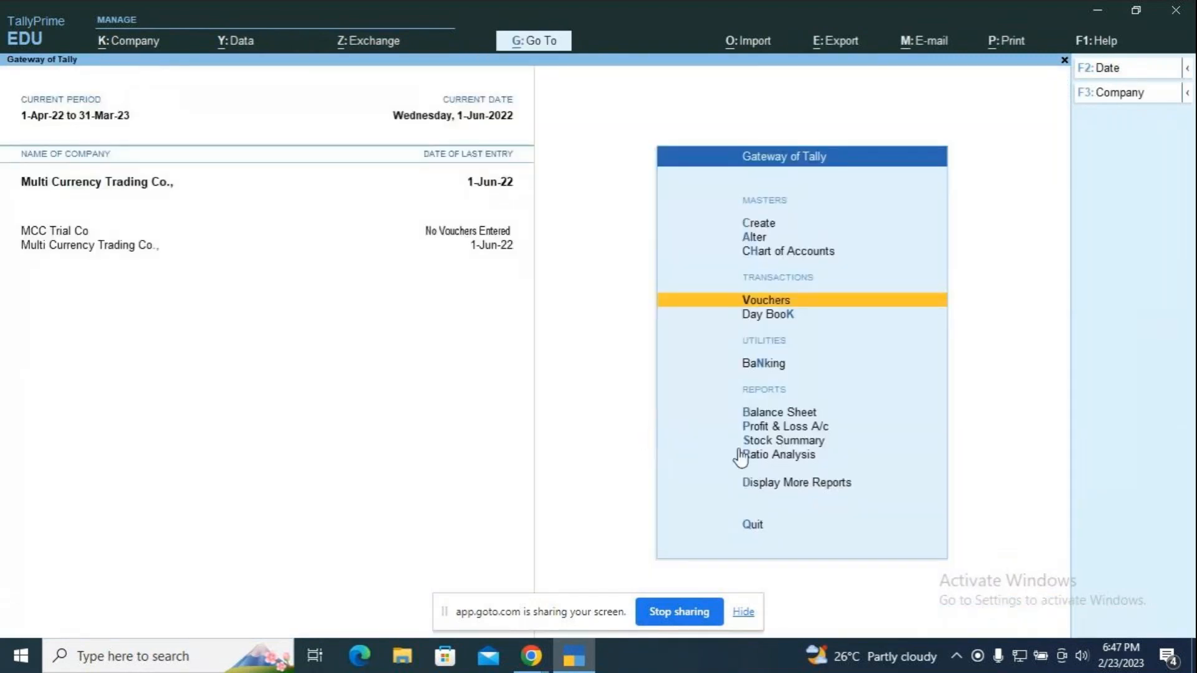
pyautogui.click(70, 234)
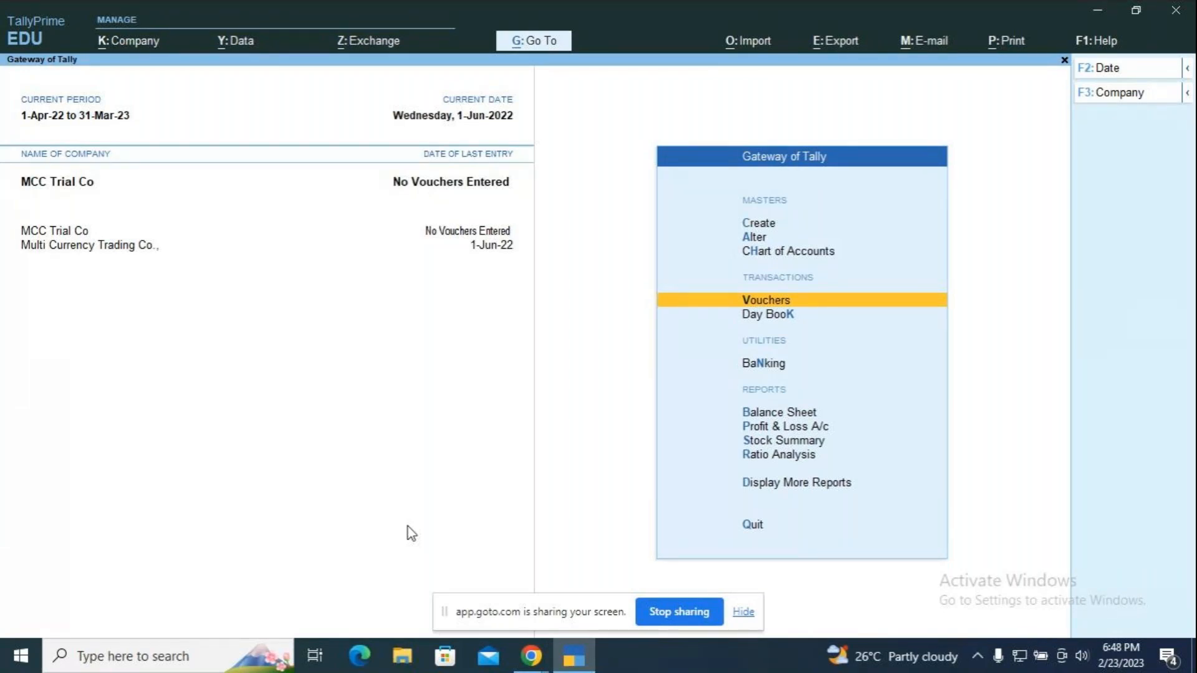
# Open the Journal voucher type of MCC Trial Co for alteration
pyautogui.press('Up')
pyautogui.press('Up')
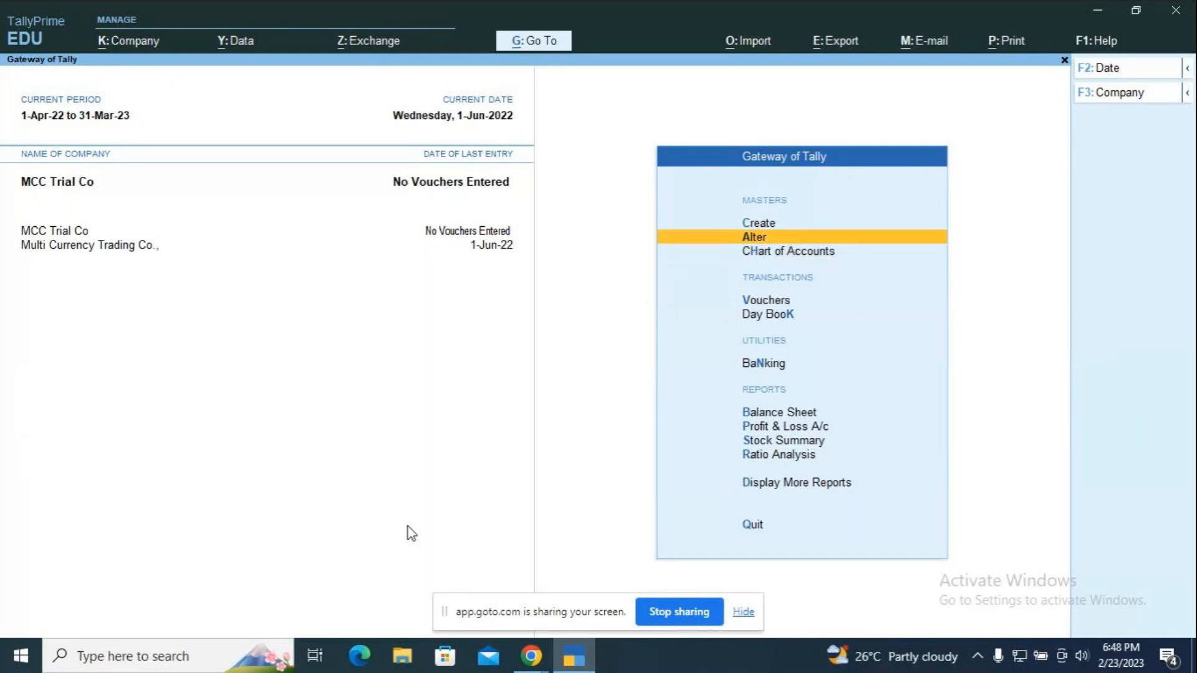
pyautogui.press('Return')
pyautogui.press('Down')
pyautogui.press('Down')
pyautogui.press('Down')
pyautogui.press('Down')
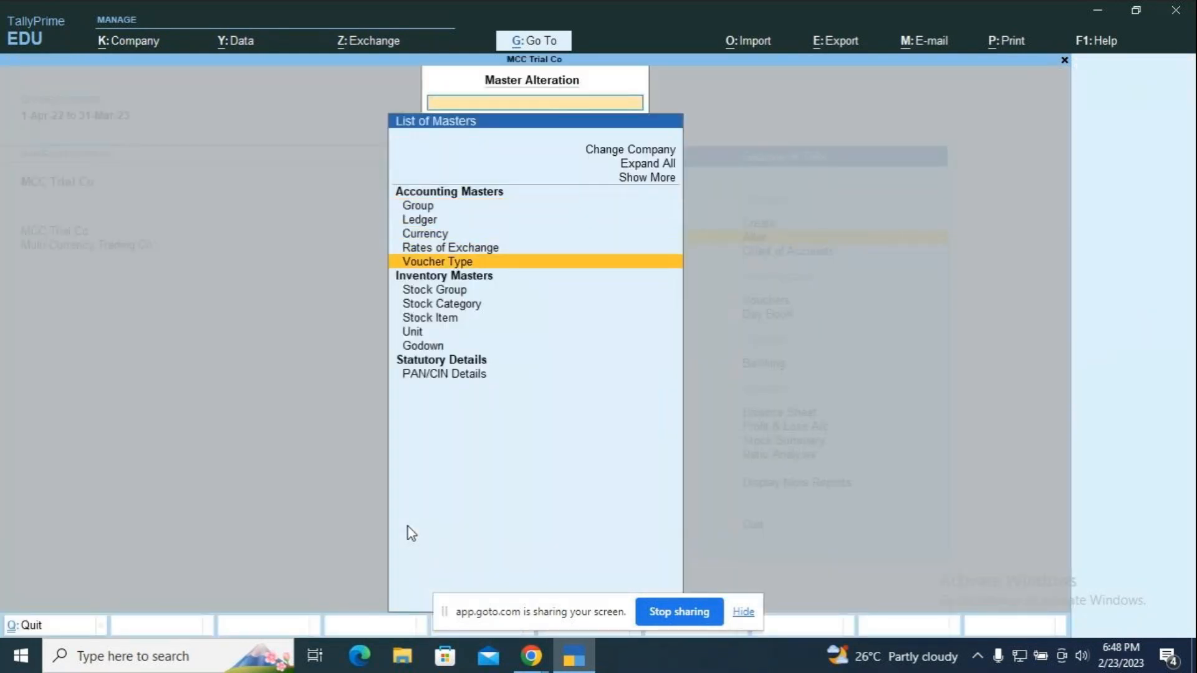
pyautogui.press('Return')
pyautogui.press('Down')
pyautogui.press('Down')
pyautogui.press('Down')
pyautogui.press('Down')
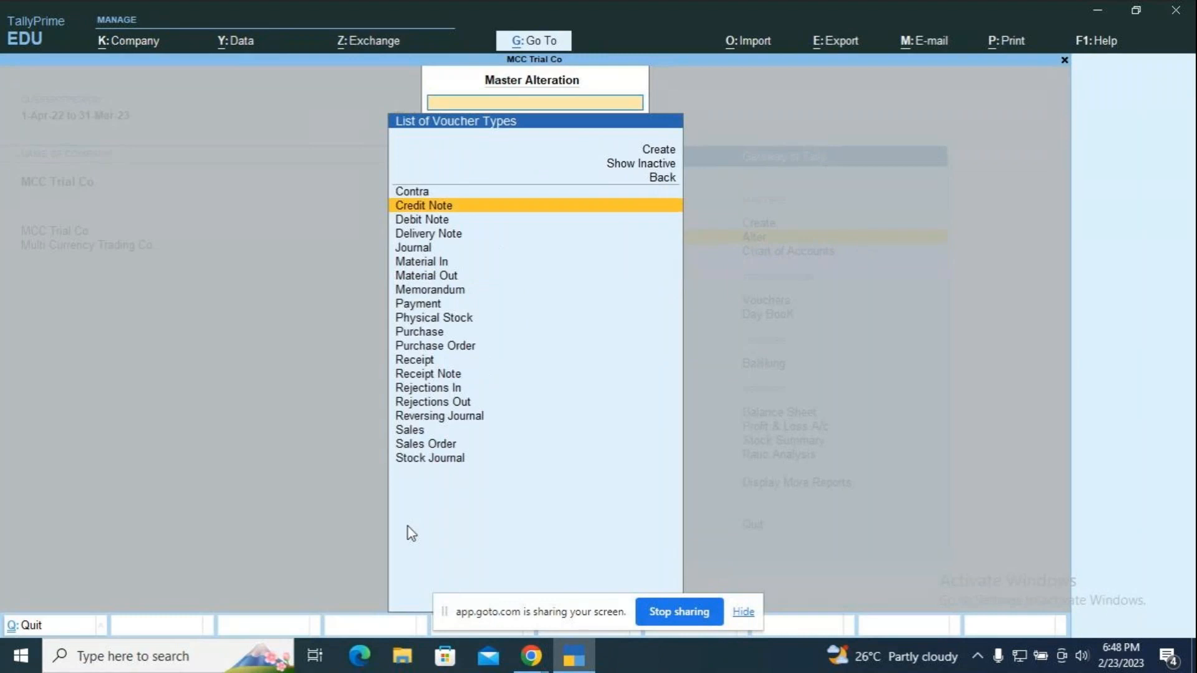
pyautogui.press('Return')
# Go through the Journal voucher type's settings up to the empty class name, accept them unchanged and return to the Gateway of Tally
pyautogui.press('Return')
pyautogui.press('Return')
pyautogui.press('Return')
pyautogui.press('Return')
pyautogui.press('Return')
pyautogui.press('Return')
pyautogui.press('Return')
pyautogui.press('Return')
pyautogui.press('Return')
pyautogui.press('Return')
pyautogui.press('Return')
pyautogui.press('Return')
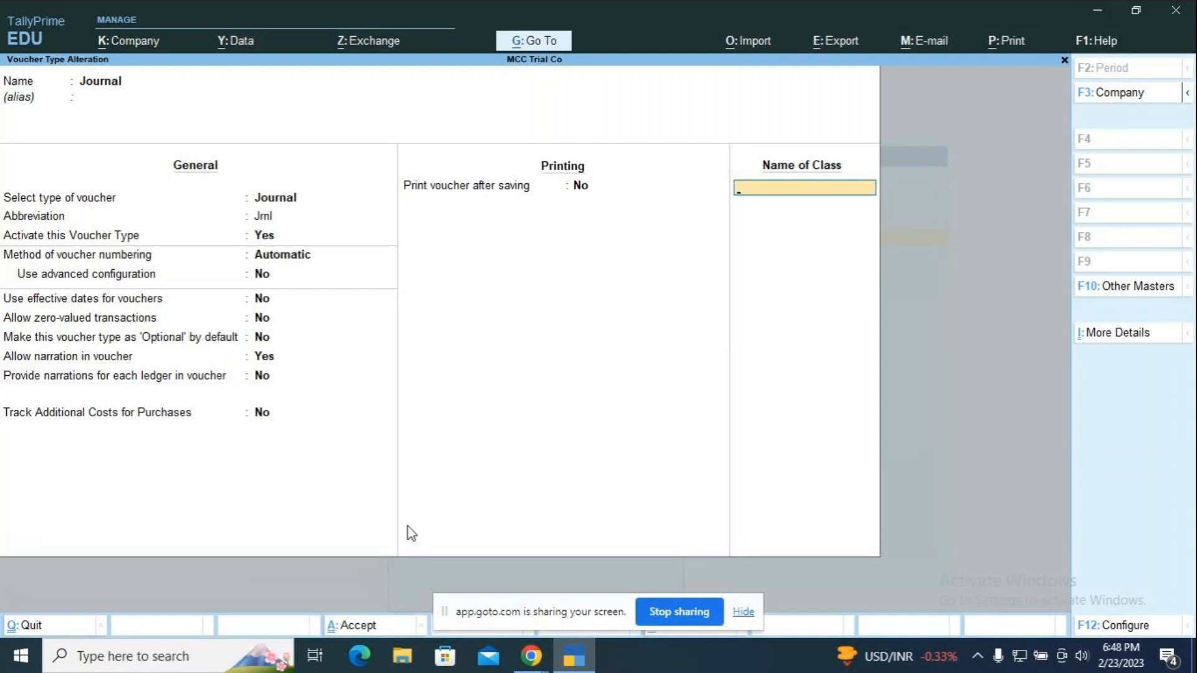
pyautogui.press('Return')
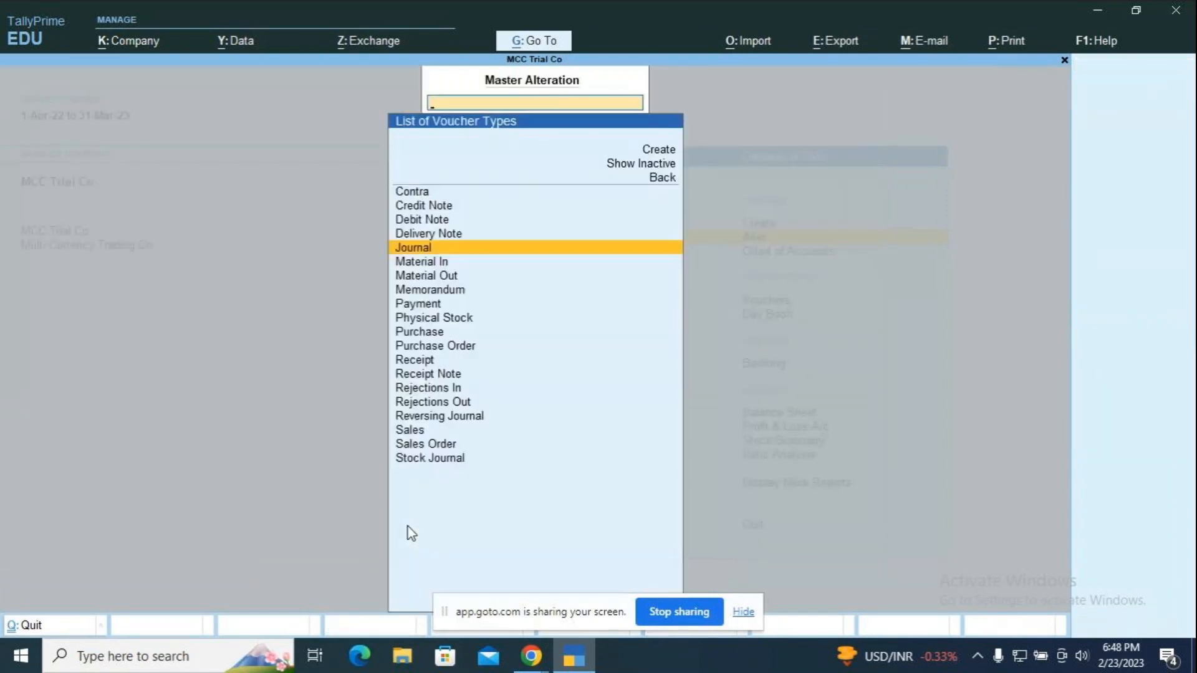
pyautogui.press('Escape')
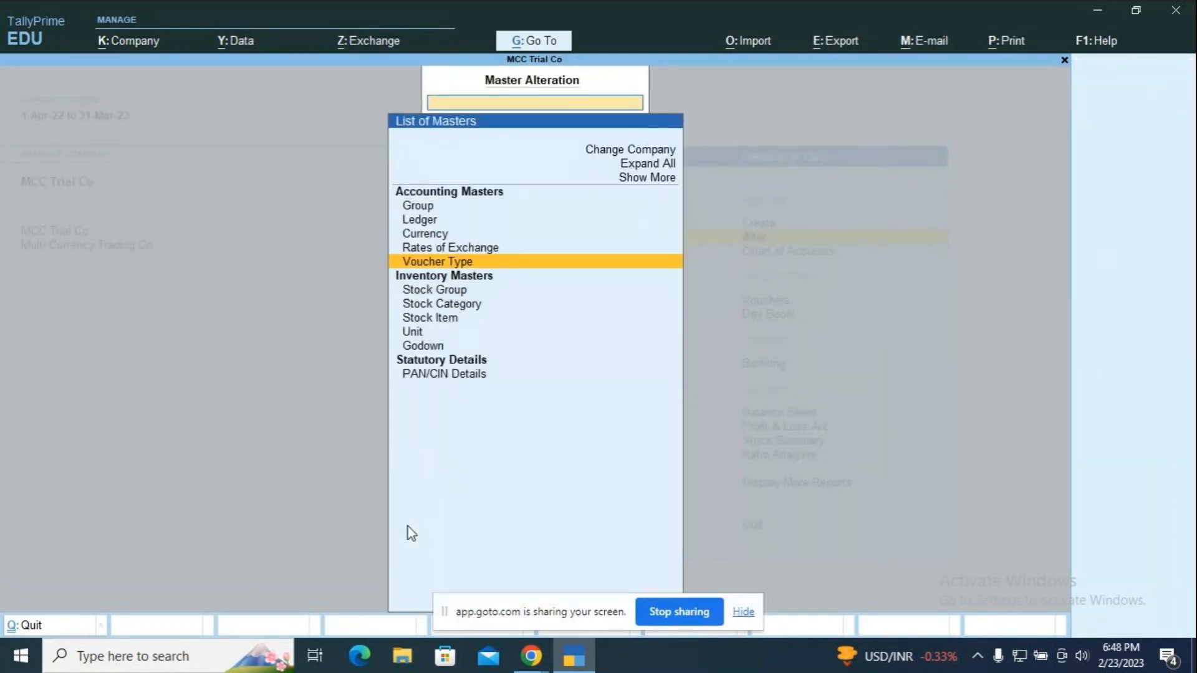
pyautogui.press('Escape')
# Start a Journal voucher in the mode Use for Forex Gain/Loss Adjustments and choose Profit & Loss A/c as its account
pyautogui.press('Down')
pyautogui.press('Down')
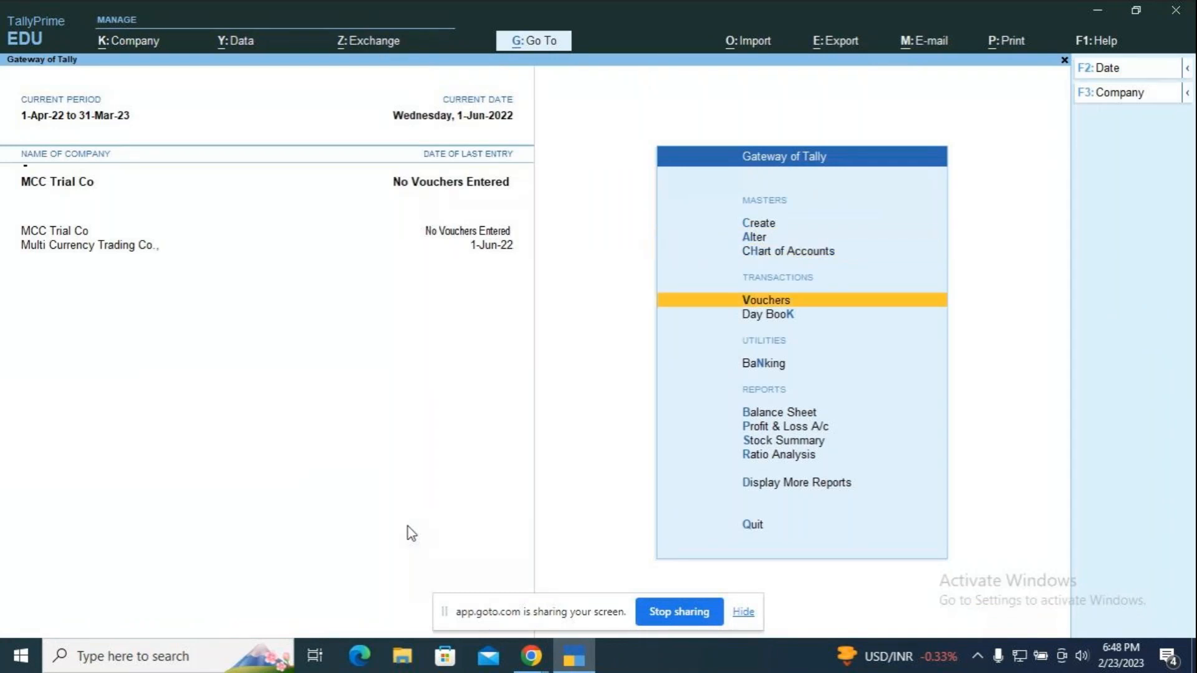
pyautogui.press('Return')
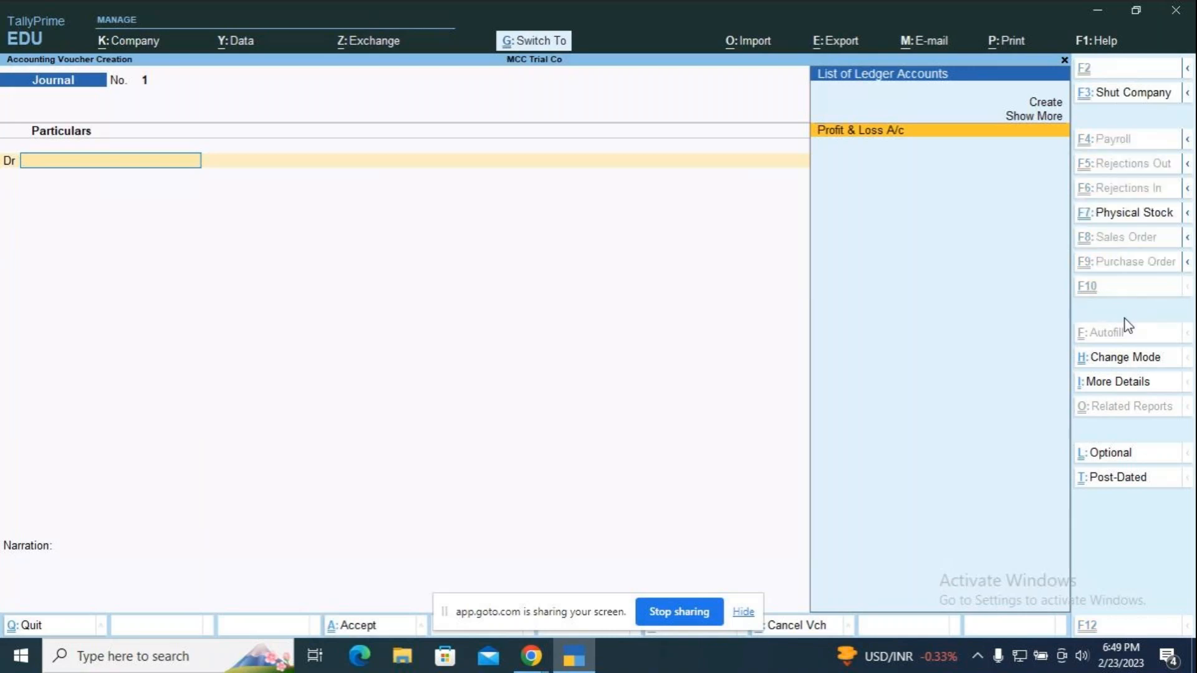
pyautogui.hotkey('ctrl', 'h')
pyautogui.press('Down')
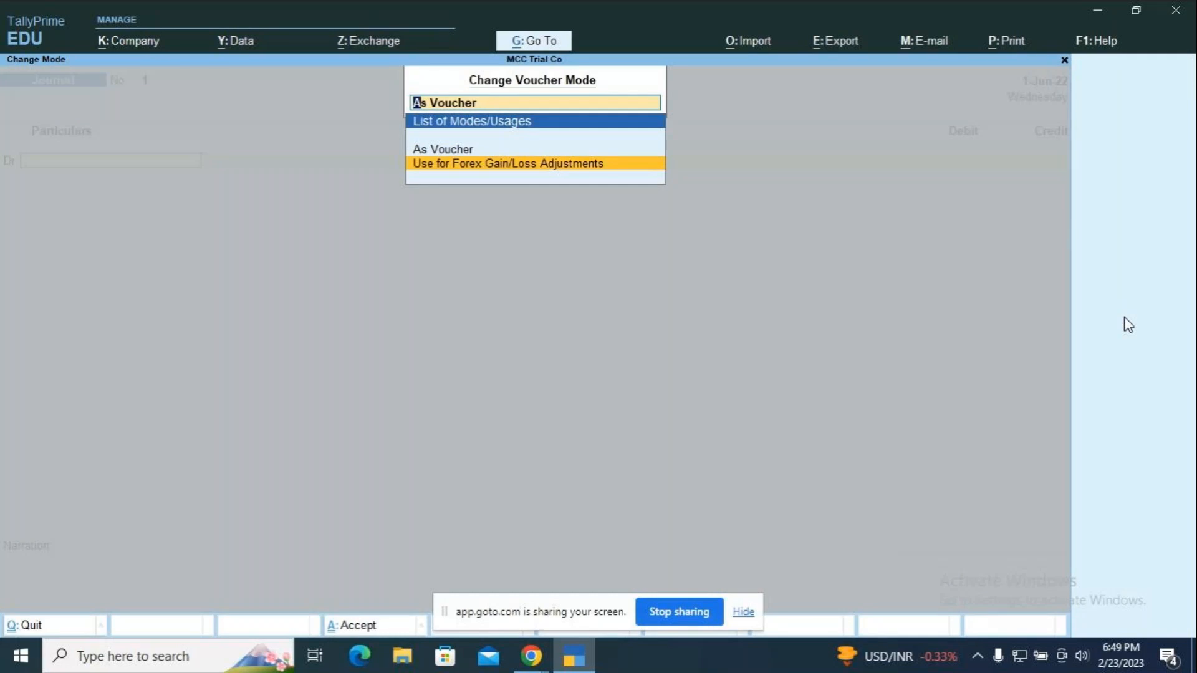
pyautogui.press('Return')
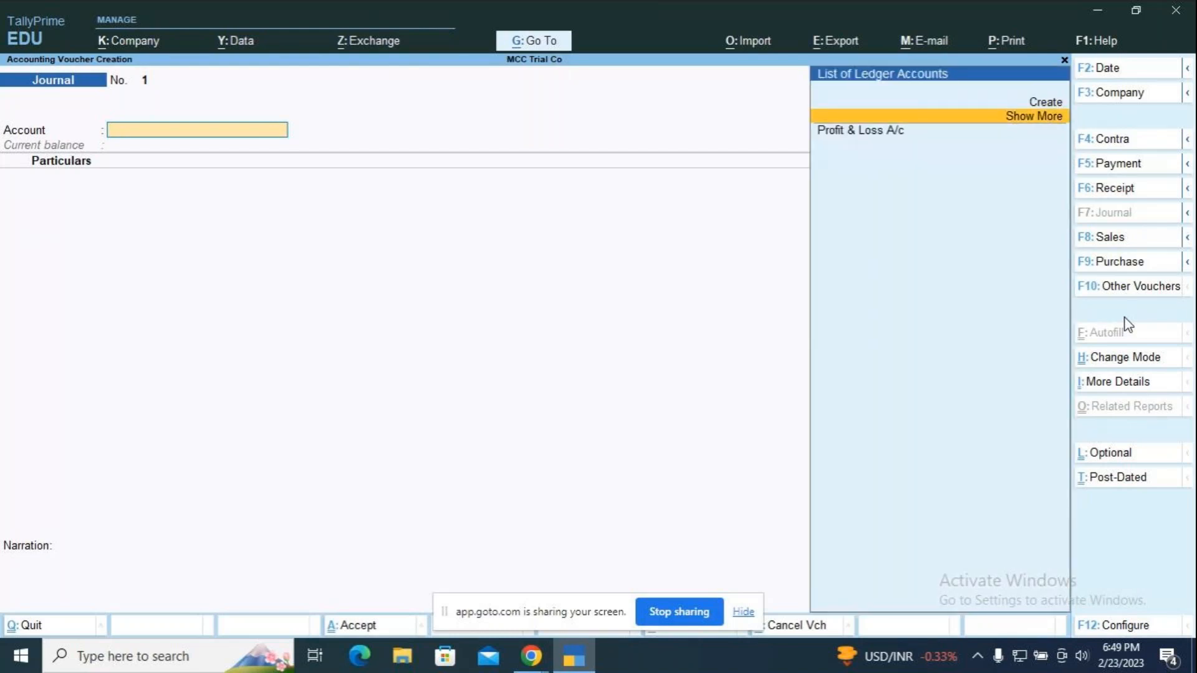
pyautogui.press('Return')
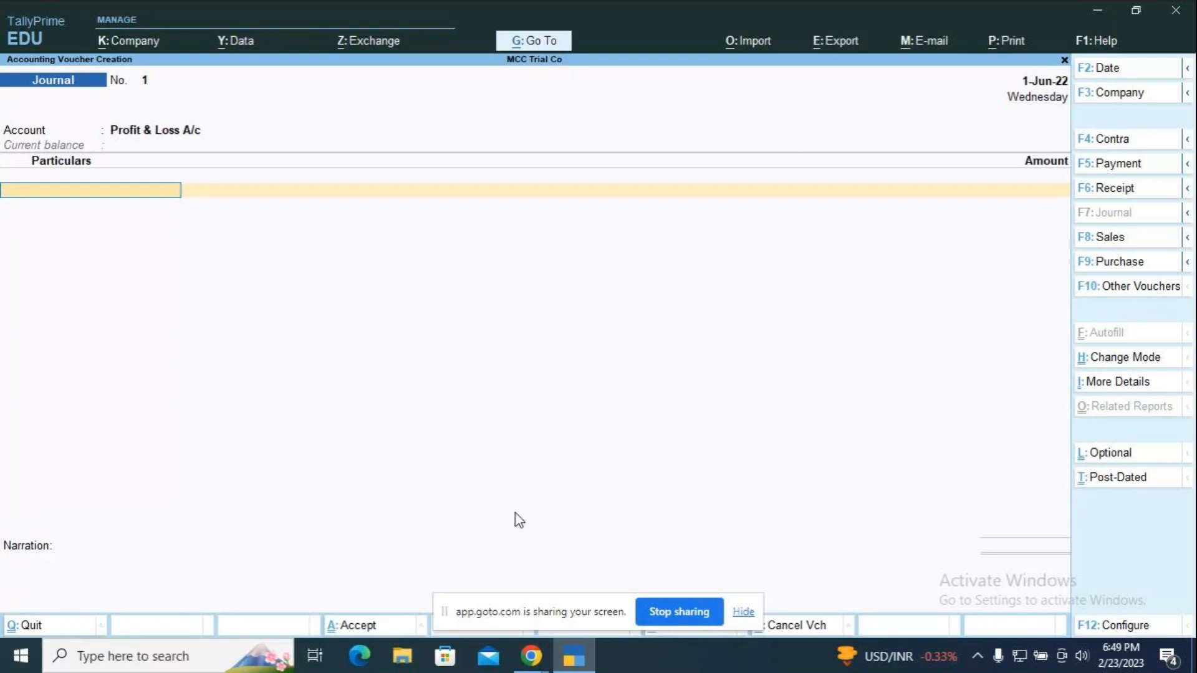
# Open the presentation Tally prime ppt [my] from the desktop and look through its slides up to the currency transactions
pyautogui.click(1097, 10)
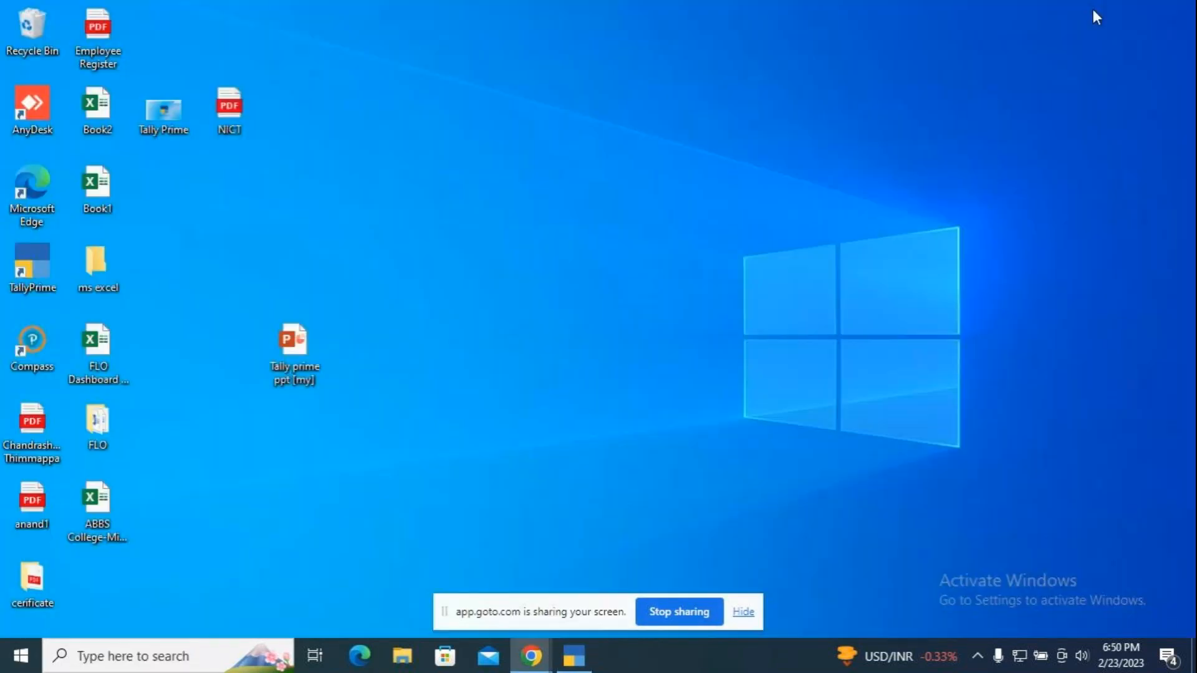
pyautogui.doubleClick(287, 343)
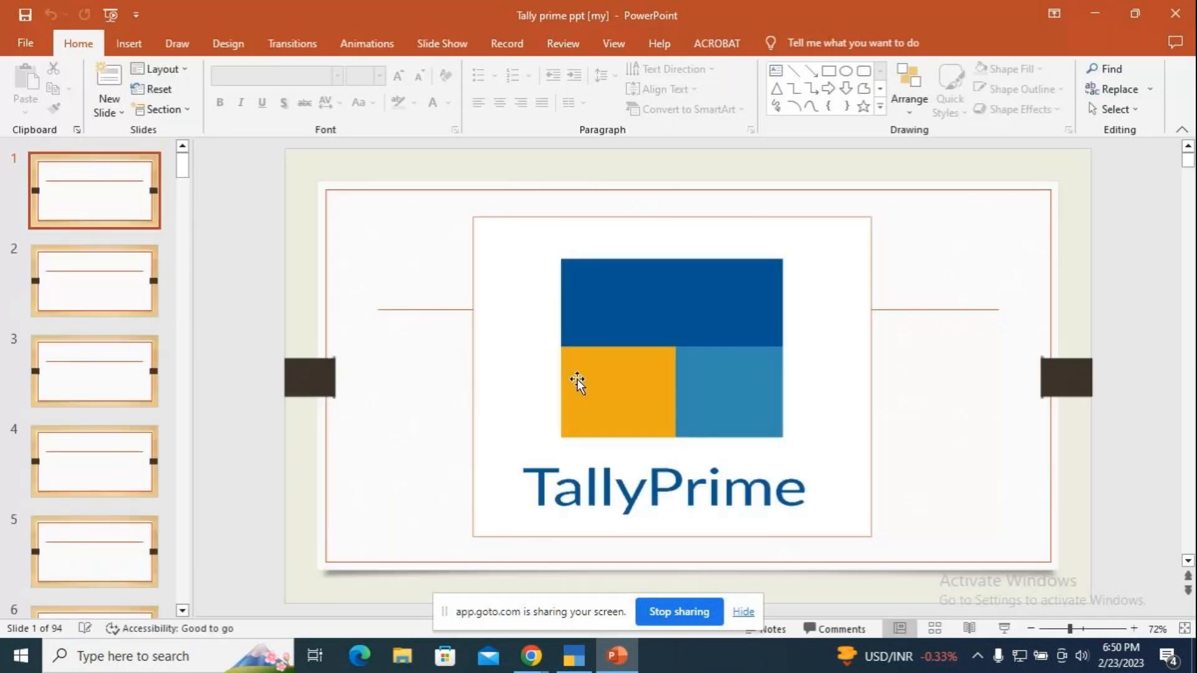
pyautogui.scroll(-6, 103, 353)
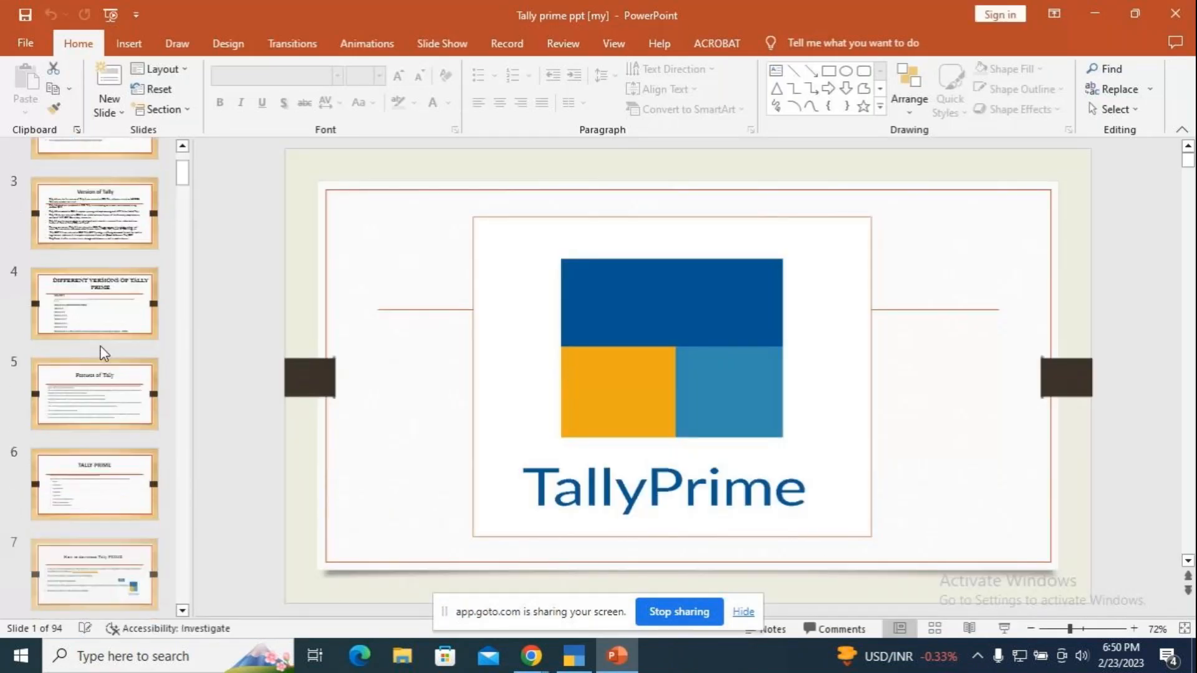
pyautogui.scroll(-4, 103, 353)
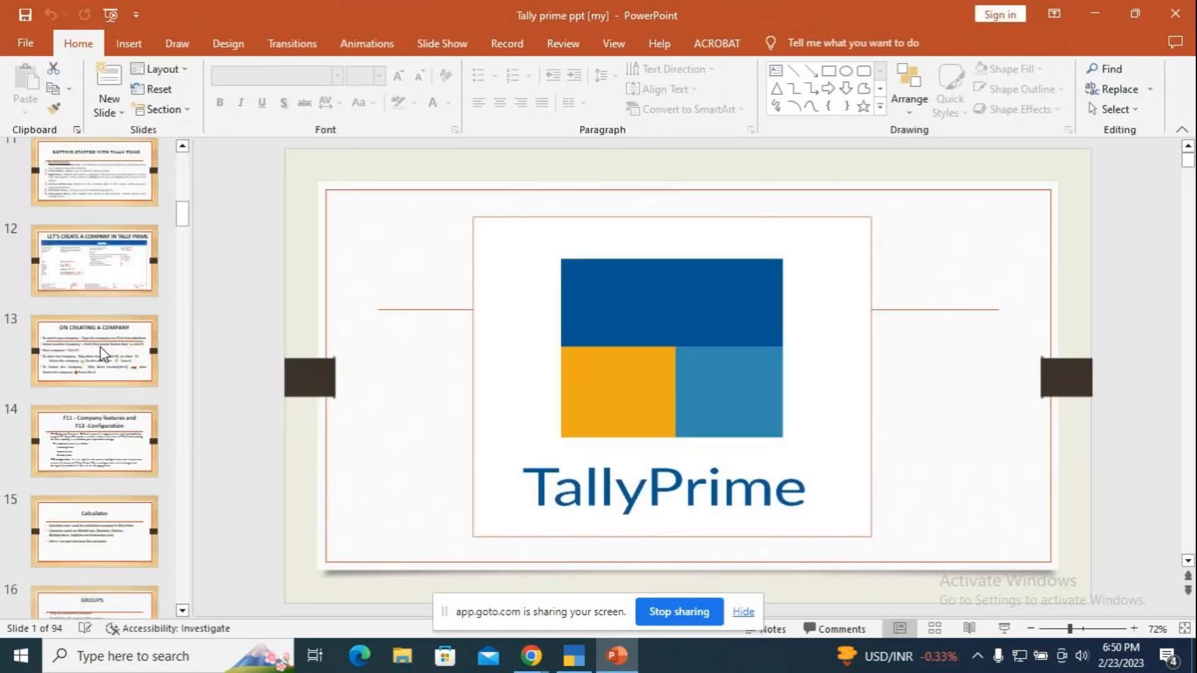
pyautogui.scroll(-12, 103, 352)
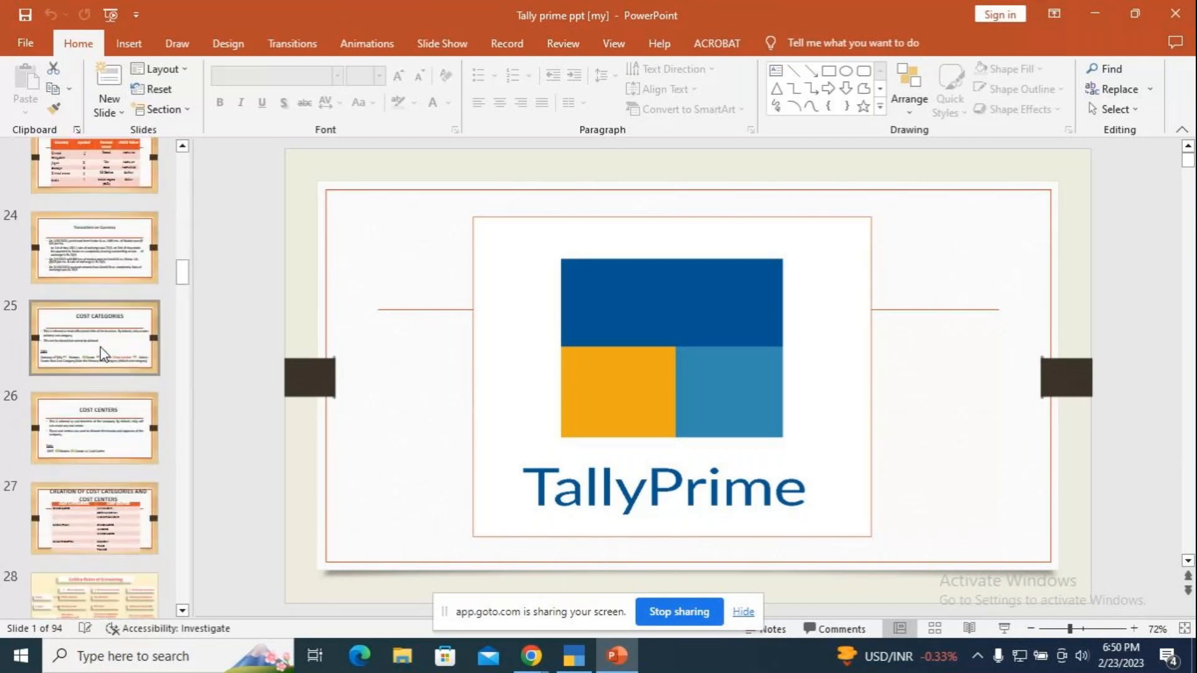
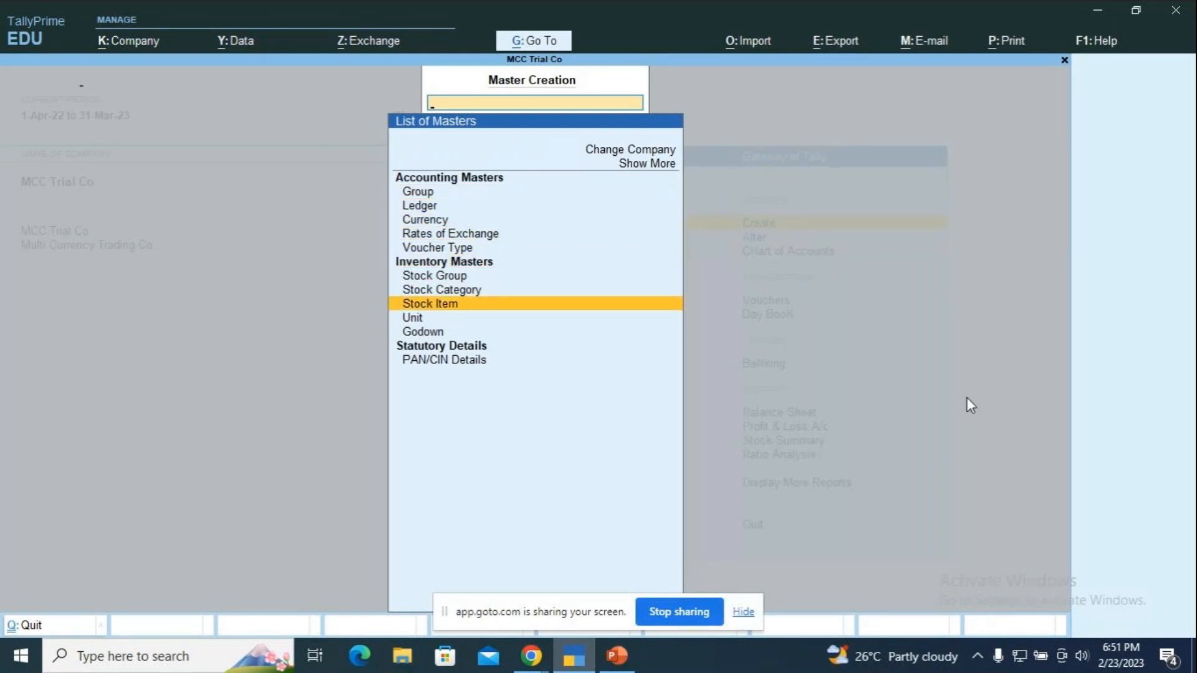
# Start a stock item named Ledger Books under Primary with the category Not Applicable
pyautogui.press('Return')
pyautogui.write('Ledg')
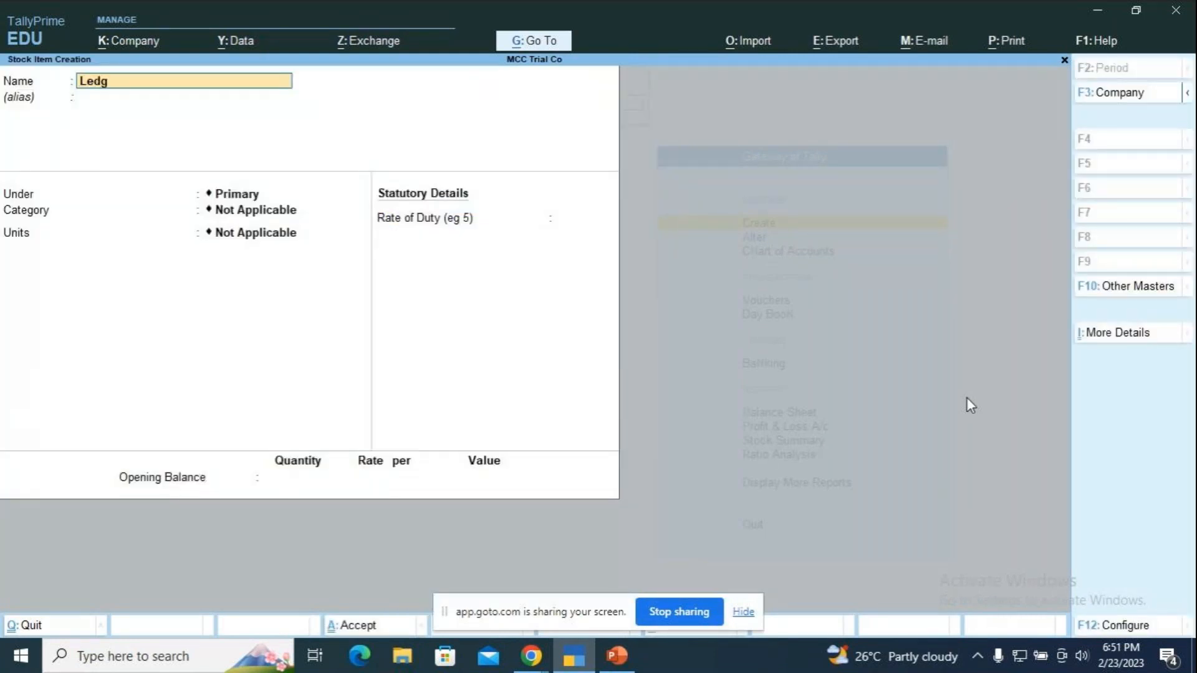
pyautogui.write('er books')
pyautogui.press('Return')
pyautogui.press('Return')
pyautogui.press('Return')
pyautogui.press('Return')
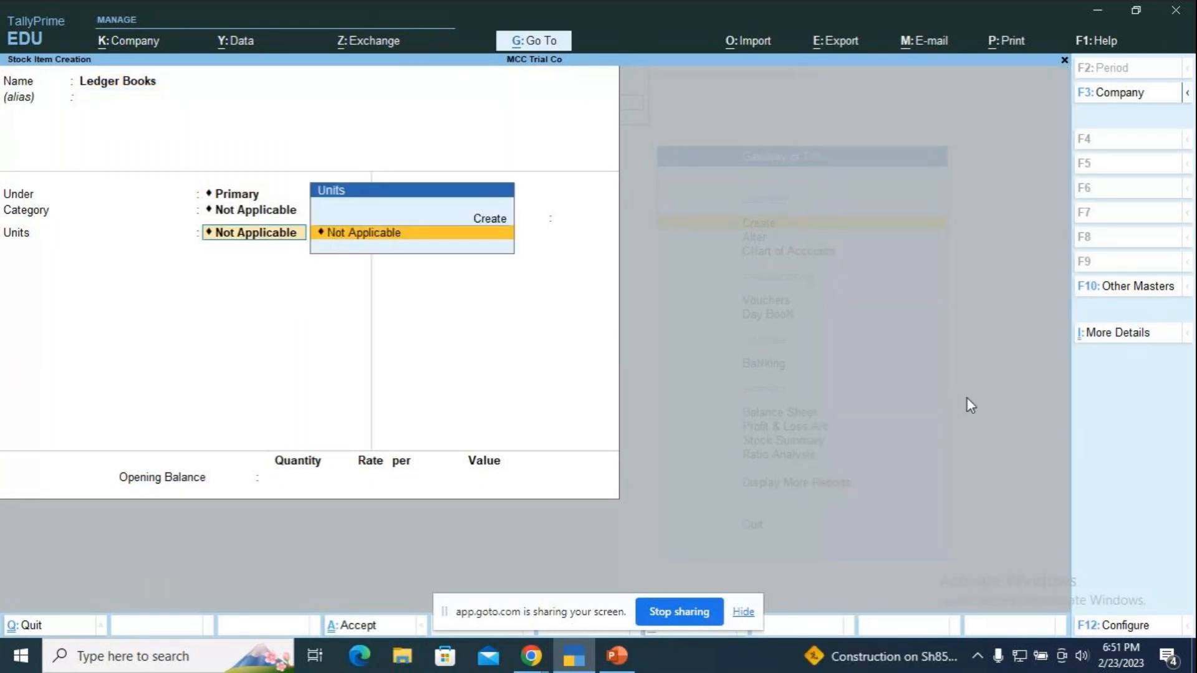
# Create the simple unit nos with the formal name Numbers and 0 decimal places for the Ledger Books stock item
pyautogui.press('Up')
pyautogui.press('Return')
pyautogui.write('nos')
pyautogui.press('Return')
pyautogui.write('N')
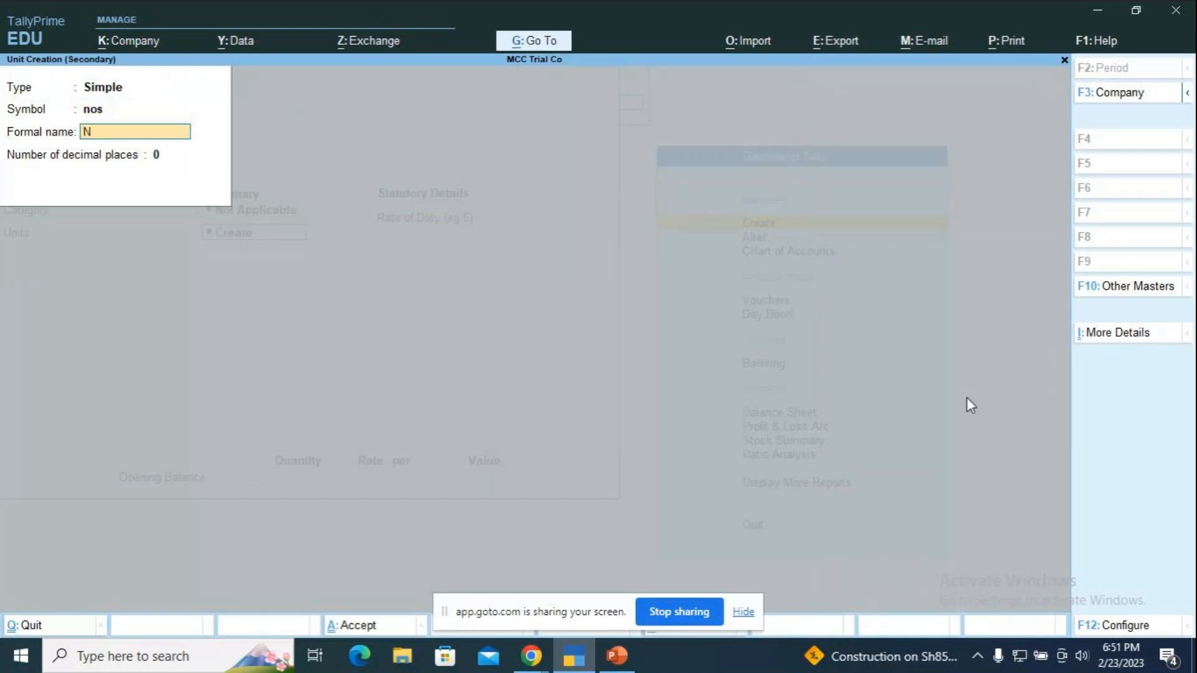
pyautogui.write('umbers')
pyautogui.press('Return')
pyautogui.press('Return')
pyautogui.press('Return')
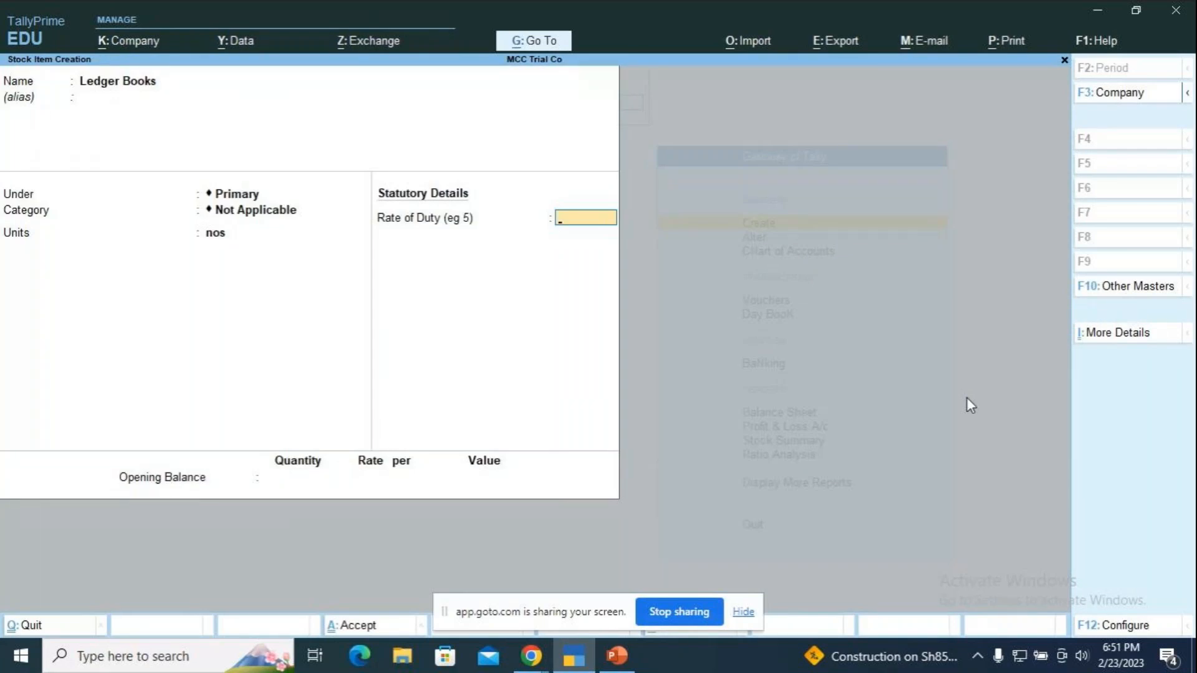
# Save the Ledger Books stock item with a rate of duty of 0 and no opening balance, and return to the Gateway of Tally
pyautogui.press('Return')
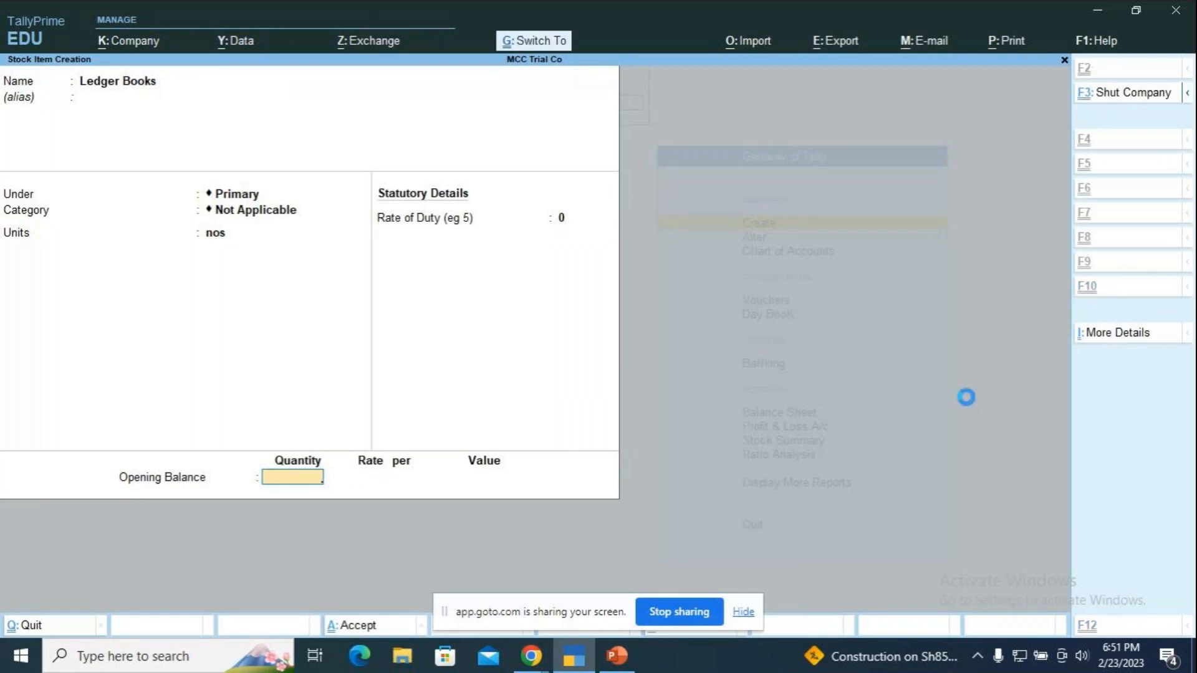
pyautogui.hotkey('ctrl', 'a')
pyautogui.press('Escape')
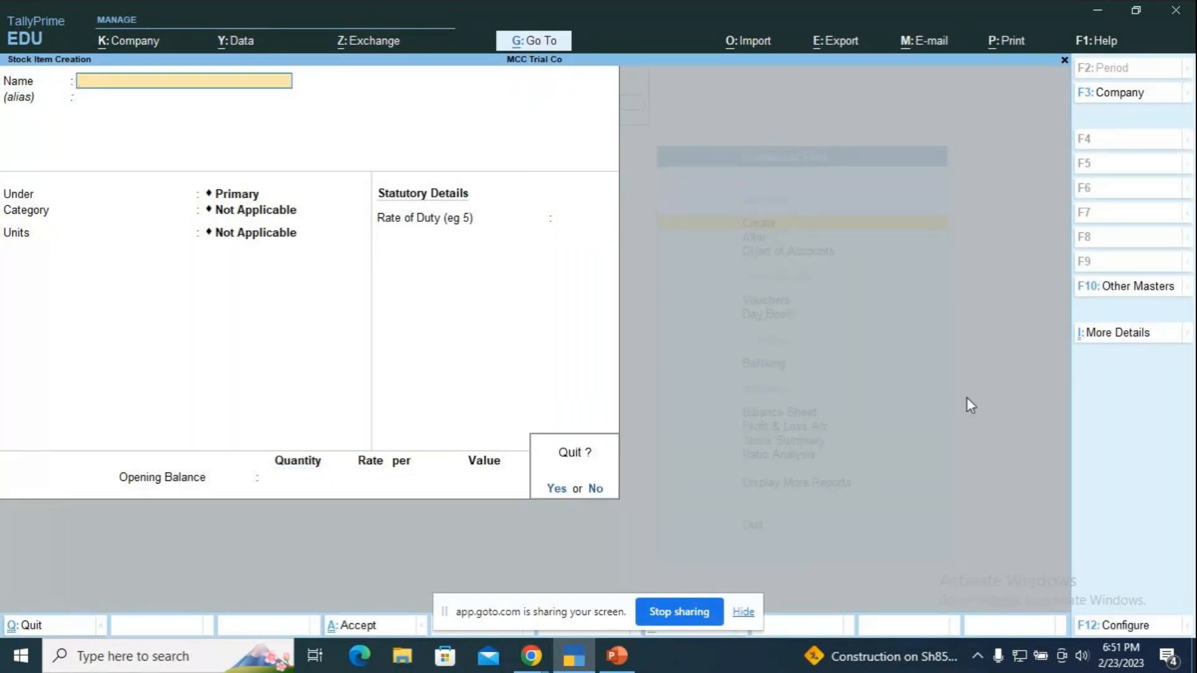
pyautogui.press('Return')
pyautogui.press('Escape')
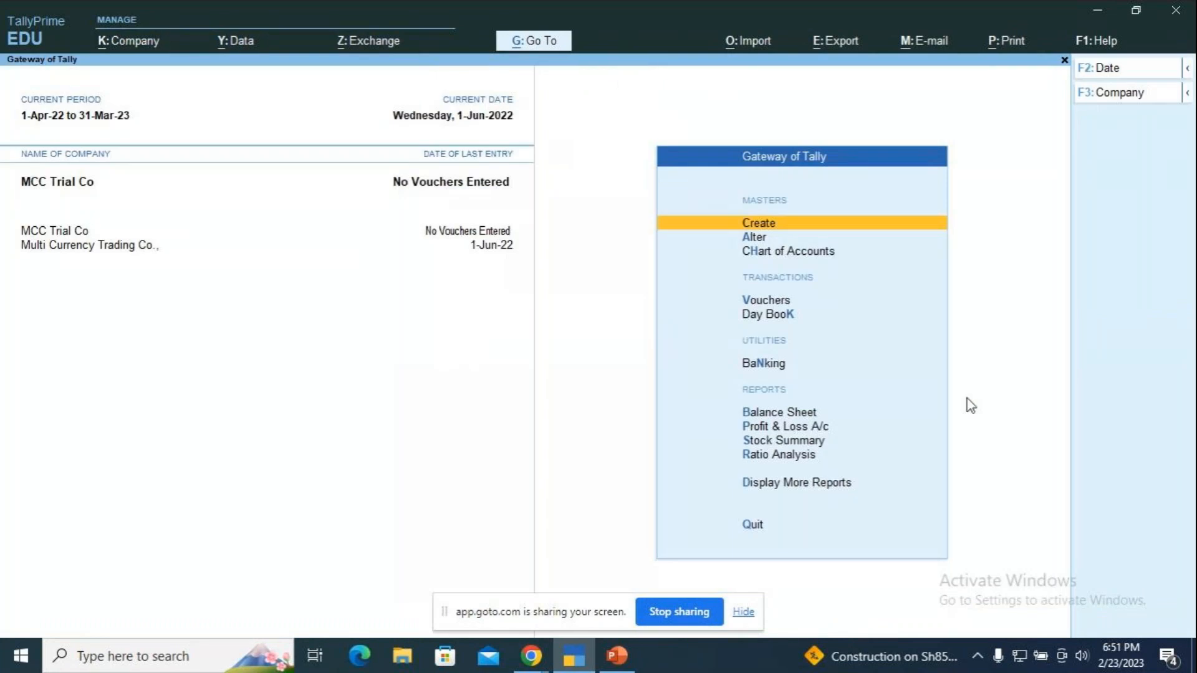
# Create a new godown named Jayanagar Godown under Primary
pyautogui.press('Return')
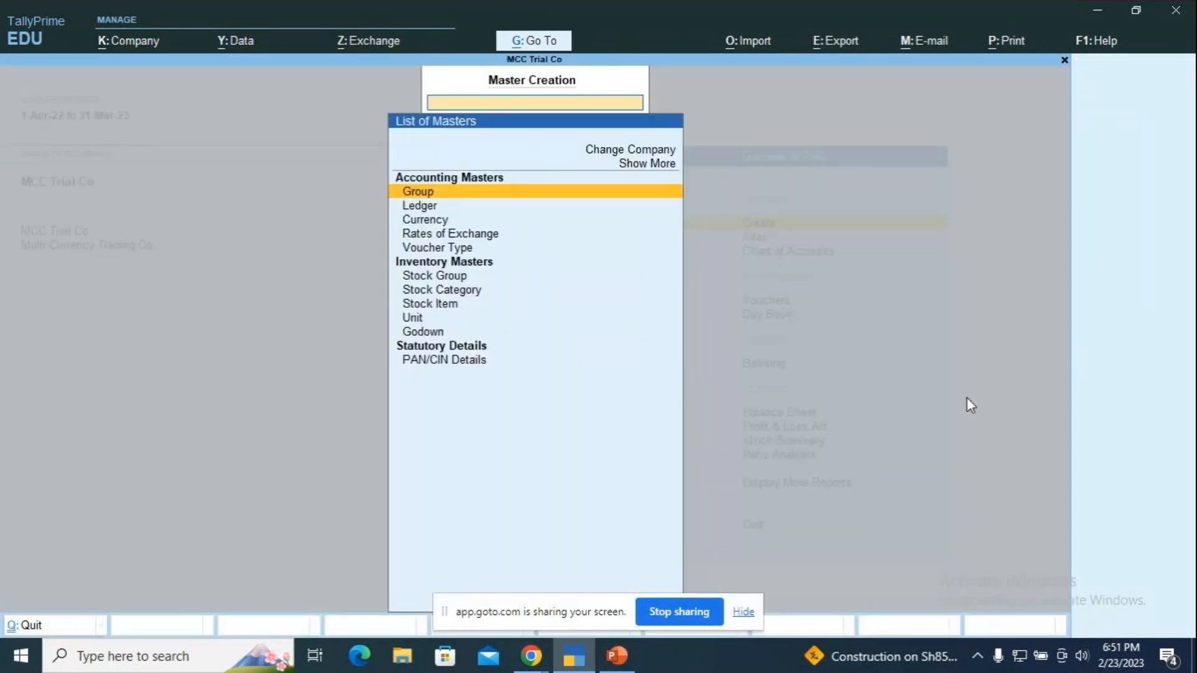
pyautogui.press('Down')
pyautogui.press('Down')
pyautogui.press('Down')
pyautogui.press('Down')
pyautogui.press('Down')
pyautogui.press('Down')
pyautogui.press('Down')
pyautogui.press('Down')
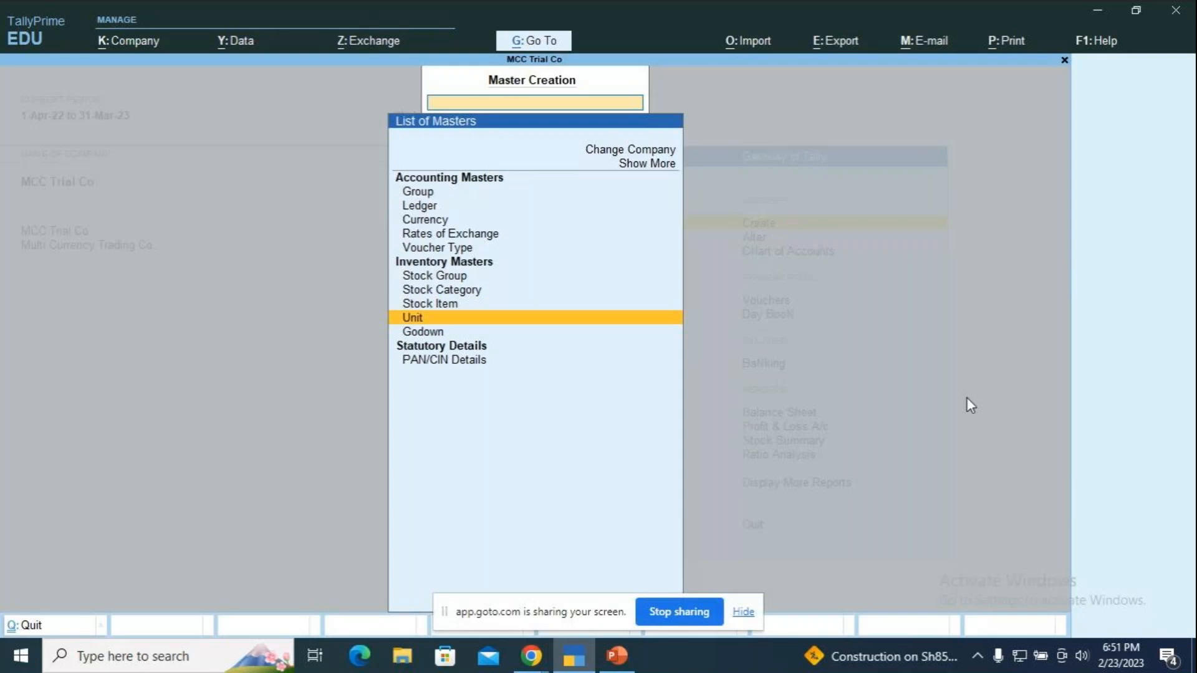
pyautogui.press('Down')
pyautogui.press('Return')
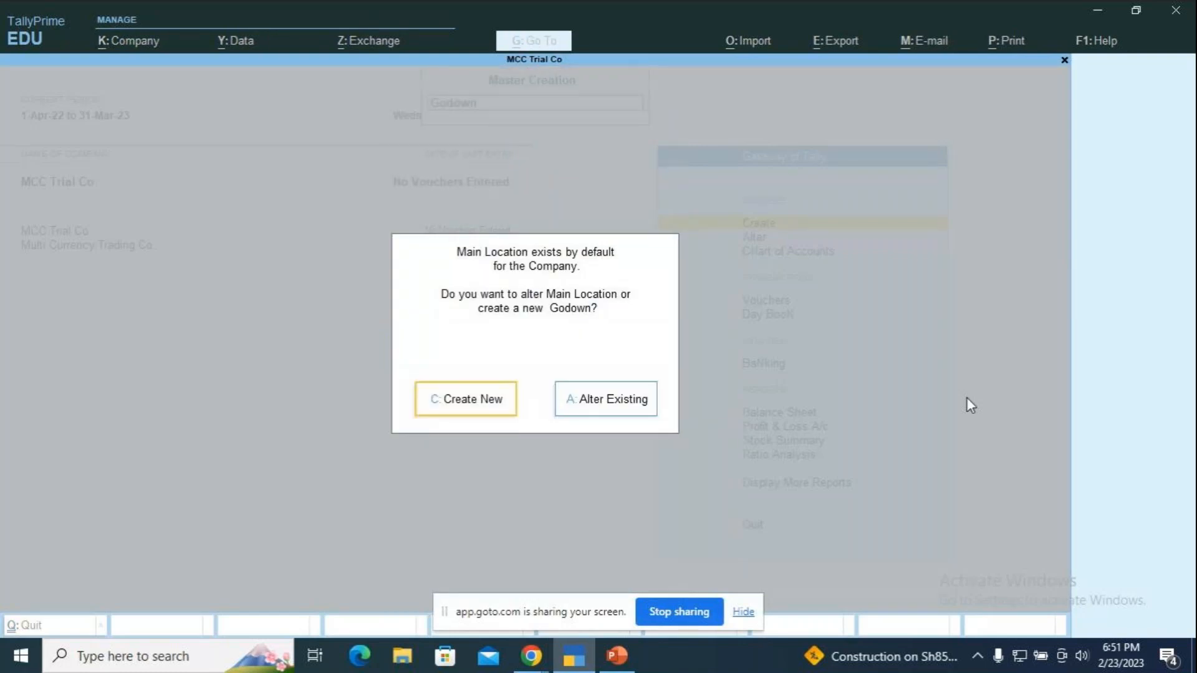
pyautogui.write('c')
pyautogui.write('K')
pyautogui.press('BackSpace')
pyautogui.write('Jay')
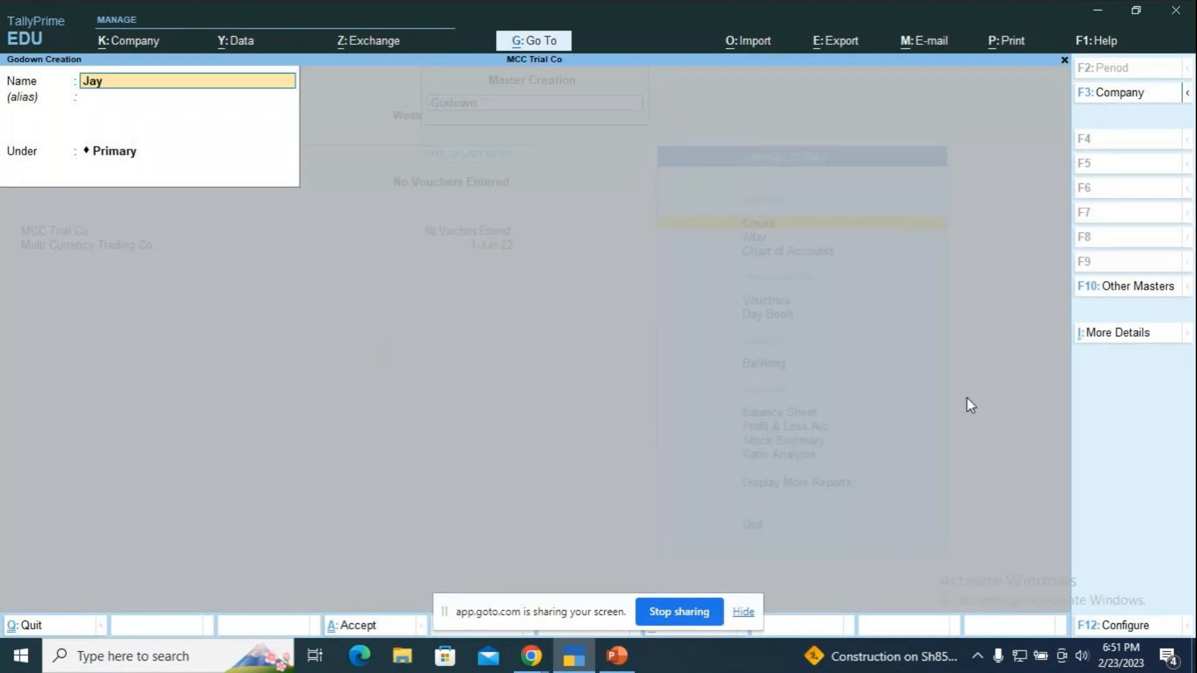
pyautogui.write('anagar Godown')
pyautogui.press('Return')
pyautogui.press('Return')
pyautogui.press('Return')
# Create a second godown named JP Nagar Godown under Primary, and return to the list of masters
pyautogui.write('Mall')
pyautogui.press('BackSpace')
pyautogui.press('BackSpace')
pyautogui.press('BackSpace')
pyautogui.press('BackSpace')
pyautogui.write('JP Nagar Godown')
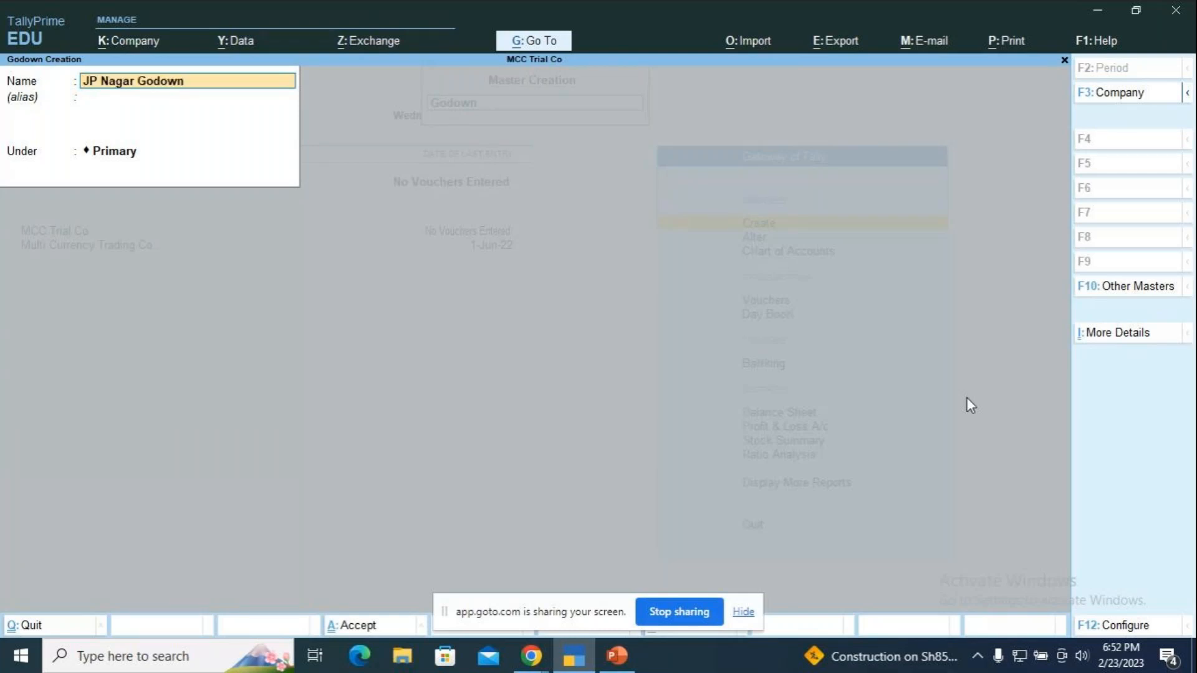
pyautogui.press('Return')
pyautogui.press('Return')
pyautogui.press('Return')
pyautogui.press('Return')
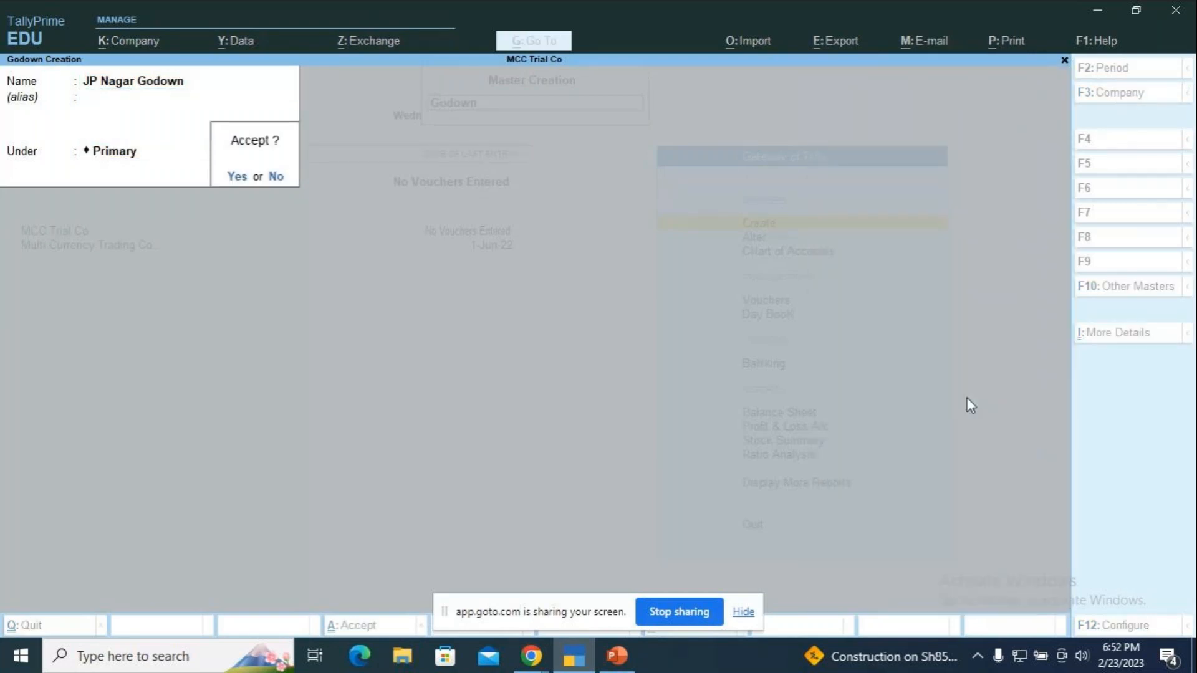
pyautogui.press('Escape')
pyautogui.press('Return')
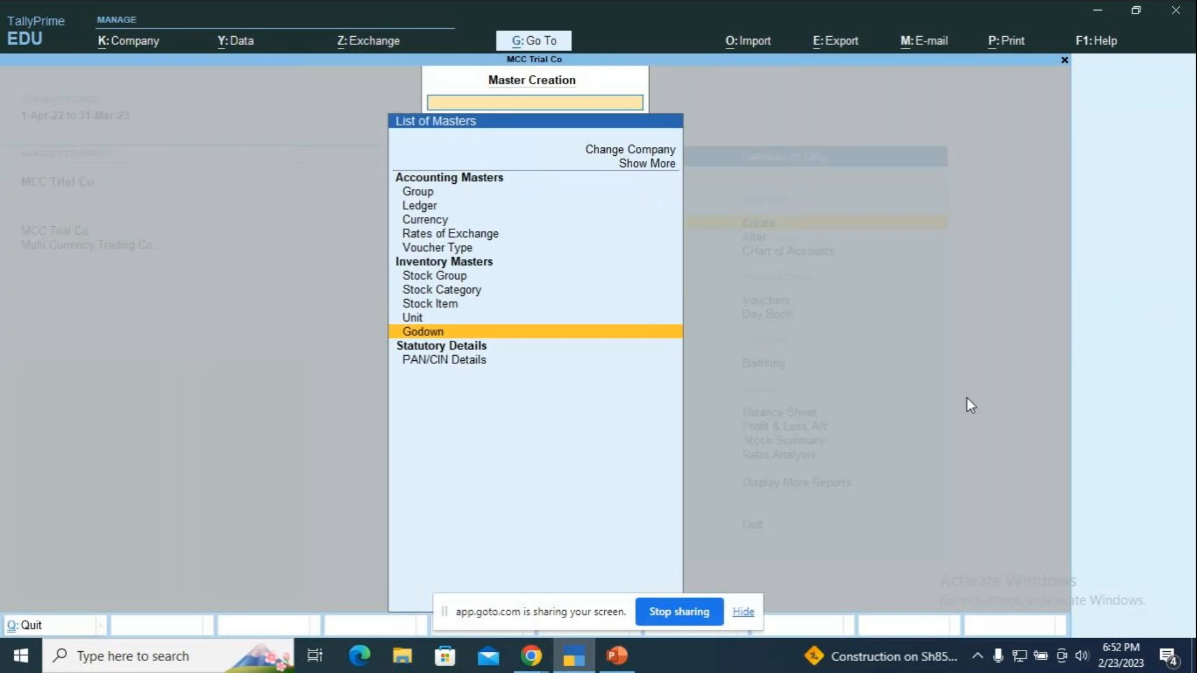
# Start a new ledger named MN Traders
pyautogui.press('Up')
pyautogui.press('Up')
pyautogui.press('Up')
pyautogui.press('Up')
pyautogui.press('Up')
pyautogui.press('Up')
pyautogui.press('Up')
pyautogui.press('Up')
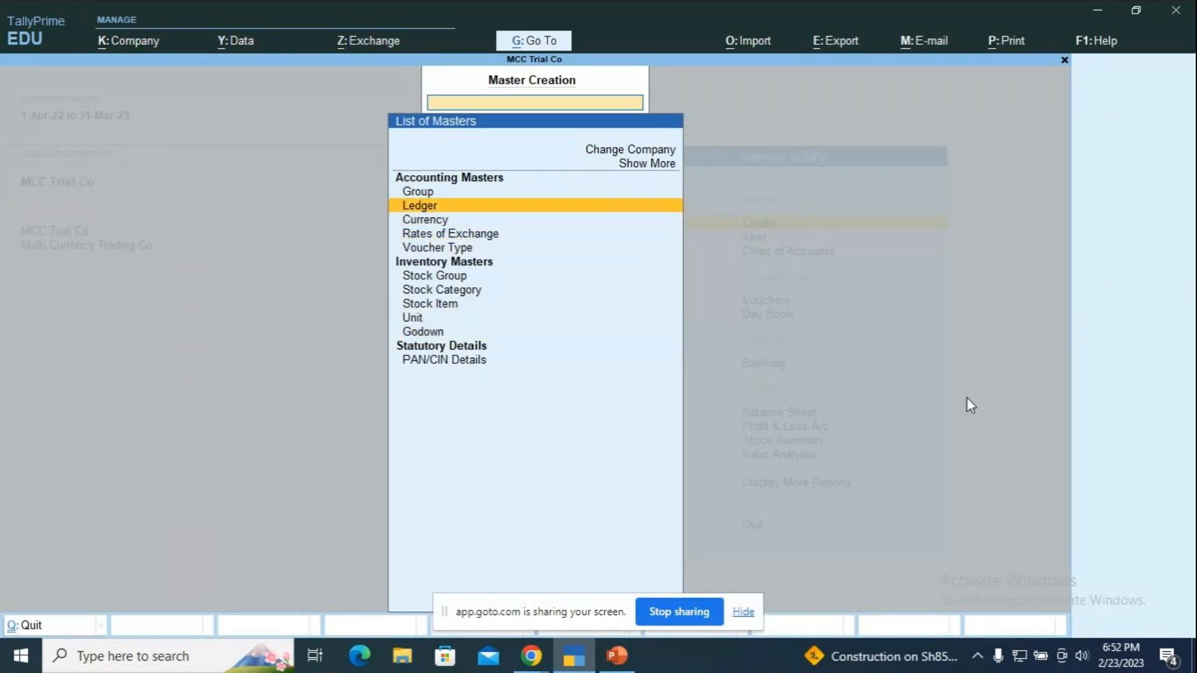
pyautogui.press('Return')
pyautogui.write('MNtraders')
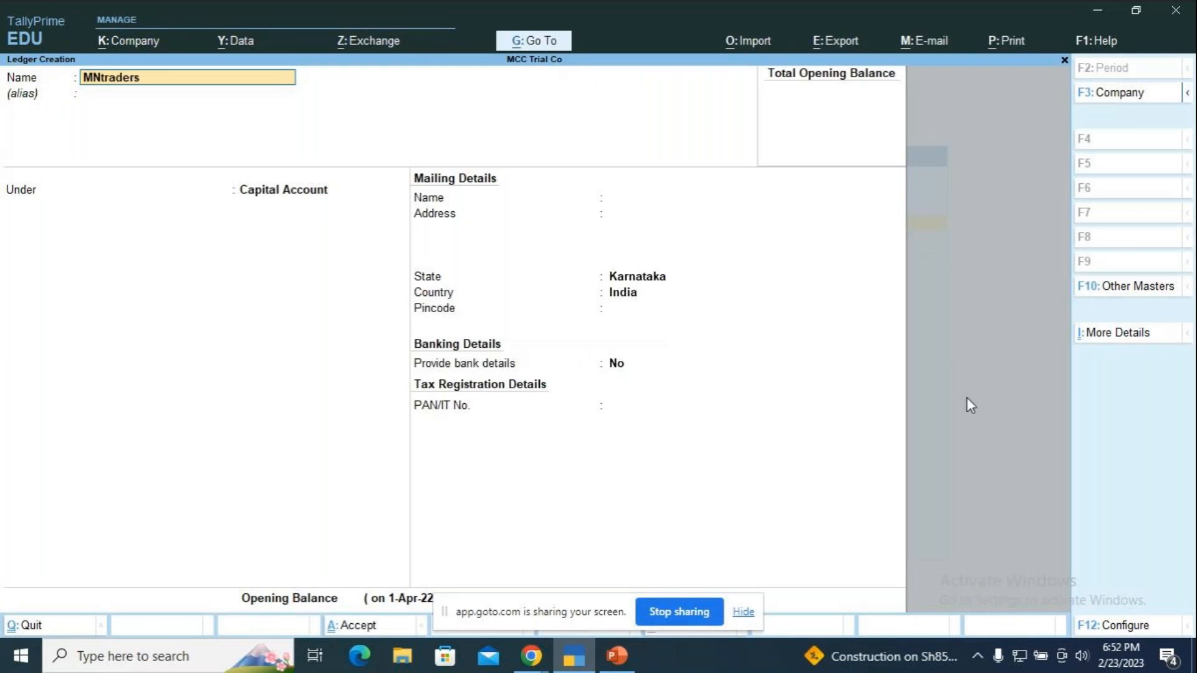
pyautogui.press('BackSpace')
pyautogui.press('BackSpace')
pyautogui.press('BackSpace')
pyautogui.press('BackSpace')
pyautogui.press('BackSpace')
pyautogui.press('BackSpace')
pyautogui.press('BackSpace')
pyautogui.write('Traders')
# Place the MN Traders ledger under Sundry Creditors, save it, and return to the Gateway of Tally
pyautogui.press('Return')
pyautogui.press('Return')
pyautogui.write('S')
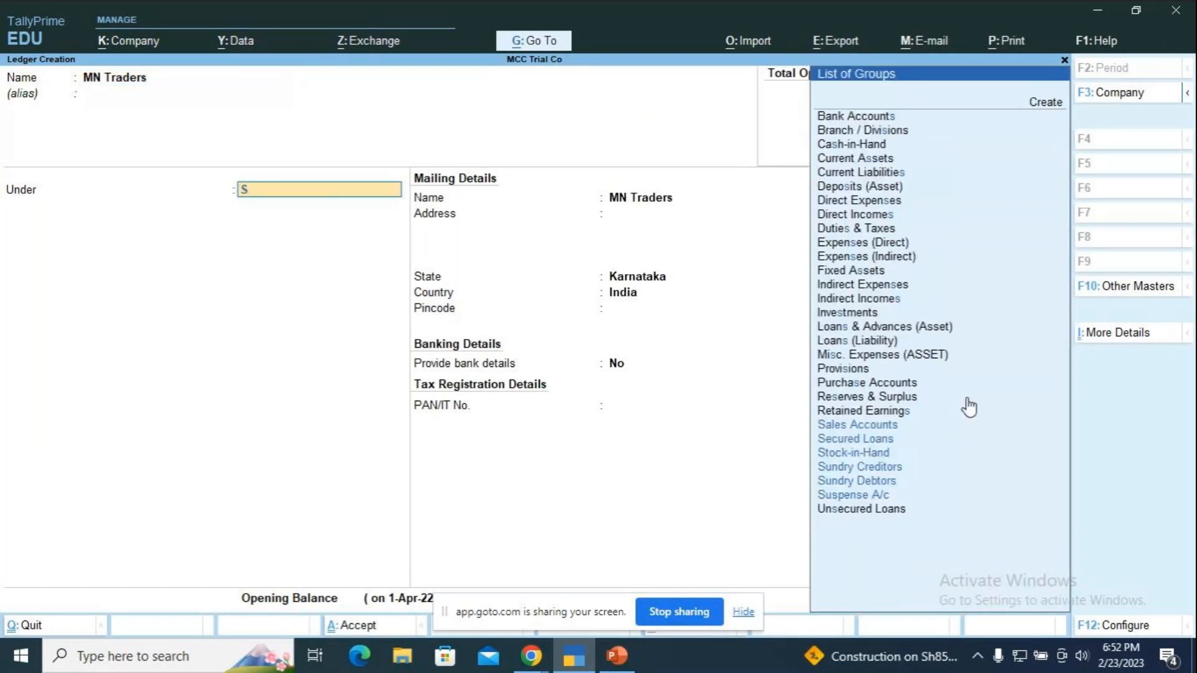
pyautogui.write('un')
pyautogui.press('Return')
pyautogui.hotkey('ctrl', 'a')
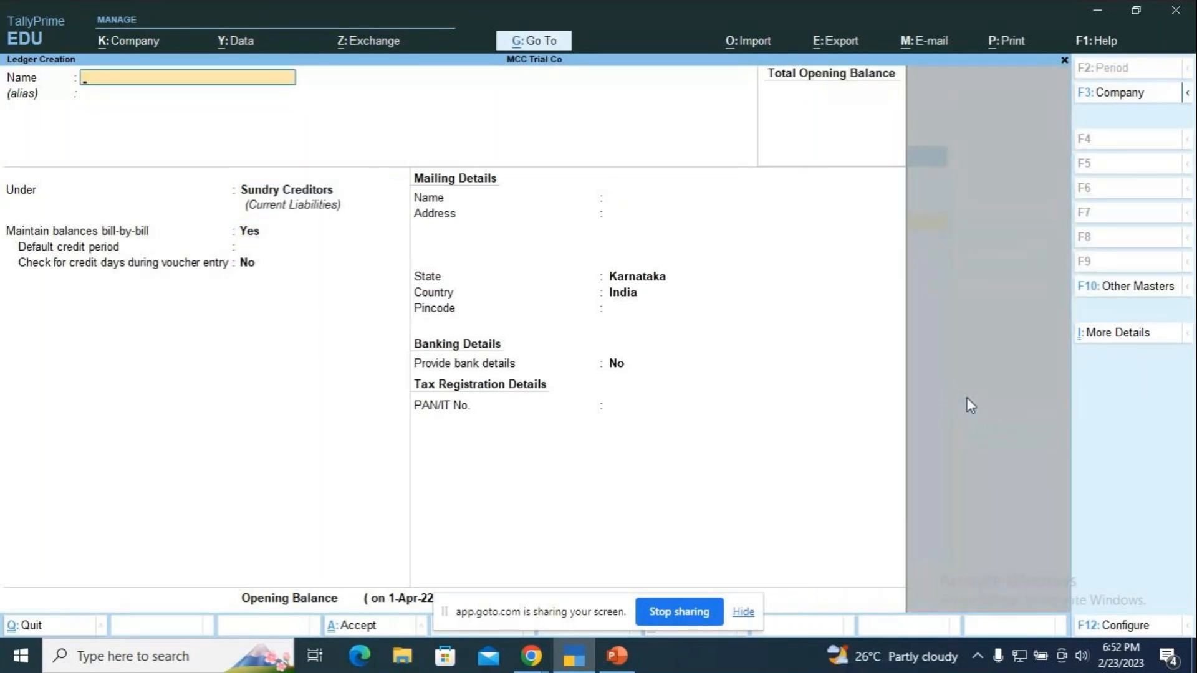
pyautogui.press('Escape')
pyautogui.press('Escape')
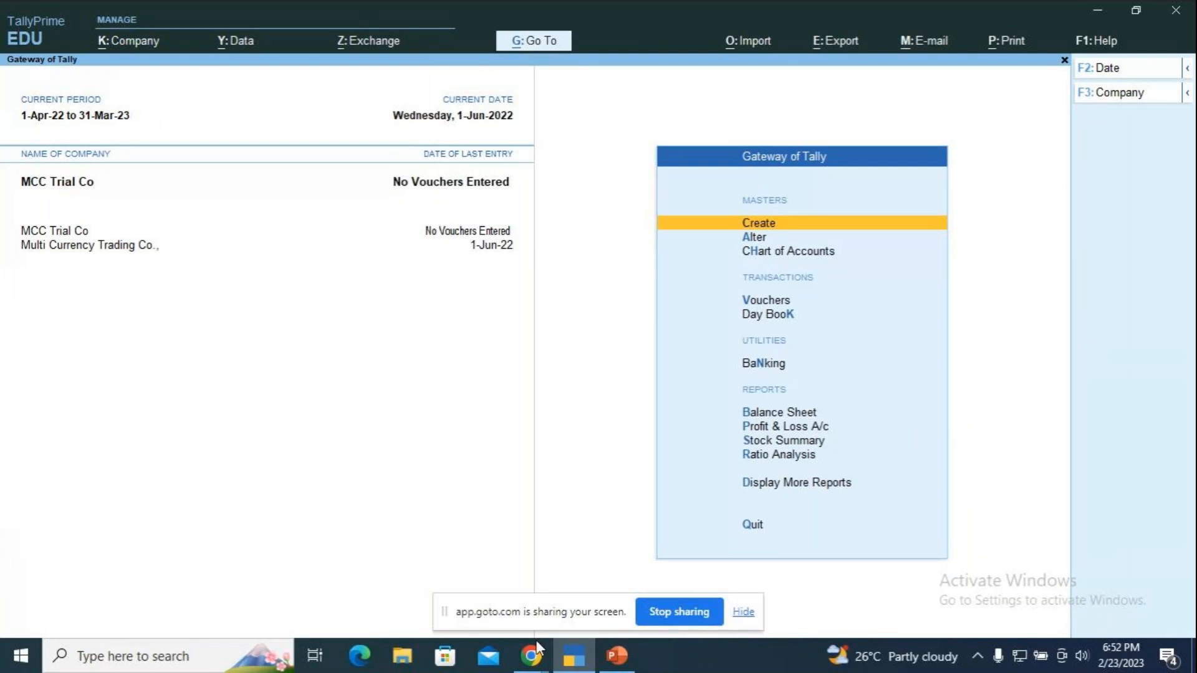
# Check the GoTo meeting window in Chrome, and return to TallyPrime
pyautogui.moveTo(536, 641)
pyautogui.click(599, 576)
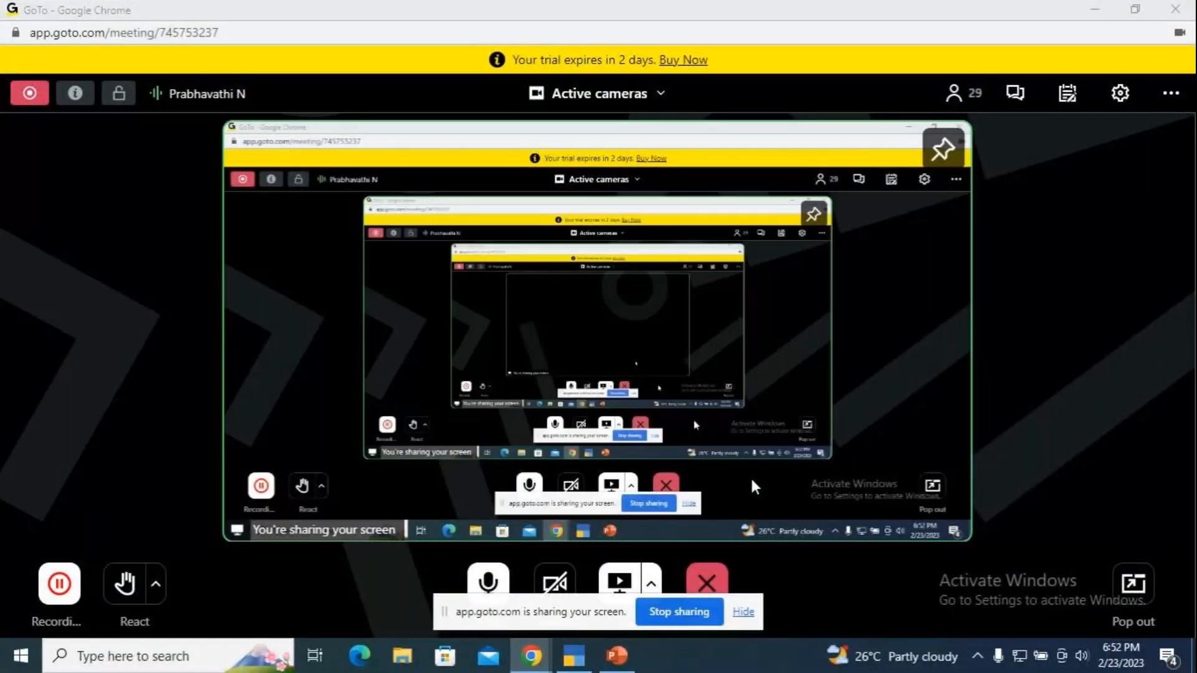
pyautogui.click(1089, 9)
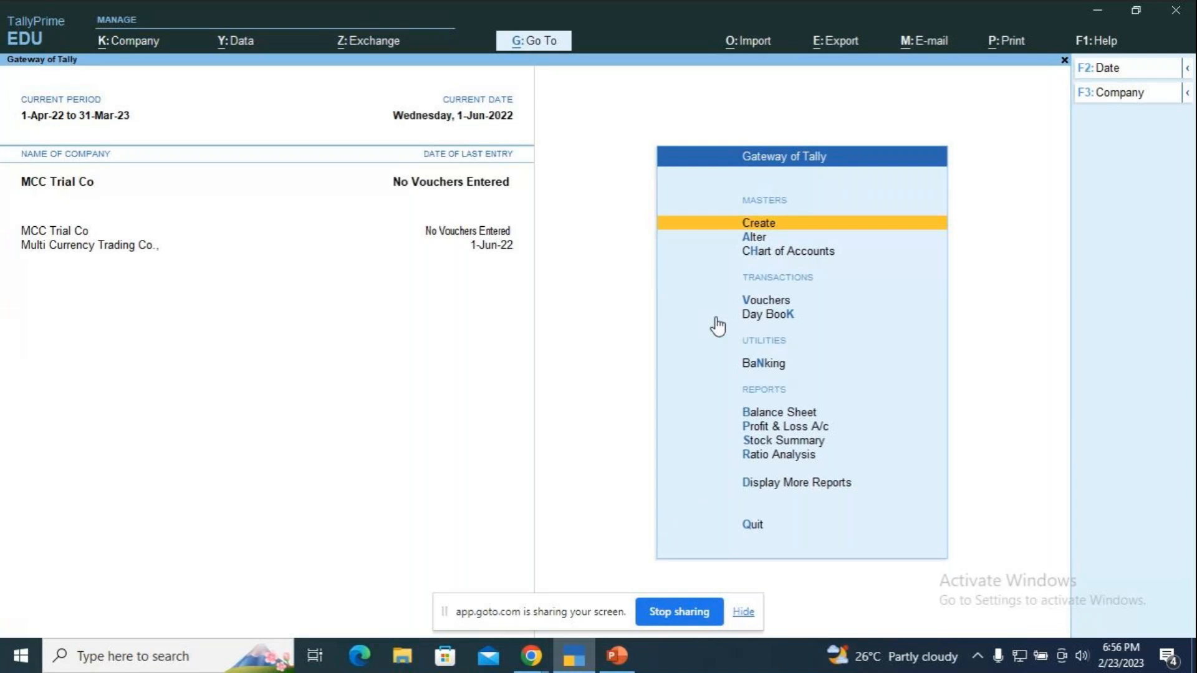
# Start a Purchase voucher without a supplier invoice number and set the supplier invoice date to 1-Jun-22
pyautogui.press('Down')
pyautogui.press('Down')
pyautogui.press('Down')
pyautogui.press('Down')
pyautogui.press('Up')
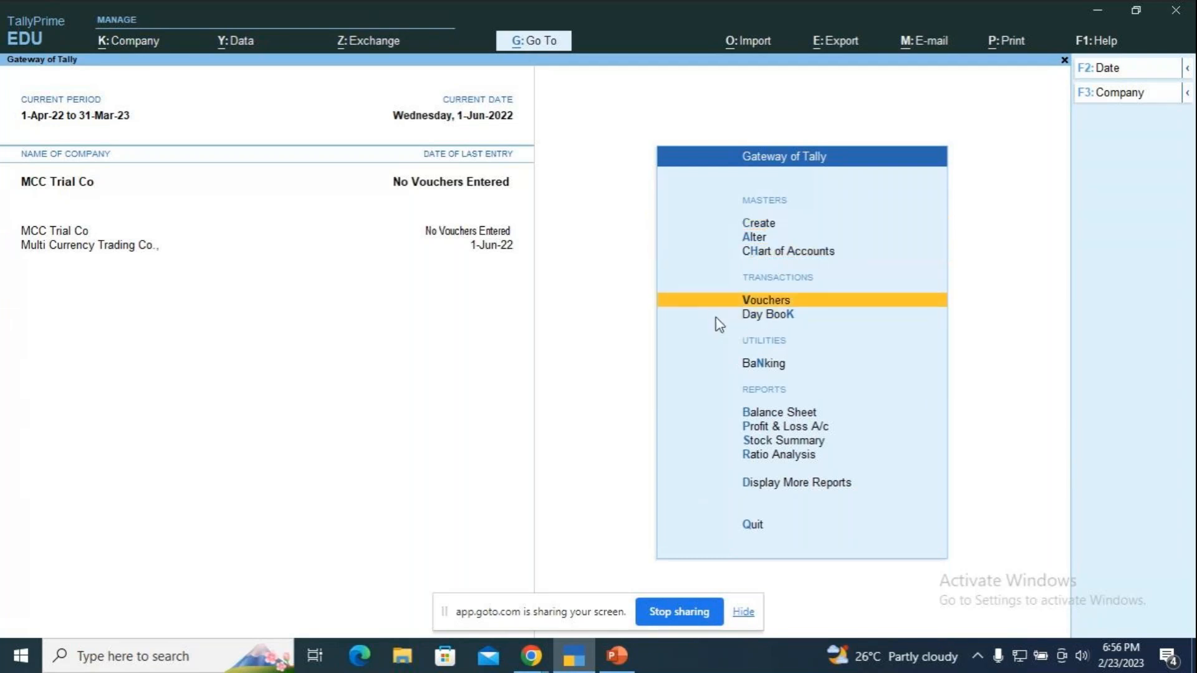
pyautogui.press('Return')
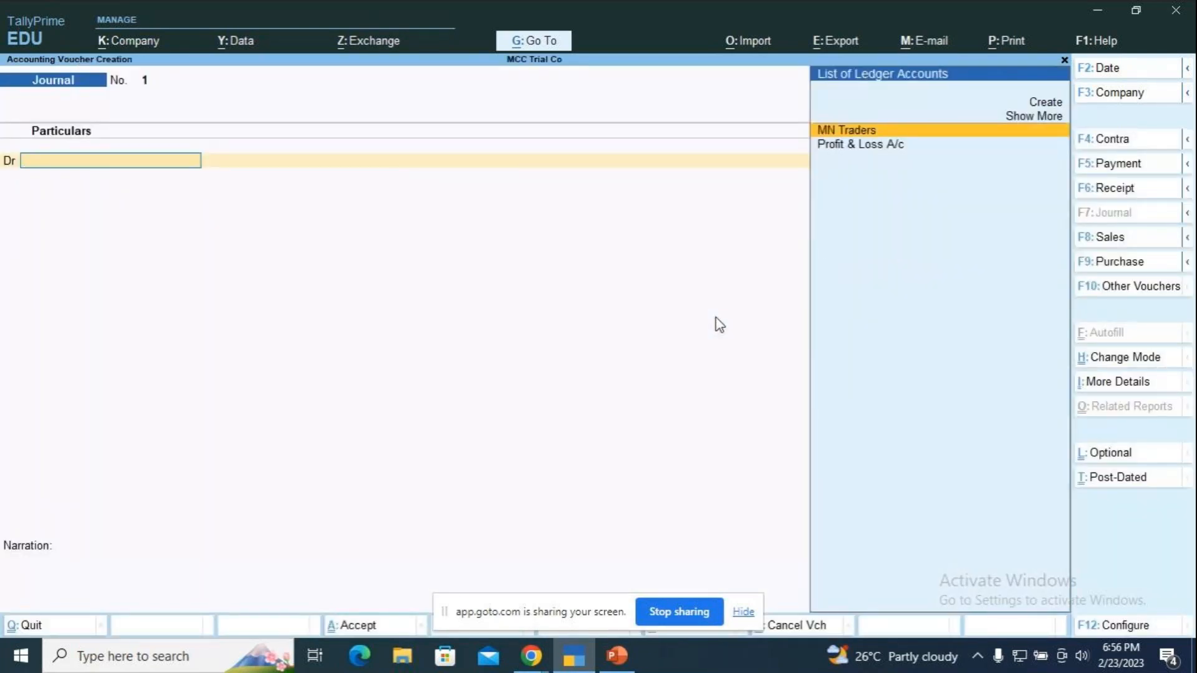
pyautogui.press('F9')
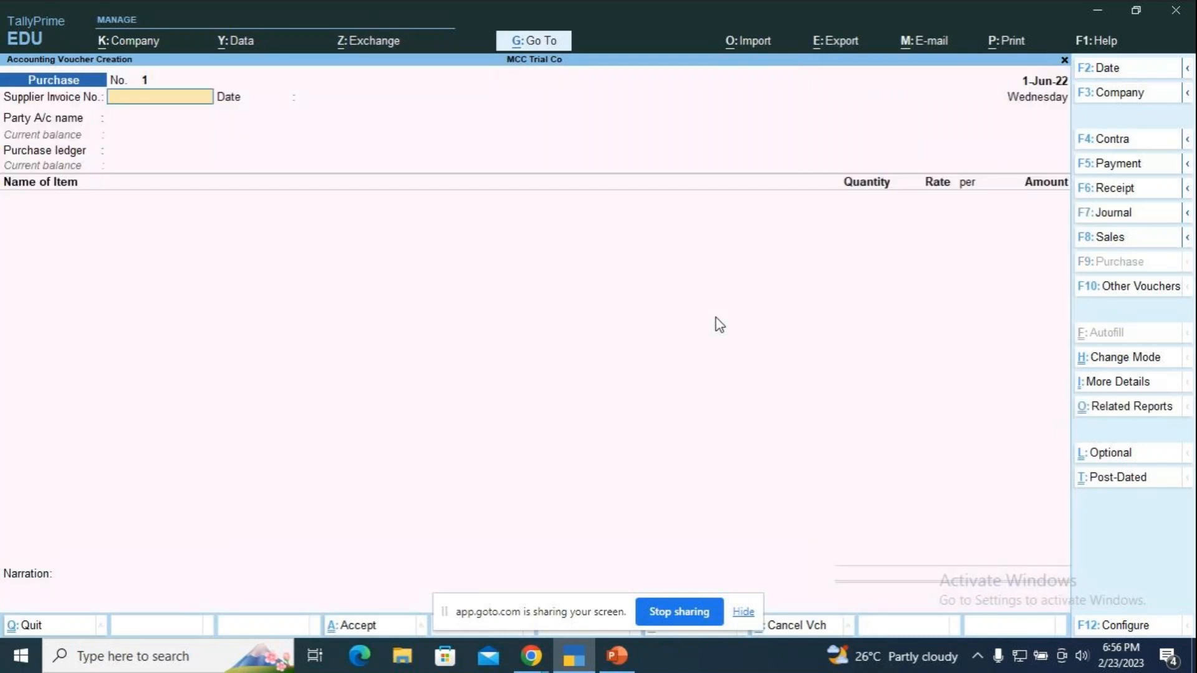
pyautogui.press('Return')
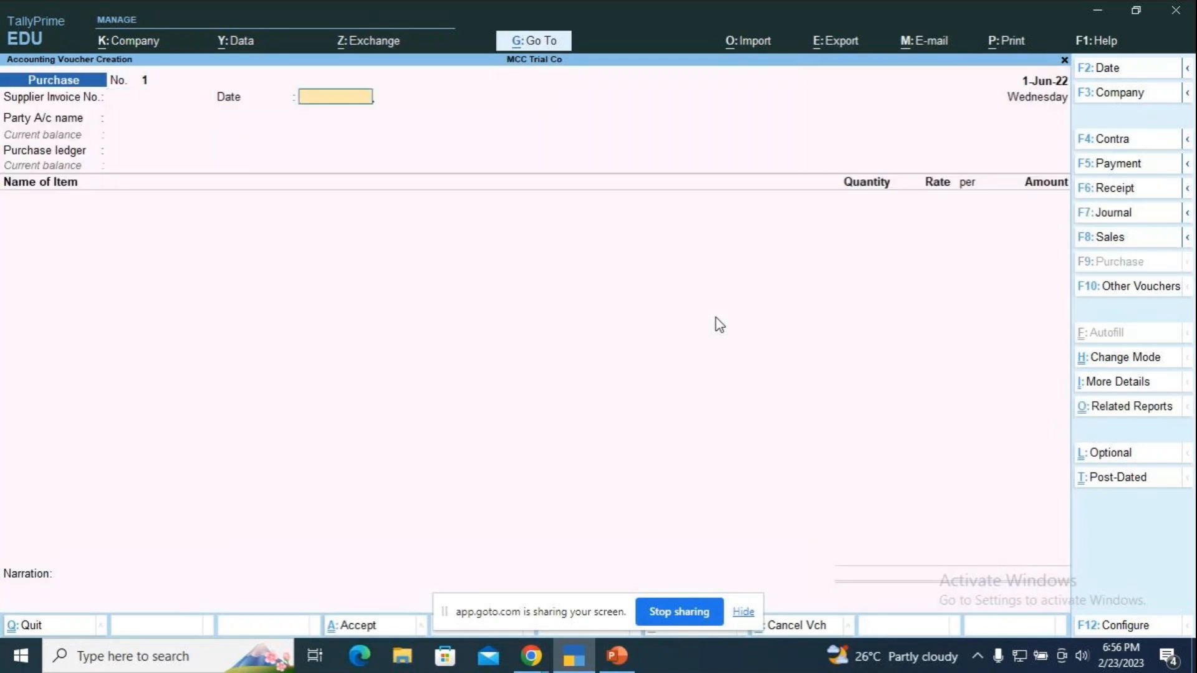
pyautogui.write('1.6')
pyautogui.press('Return')
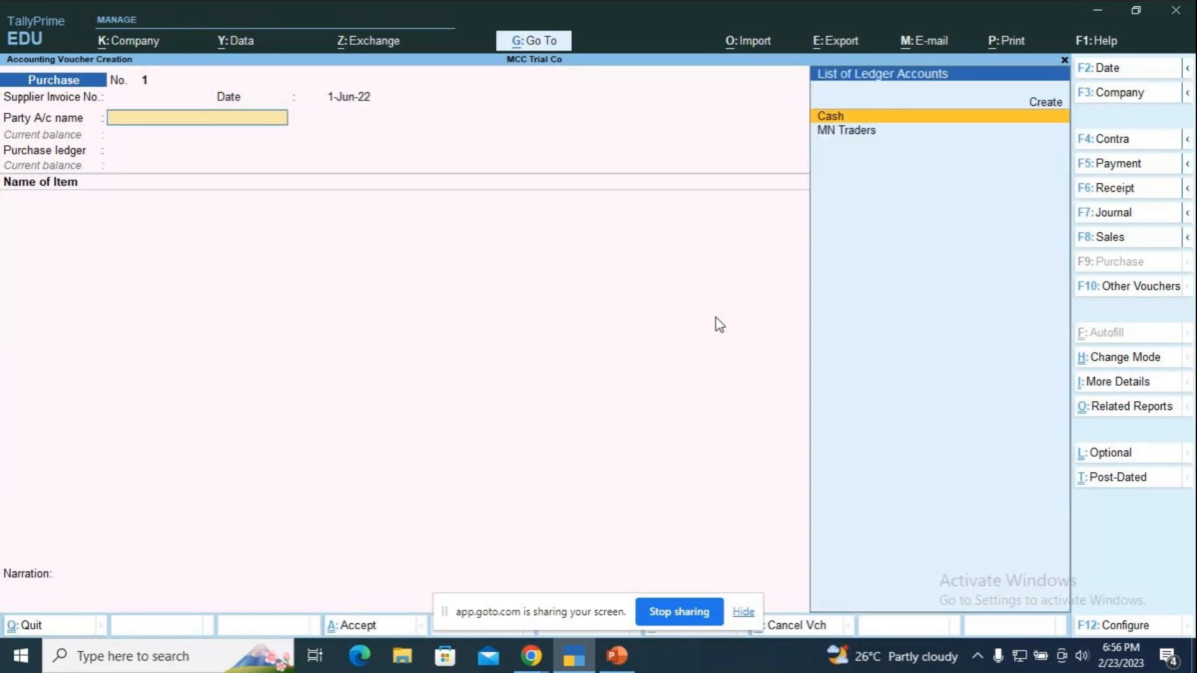
# Set MN Traders as the party account of the purchase voucher and leave its receipt details blank
pyautogui.press('Down')
pyautogui.press('Return')
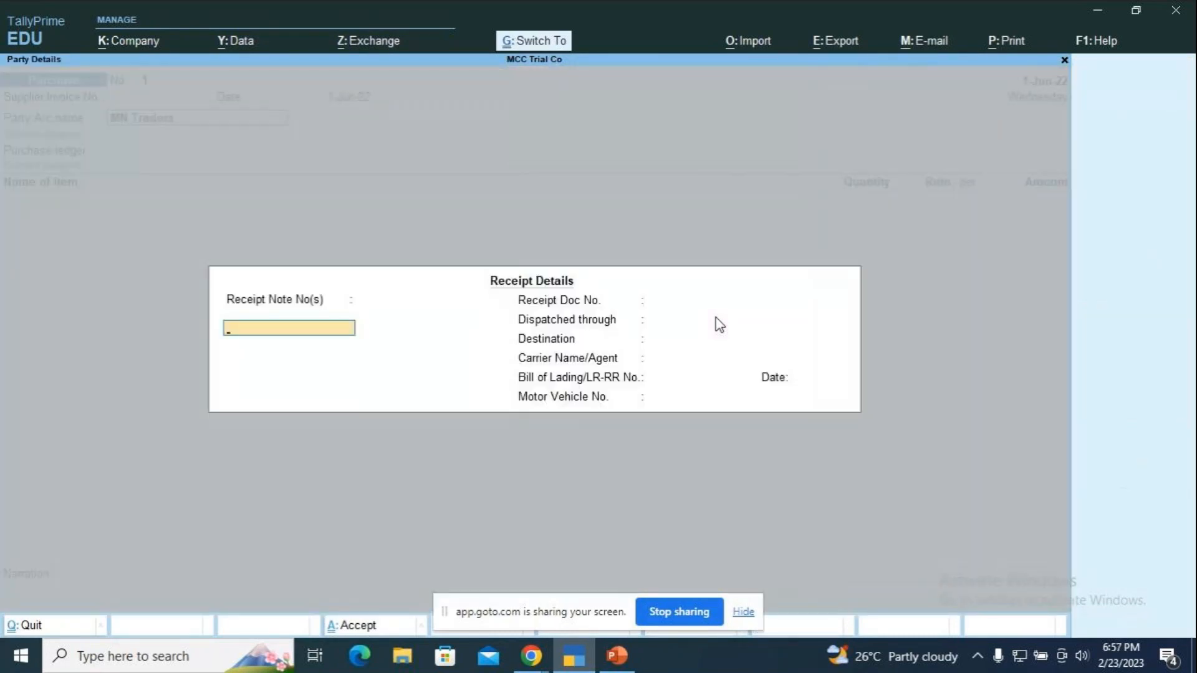
pyautogui.press('Return')
pyautogui.press('Return')
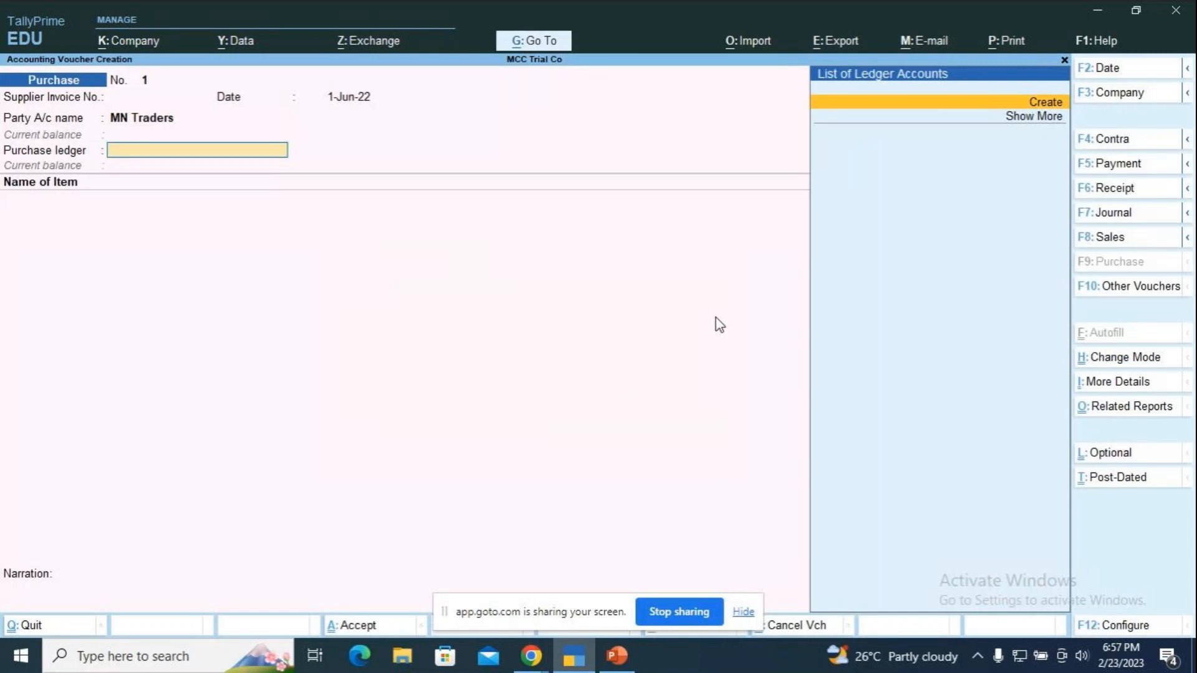
# Create the ledger Purchase A/c under Purchase Accounts from within the voucher and use it as the purchase ledger
pyautogui.press('Return')
pyautogui.write('Purchase')
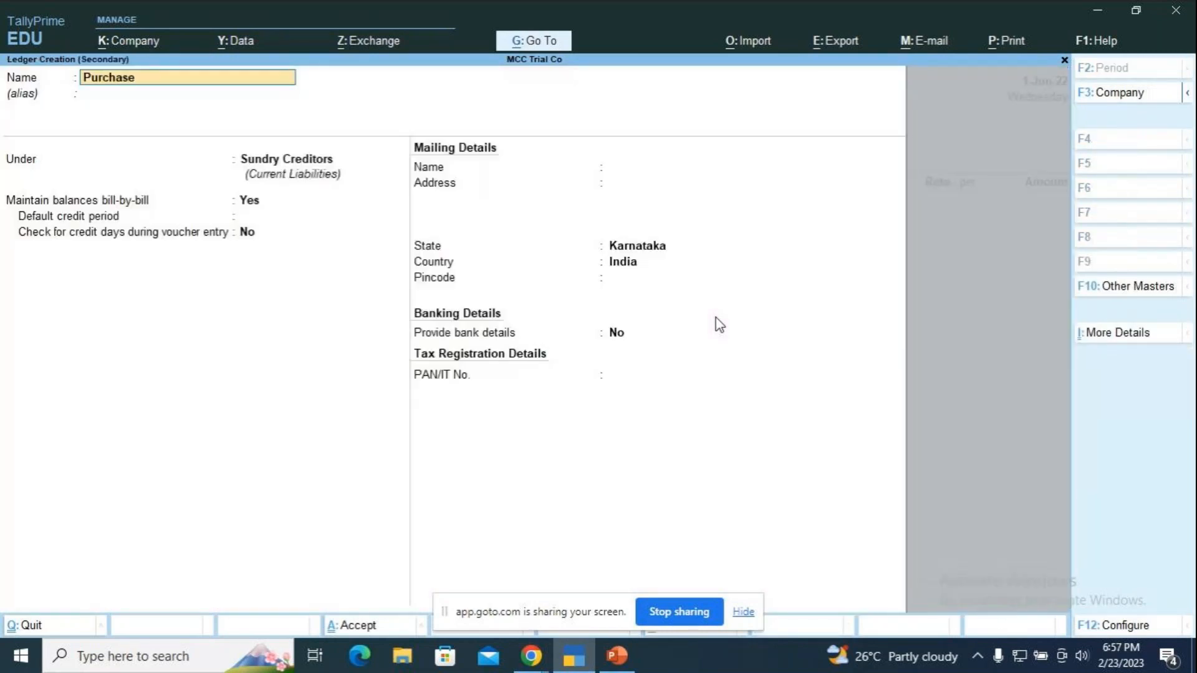
pyautogui.write(' a/c')
pyautogui.press('Return')
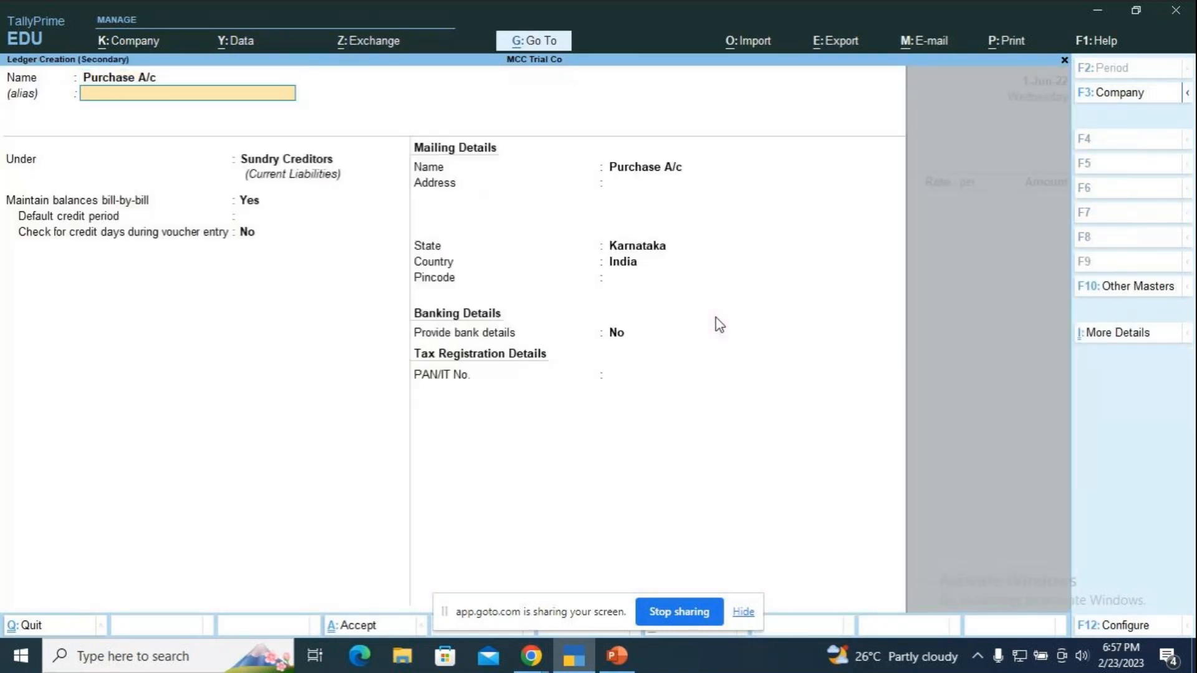
pyautogui.press('Return')
pyautogui.write('p')
pyautogui.press('Return')
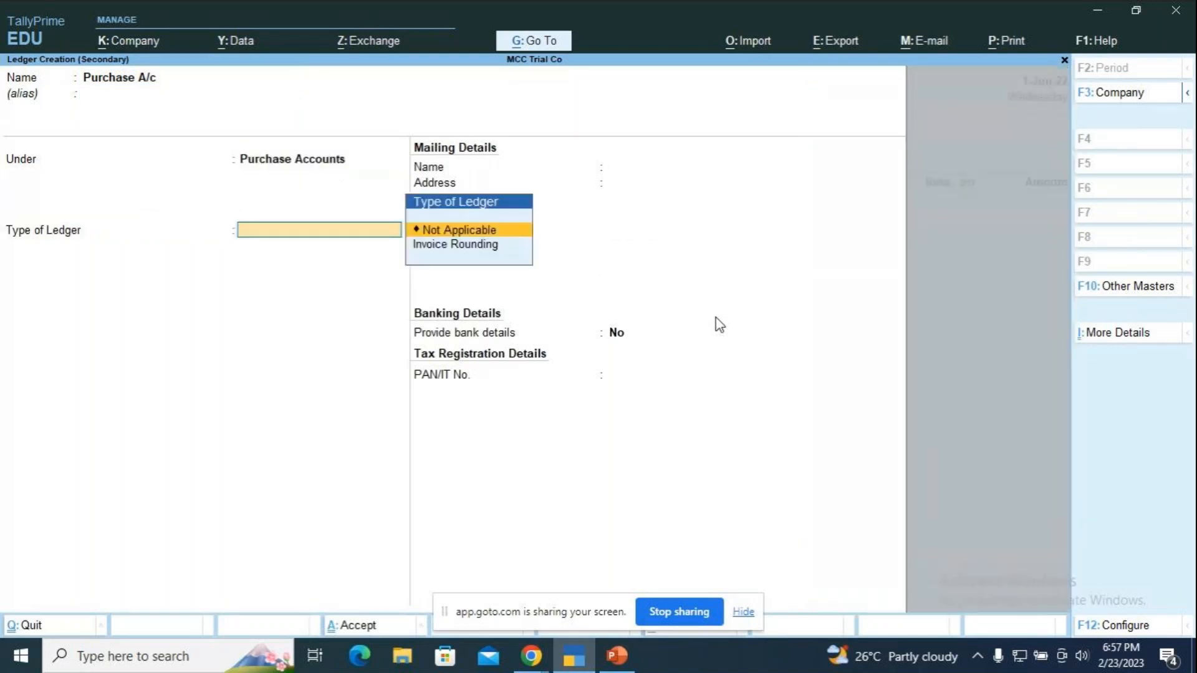
pyautogui.hotkey('ctrl', 'a')
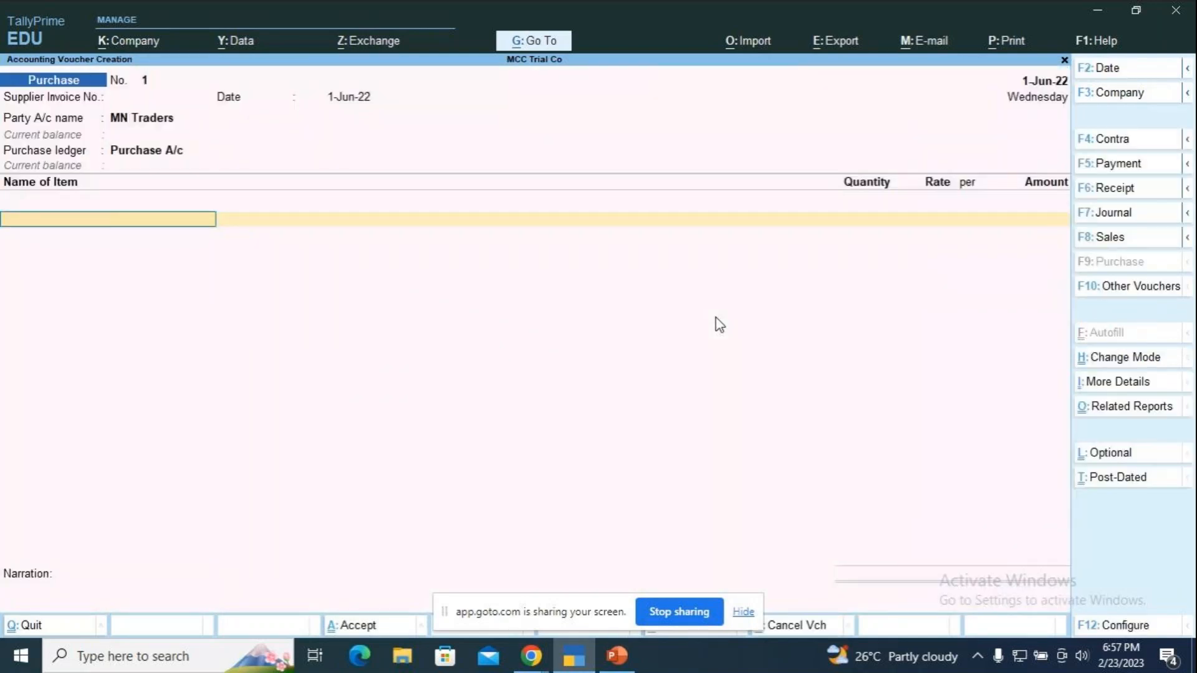
# Add the item Ledger Books to the purchase, allocating 500 nos at a rate of 125 to Jayanagar Godown
pyautogui.press('Down')
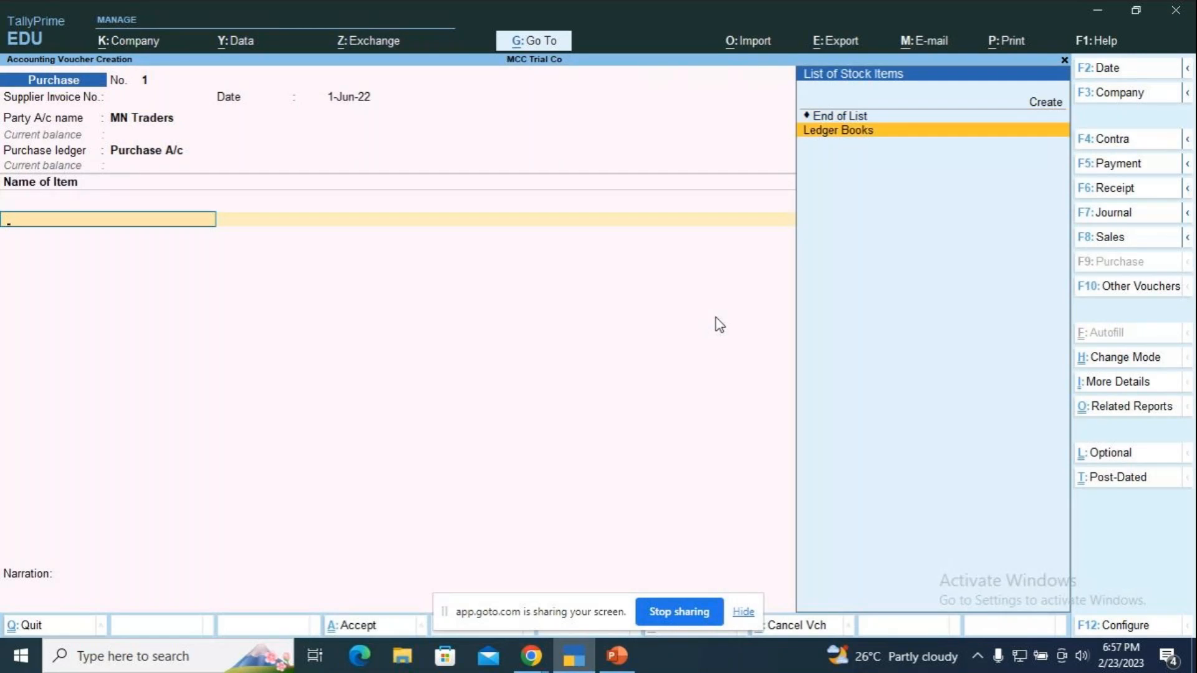
pyautogui.press('Return')
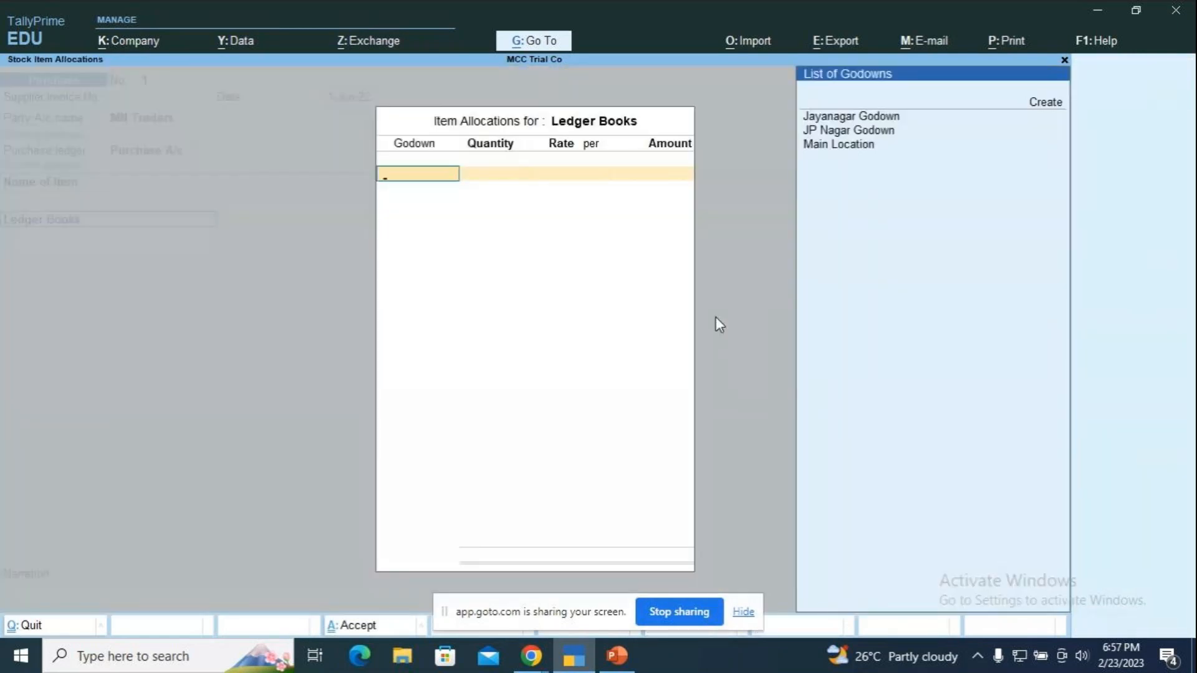
pyautogui.press('Down')
pyautogui.press('Return')
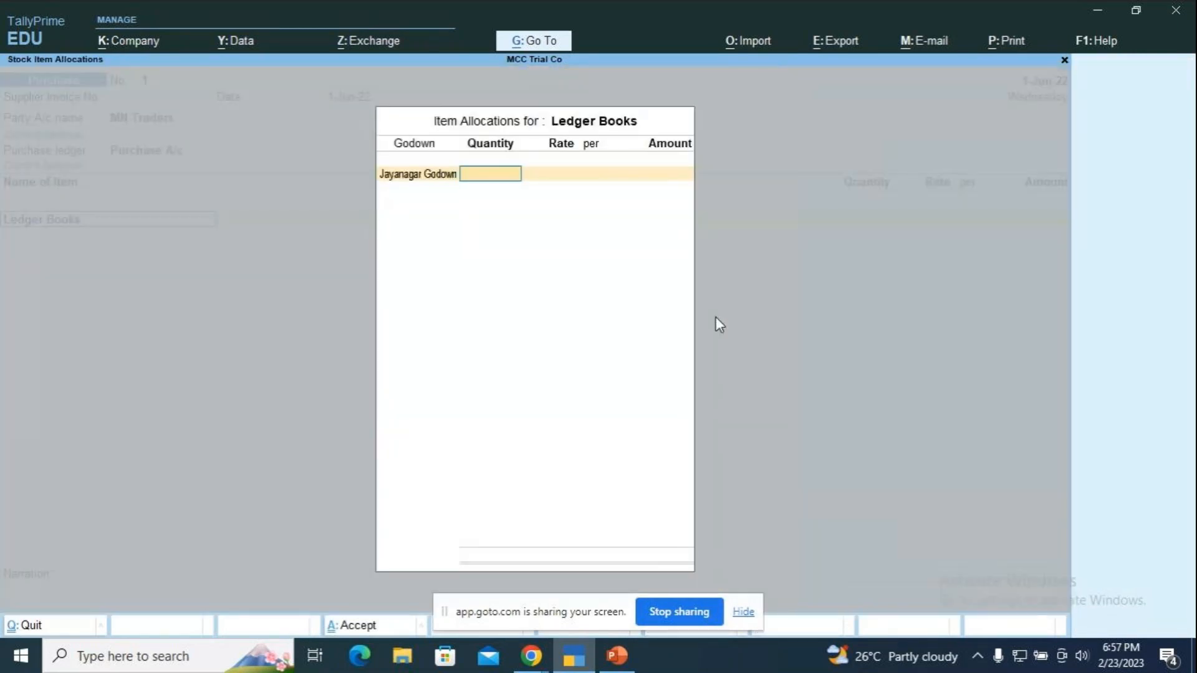
pyautogui.write('500')
pyautogui.press('Return')
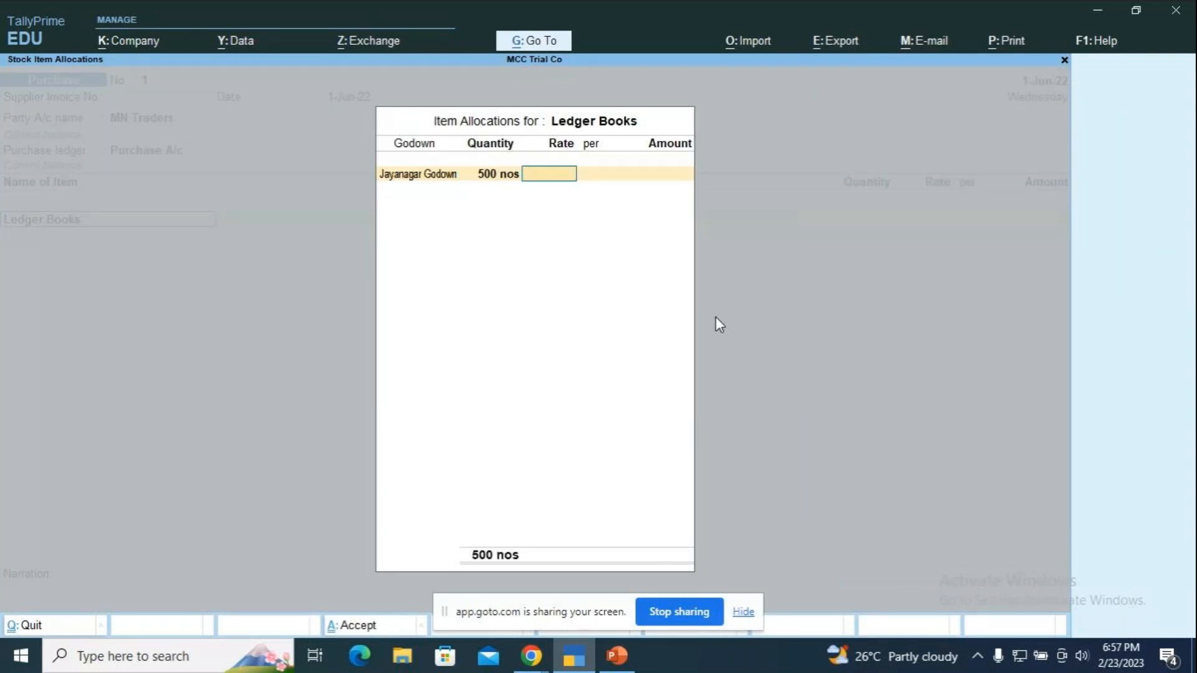
pyautogui.write('125')
pyautogui.press('Return')
pyautogui.press('Return')
pyautogui.press('Return')
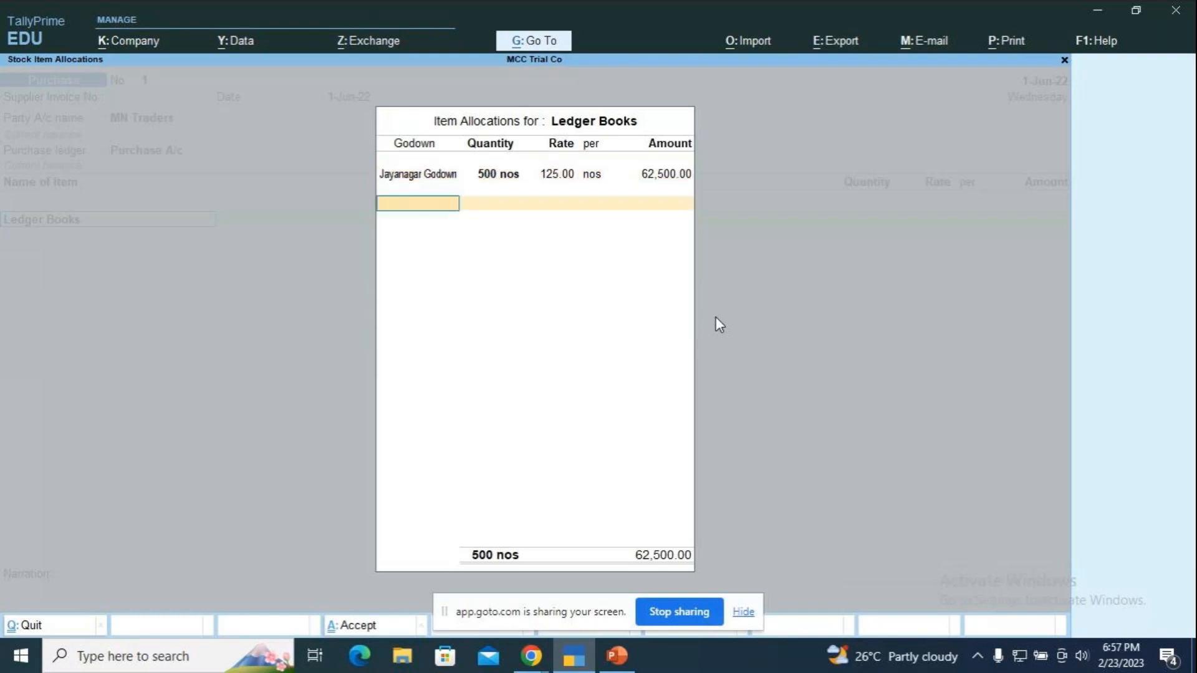
pyautogui.press('Return')
pyautogui.press('Return')
pyautogui.press('Return')
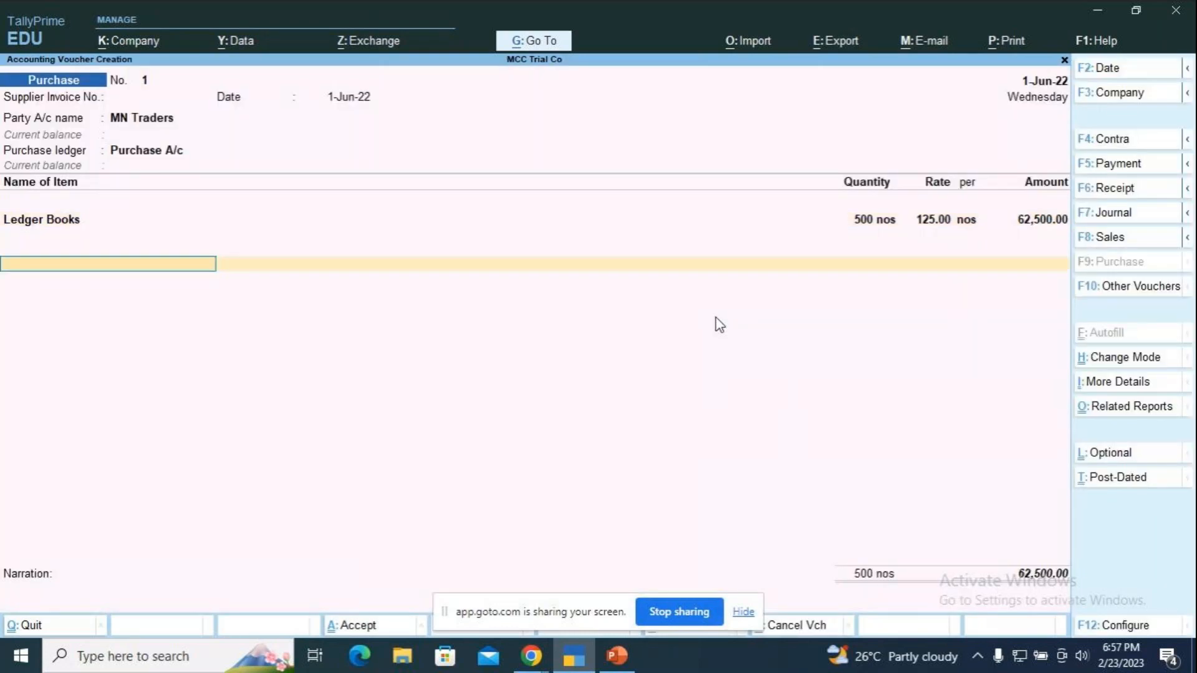
# End the item list and save the purchase voucher without a narration
pyautogui.press('Return')
pyautogui.press('Return')
pyautogui.press('Return')
pyautogui.press('Return')
pyautogui.press('Return')
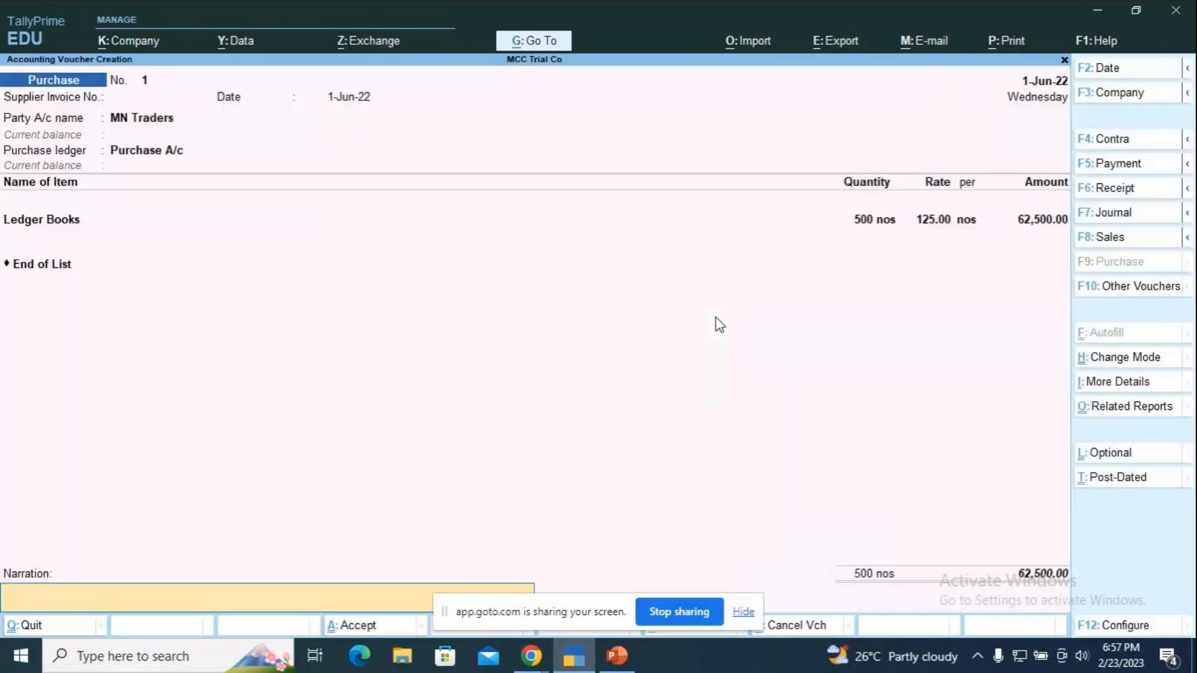
pyautogui.press('Return')
pyautogui.press('Return')
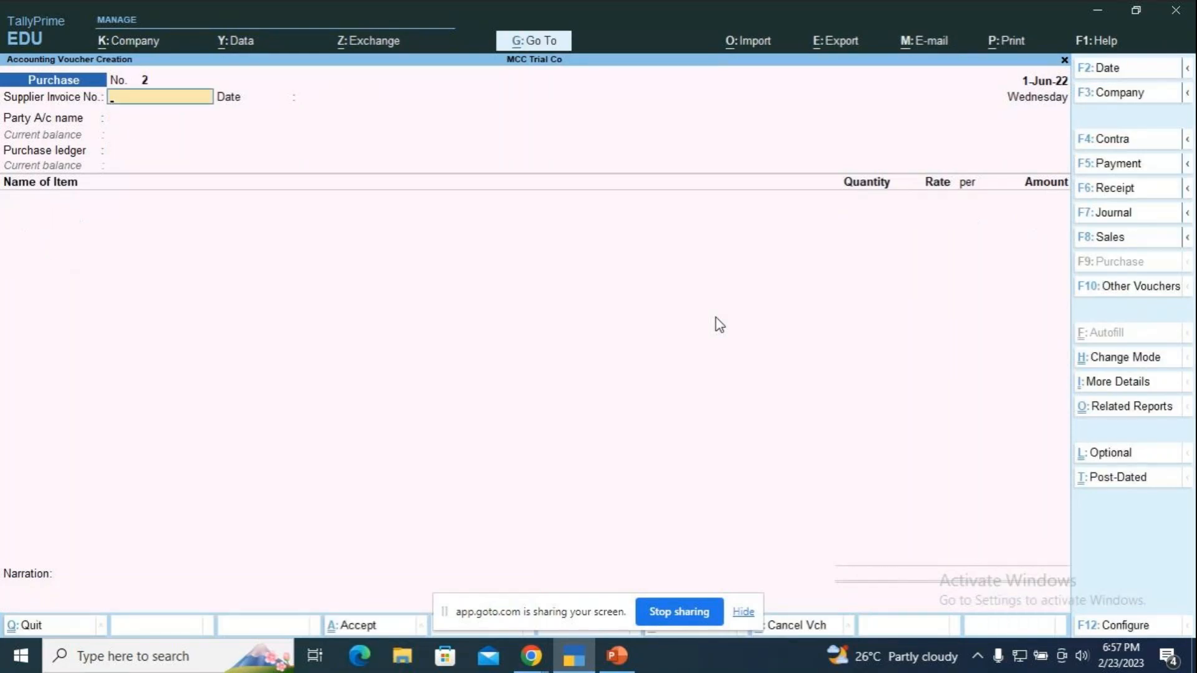
# Switch to the PowerPoint presentation Tally prime ppt [my] to read the Stock Journal Voucher exercise
pyautogui.hotkey('alt', 'Tab')
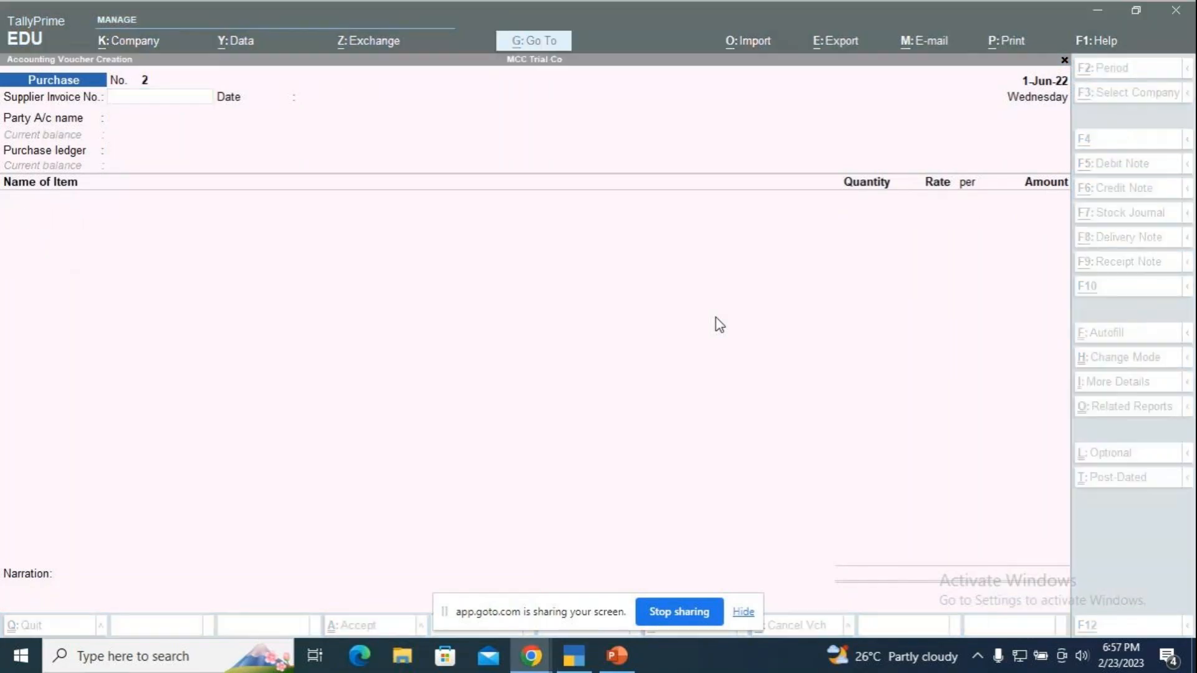
pyautogui.click(616, 656)
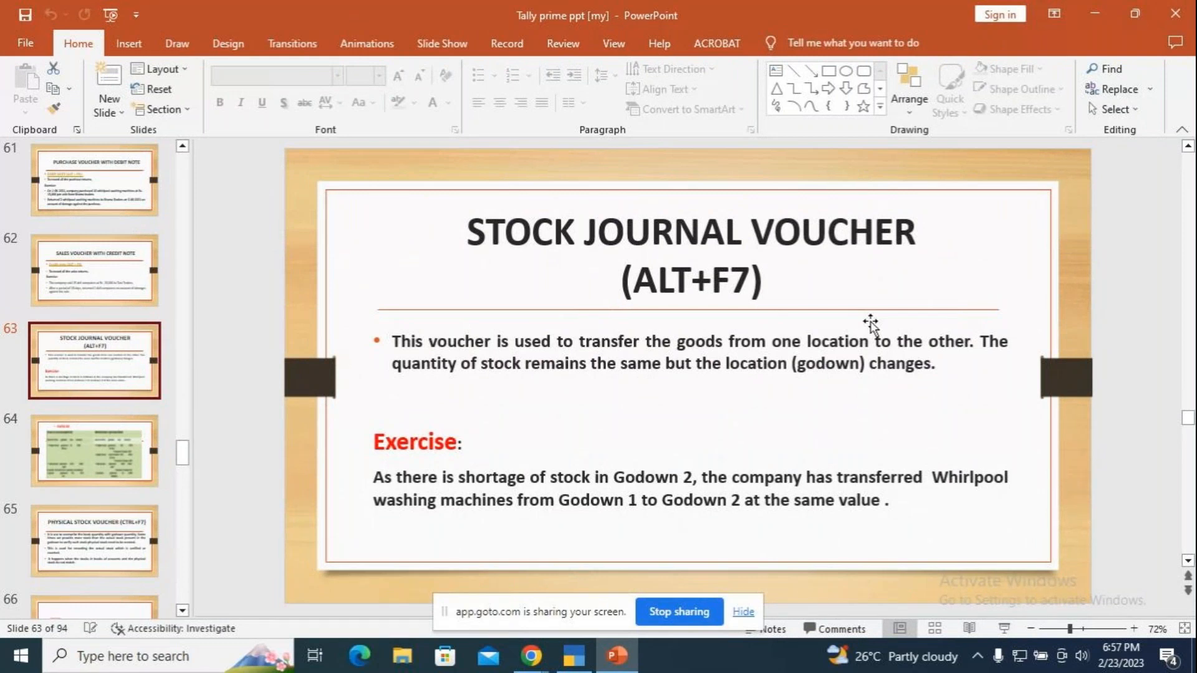
# Switch back to TallyPrime and change the voucher type from Purchase to Stock Journal
pyautogui.hotkey('alt', 'Tab')
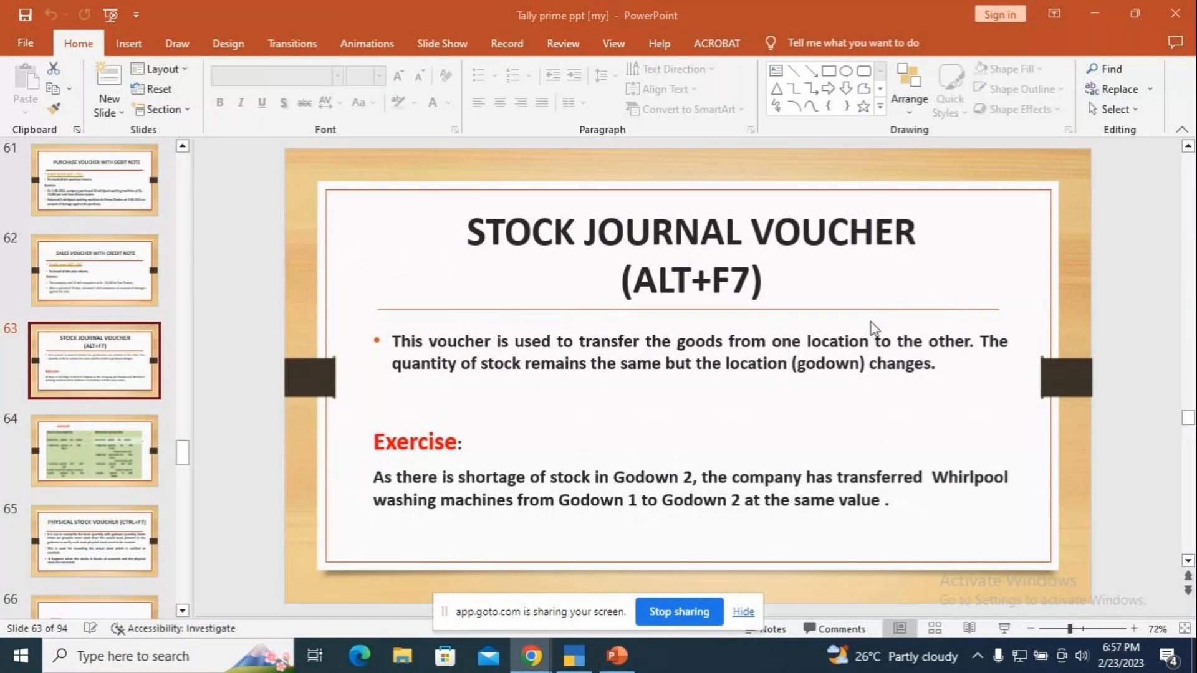
pyautogui.hotkey('alt', 'Tab')
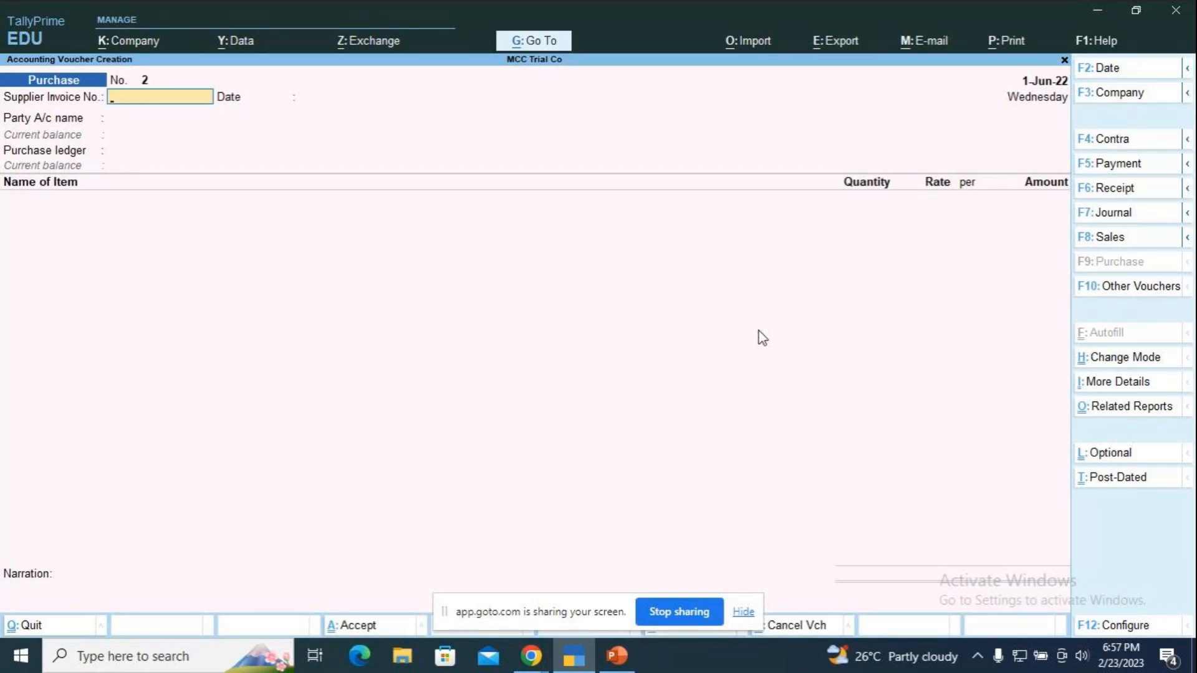
pyautogui.press('F10')
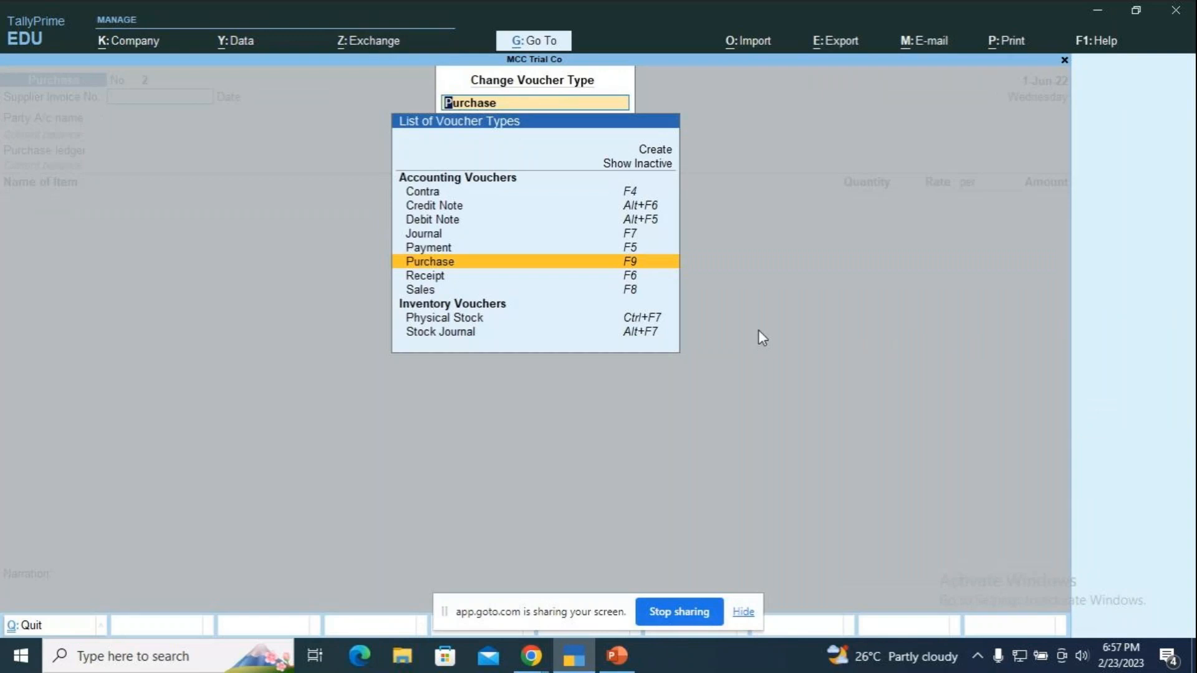
pyautogui.press('Down')
pyautogui.press('Down')
pyautogui.press('Down')
pyautogui.press('Down')
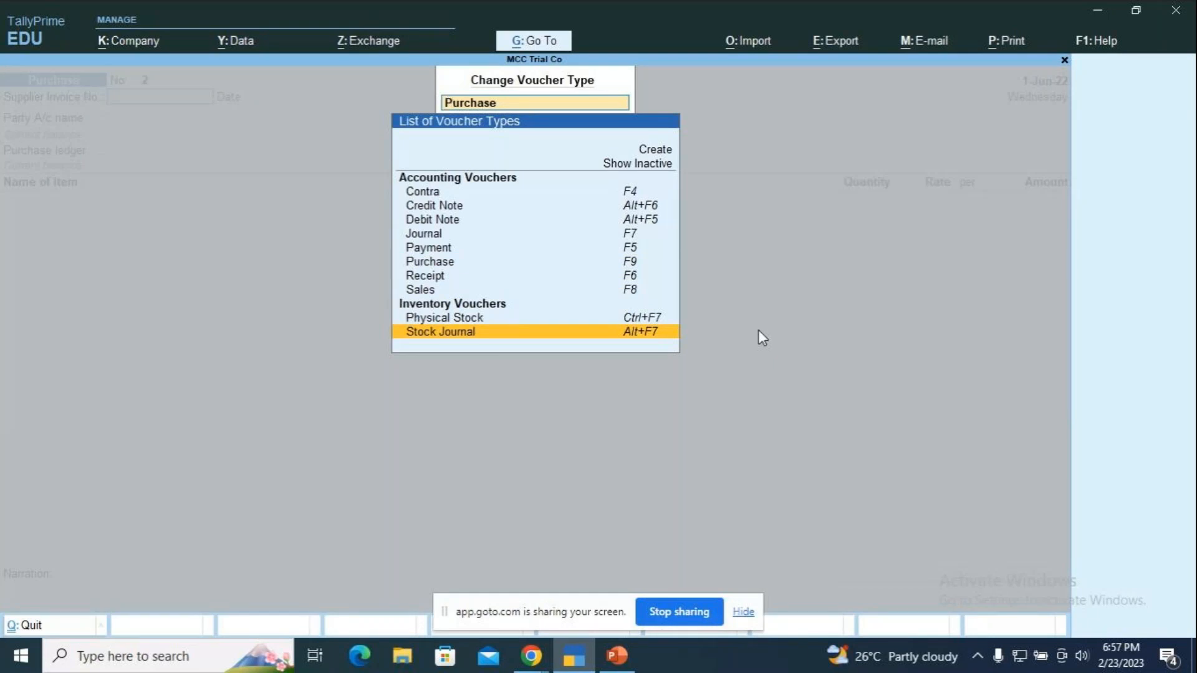
pyautogui.press('Return')
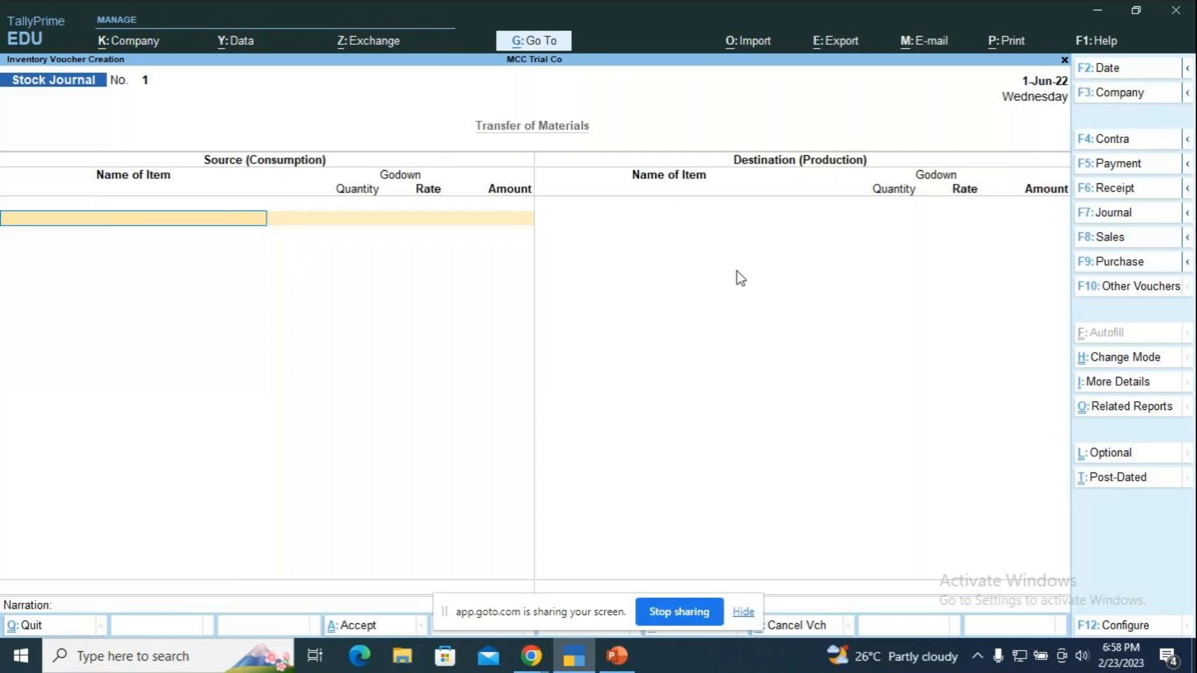
# Enter 250 nos of Ledger Books from Jayanagar Godown as the source of the stock journal and end the source list
pyautogui.press('Down')
pyautogui.press('Down')
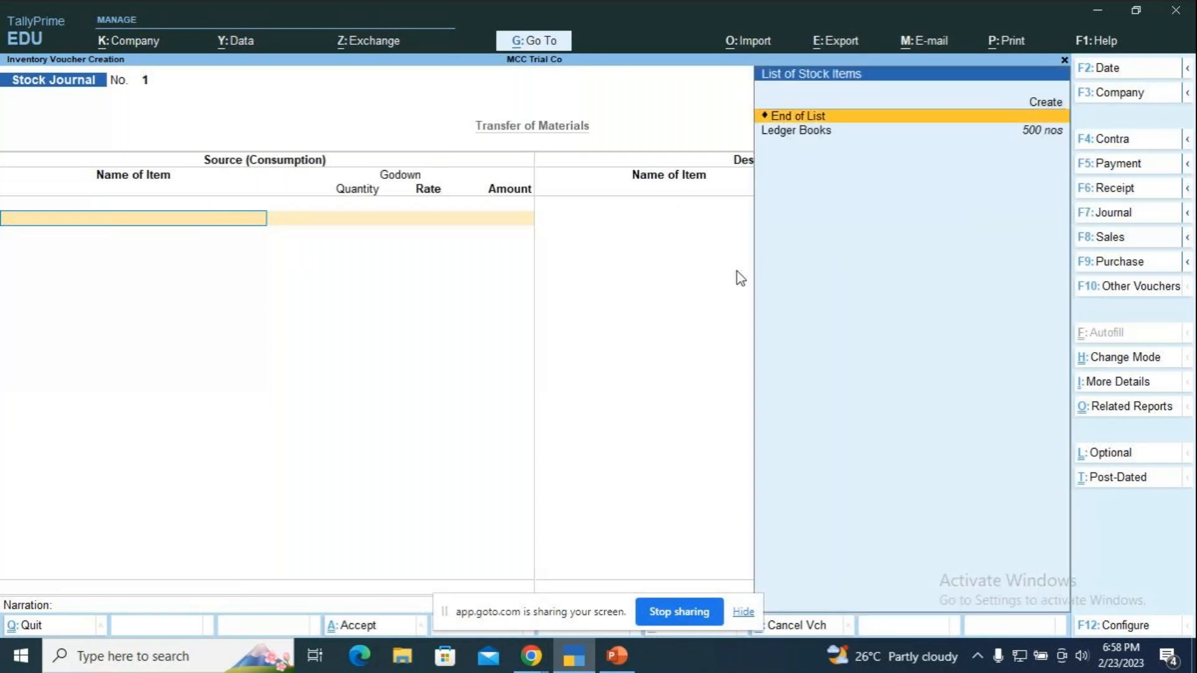
pyautogui.press('Return')
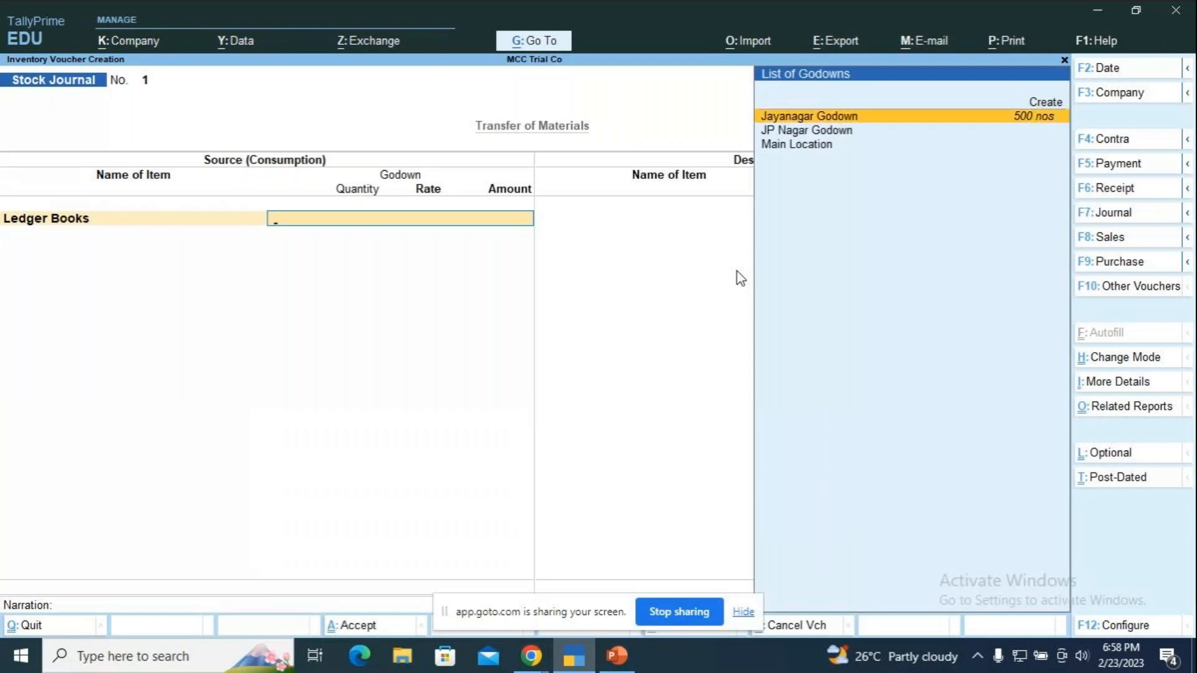
pyautogui.press('Return')
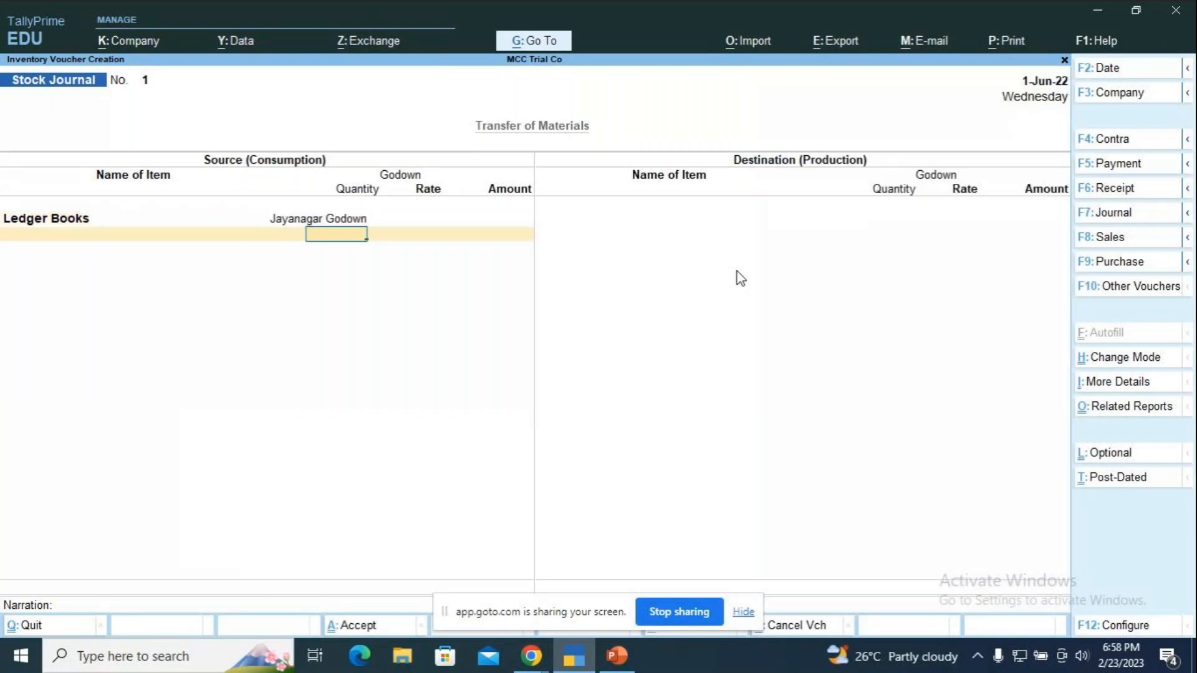
pyautogui.write('250')
pyautogui.press('Return')
pyautogui.press('Return')
pyautogui.press('Return')
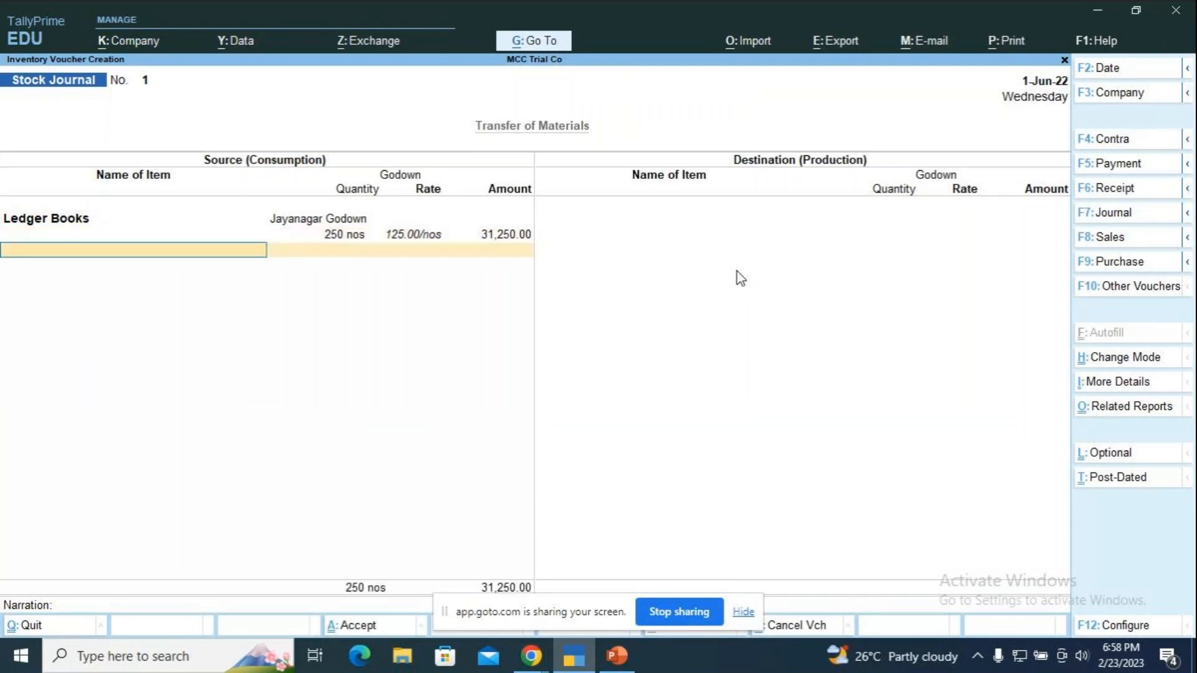
pyautogui.press('Return')
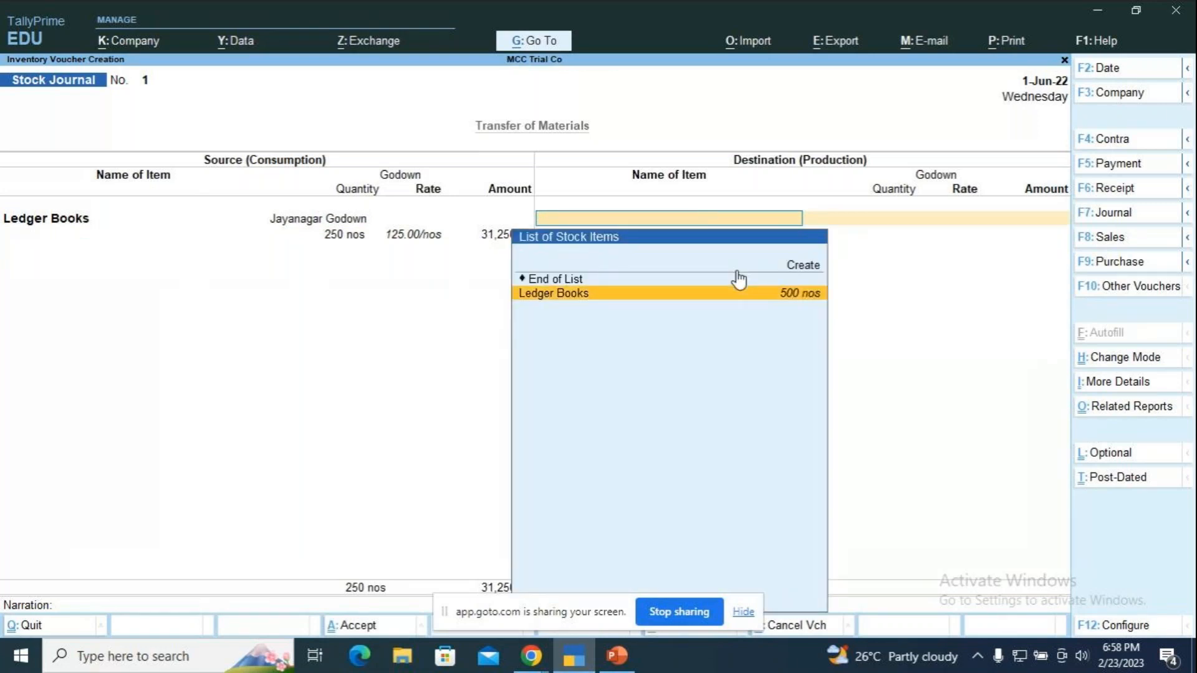
# Enter 250 nos of Ledger Books into JP Nagar Godown as the destination and end the destination list
pyautogui.press('Return')
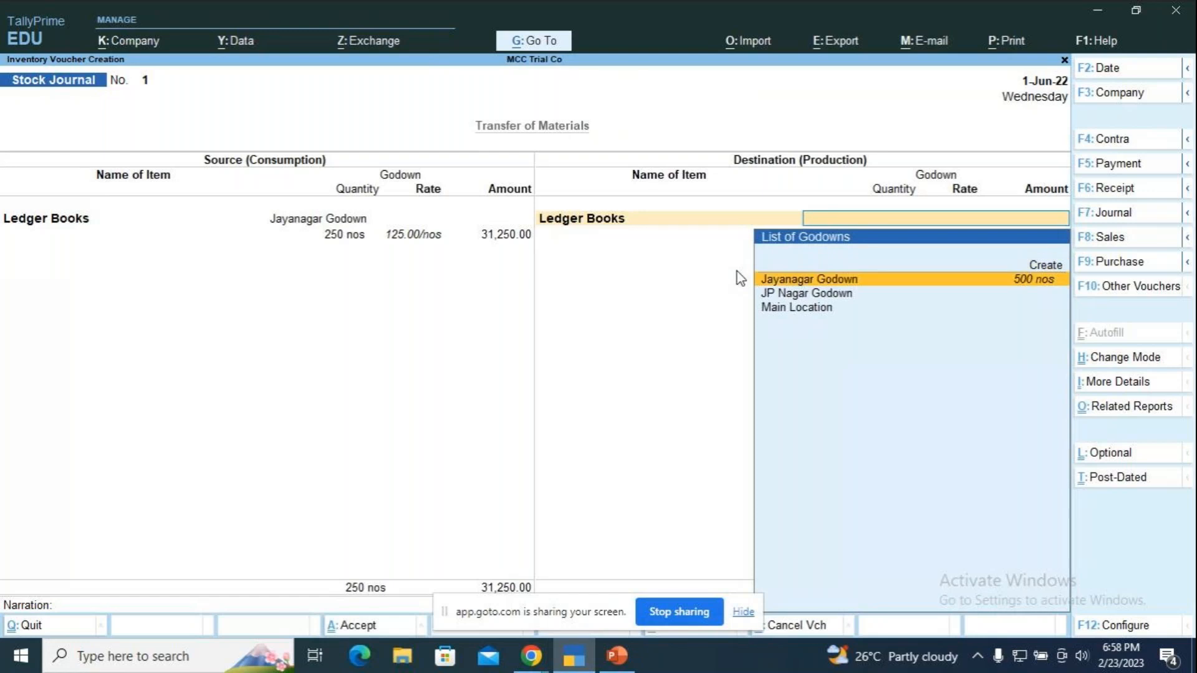
pyautogui.press('Down')
pyautogui.press('Return')
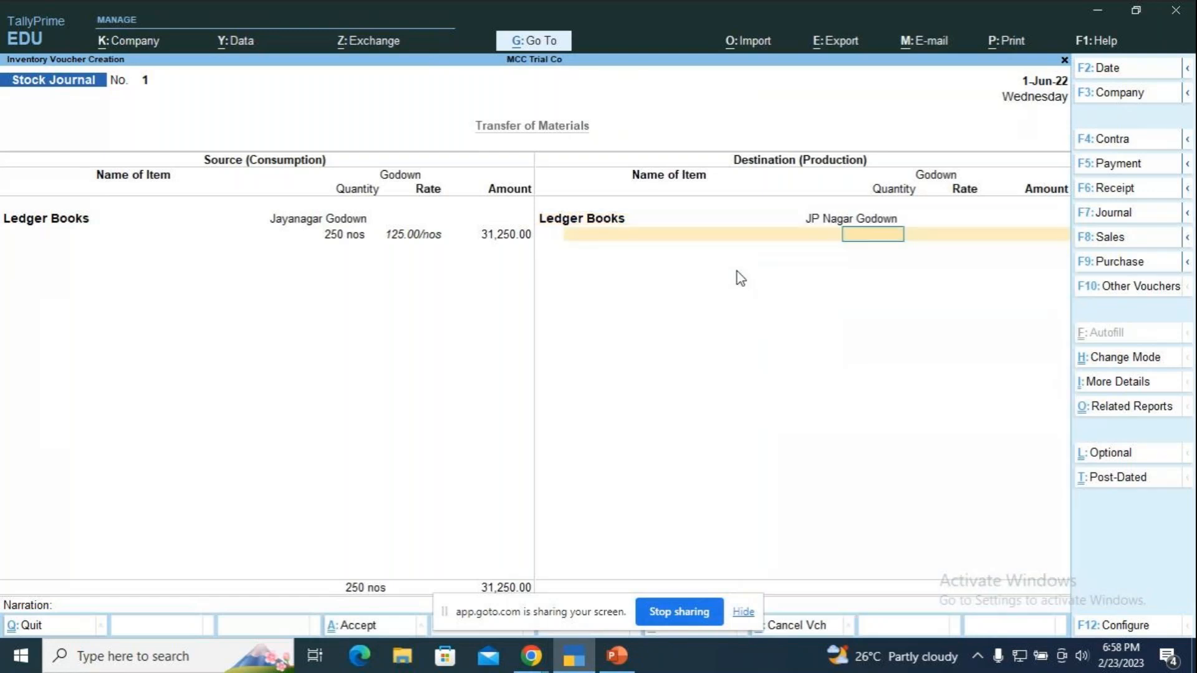
pyautogui.write('250')
pyautogui.press('Return')
pyautogui.press('Return')
pyautogui.press('Return')
pyautogui.press('Return')
# Add the narration "being ledger book transferred from Jayanagar to JP nagar godown" and save the stock journal
pyautogui.write('b')
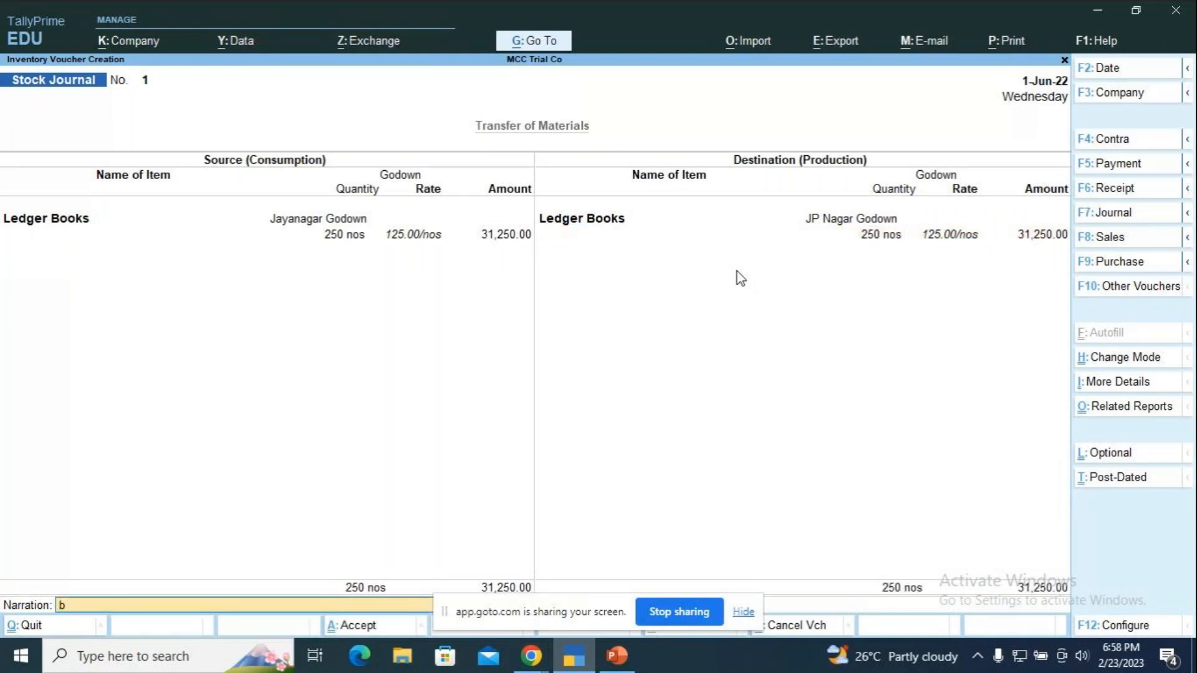
pyautogui.write('eing ledgerr book transferred f')
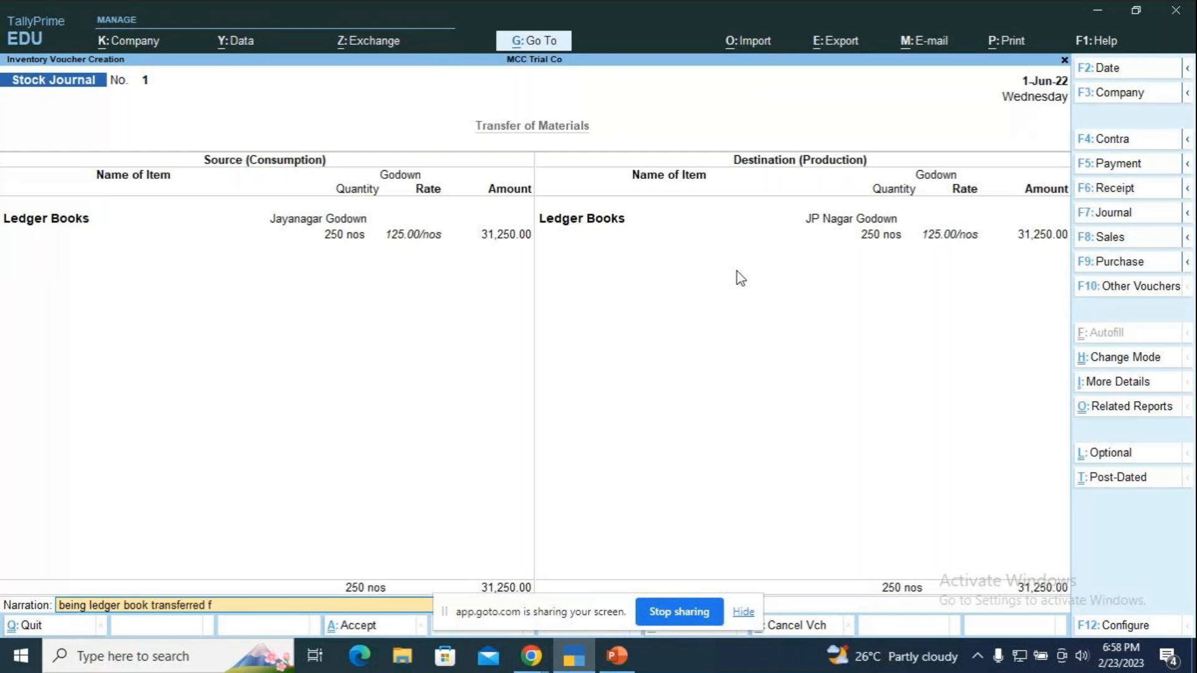
pyautogui.write('rom Jayanagar to JP n')
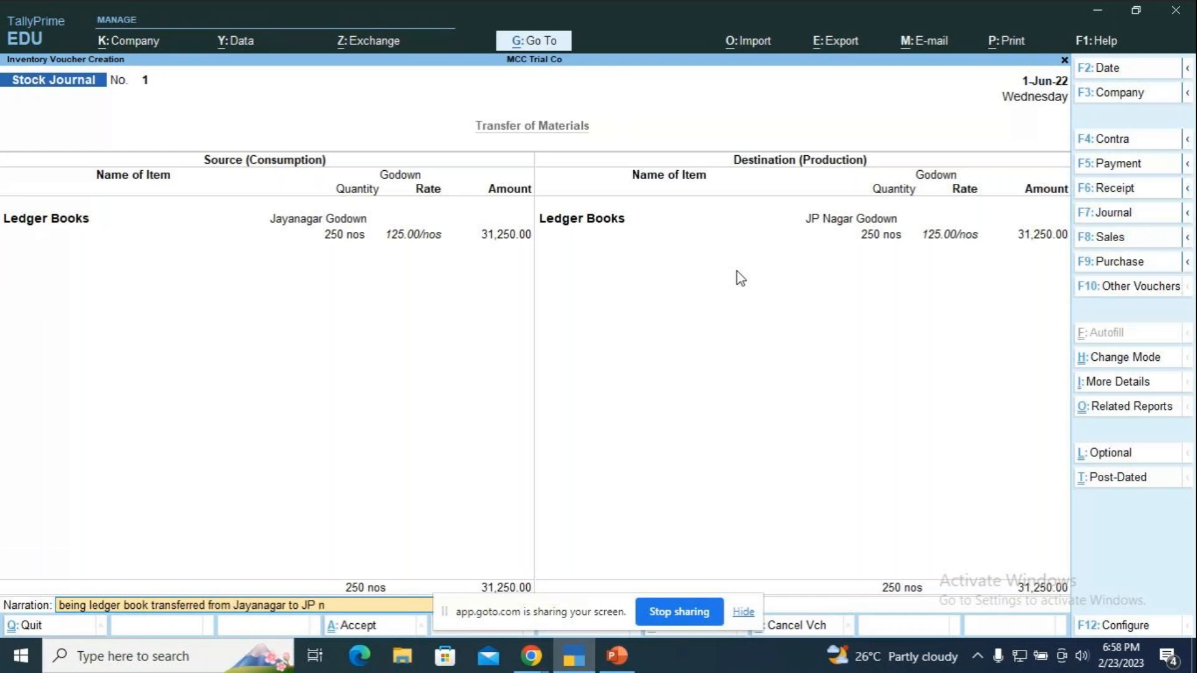
pyautogui.write('agar godown')
pyautogui.press('Return')
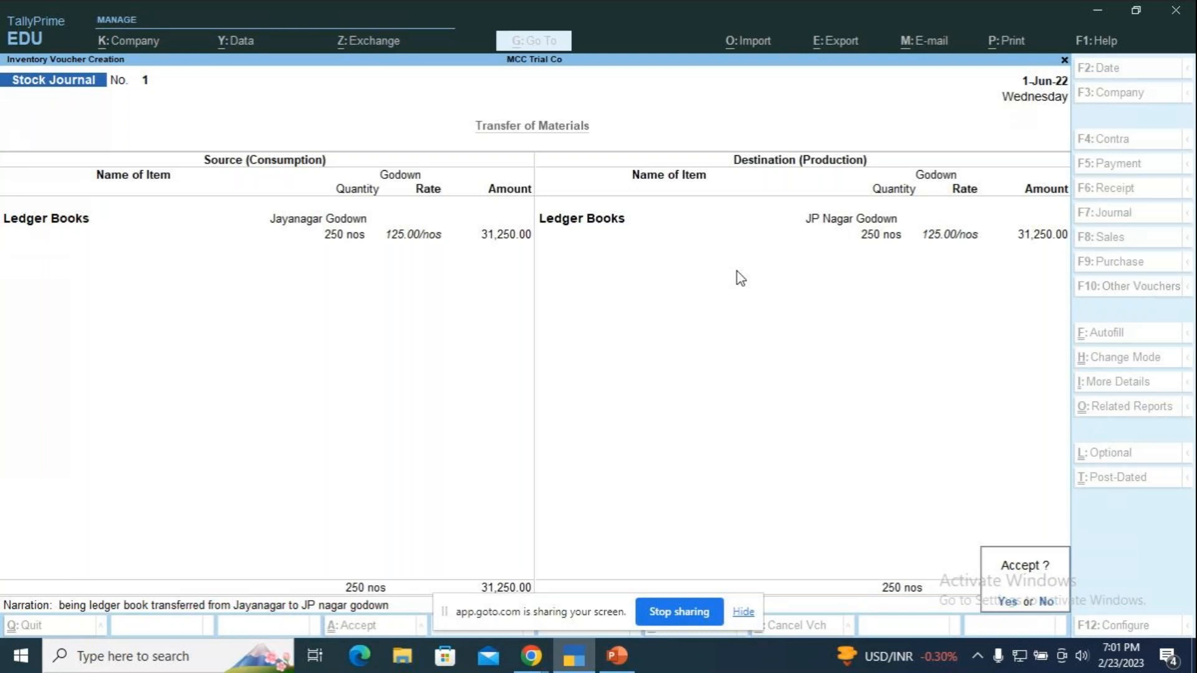
pyautogui.press('Return')
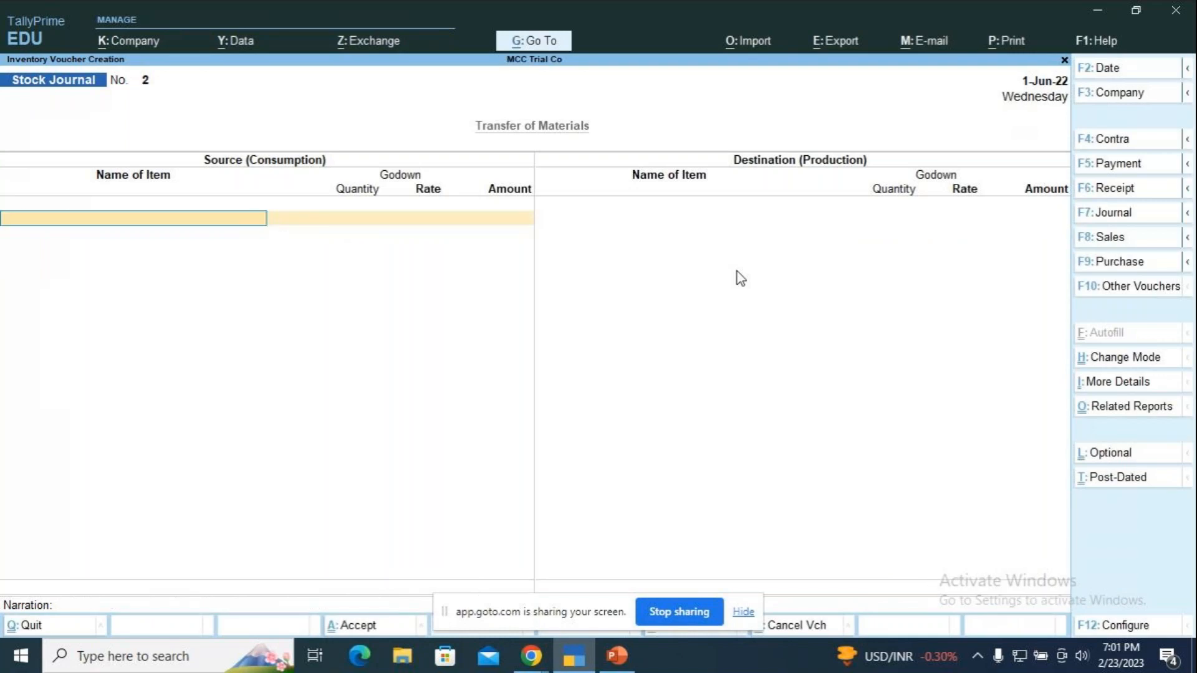
# Leave voucher entry and go from the Gateway of Tally to Display More Reports
pyautogui.press('Escape')
pyautogui.press('Down')
pyautogui.press('Down')
pyautogui.press('Down')
pyautogui.press('Down')
pyautogui.press('Down')
pyautogui.press('Down')
pyautogui.press('Down')
pyautogui.press('Down')
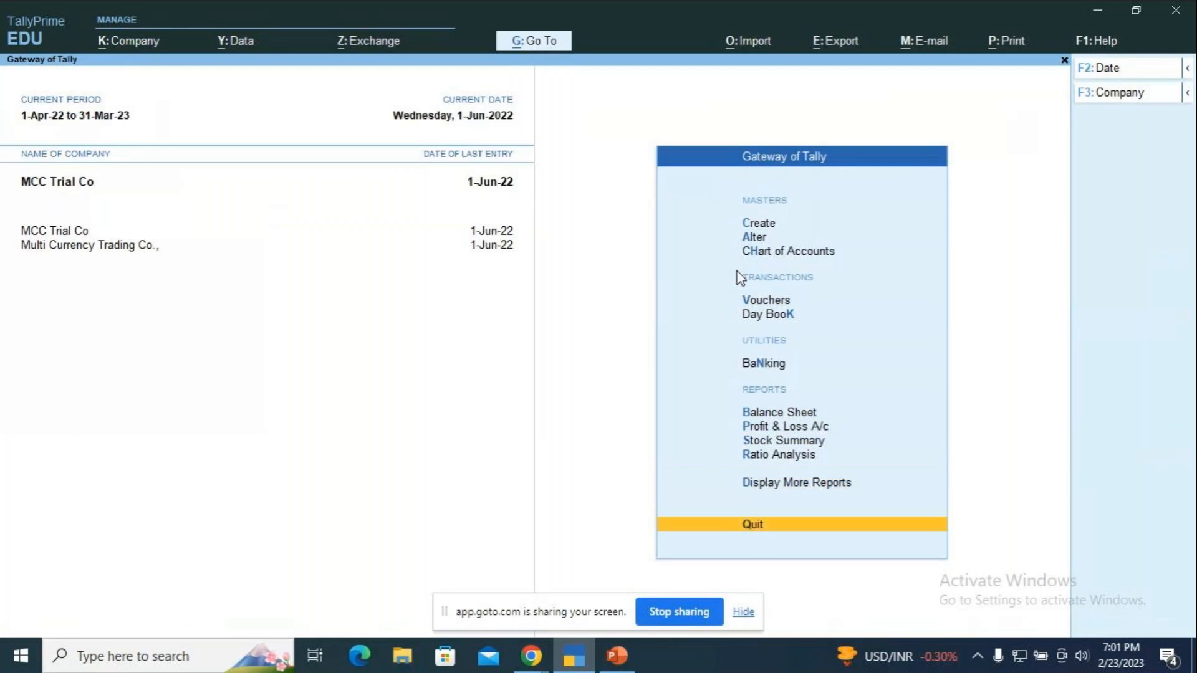
pyautogui.press('Up')
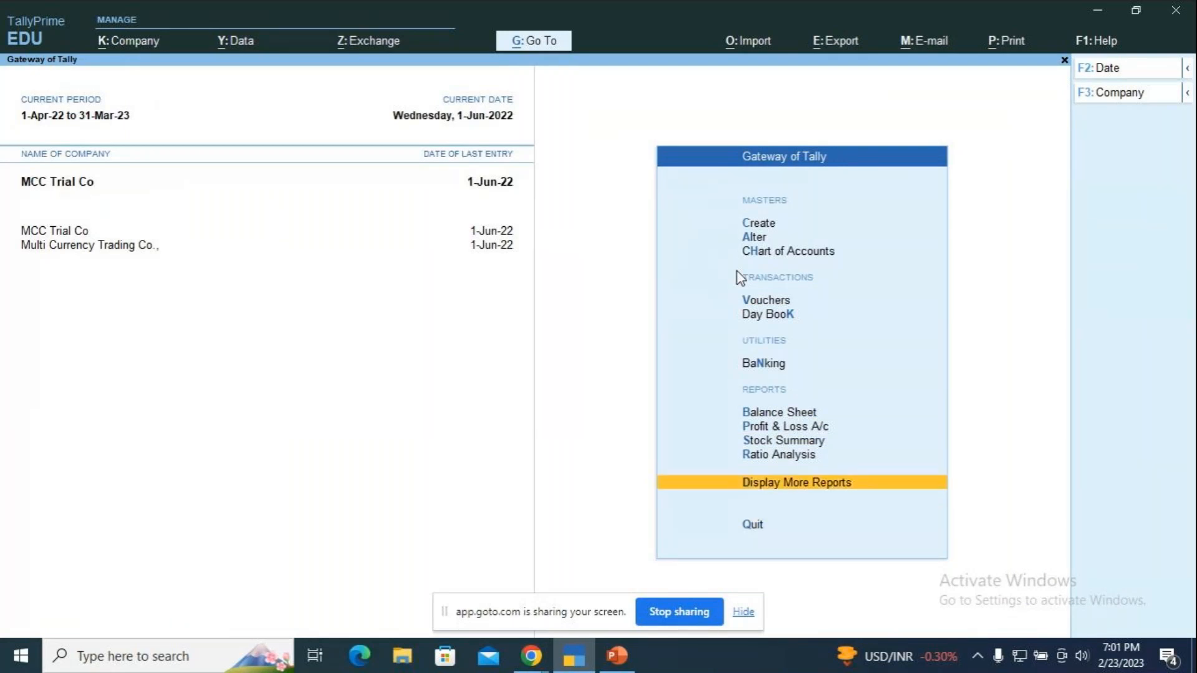
pyautogui.press('Return')
# Open the Godowns summary of the Inventory Books to choose a godown
pyautogui.press('Down')
pyautogui.press('Down')
pyautogui.press('Down')
pyautogui.press('Down')
pyautogui.press('Down')
pyautogui.press('Down')
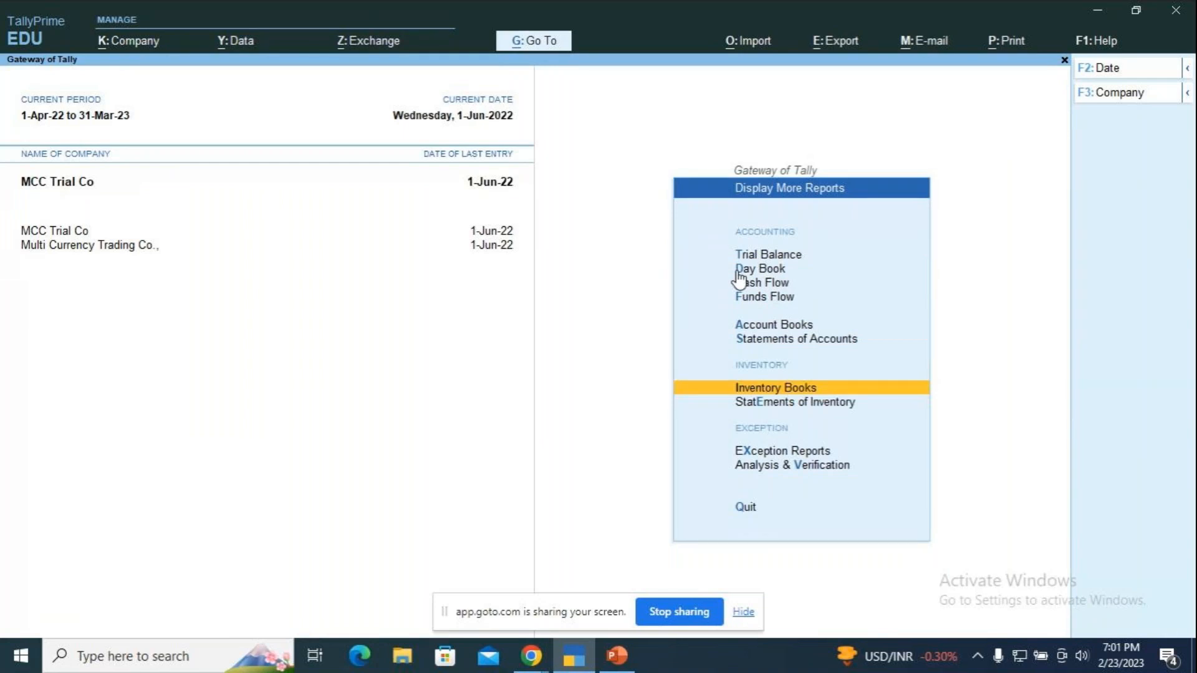
pyautogui.press('Return')
pyautogui.press('Down')
pyautogui.press('Return')
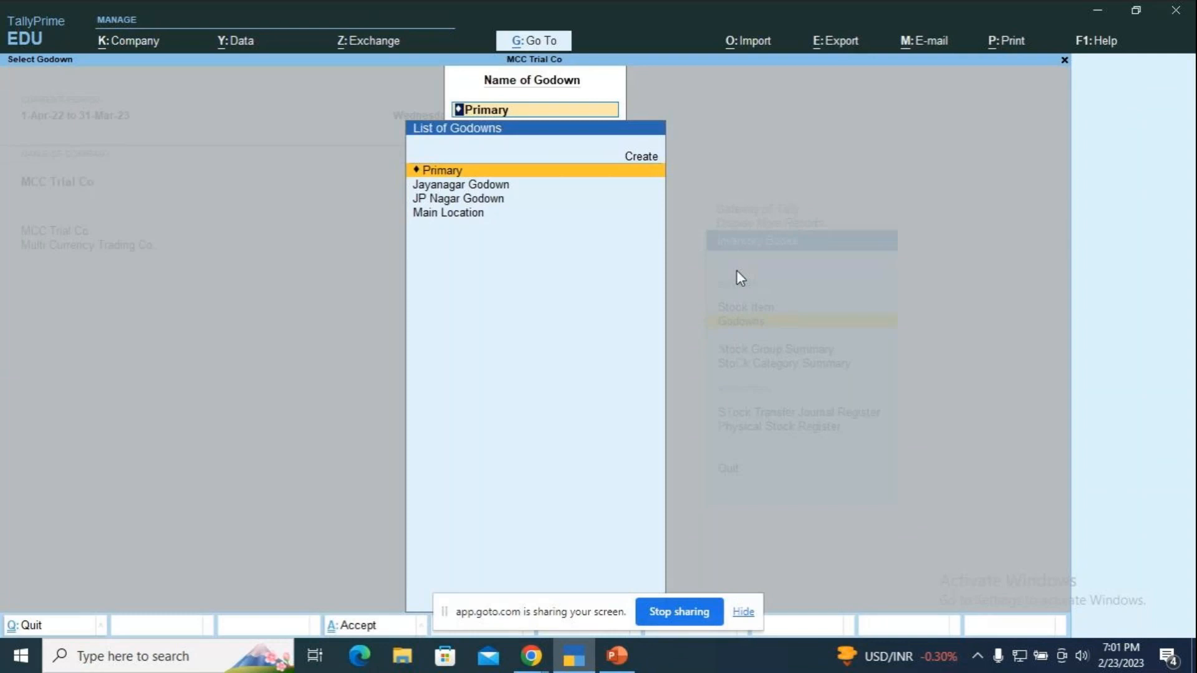
# View Jayanagar Godown's Ledger Books movements for June and drill down to the Stock Journal voucher
pyautogui.press('Down')
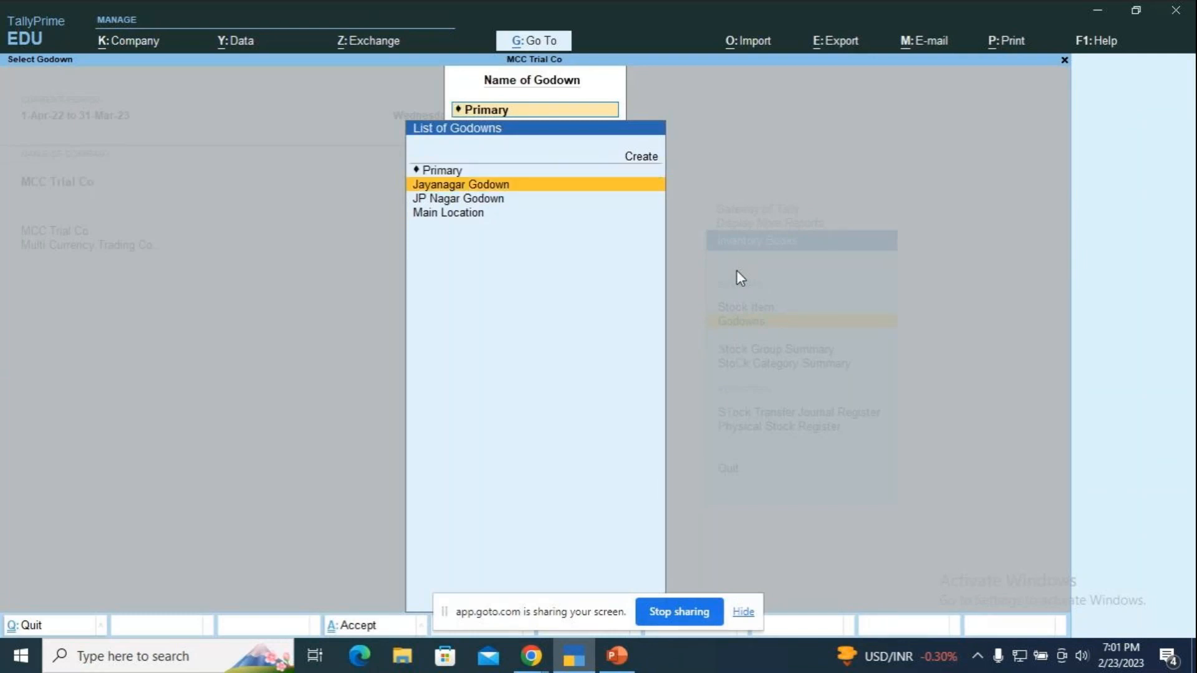
pyautogui.press('Return')
pyautogui.press('Return')
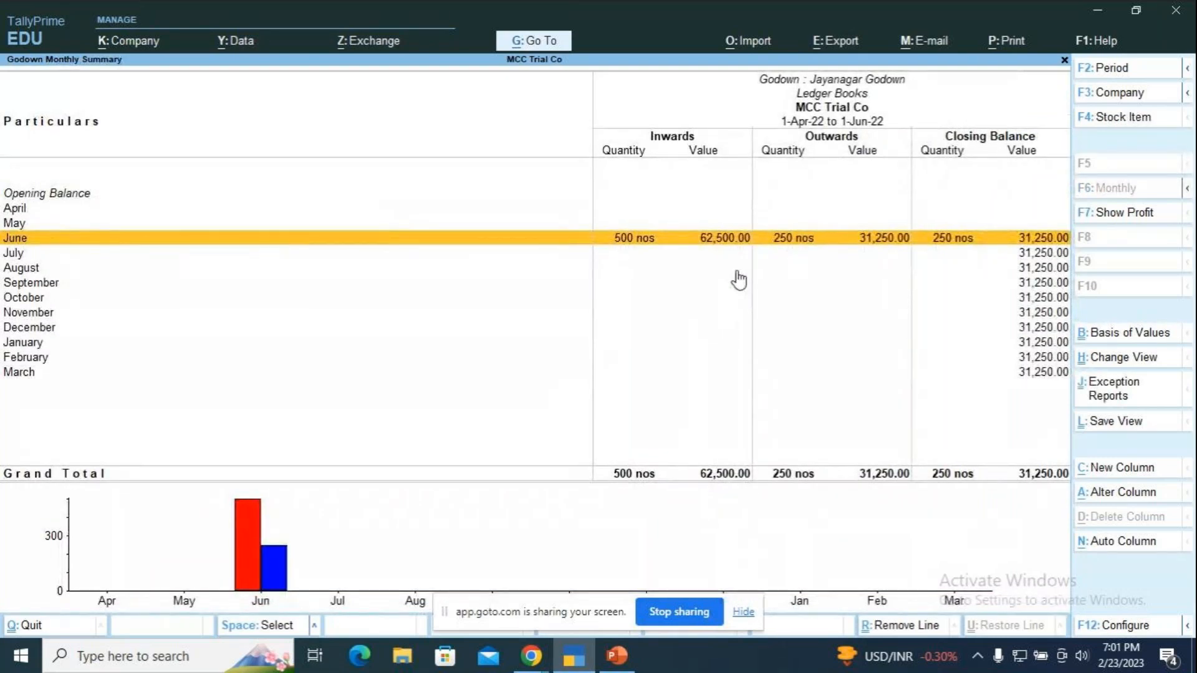
pyautogui.press('Return')
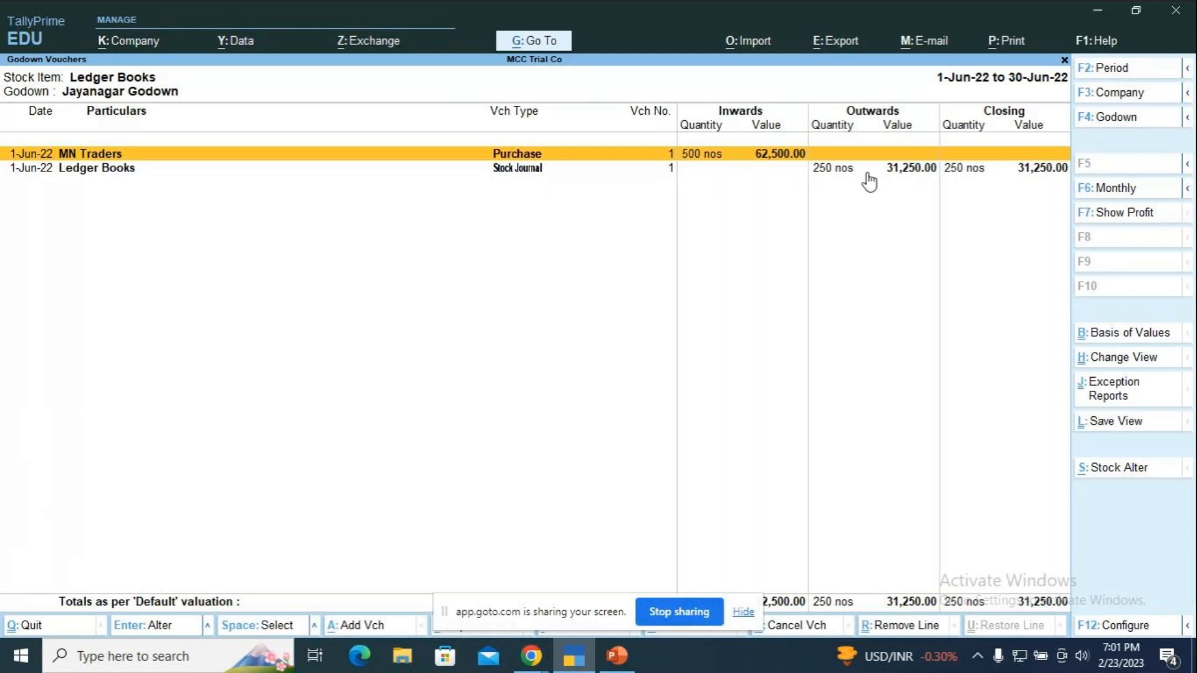
pyautogui.press('Down')
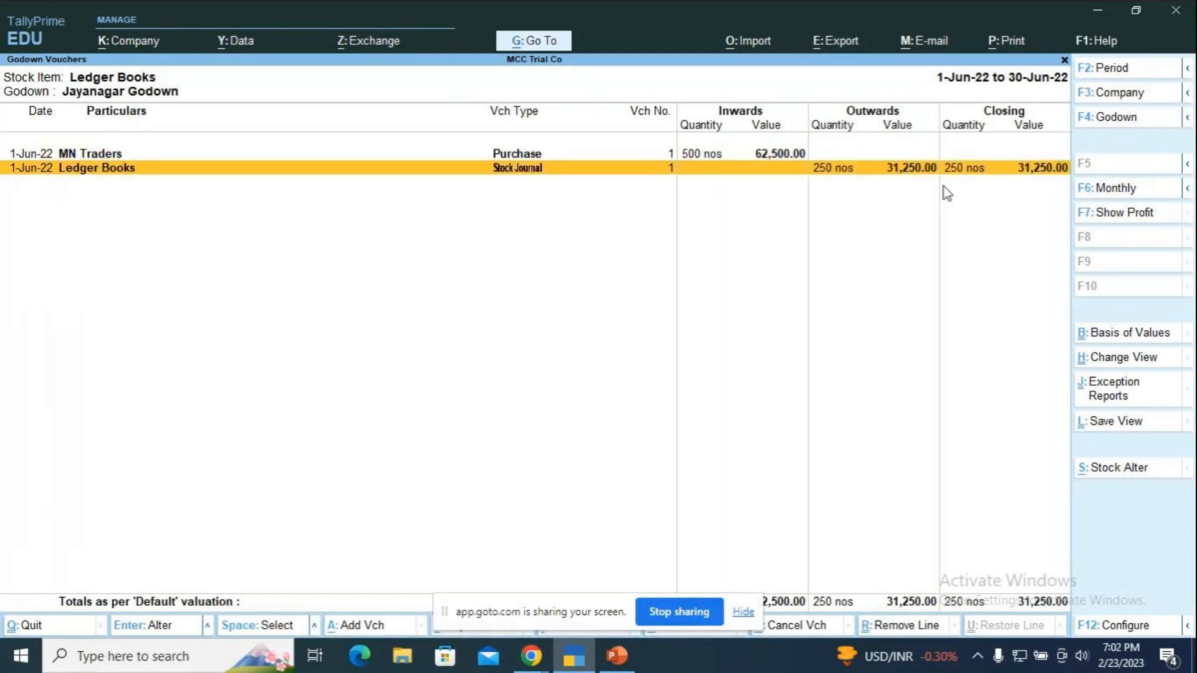
pyautogui.press('Return')
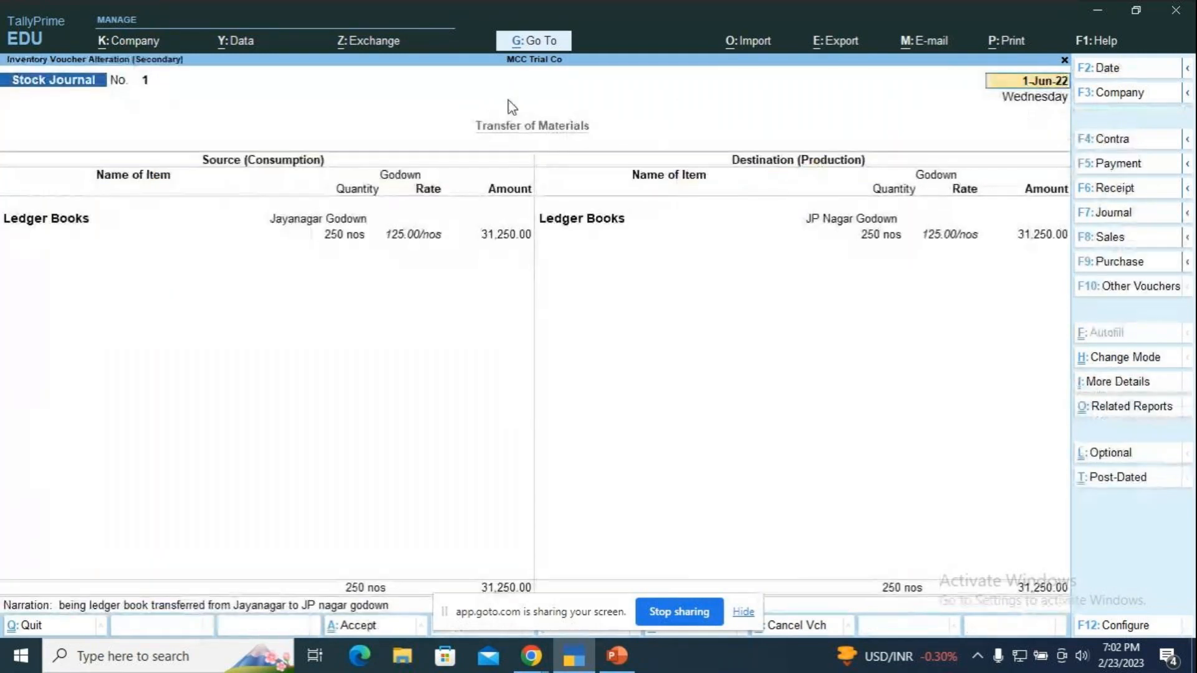
# Close the stock journal voucher and the Jayanagar Godown reports, returning to the Gateway of Tally
pyautogui.press('Escape')
pyautogui.press('Escape')
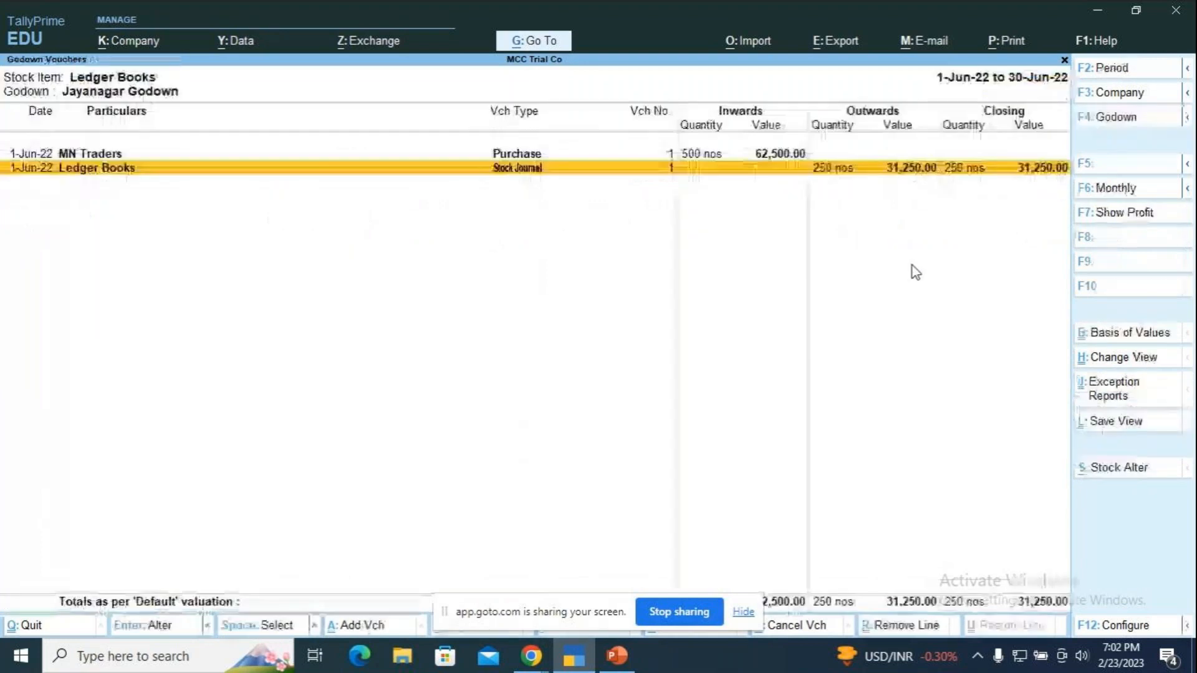
pyautogui.press('Escape')
pyautogui.press('Escape')
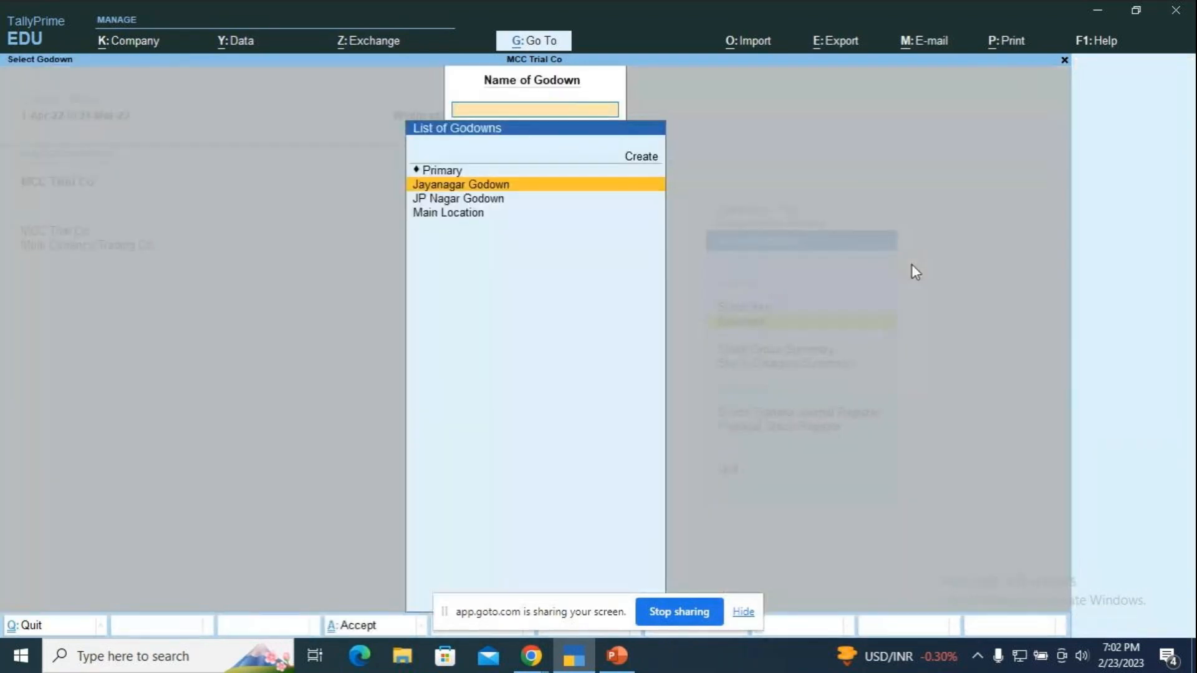
pyautogui.press('Escape')
pyautogui.press('Escape')
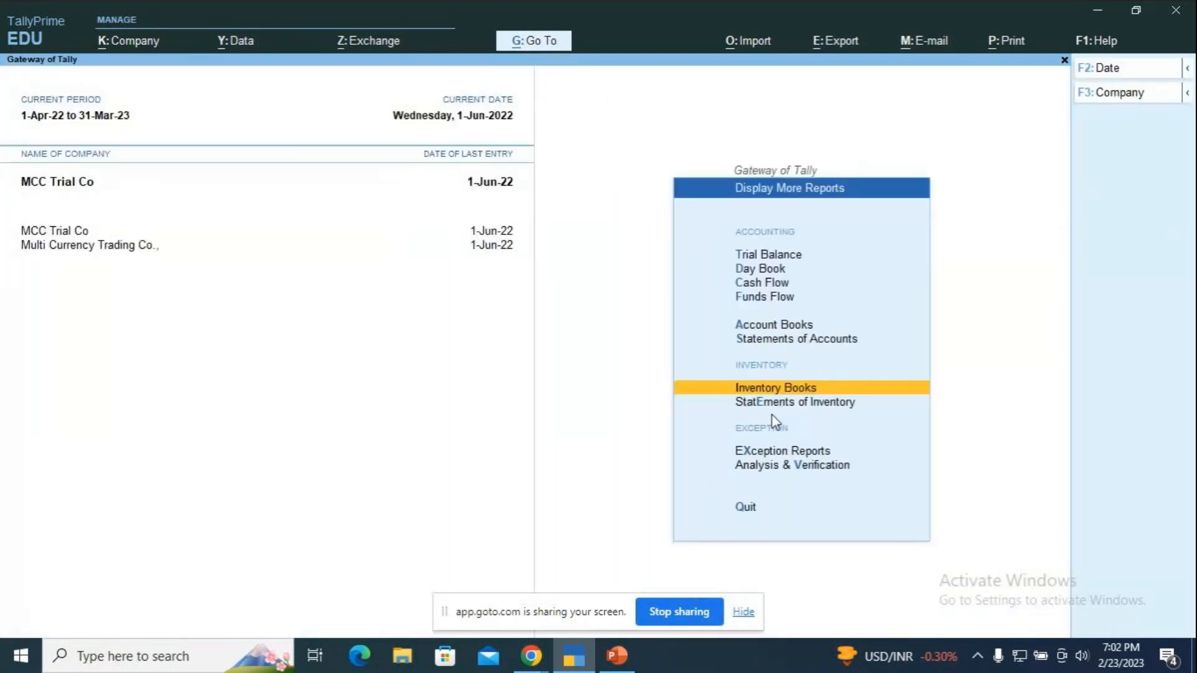
pyautogui.press('Escape')
# Return to Display More Reports and select Inventory Books
pyautogui.press('Return')
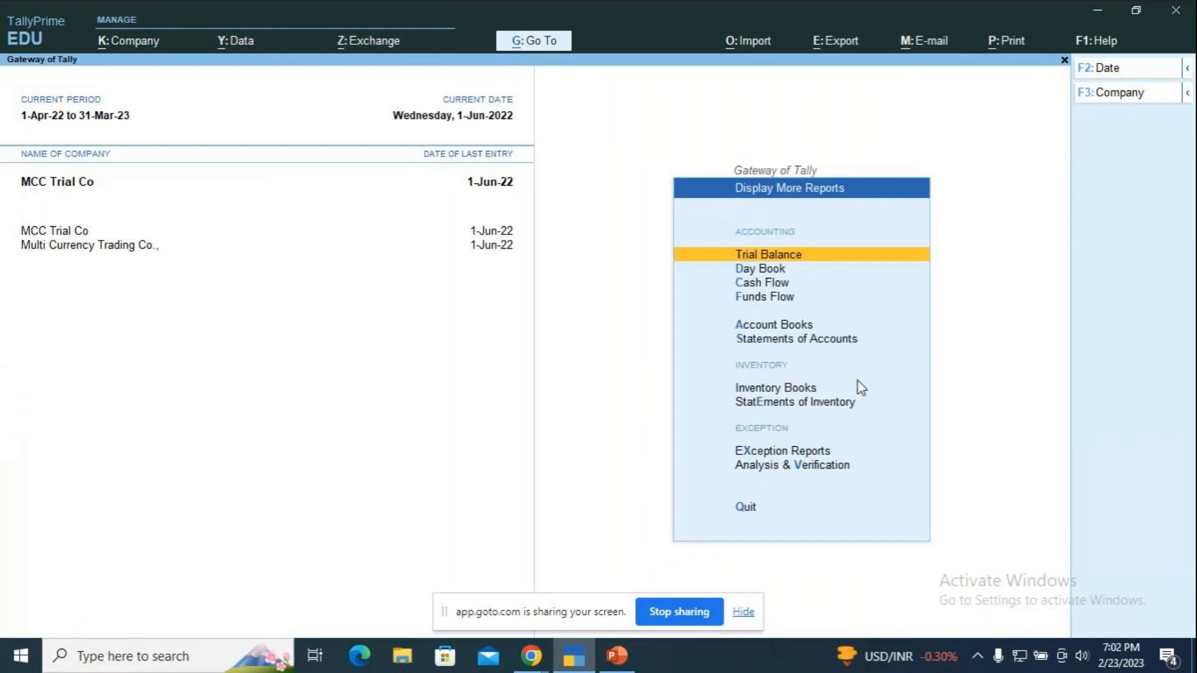
pyautogui.press('Down')
pyautogui.press('Down')
pyautogui.press('Down')
pyautogui.press('Down')
pyautogui.press('Down')
pyautogui.press('Down')
pyautogui.press('Down')
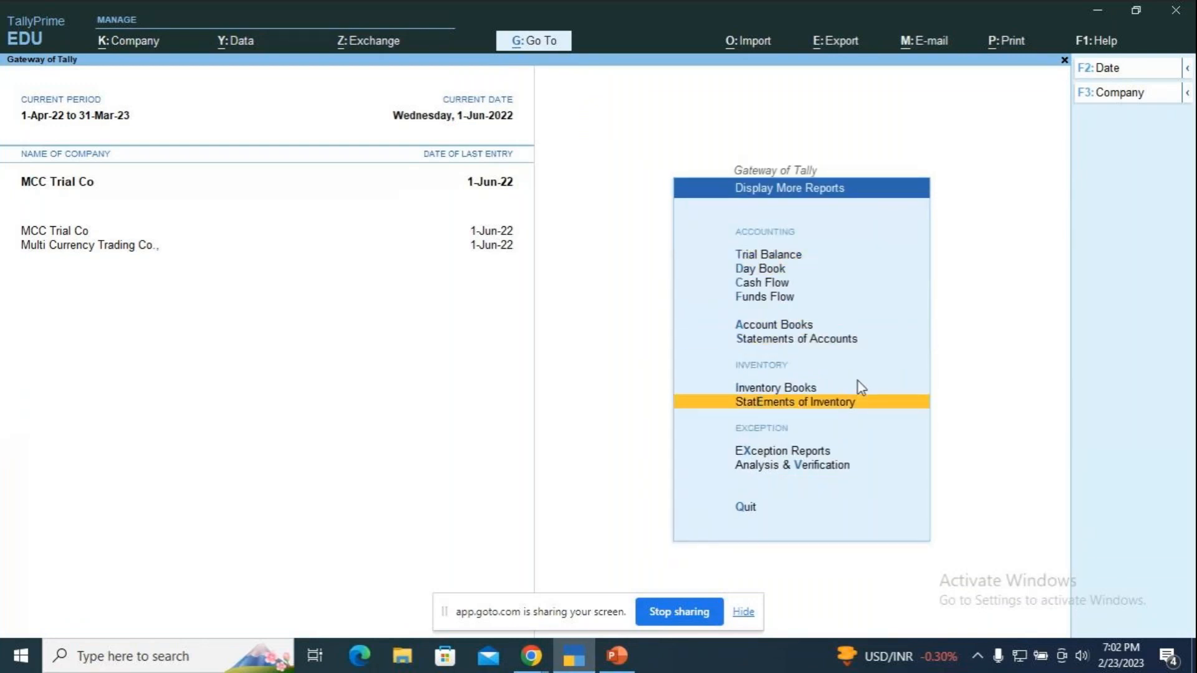
pyautogui.press('Return')
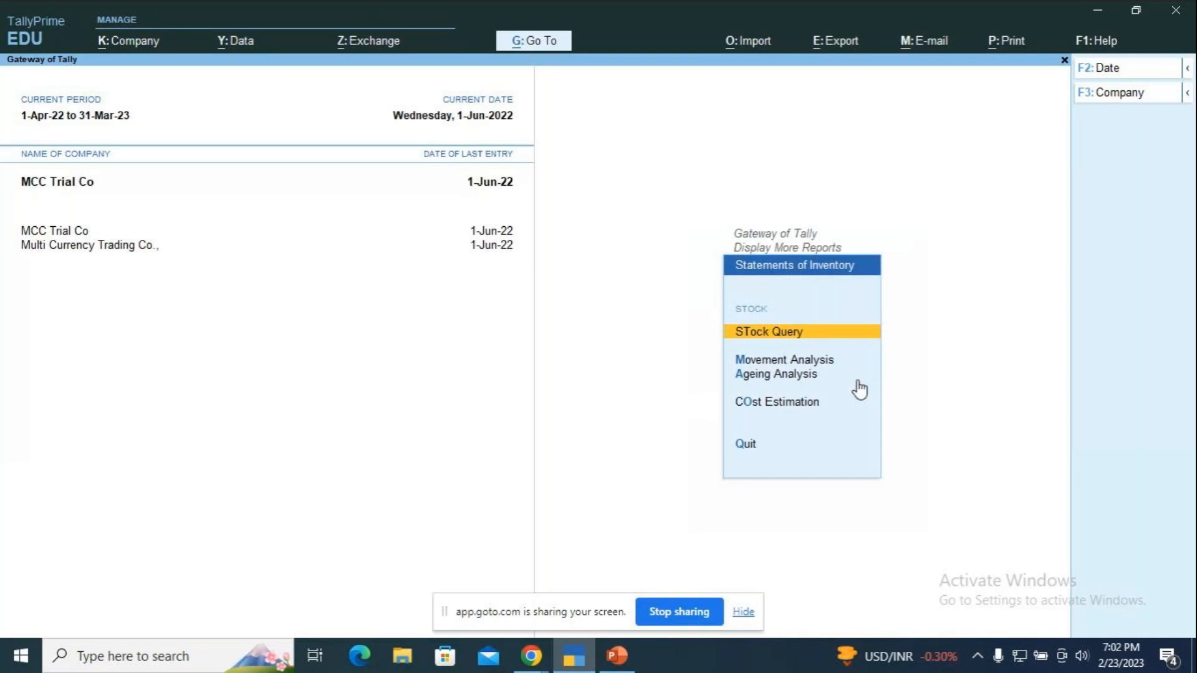
pyautogui.press('Escape')
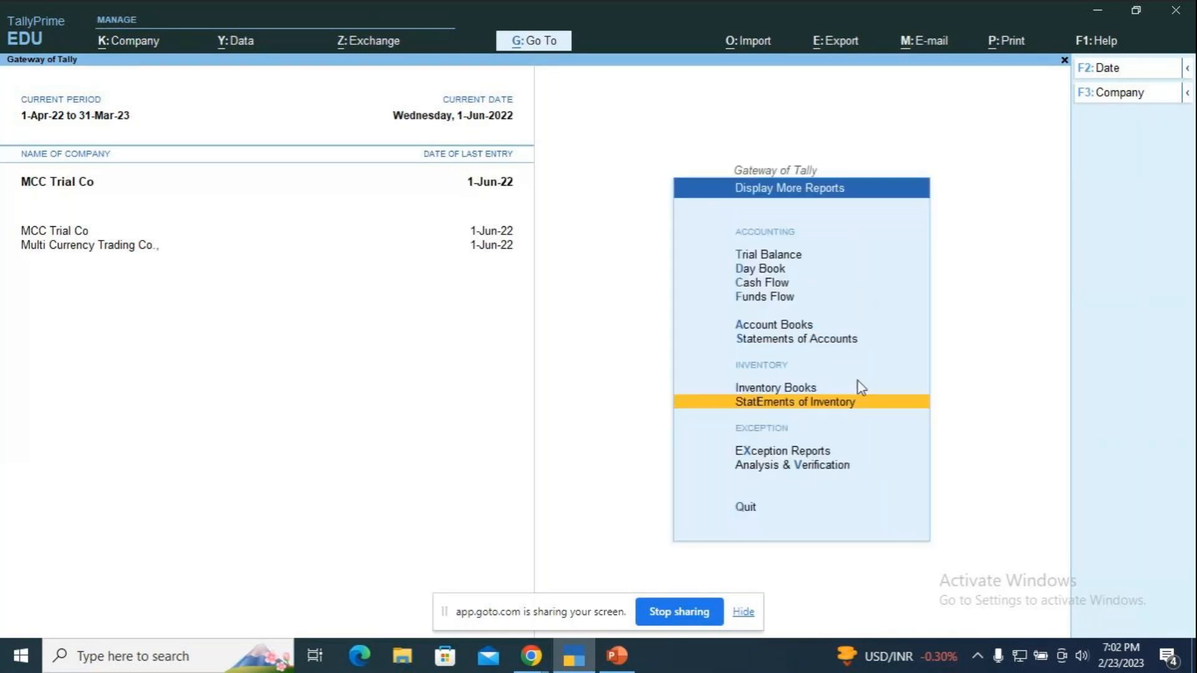
pyautogui.press('Up')
# Open the Godowns summary in Inventory Books for Jayanagar Godown and drill down to the Ledger Books monthly summary
pyautogui.press('Return')
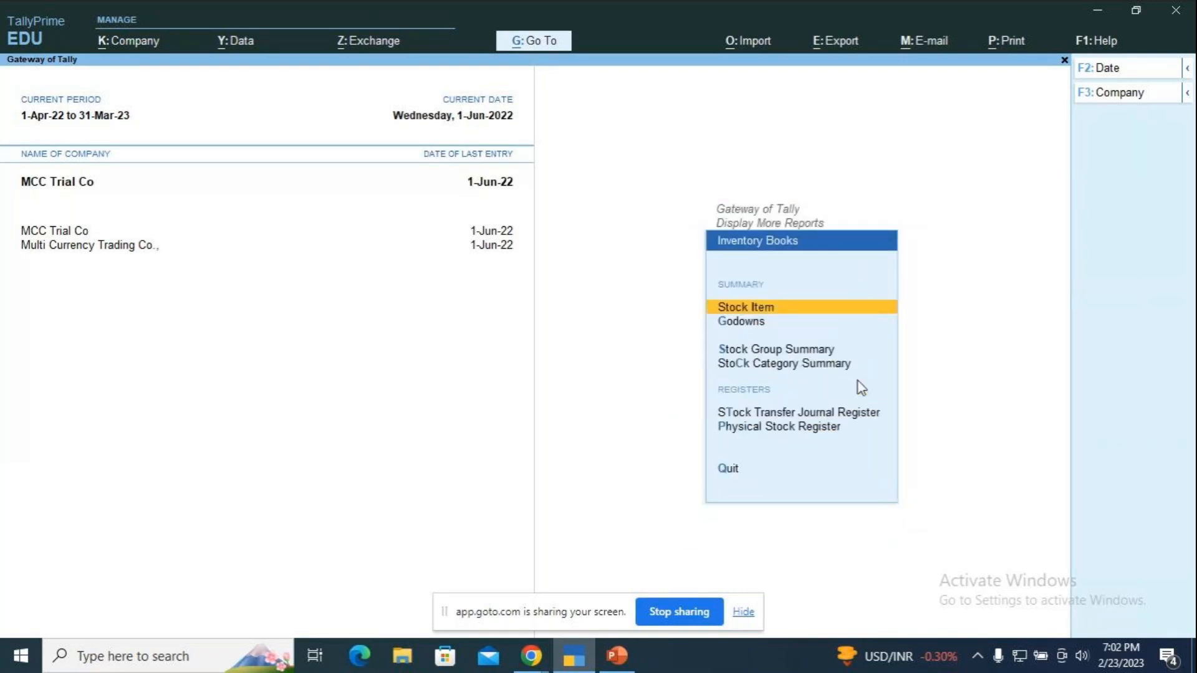
pyautogui.press('Down')
pyautogui.press('Return')
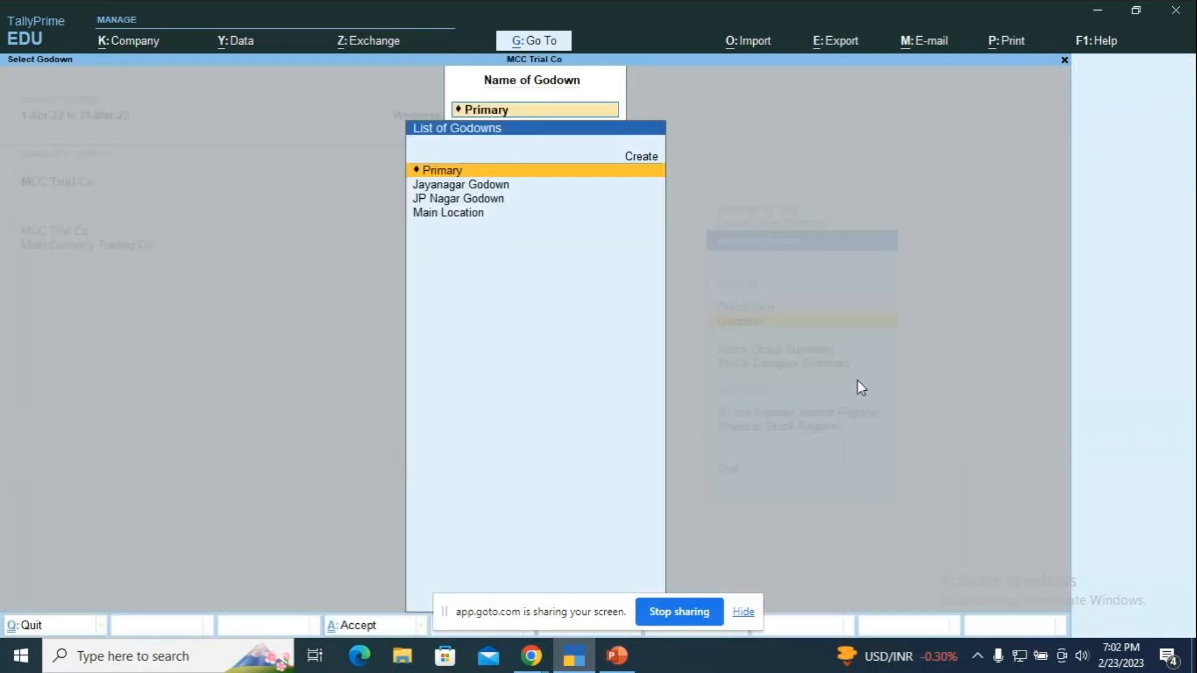
pyautogui.press('Down')
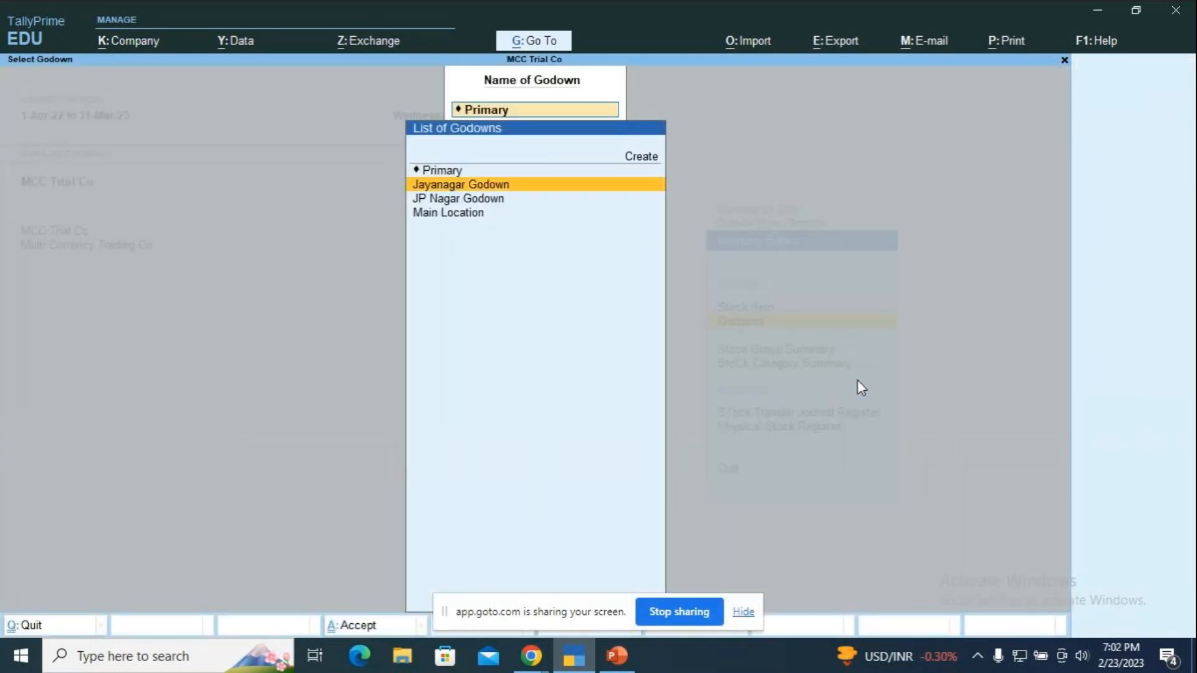
pyautogui.press('Return')
pyautogui.press('Return')
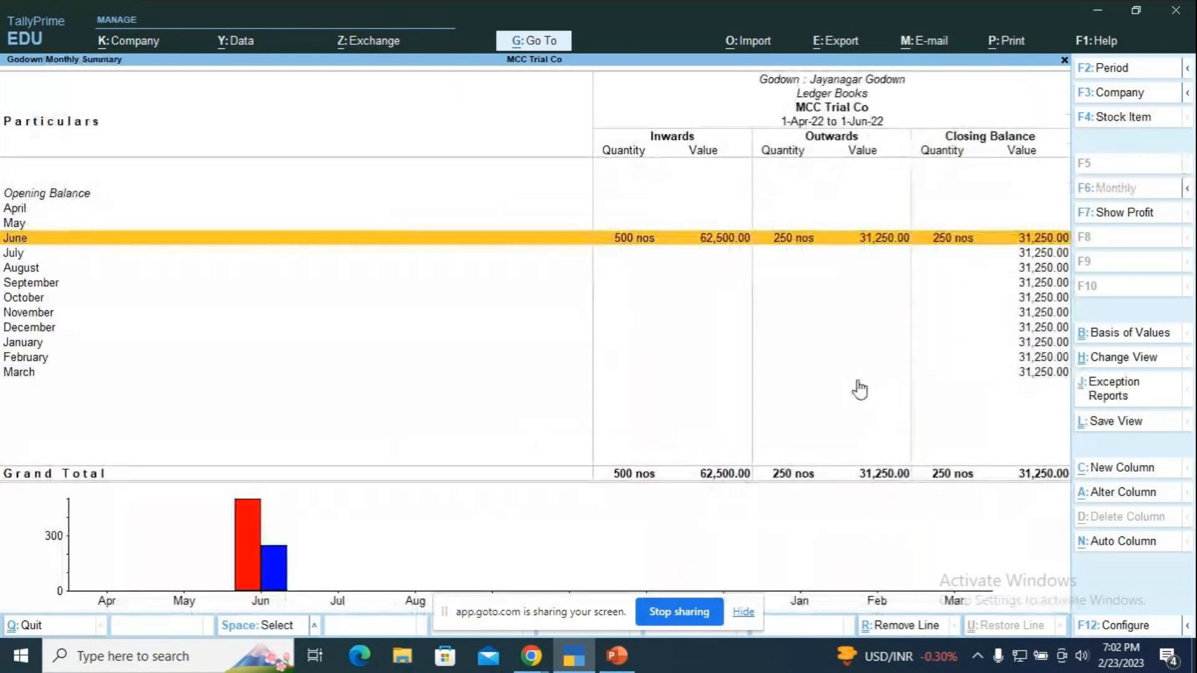
# Examine the June purchase and stock journal entries for Ledger Books in Jayanagar Godown, and return to Inventory Books
pyautogui.press('Return')
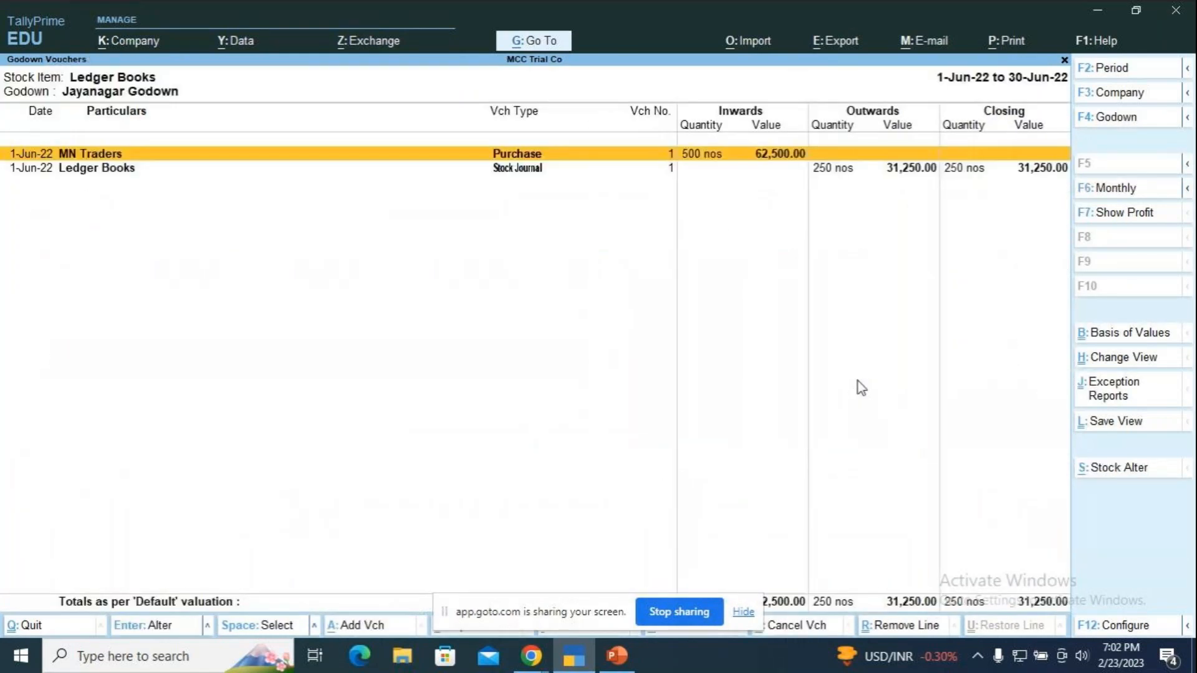
pyautogui.press('Down')
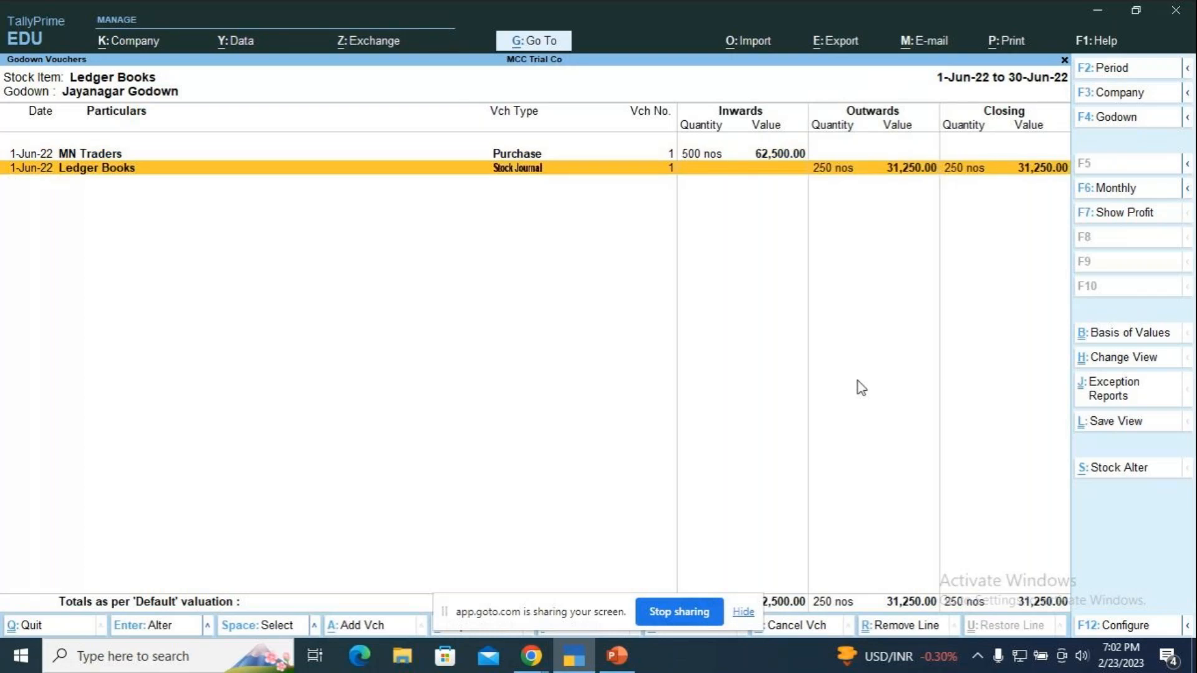
pyautogui.press('Up')
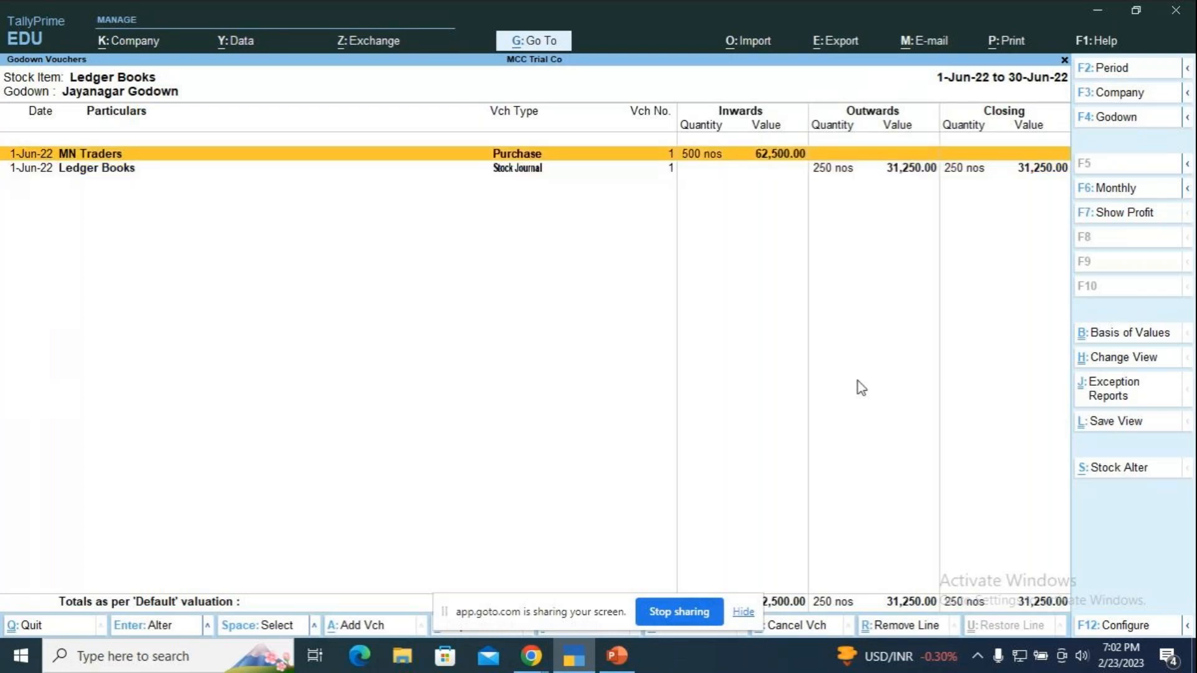
pyautogui.press('Down')
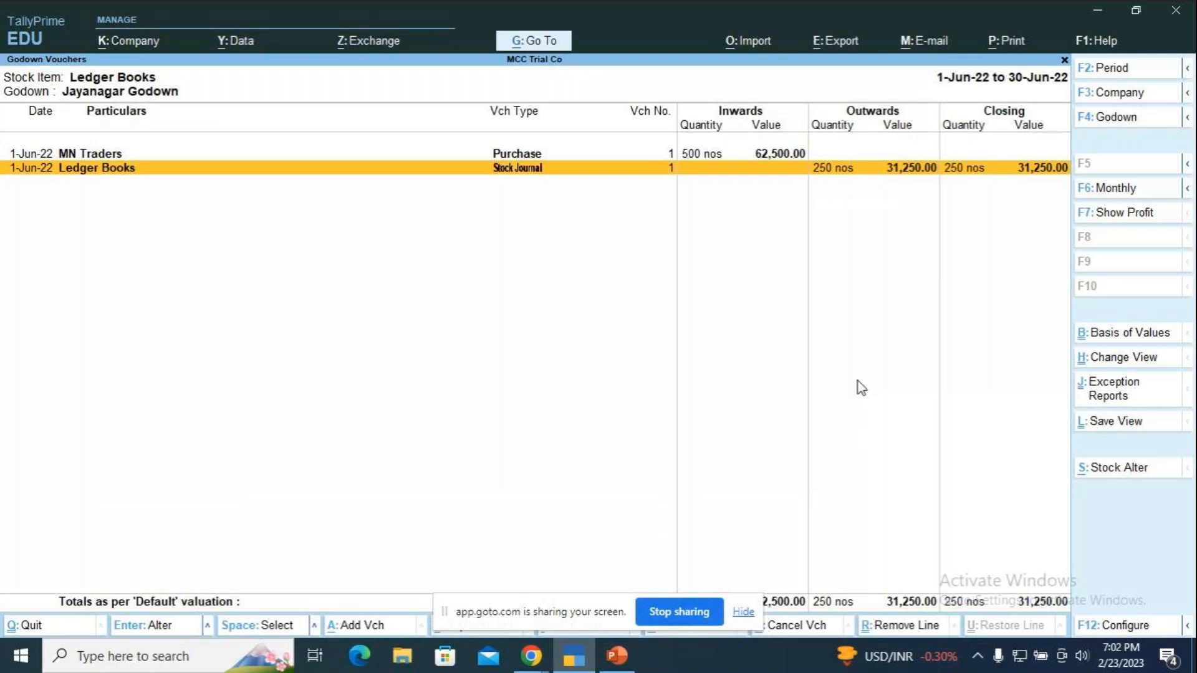
pyautogui.press('Escape')
pyautogui.press('Escape')
pyautogui.press('Escape')
pyautogui.press('Escape')
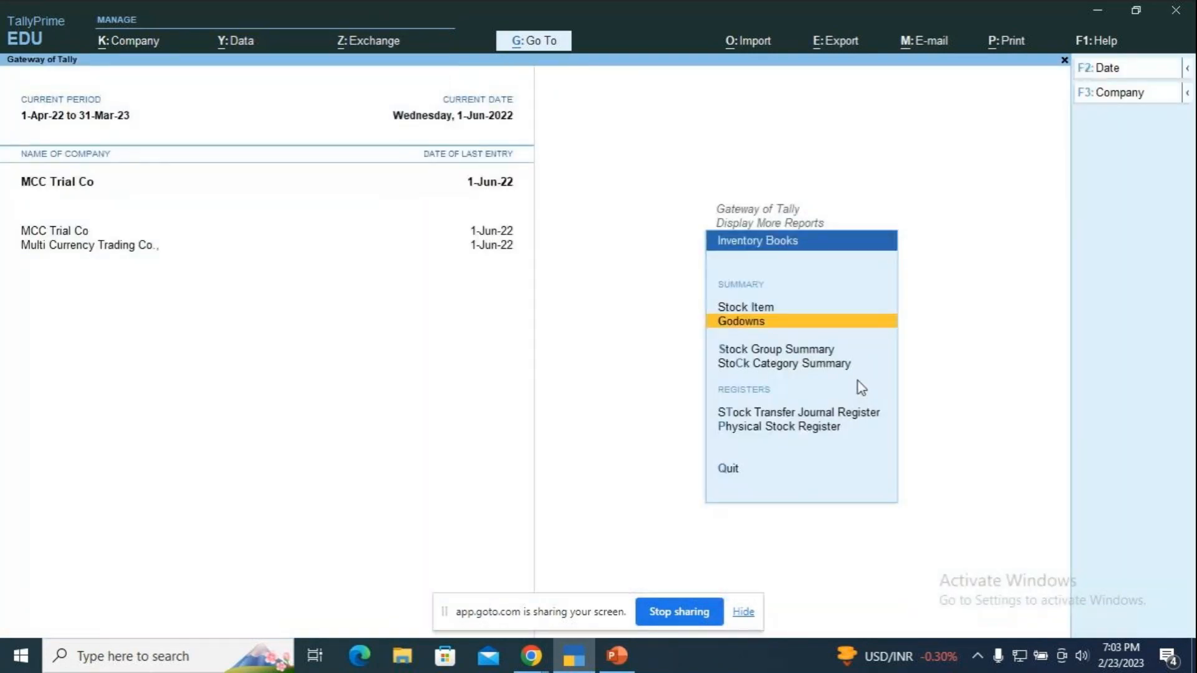
# Open the Stock Transfer Journal Register and drill down through June to the Ledger Books stock journal voucher
pyautogui.press('Down')
pyautogui.press('Down')
pyautogui.press('Down')
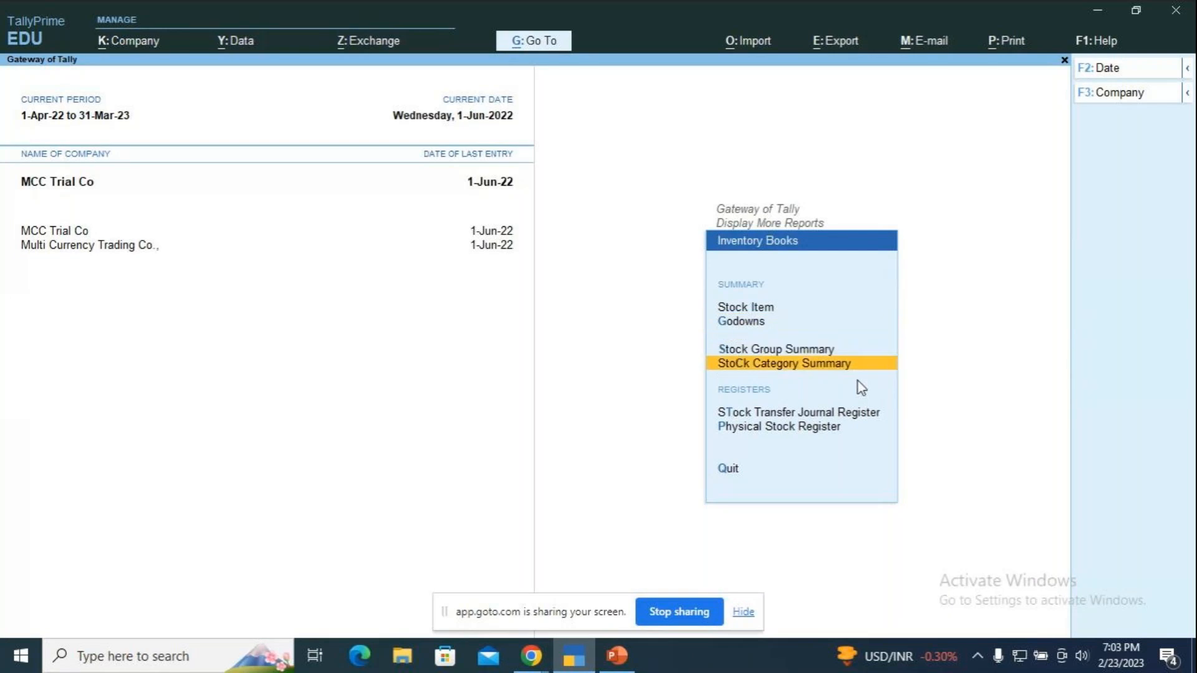
pyautogui.press('Return')
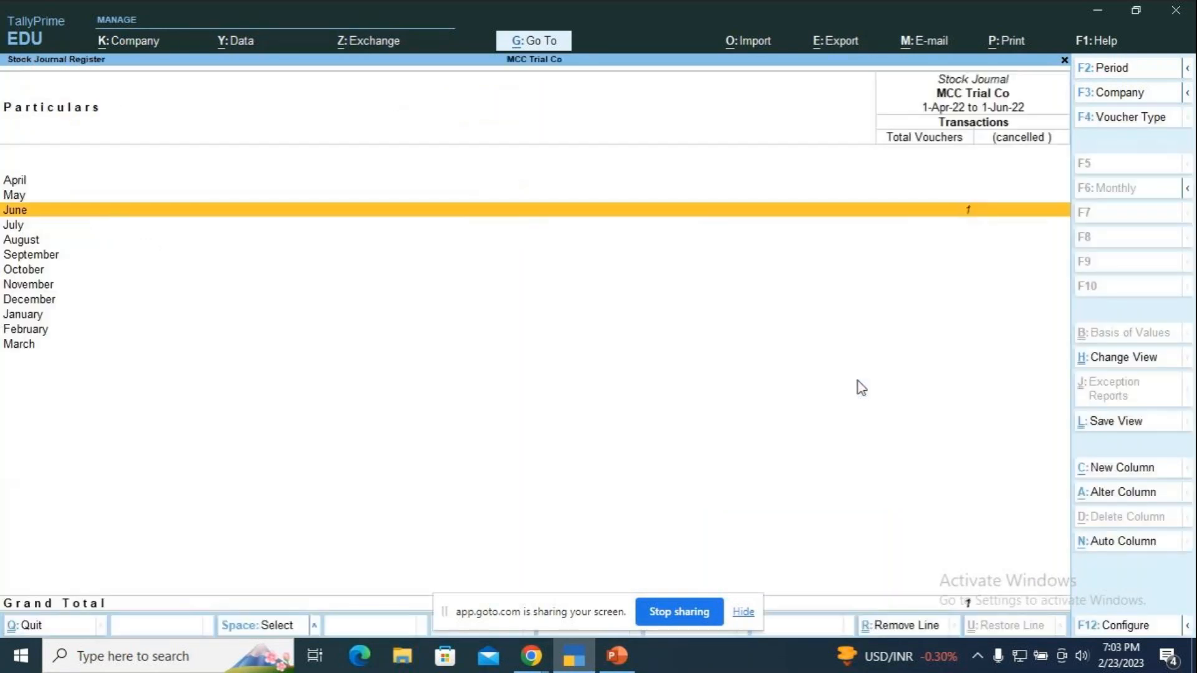
pyautogui.press('Return')
pyautogui.press('Return')
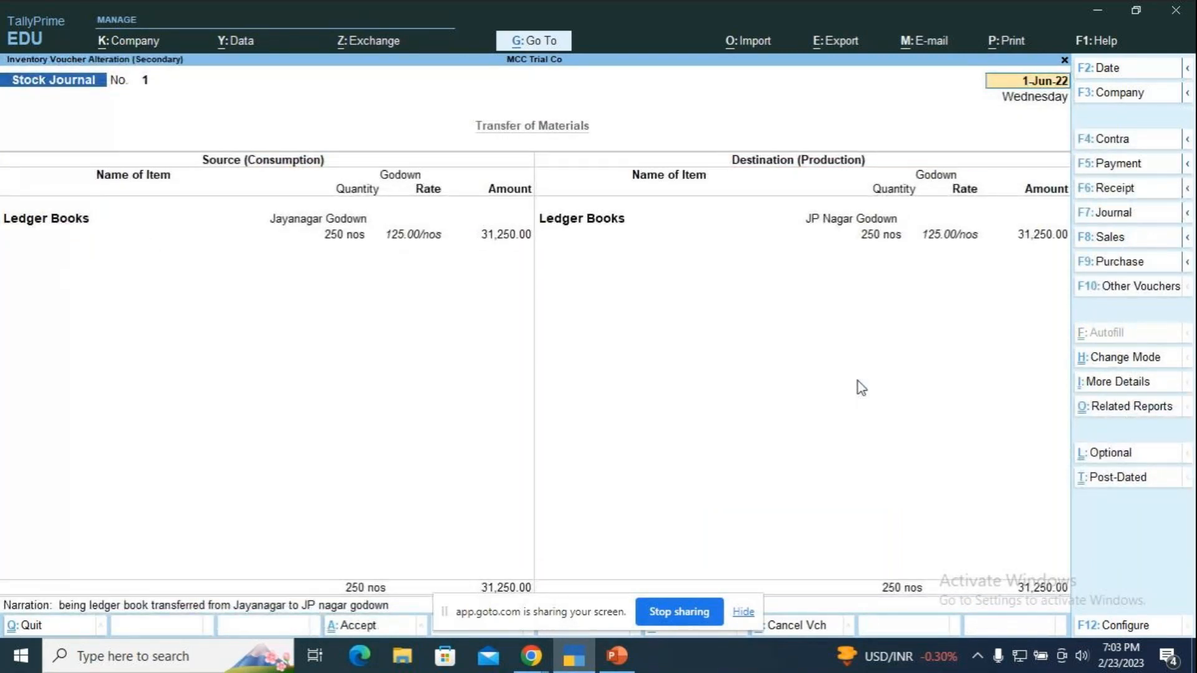
# Close the stock journal voucher and its register without changes, returning to Display More Reports
pyautogui.press('Escape')
pyautogui.press('Escape')
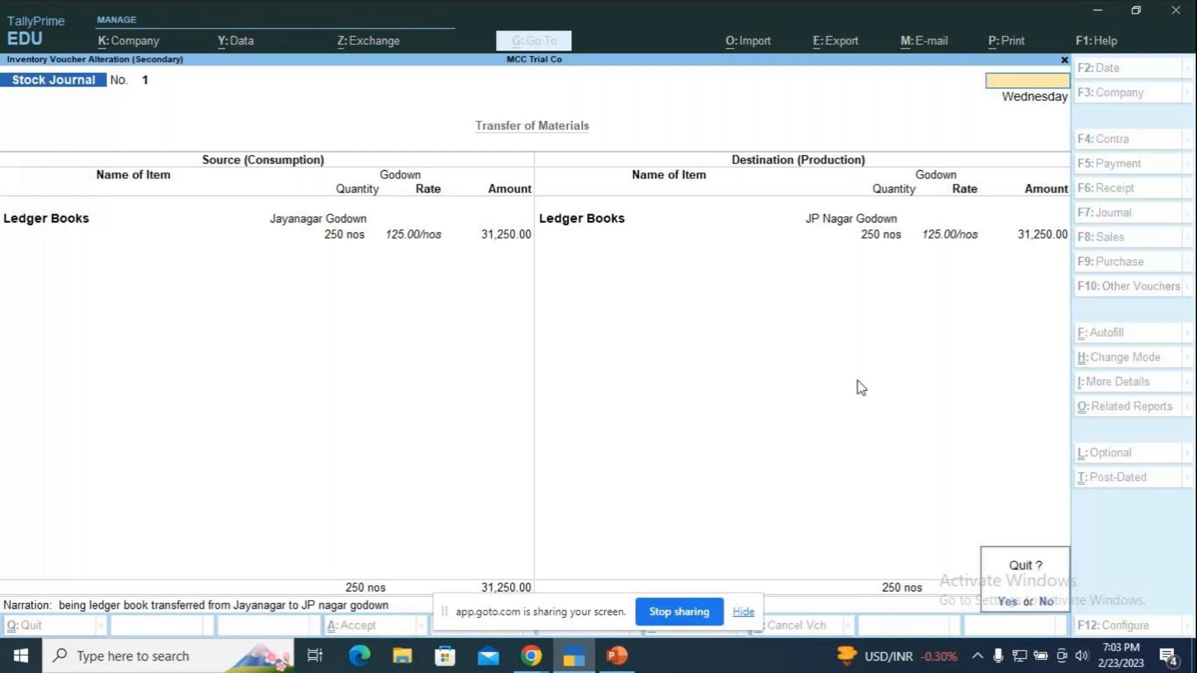
pyautogui.press('y')
pyautogui.press('Escape')
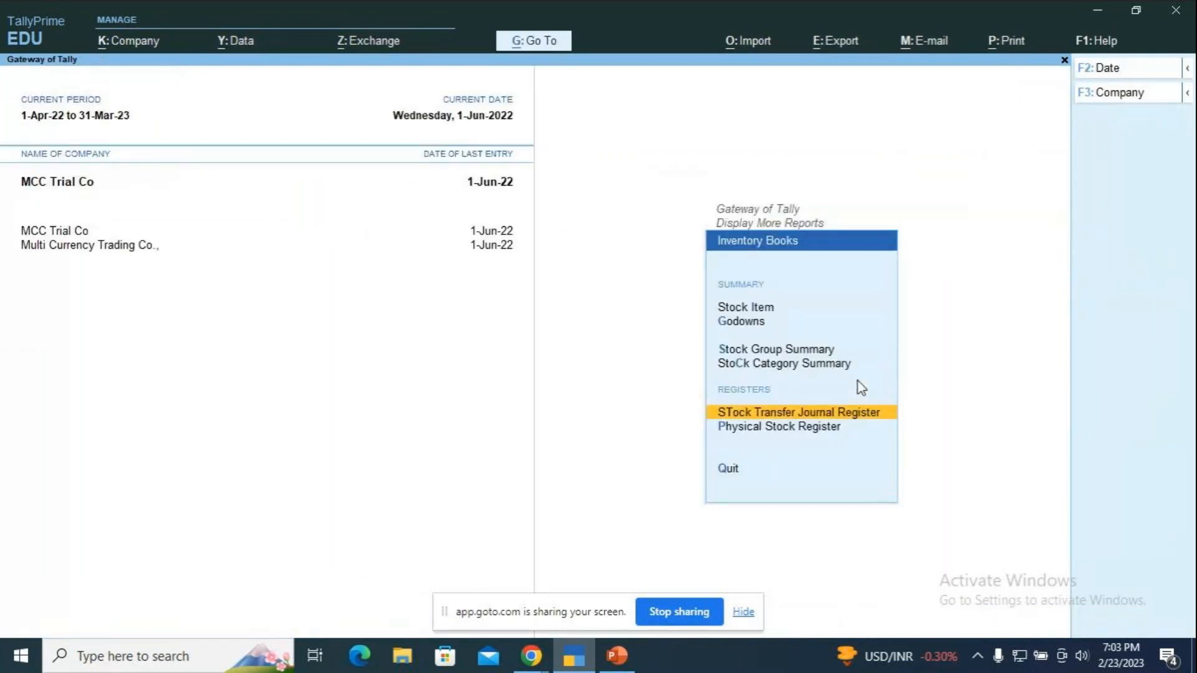
pyautogui.press('Escape')
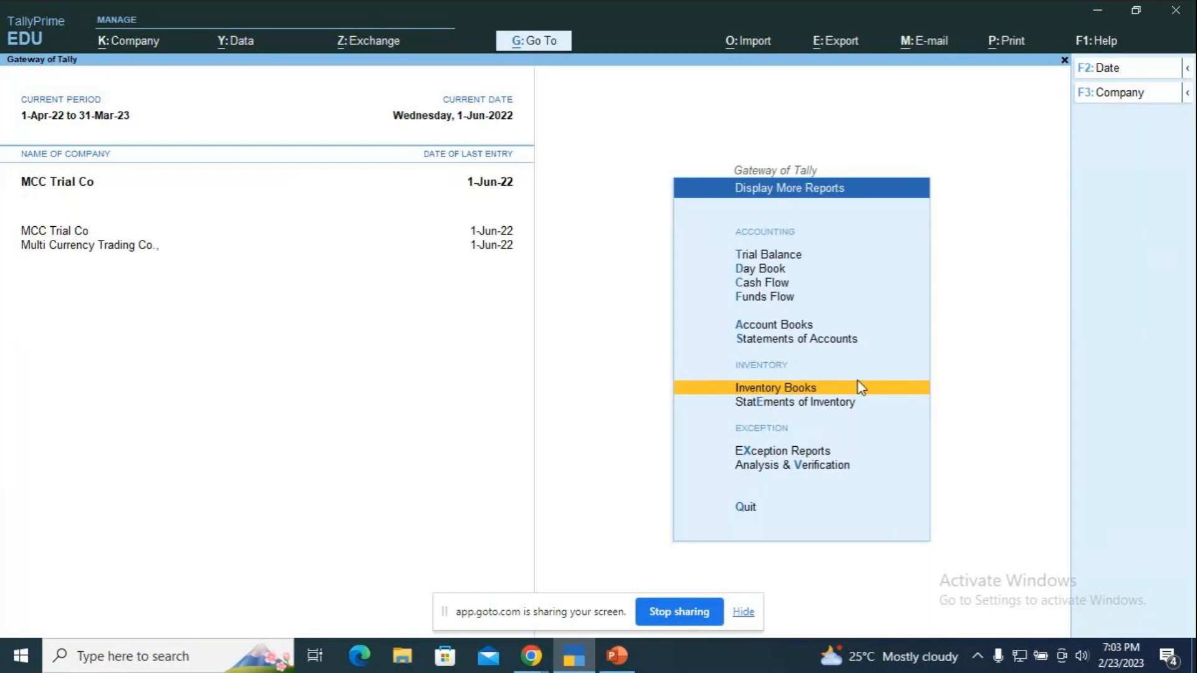
# Reopen Inventory Books and locate the Stock Transfer Journal Register among its registers
pyautogui.press('Return')
pyautogui.press('Down')
pyautogui.press('Down')
pyautogui.press('Down')
pyautogui.press('Down')
pyautogui.press('Down')
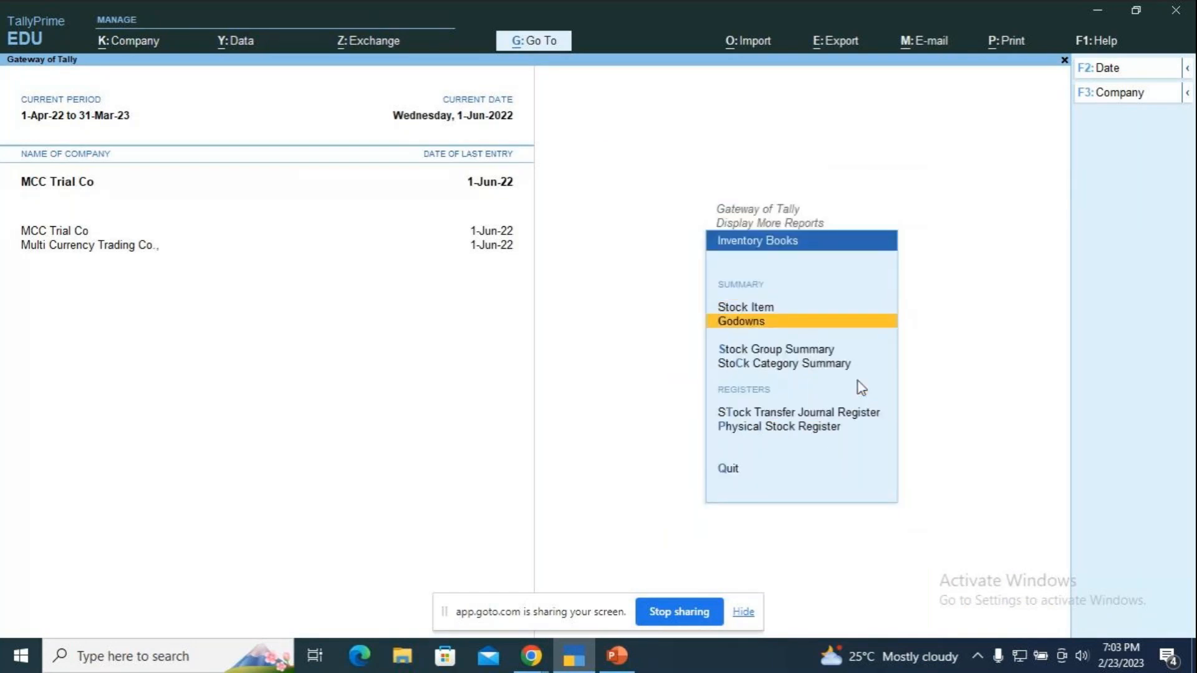
pyautogui.press('Up')
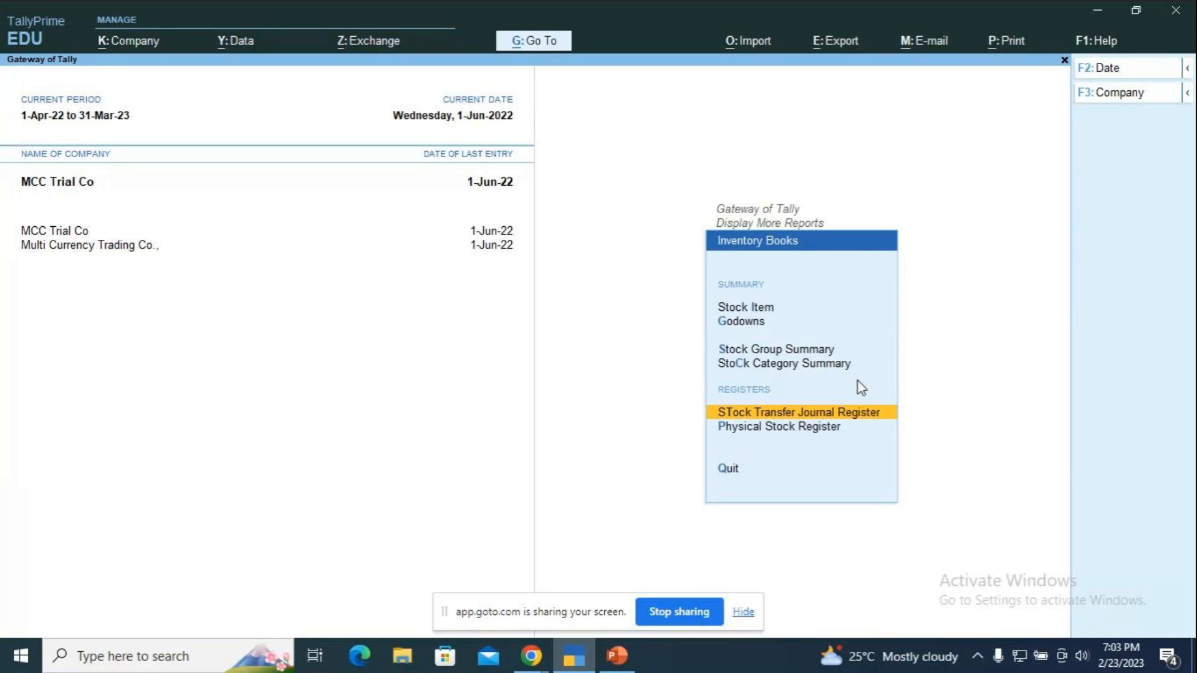
pyautogui.press('Up')
pyautogui.press('Up')
pyautogui.press('Up')
pyautogui.press('Up')
pyautogui.press('Down')
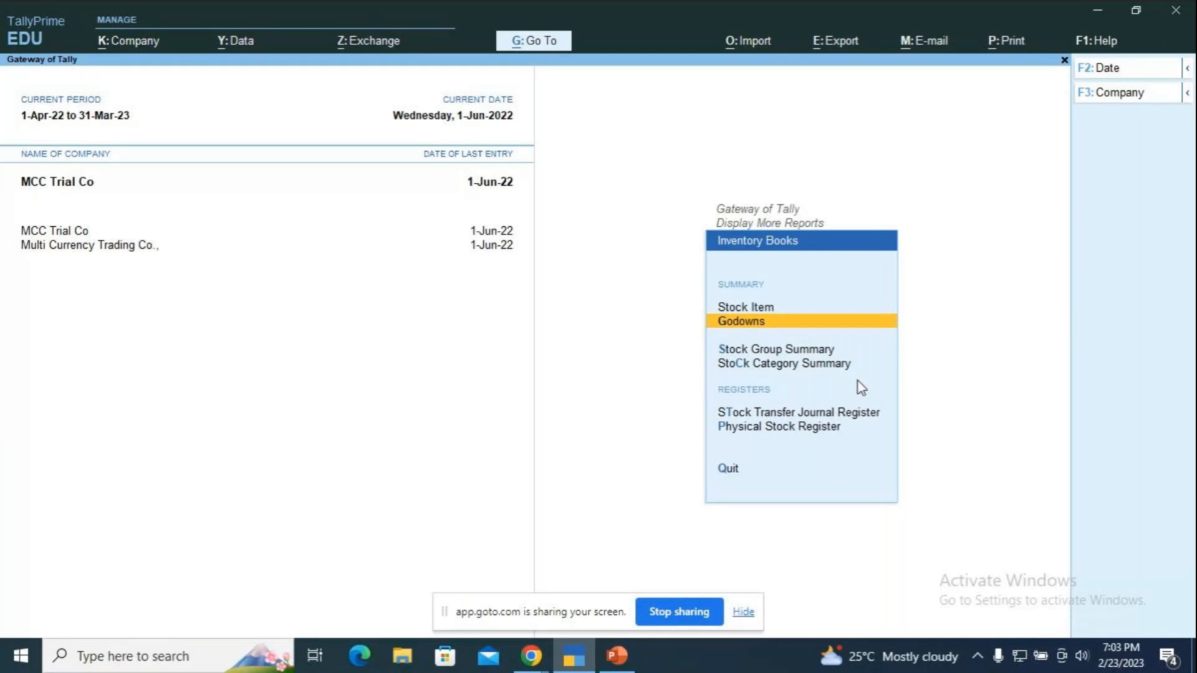
pyautogui.press('Down')
pyautogui.press('Down')
pyautogui.press('Down')
pyautogui.press('Down')
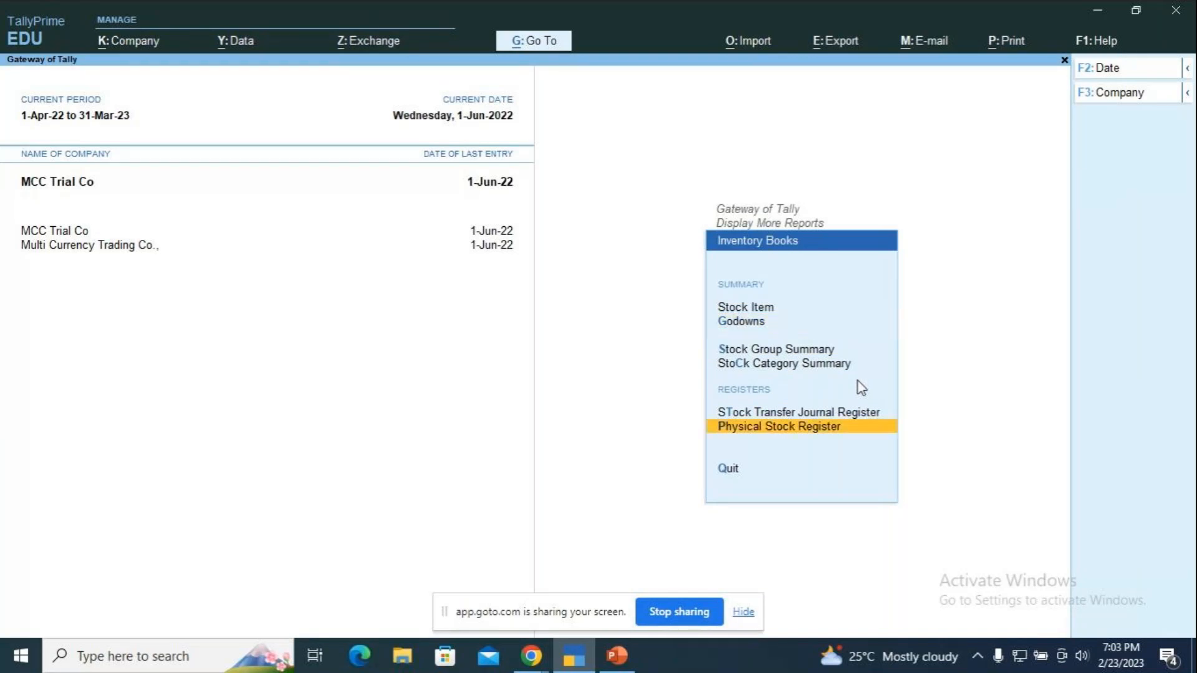
# View the Stock Transfer Journal Register's June voucher list and open the Ledger Books transfer voucher
pyautogui.press('Up')
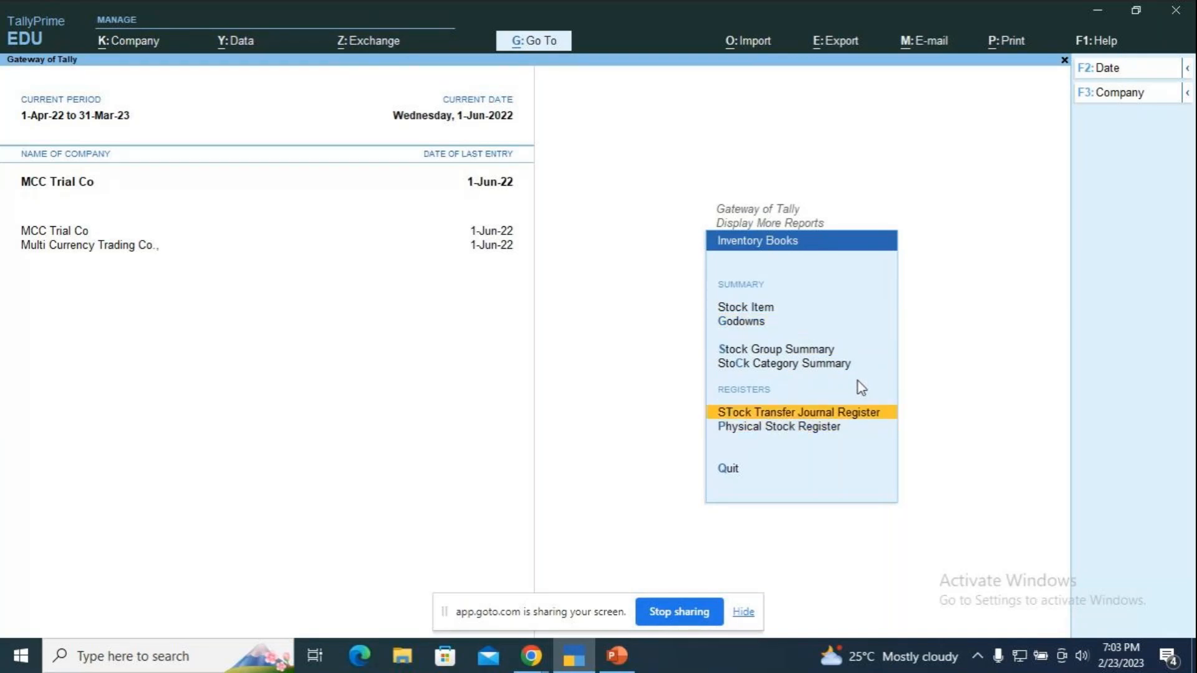
pyautogui.press('Return')
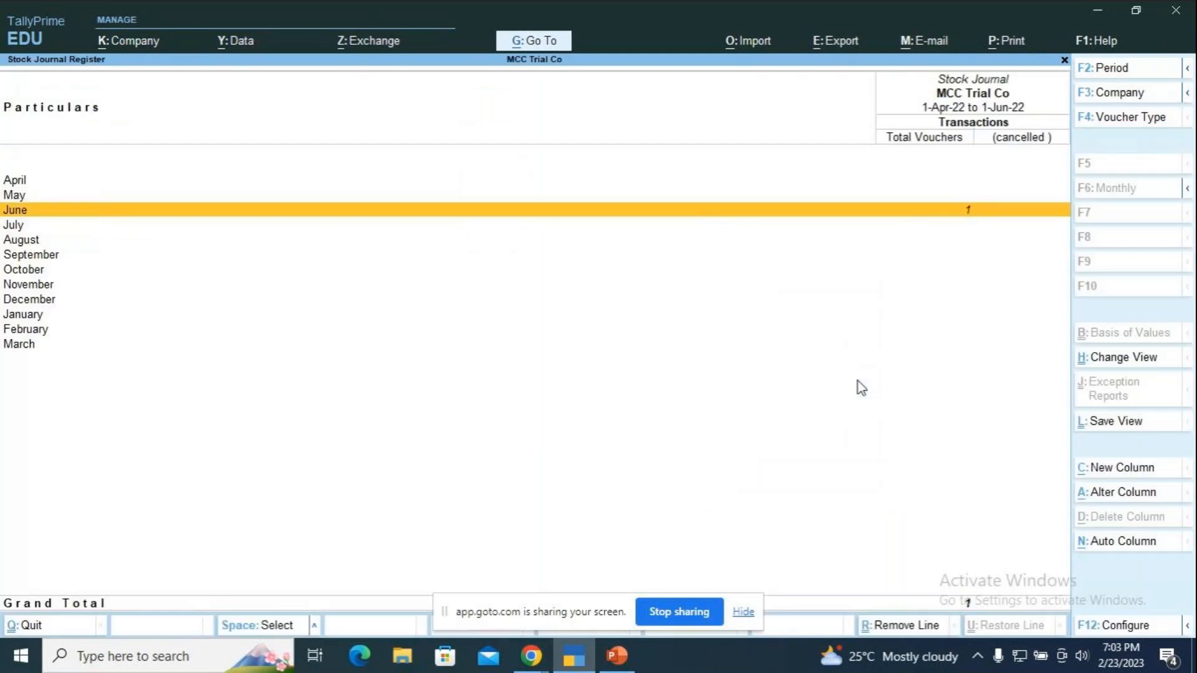
pyautogui.press('Return')
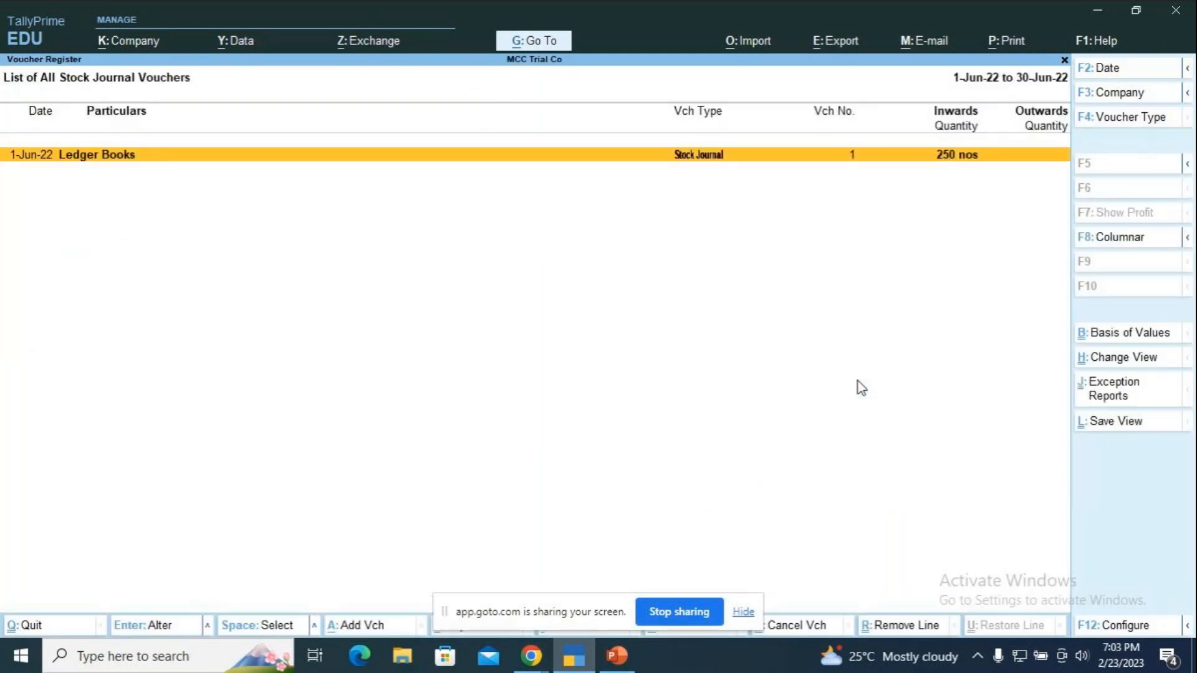
pyautogui.press('Return')
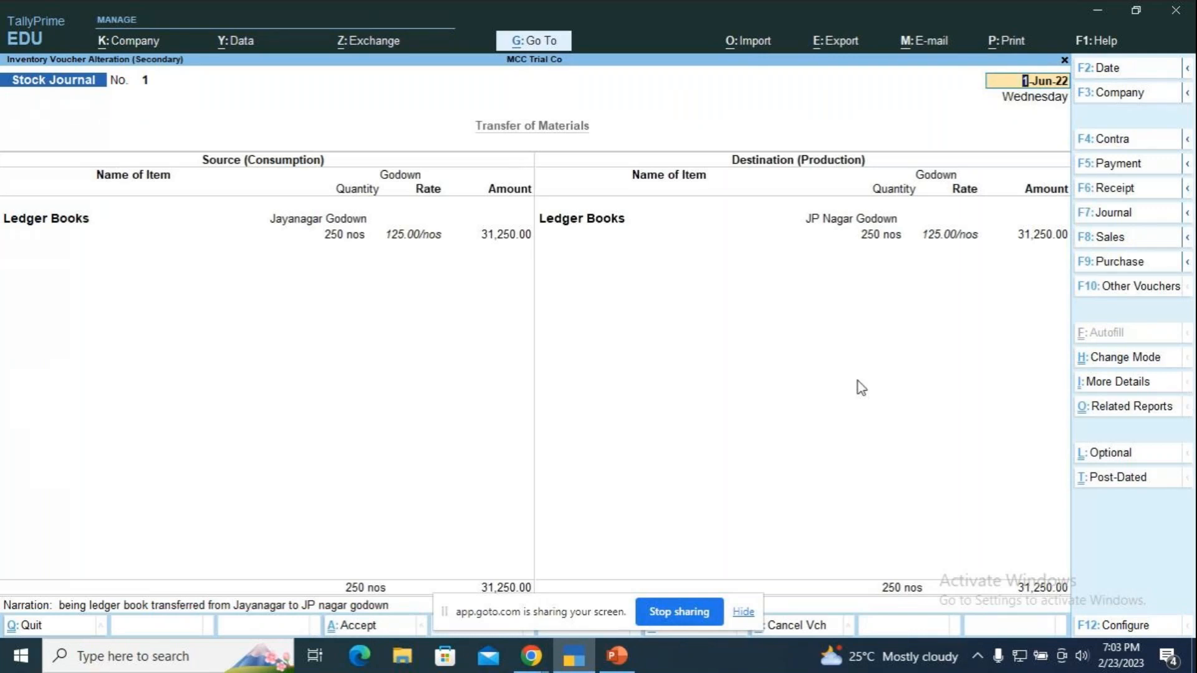
# Quit the Ledger Books transfer voucher and leave the Stock Journal Register for Inventory Books
pyautogui.press('Escape')
pyautogui.press('y')
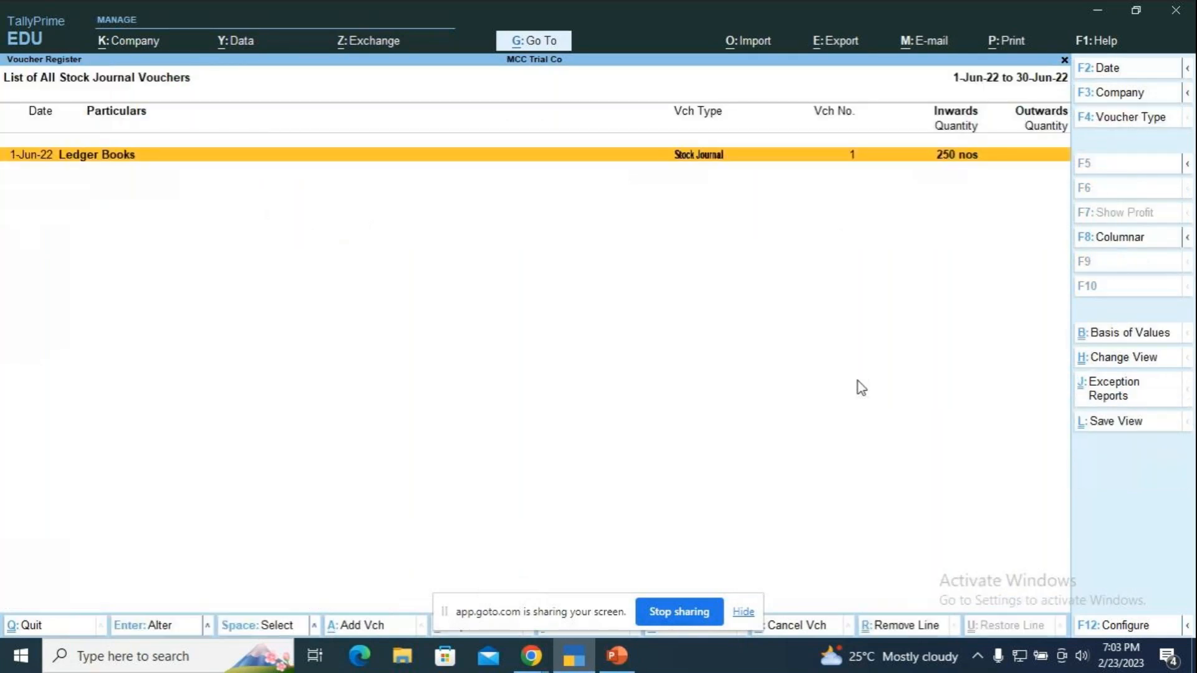
pyautogui.press('Escape')
pyautogui.press('Escape')
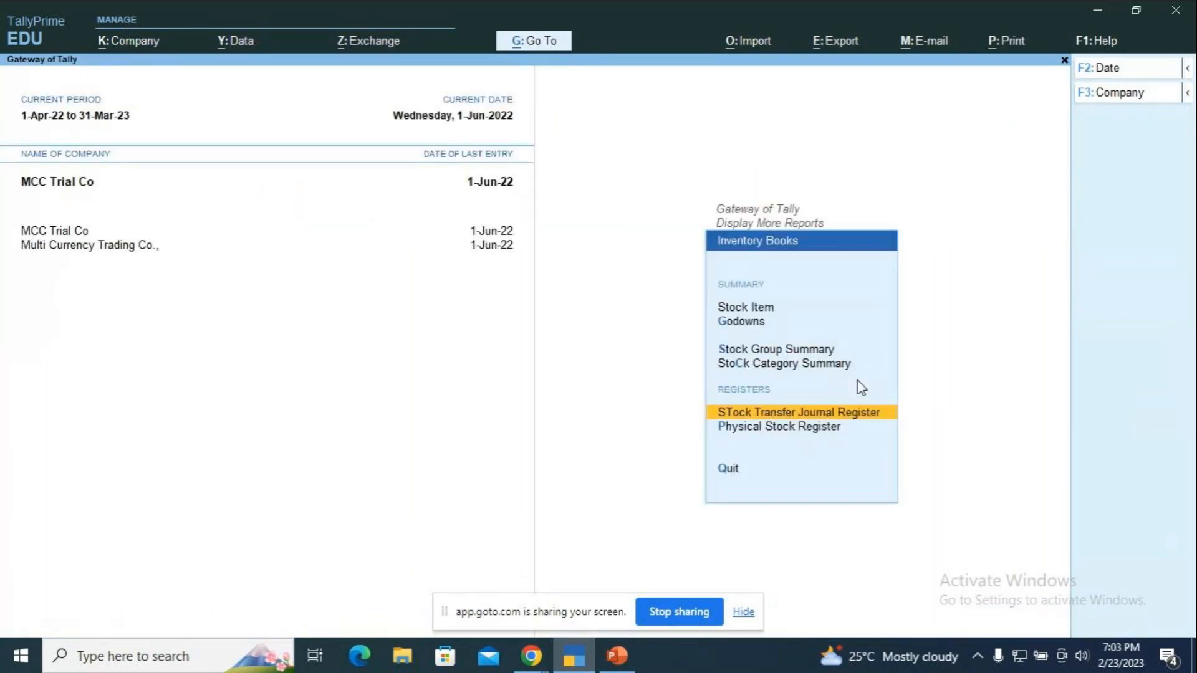
# Switch from Inventory Books to Statements of Inventory and open Movement Analysis
pyautogui.press('Escape')
pyautogui.press('Down')
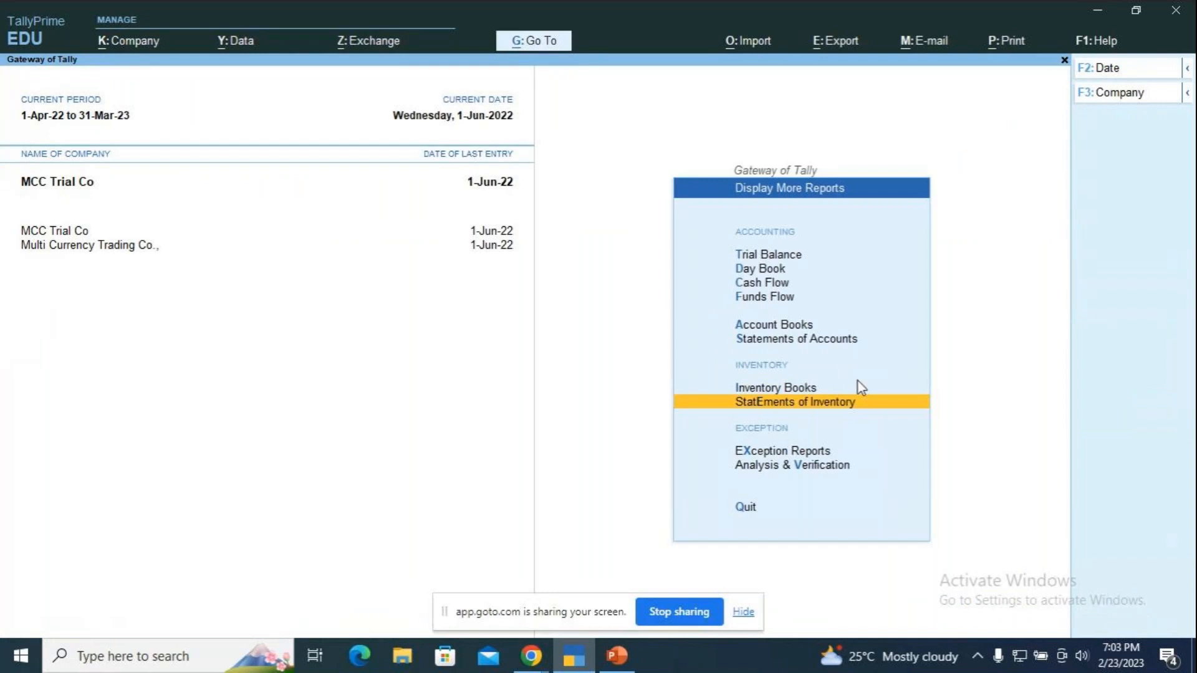
pyautogui.press('Return')
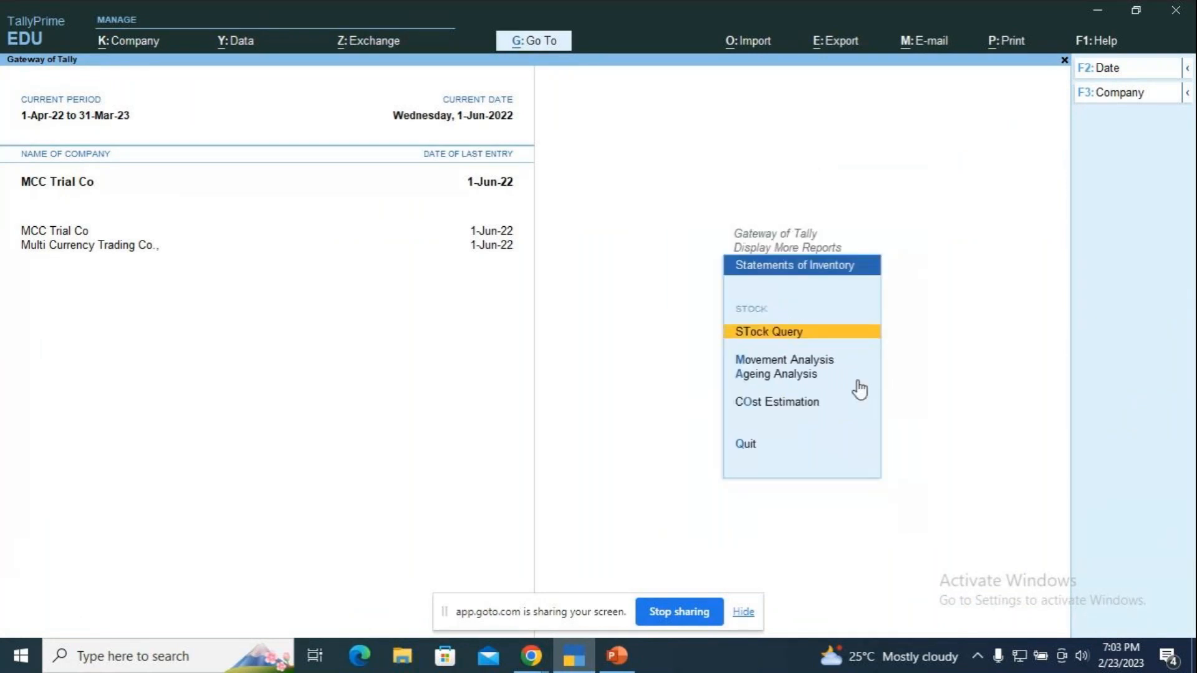
pyautogui.press('Down')
pyautogui.press('Return')
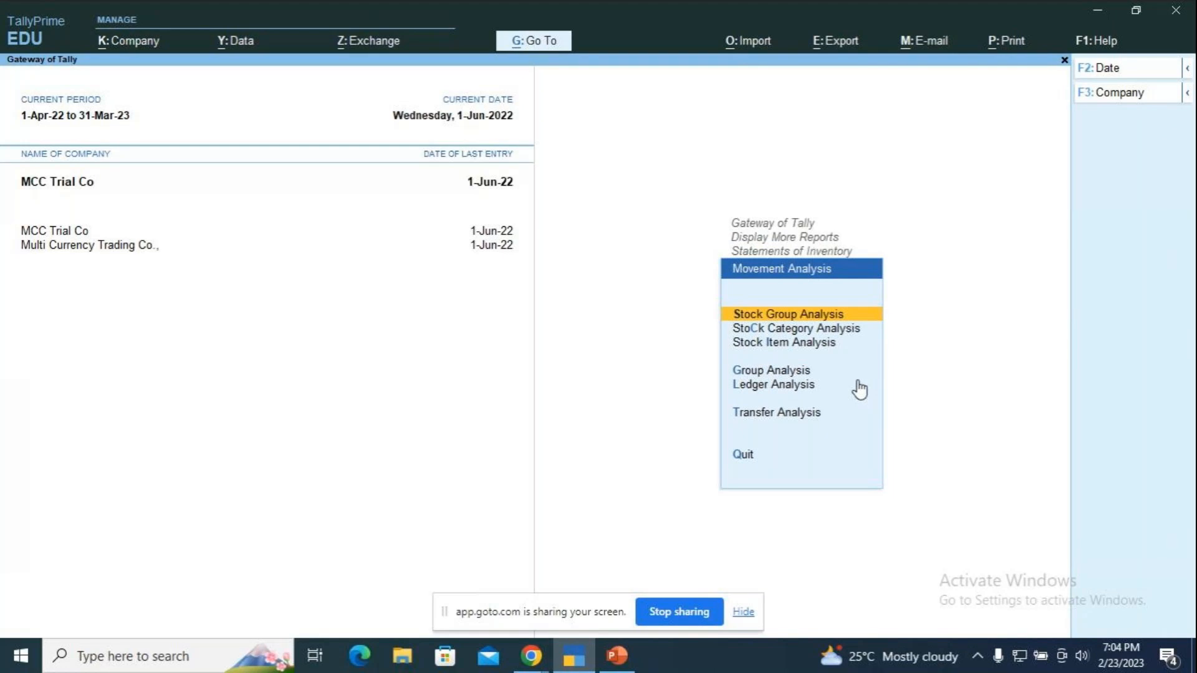
# Open the Transfer Analysis for the Stock Journal voucher type and drill down to the Ledger Books item voucher analysis
pyautogui.press('Down')
pyautogui.press('Down')
pyautogui.press('Down')
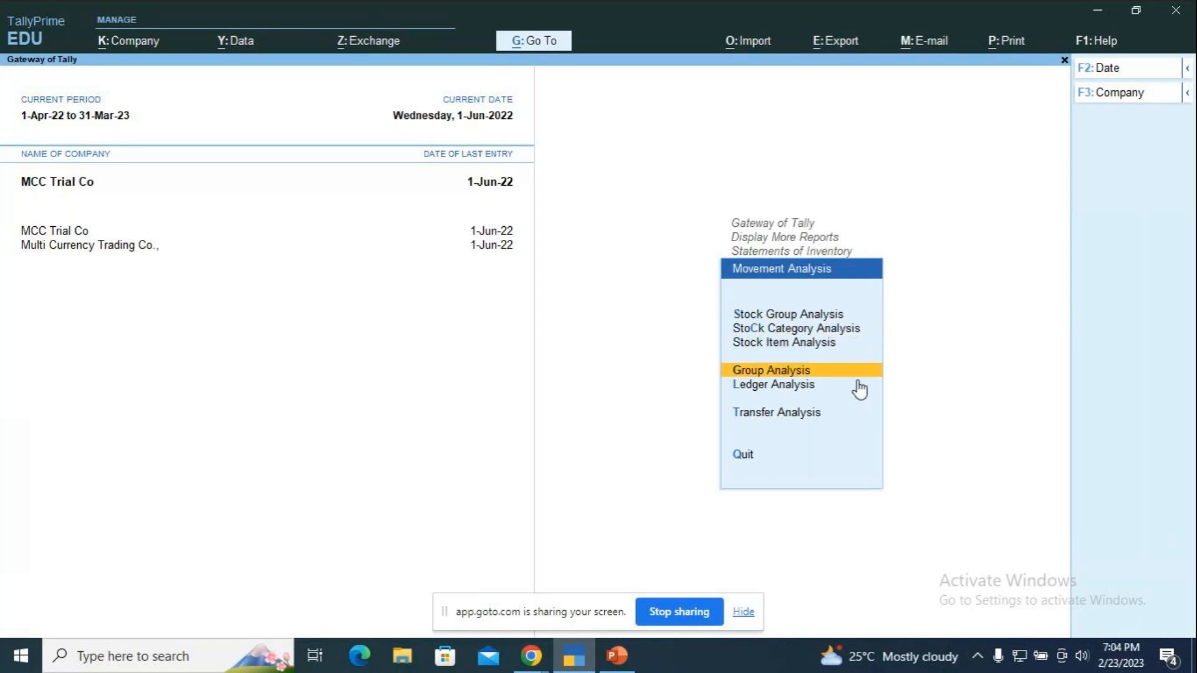
pyautogui.press('Down')
pyautogui.press('Down')
pyautogui.press('Return')
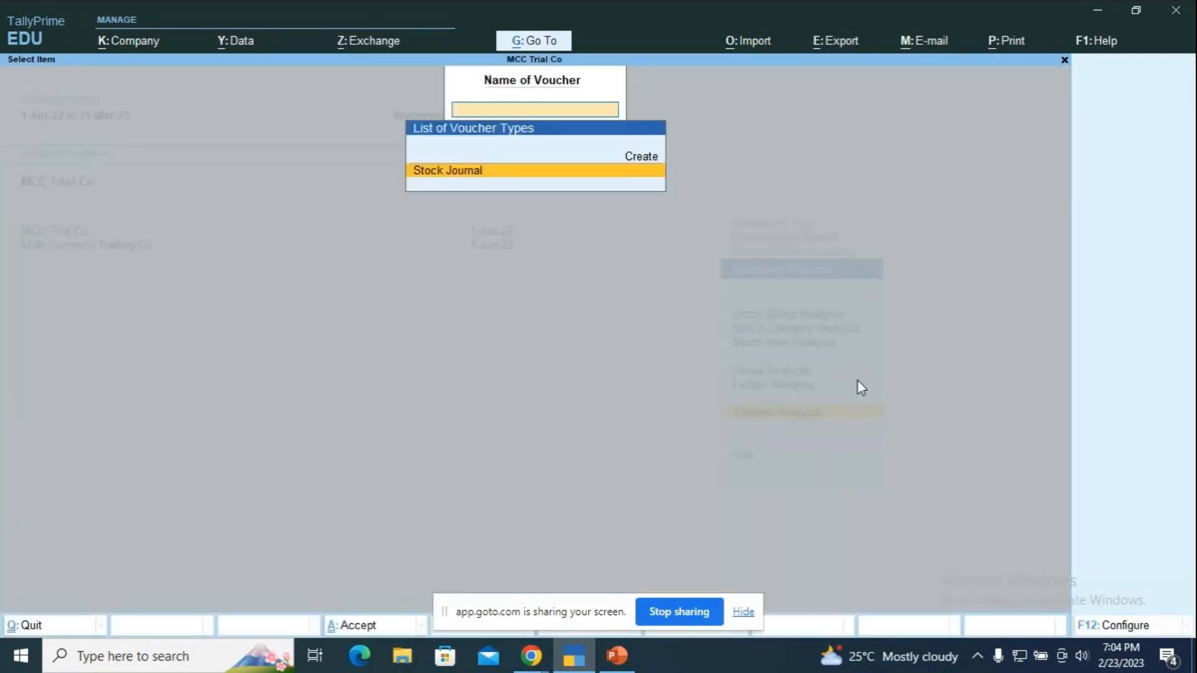
pyautogui.press('Return')
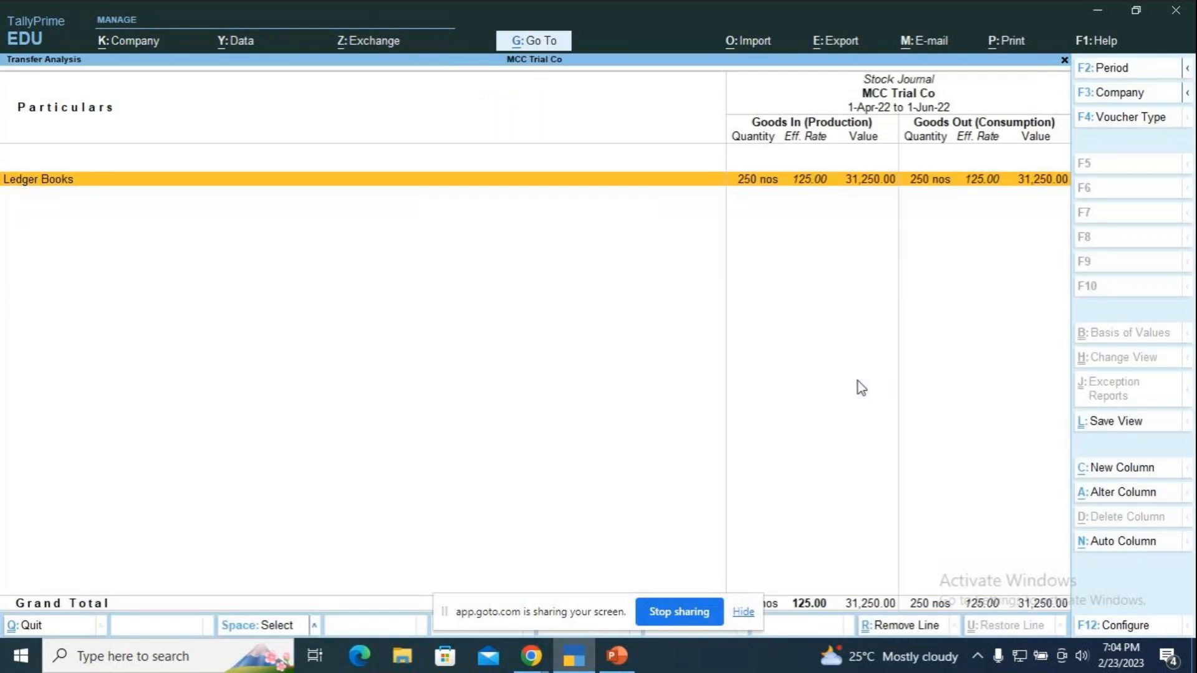
pyautogui.press('Return')
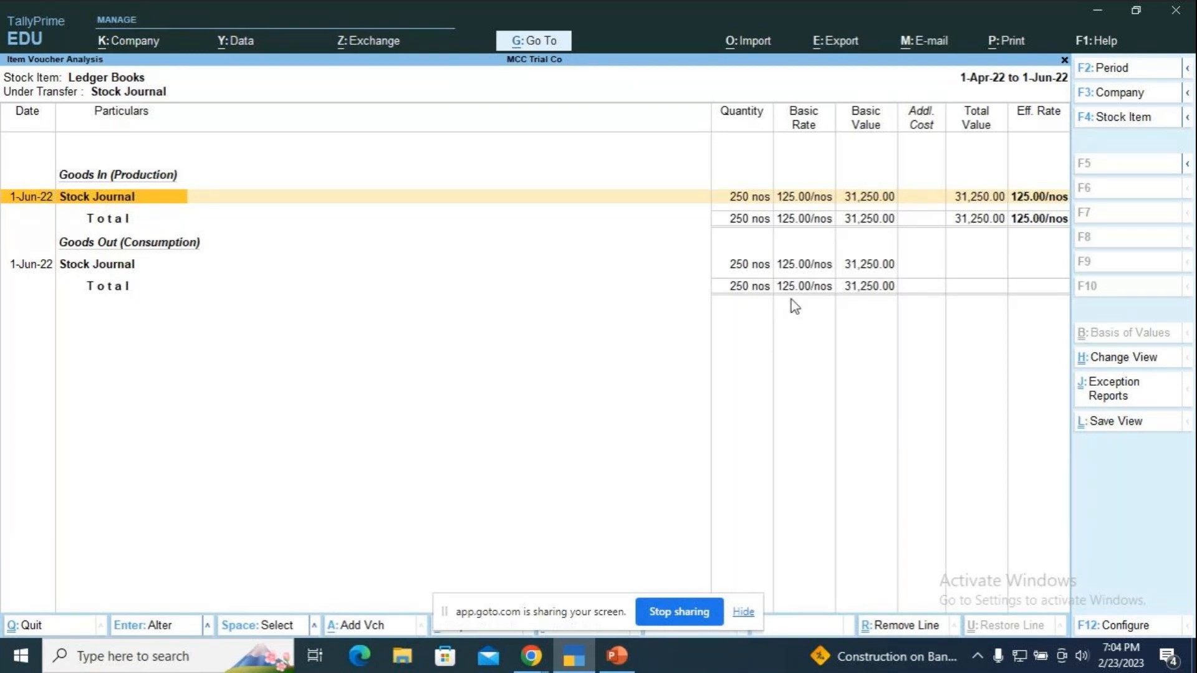
# Bring up the stock item selection, then cancel it and close the analysis reports back to the Gateway of Tally
pyautogui.press('F4')
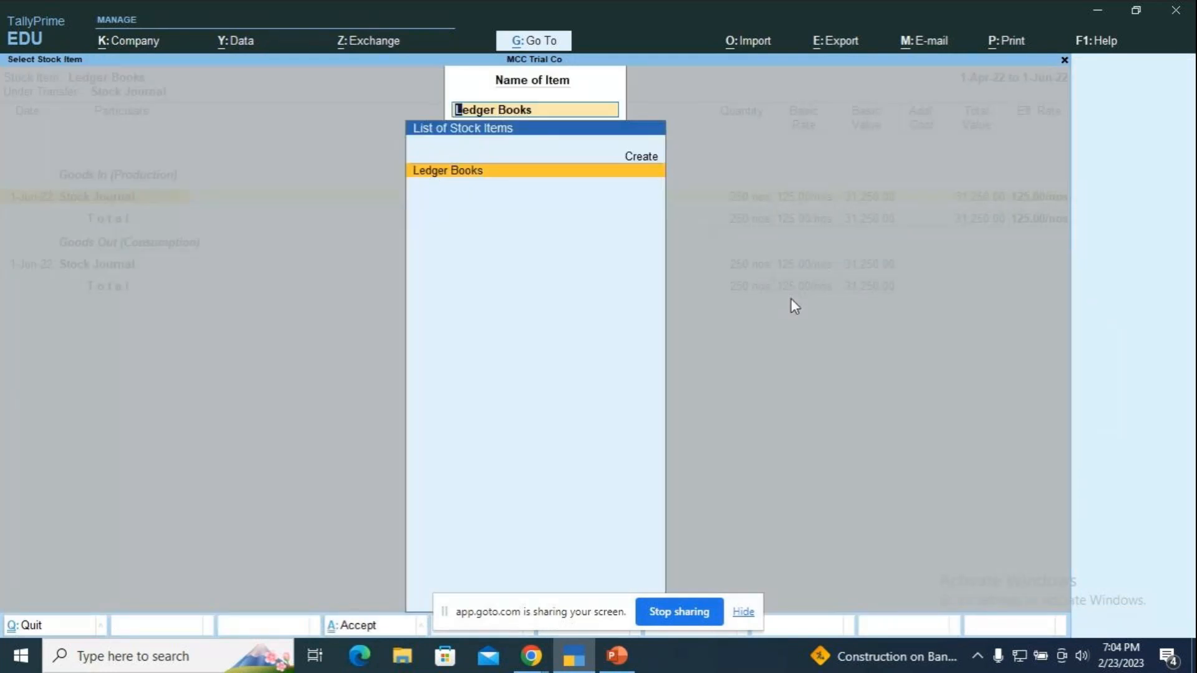
pyautogui.press('Escape')
pyautogui.press('Escape')
pyautogui.press('Escape')
pyautogui.press('Escape')
pyautogui.press('Escape')
pyautogui.press('Escape')
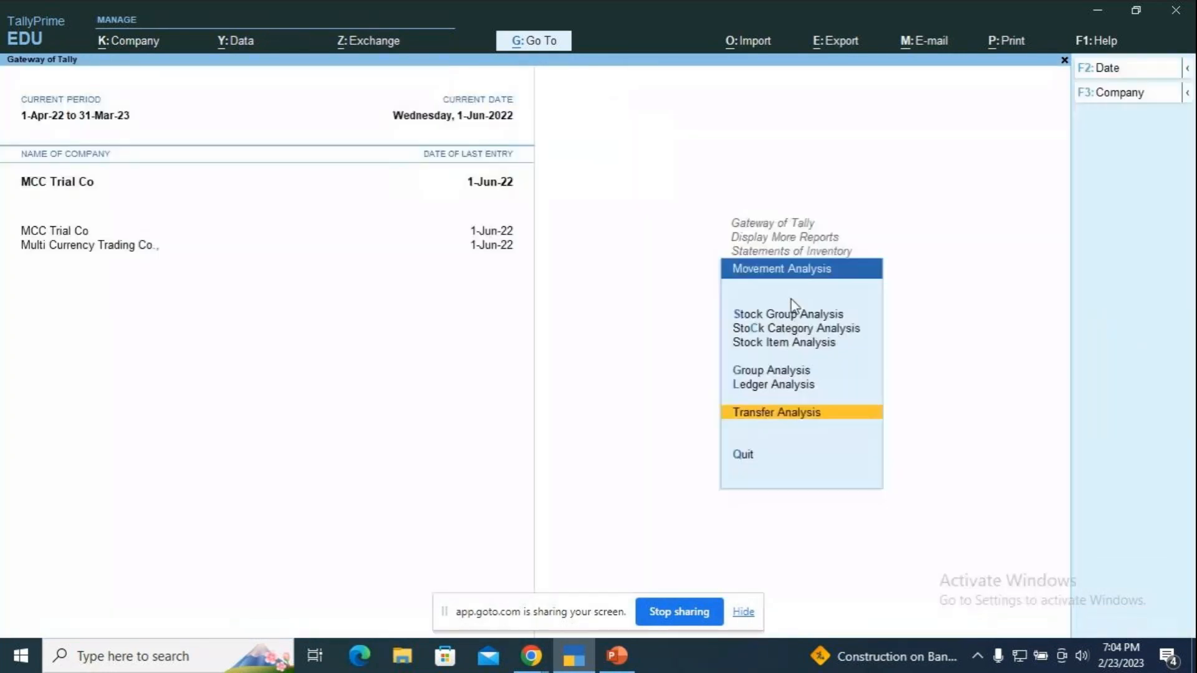
pyautogui.press('Escape')
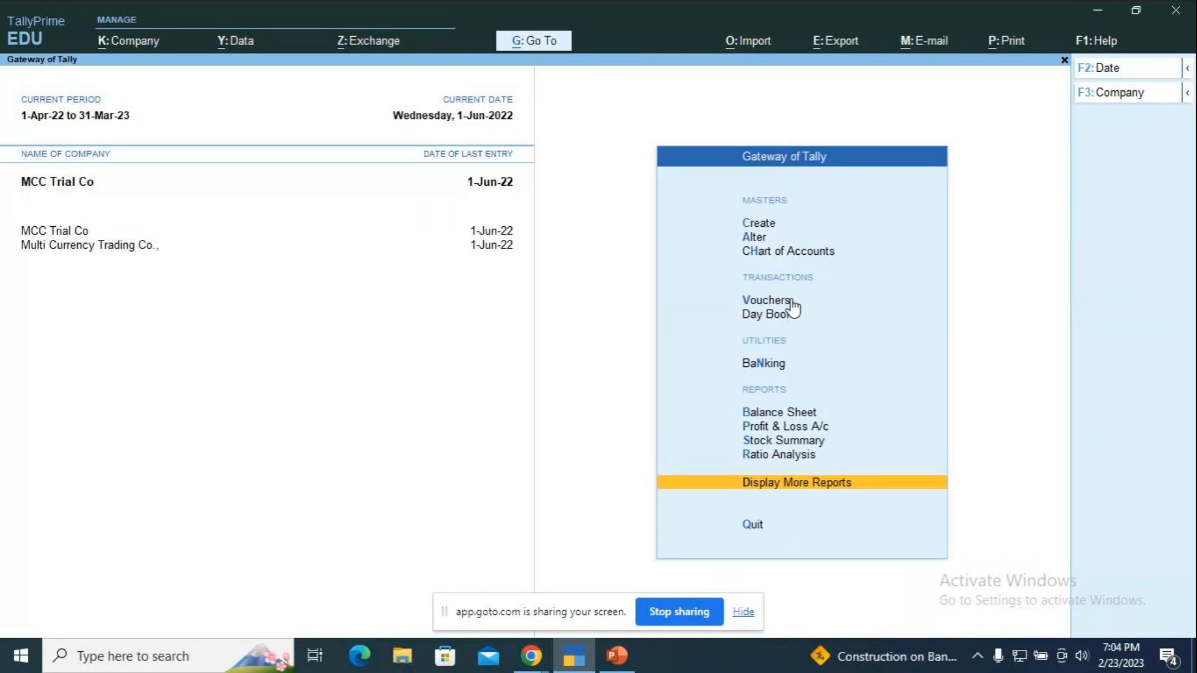
# Open the Movement Analysis options under Statements of Inventory
pyautogui.press('Return')
pyautogui.press('Down')
pyautogui.press('Down')
pyautogui.press('Down')
pyautogui.press('Down')
pyautogui.press('Down')
pyautogui.press('Down')
pyautogui.press('Down')
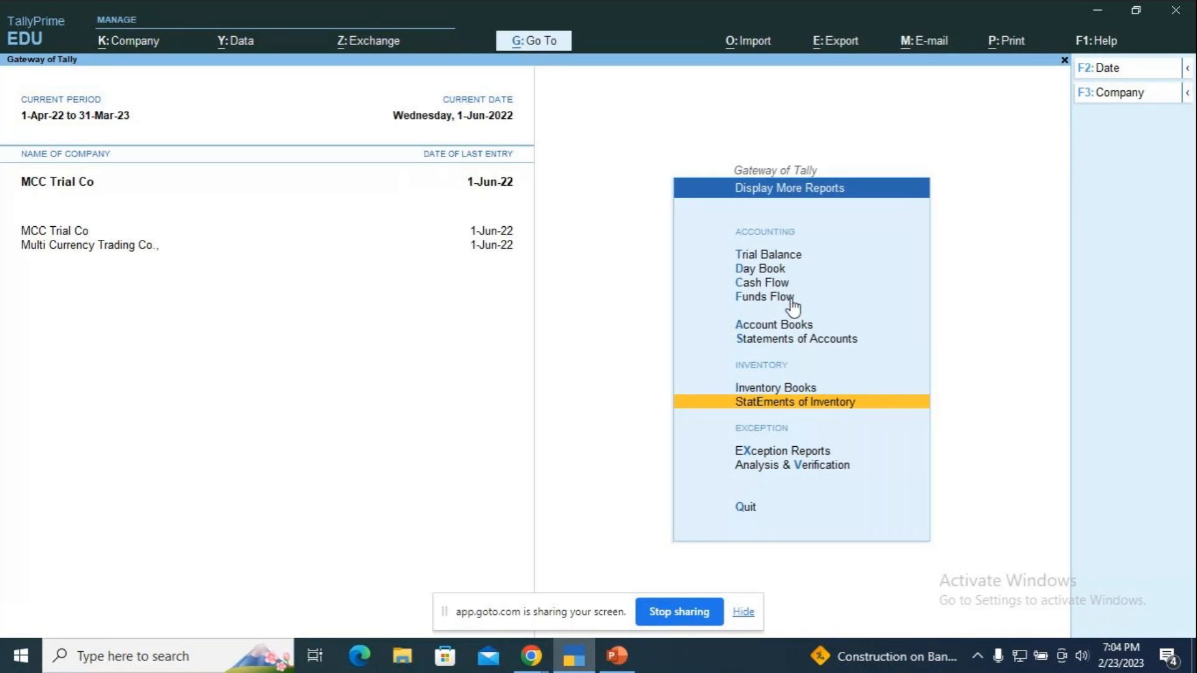
pyautogui.press('Return')
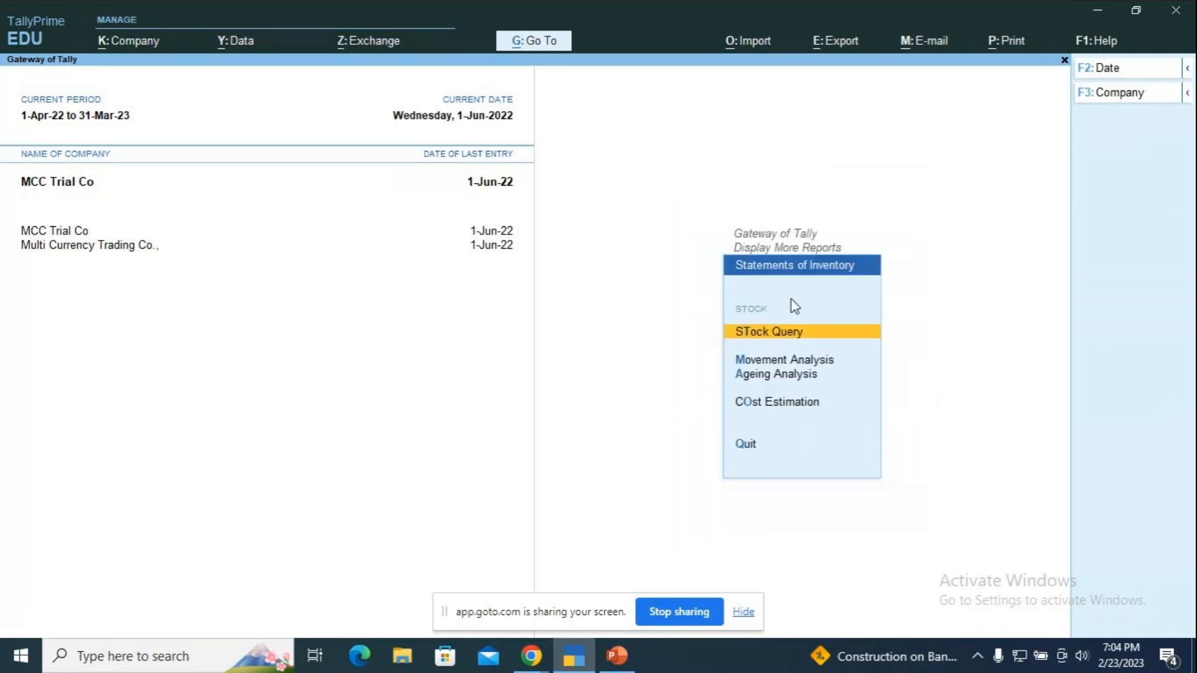
pyautogui.press('Down')
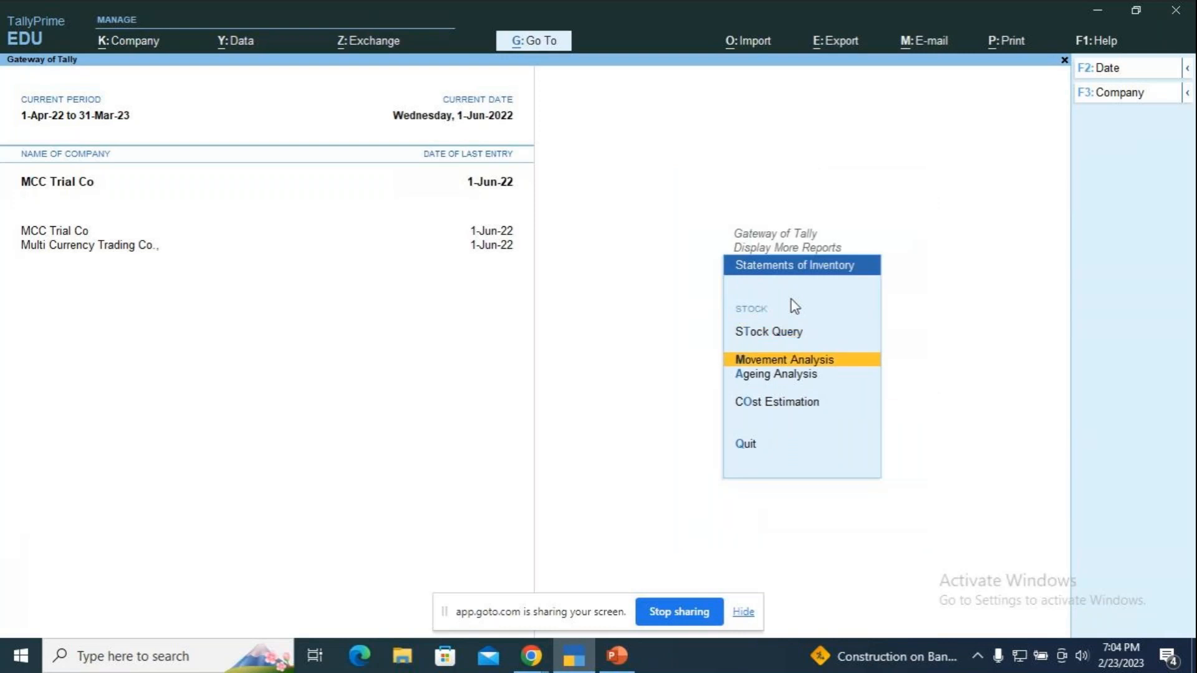
pyautogui.press('Return')
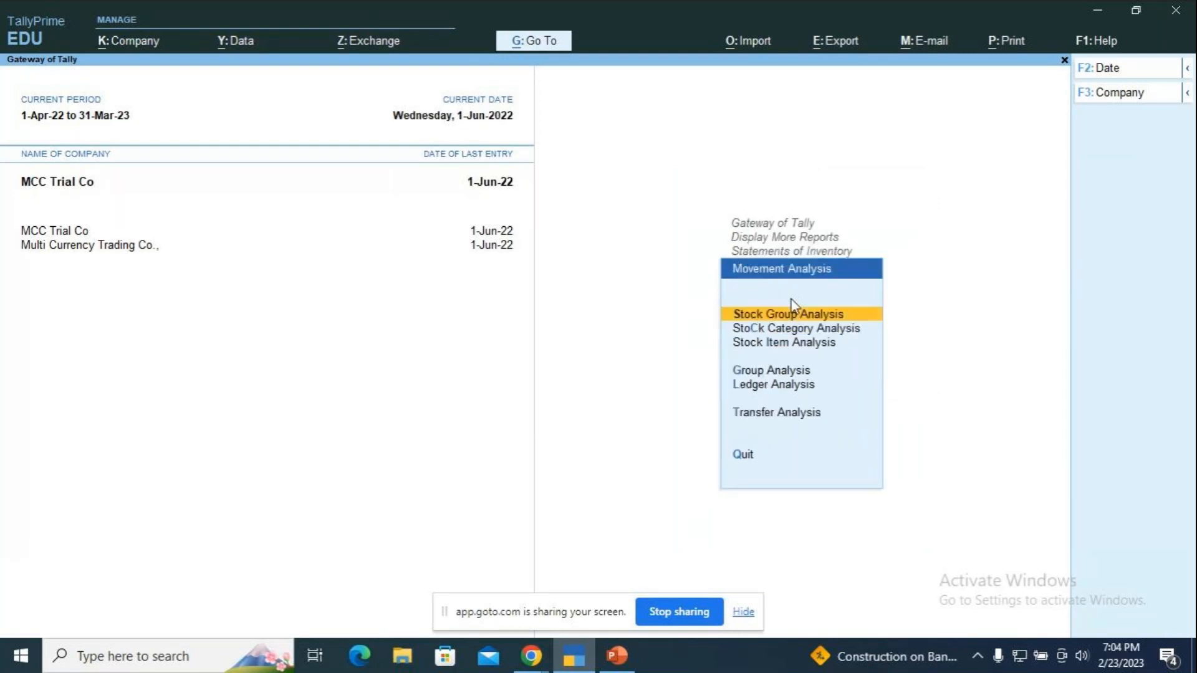
# View the Transfer Analysis for the Stock Journal voucher type and drill down to the item voucher analysis of Ledger Books
pyautogui.press('Down')
pyautogui.press('Down')
pyautogui.press('Down')
pyautogui.press('Down')
pyautogui.press('Down')
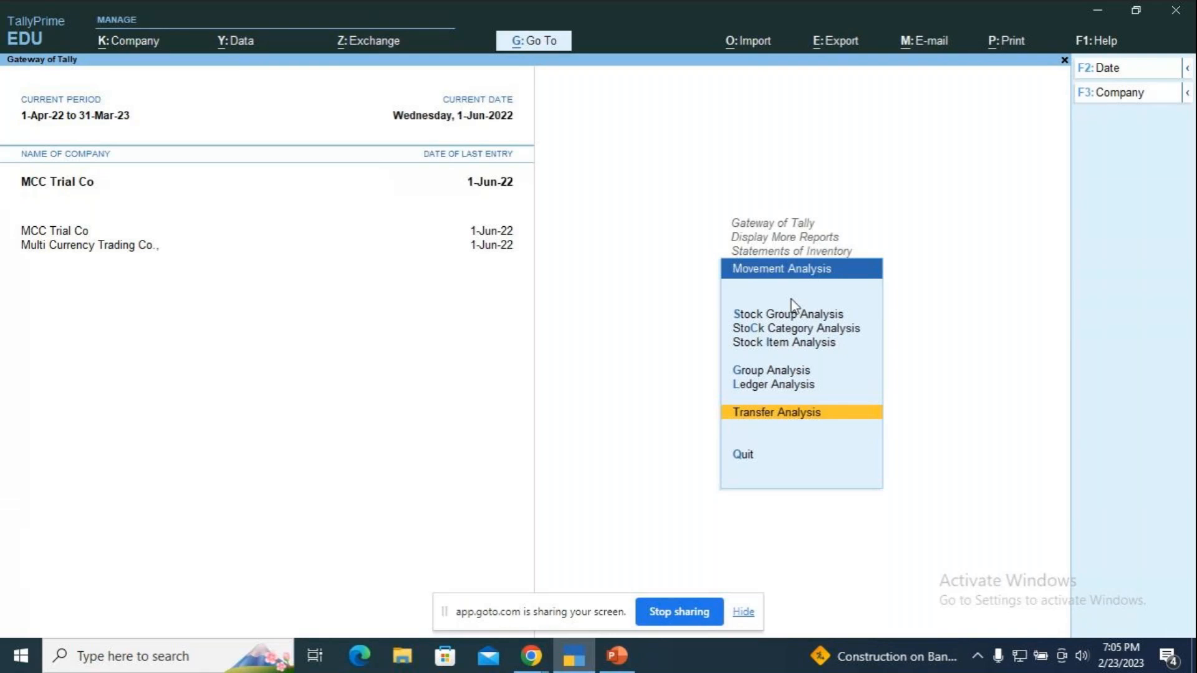
pyautogui.press('Return')
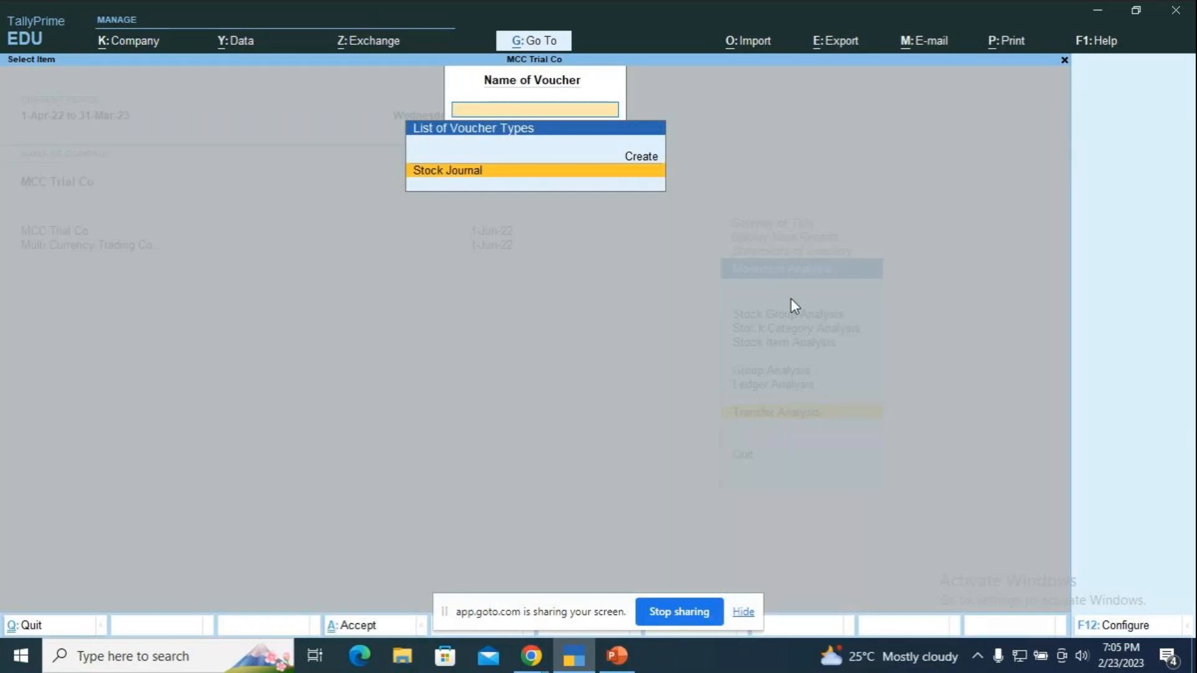
pyautogui.press('Return')
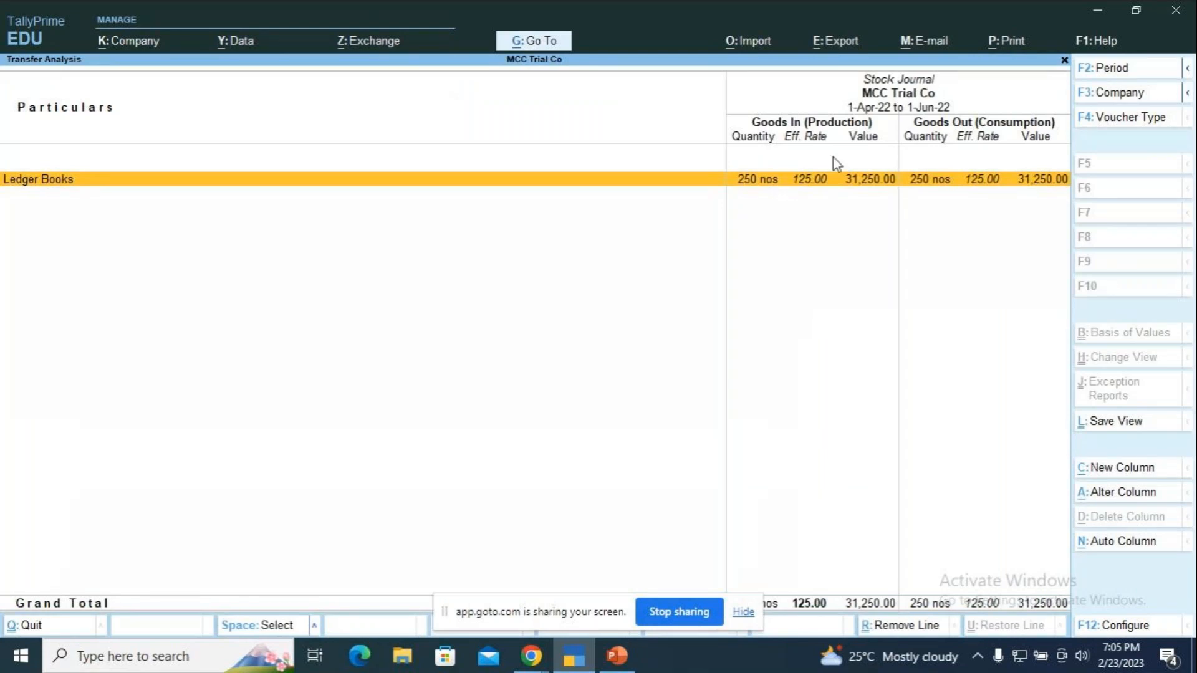
pyautogui.press('Return')
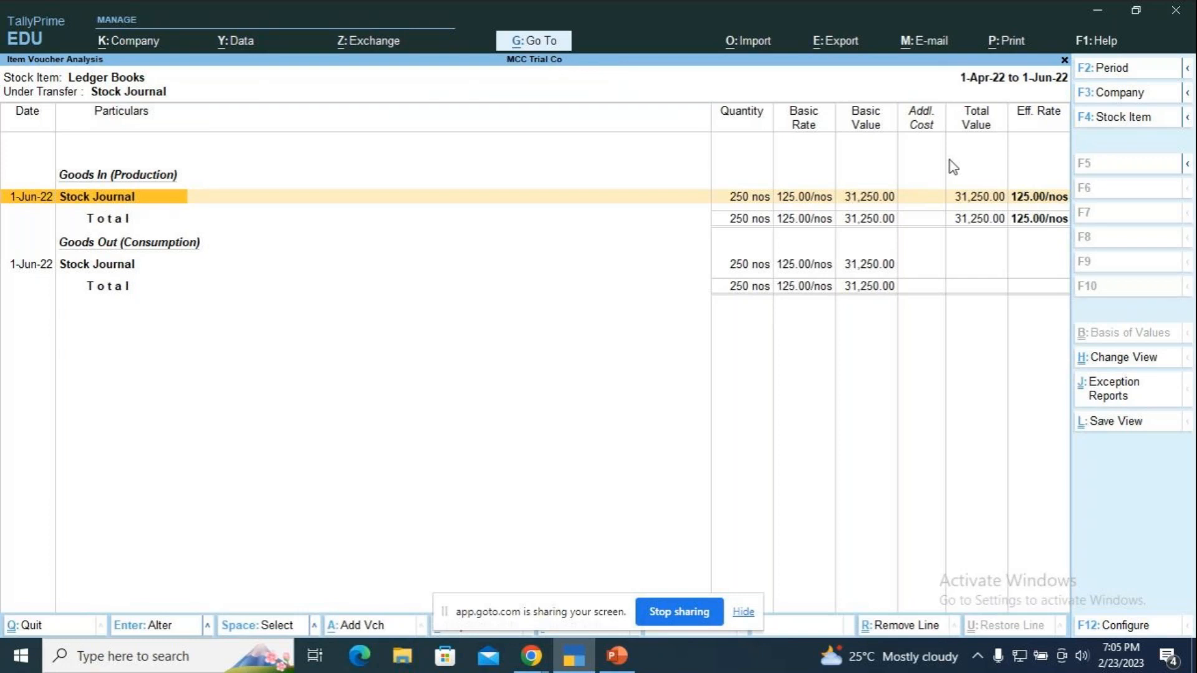
# Leave the movement analysis reports and open the Stock Query for Ledger Books
pyautogui.press('Escape')
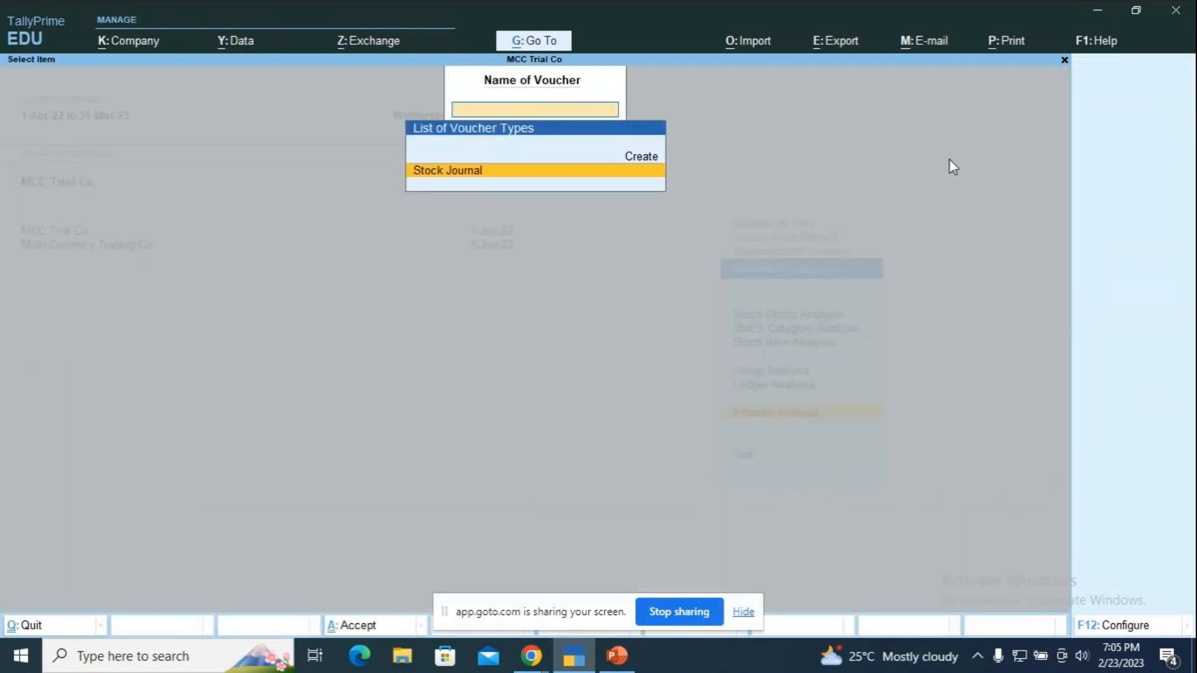
pyautogui.press('Escape')
pyautogui.press('Escape')
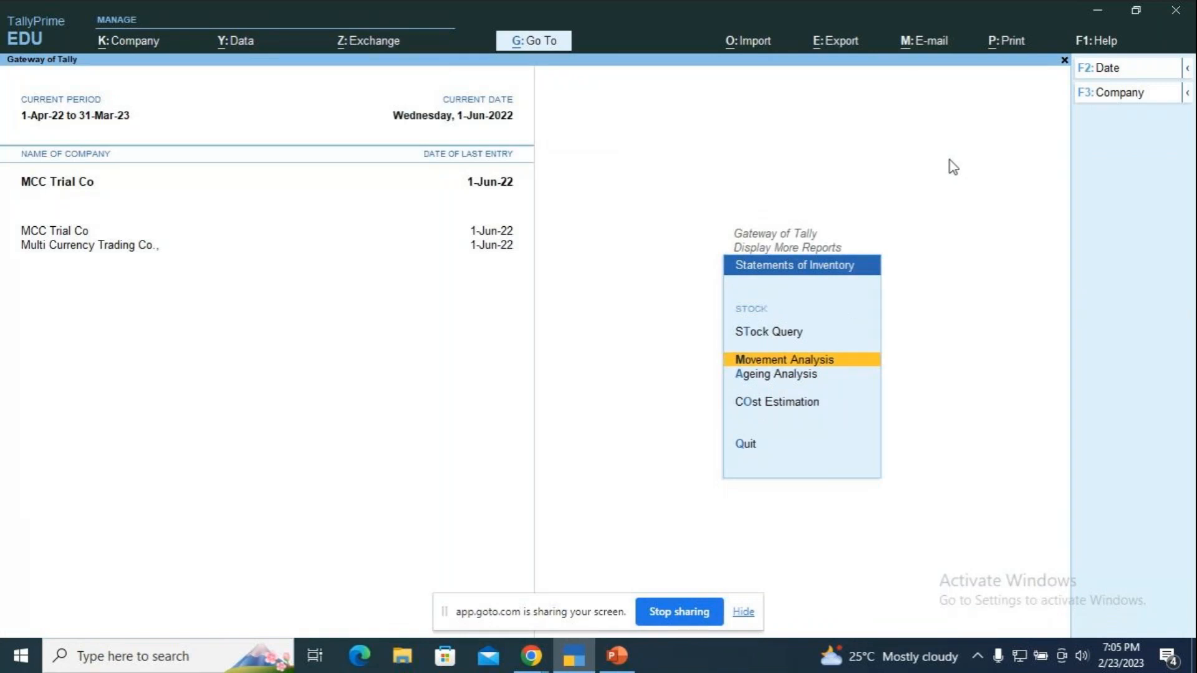
pyautogui.press('Up')
pyautogui.press('Return')
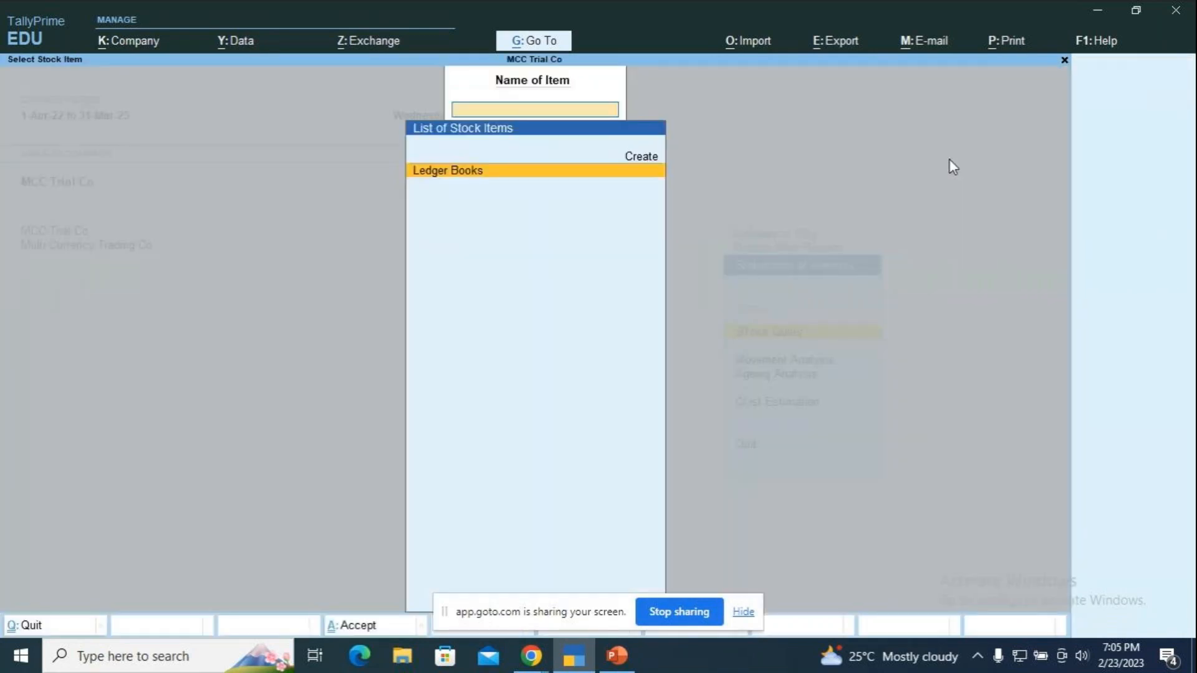
pyautogui.press('Return')
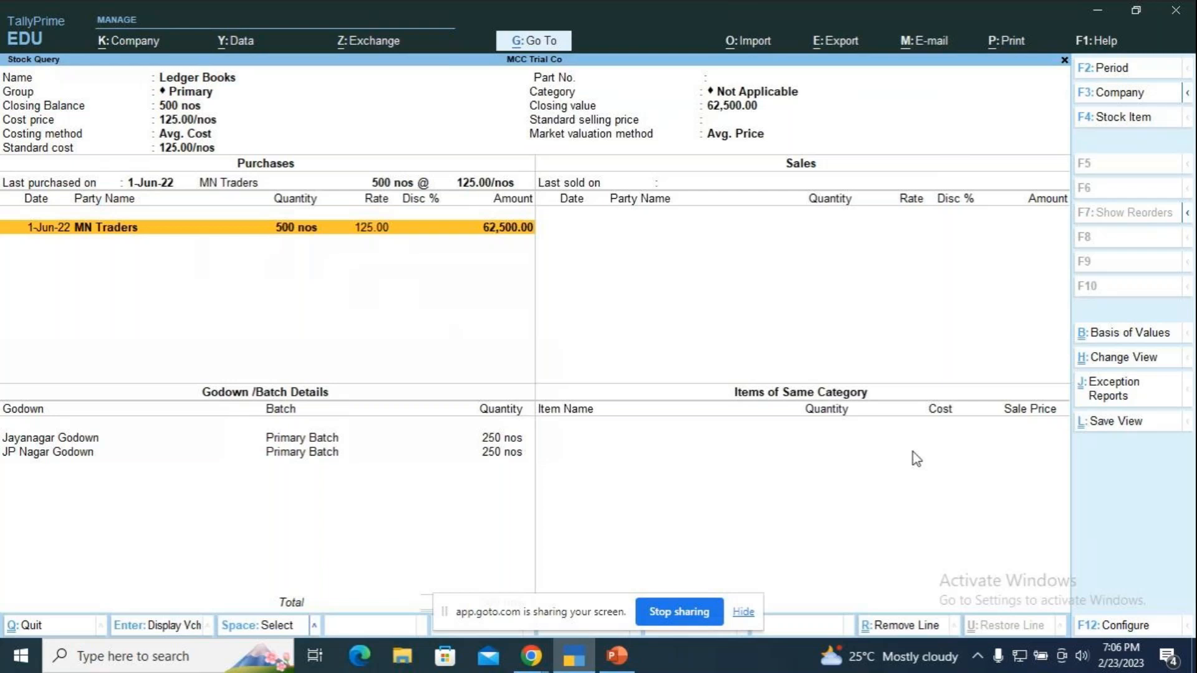
# Close the Ledger Books Stock Query and return to the Gateway of Tally
pyautogui.press('Escape')
pyautogui.press('BackSpace')
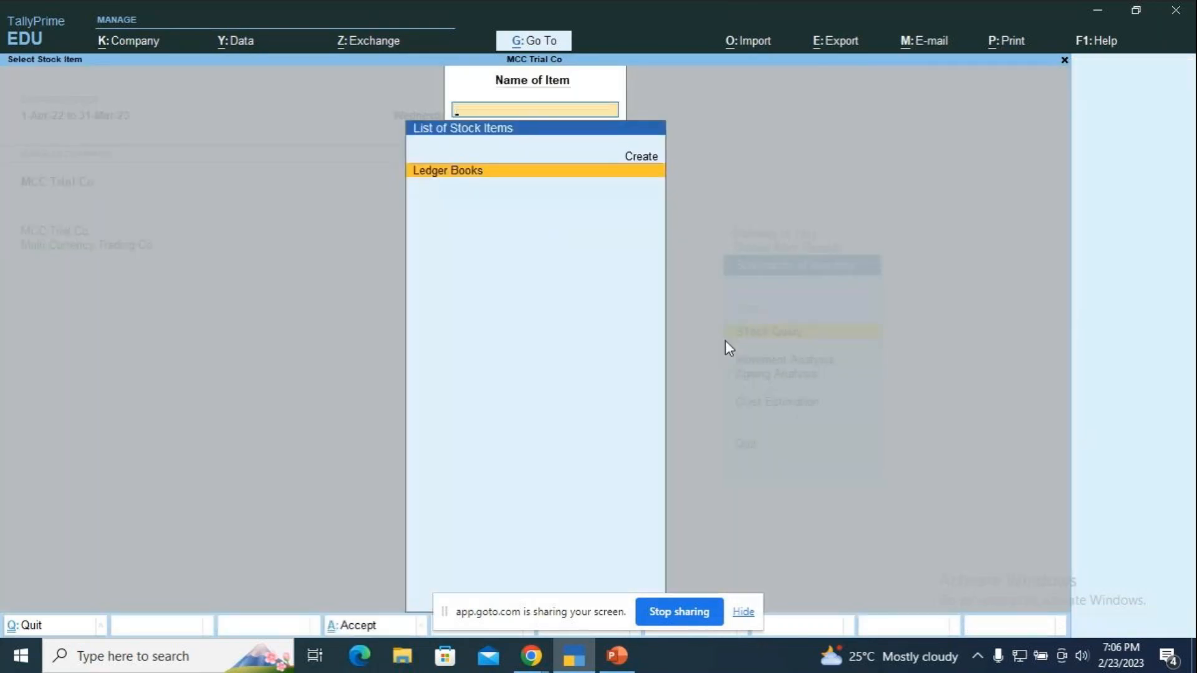
pyautogui.press('Escape')
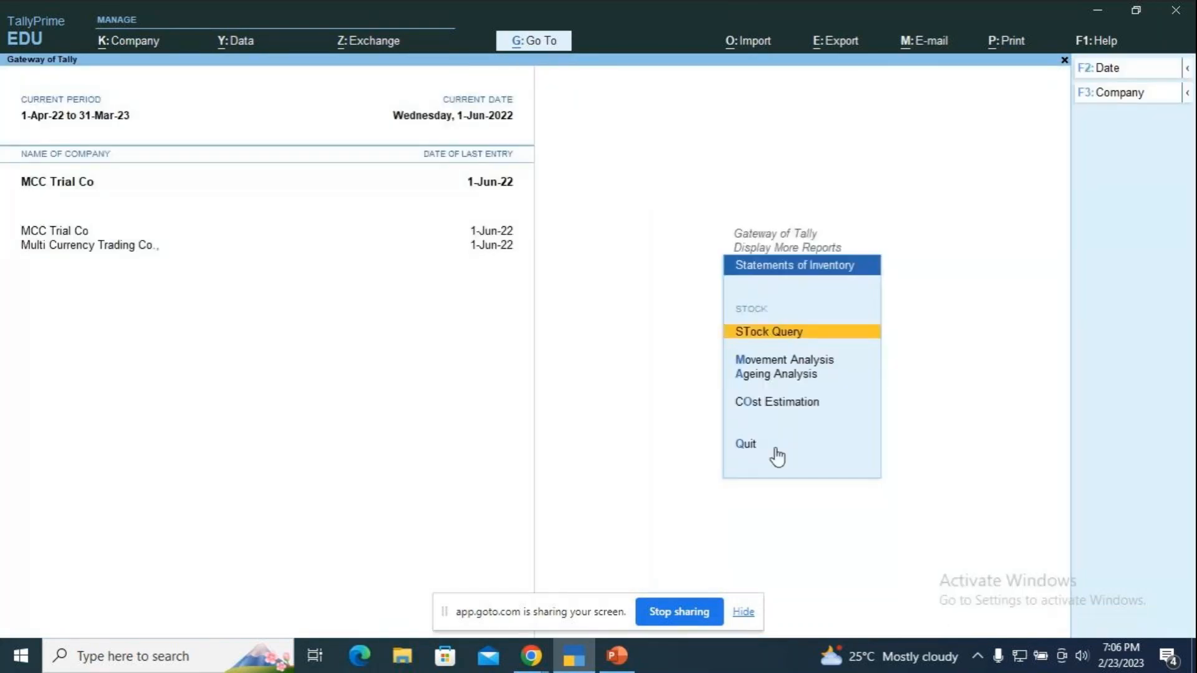
pyautogui.press('Escape')
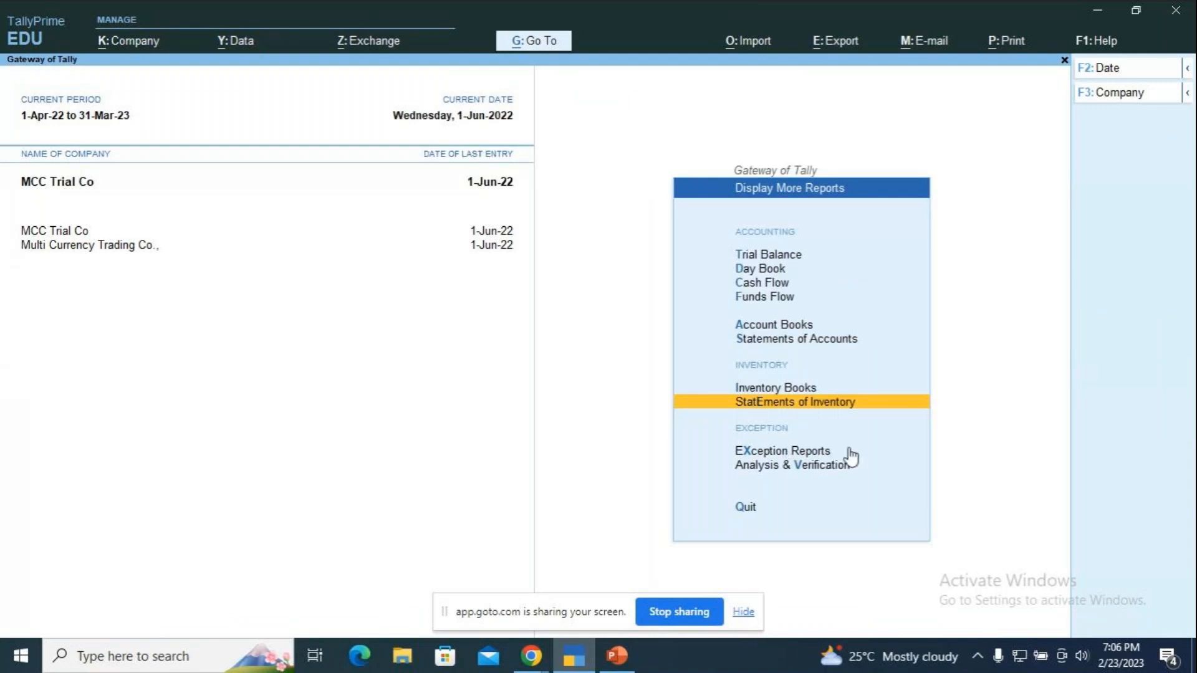
pyautogui.press('Escape')
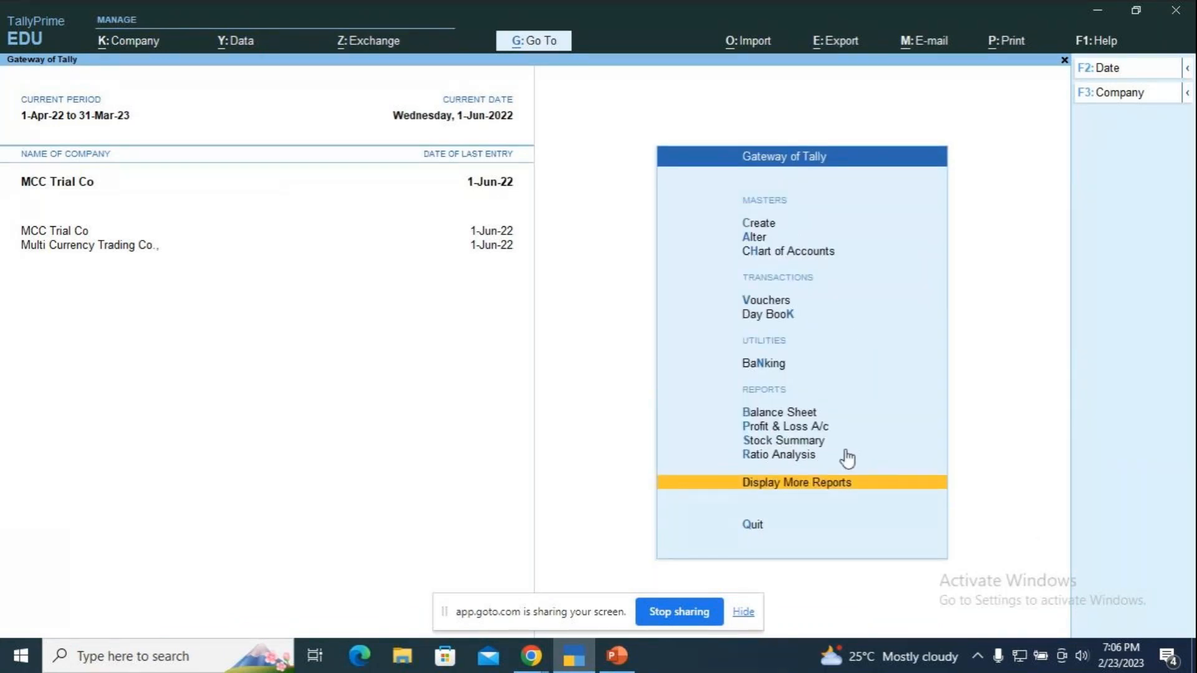
# Switch to the PowerPoint presentation and advance to the Physical Stock Voucher slide
pyautogui.hotkey('alt', 'Tab')
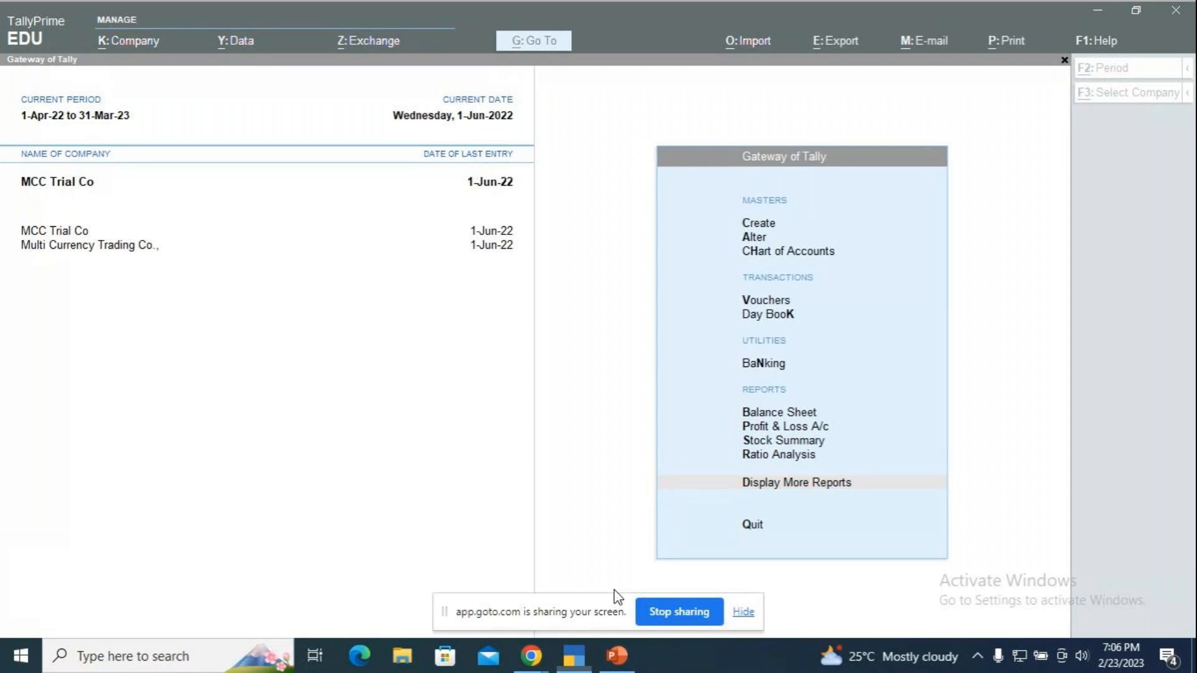
pyautogui.click(614, 589)
pyautogui.click(617, 655)
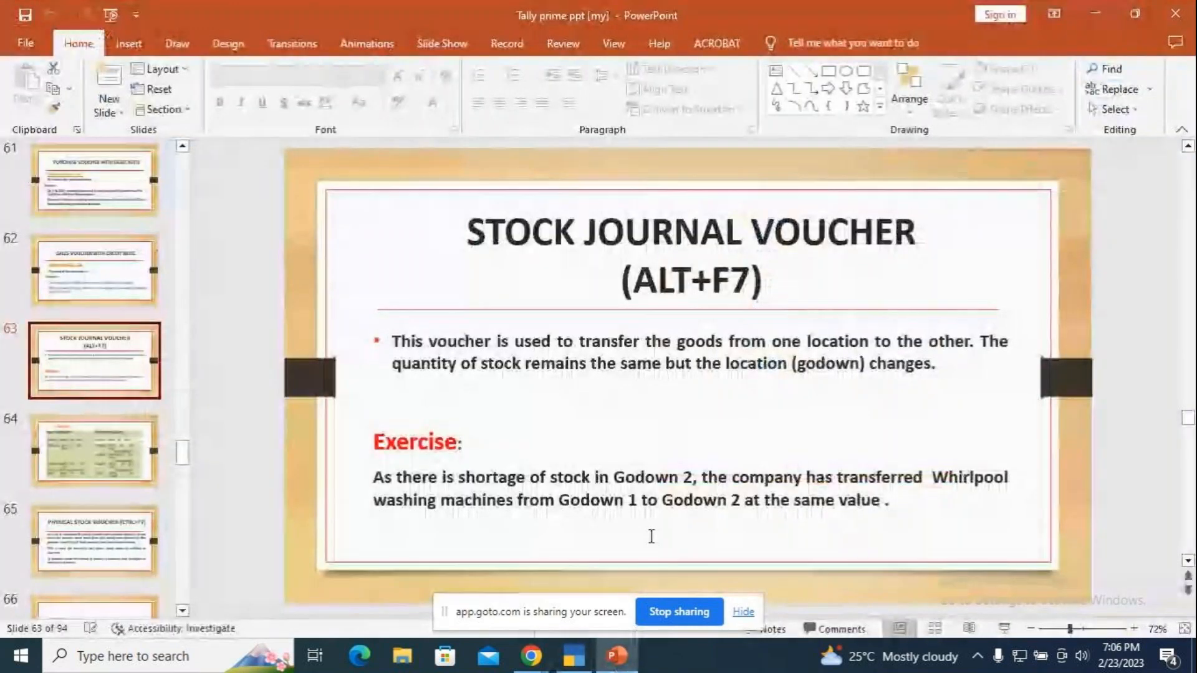
pyautogui.scroll(-1, 651, 523)
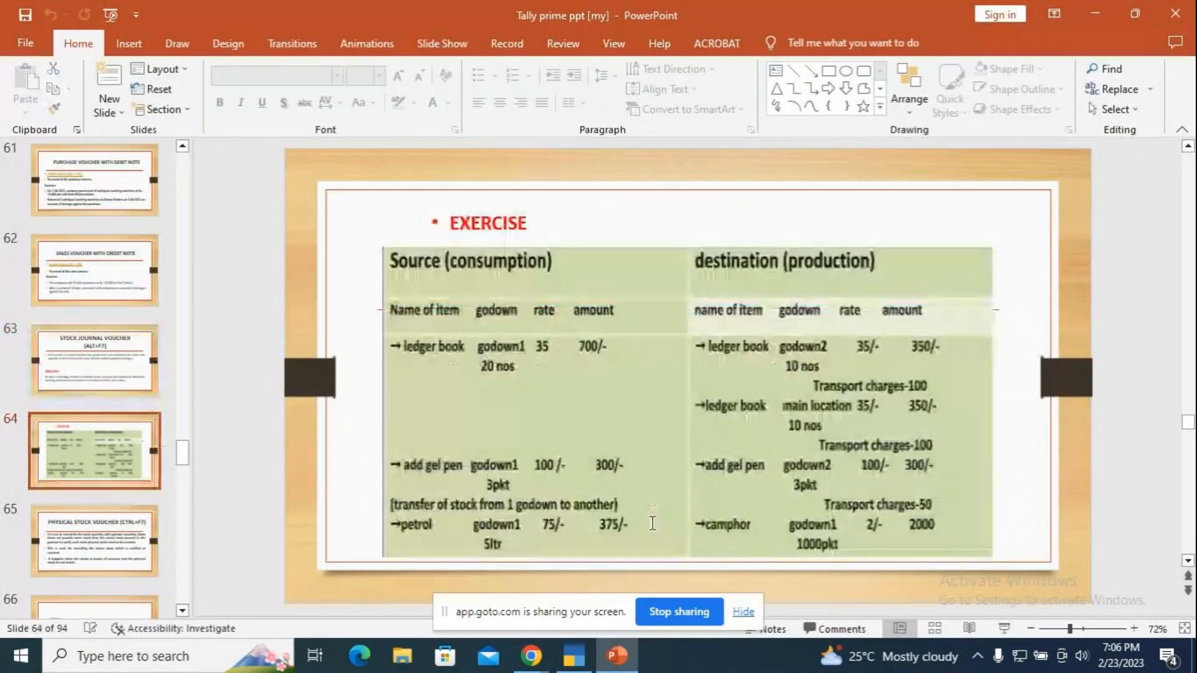
pyautogui.scroll(-1, 651, 523)
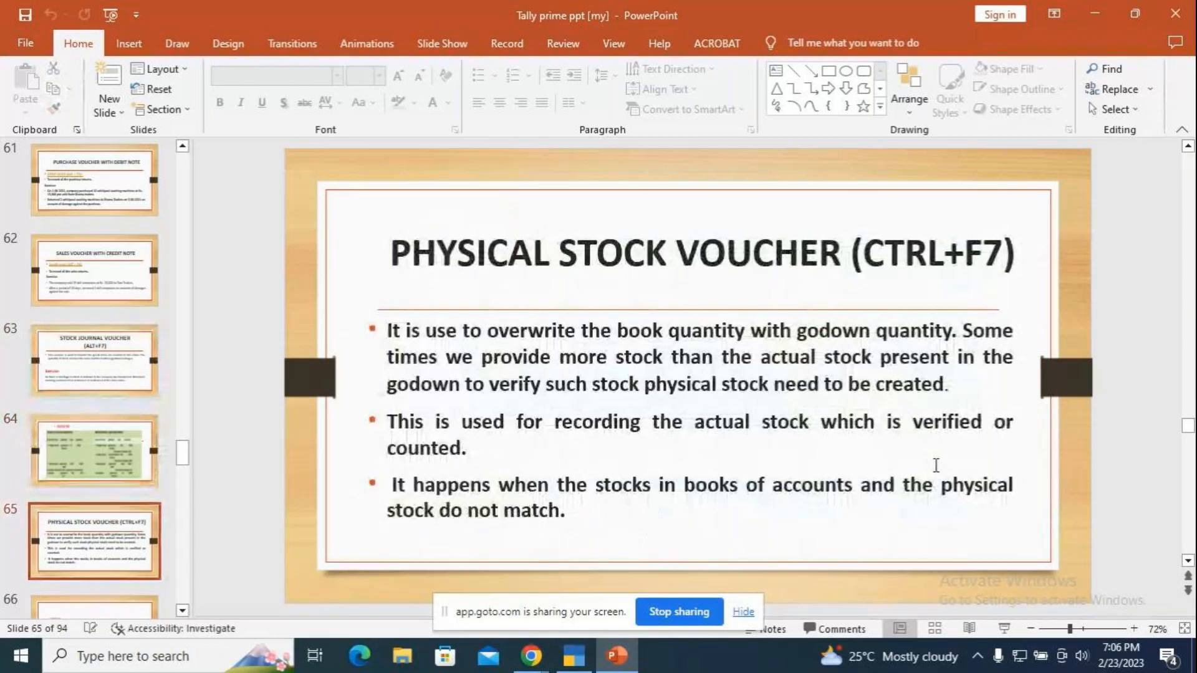
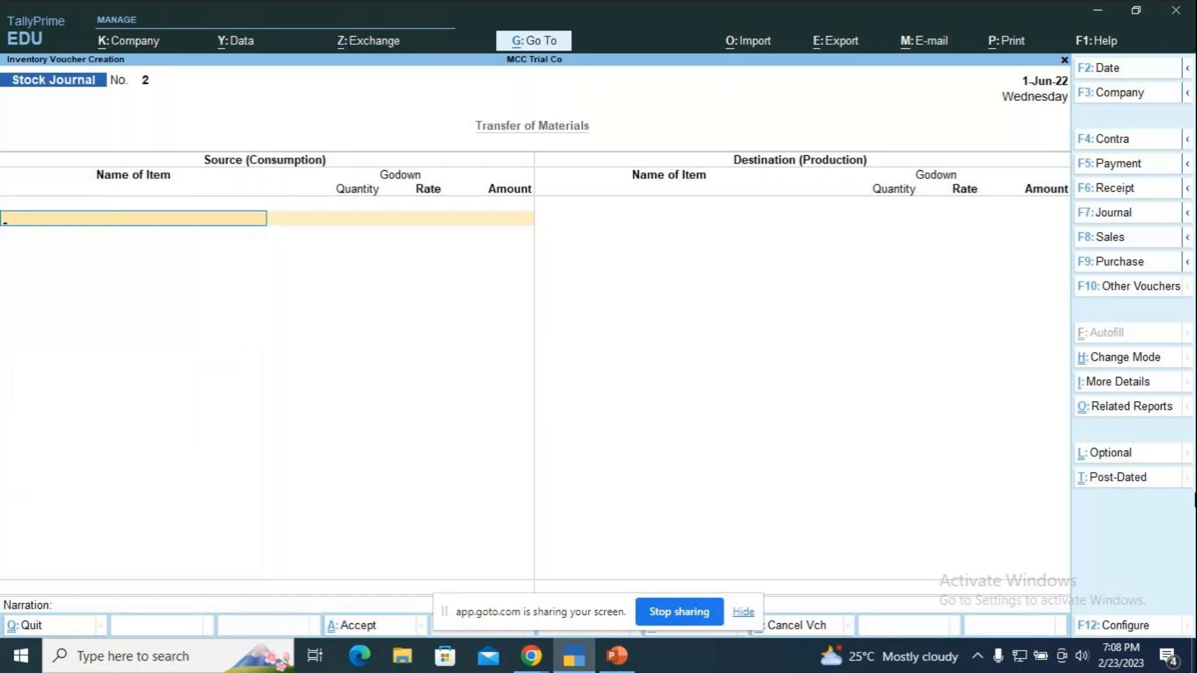
# Recheck the Physical Stock Voucher slide, return to TallyPrime and change the voucher type from Stock Journal to Physical Stock
pyautogui.press('alt')
pyautogui.hotkey('alt', 'Tab')
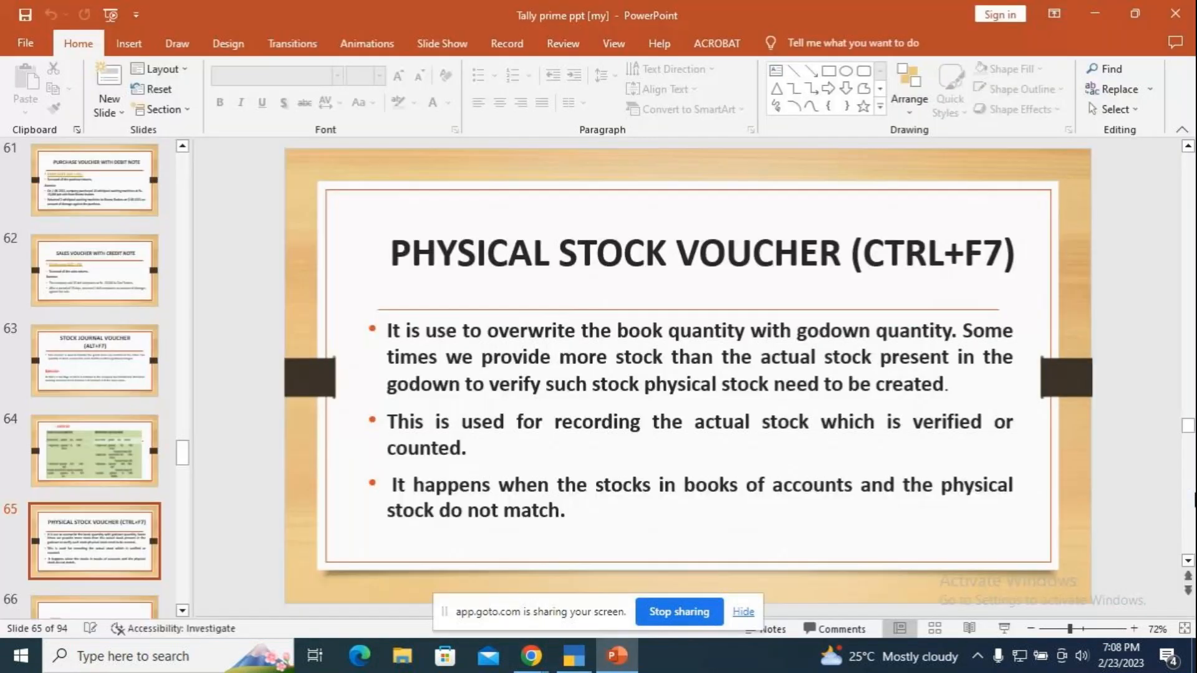
pyautogui.hotkey('alt', 'Tab')
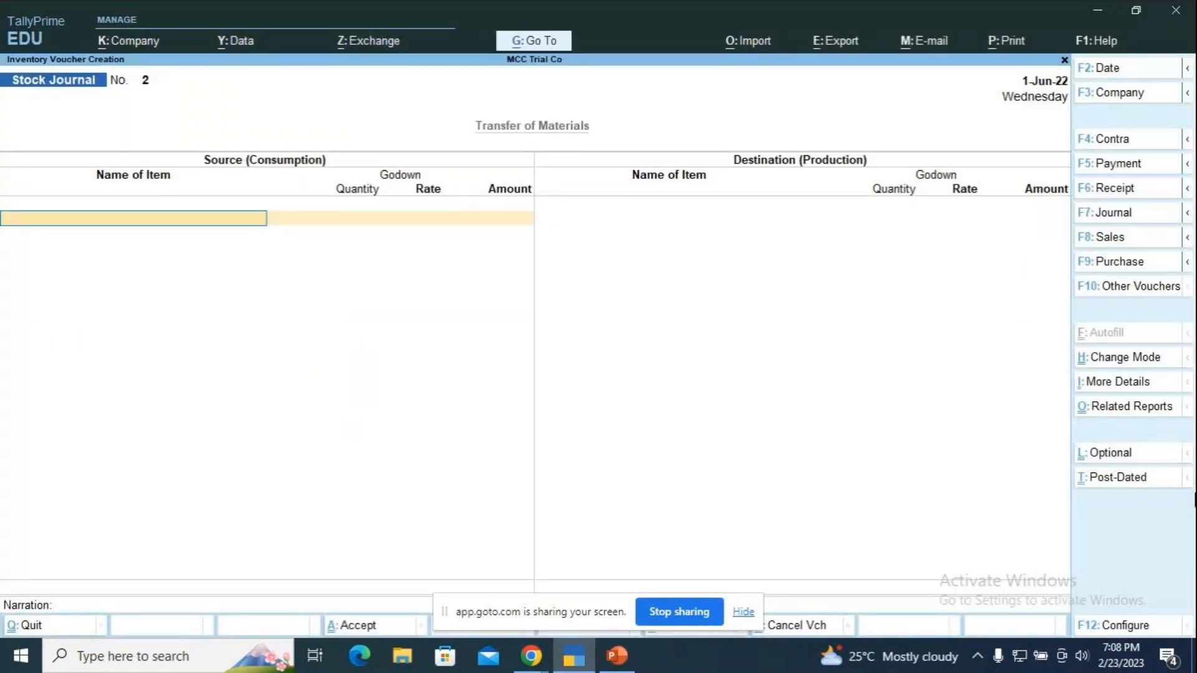
pyautogui.press('ctrl')
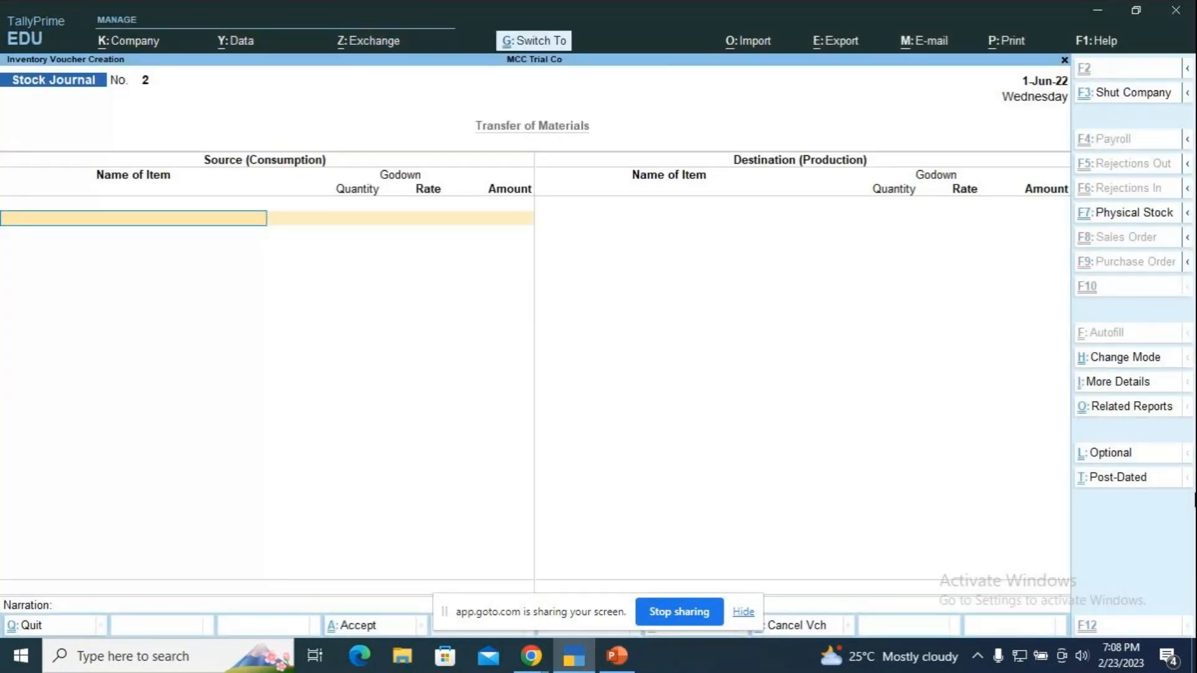
pyautogui.hotkey('ctrl', 'F7')
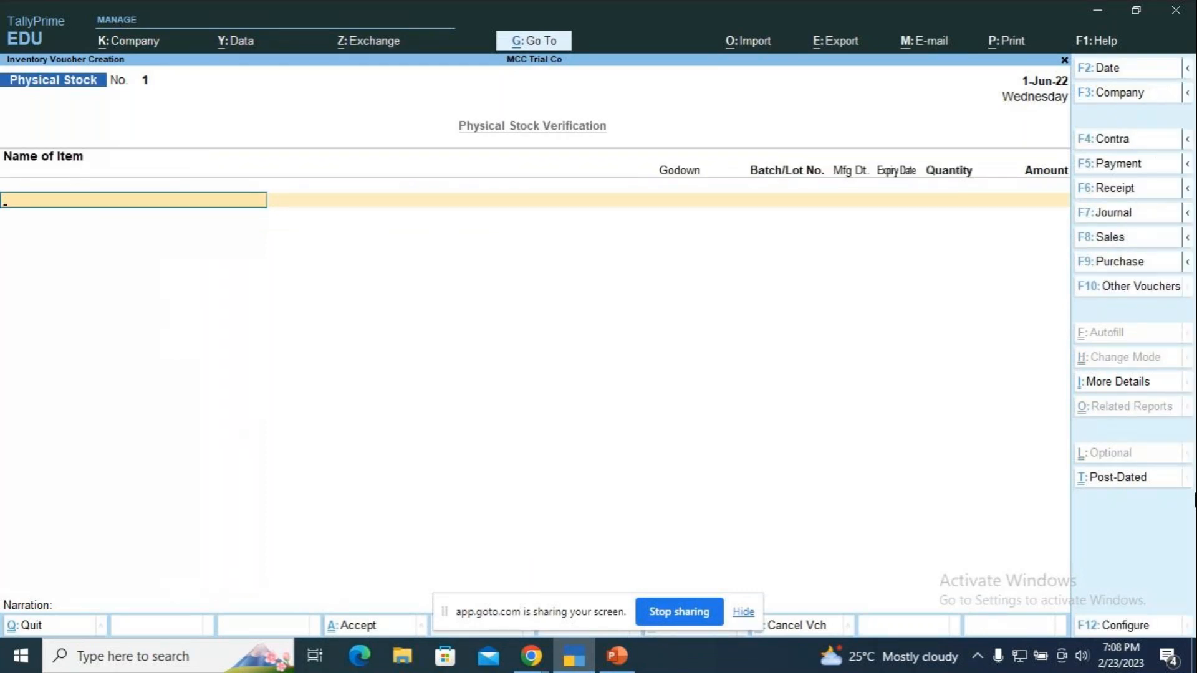
# Date the Physical Stock voucher 2-Jun-22 and select Ledger Books in Jayanagar Godown
pyautogui.press('F2')
pyautogui.press('Return')
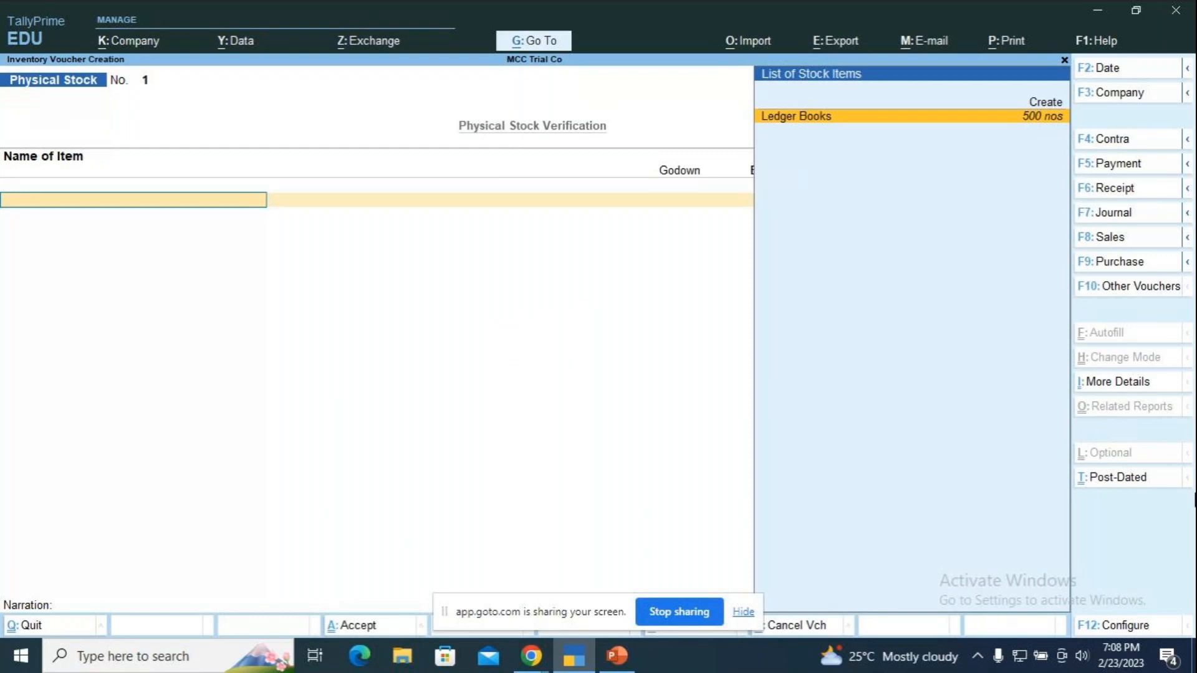
pyautogui.press('Return')
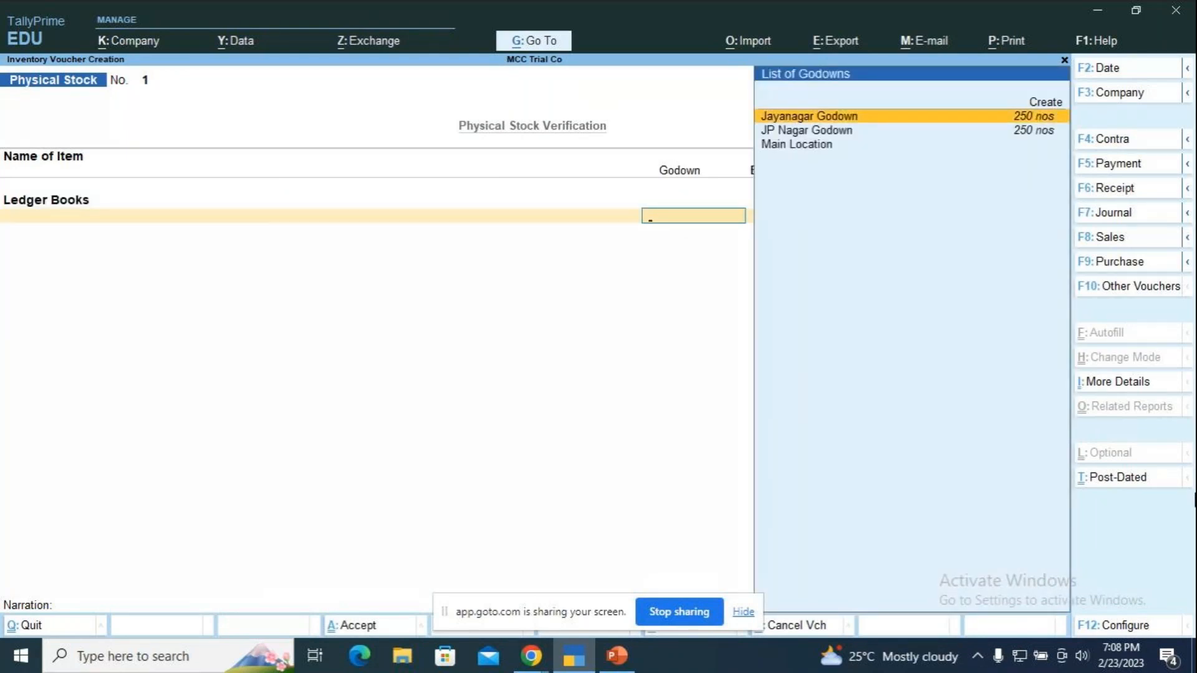
pyautogui.press('Return')
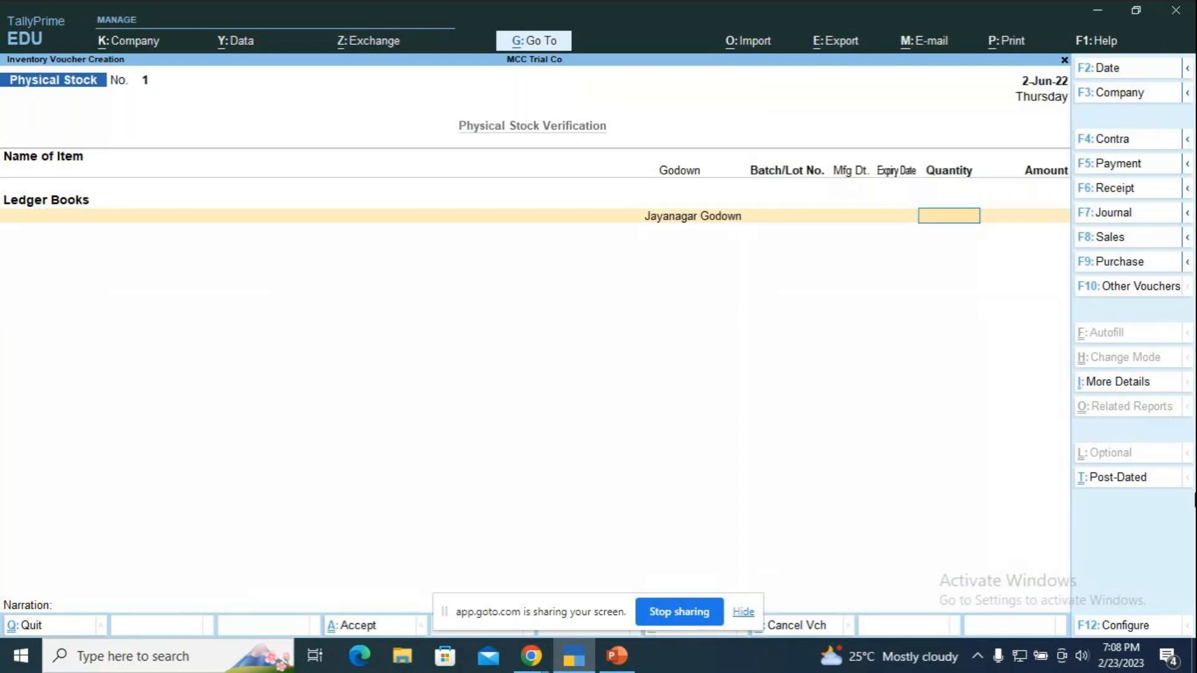
# Recheck the godown selection, keep Jayanagar Godown and set the physical quantity of Ledger Books to 240 nos
pyautogui.press('BackSpace')
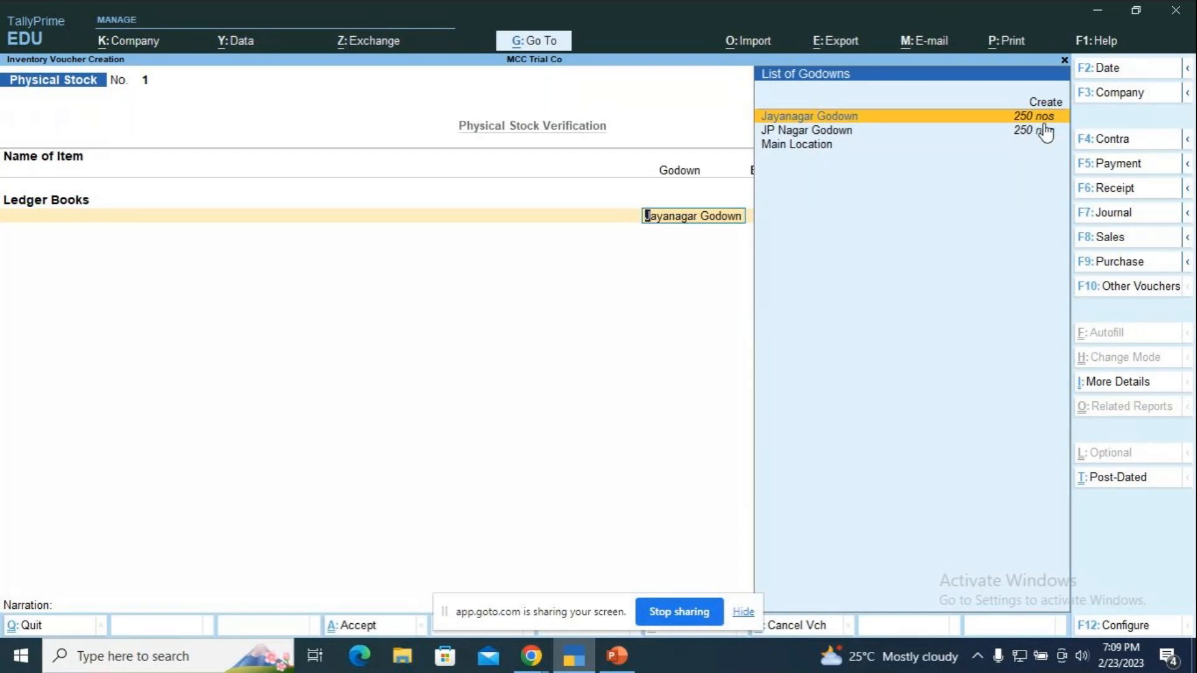
pyautogui.press('Return')
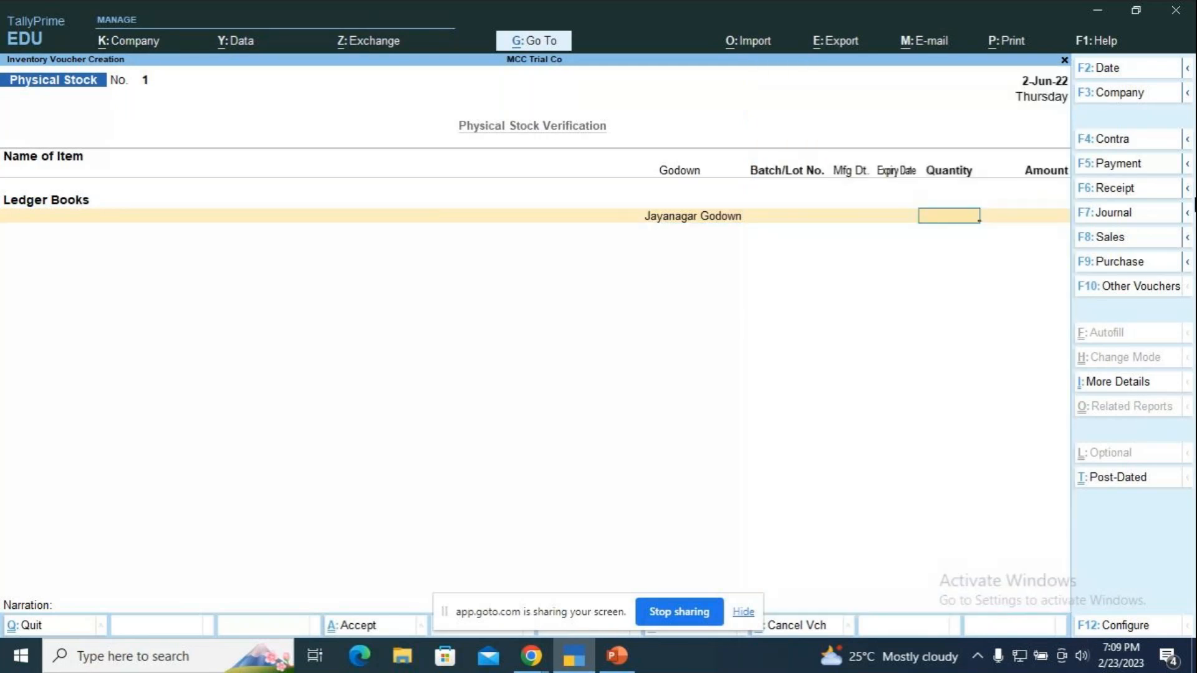
pyautogui.write('240')
pyautogui.press('Return')
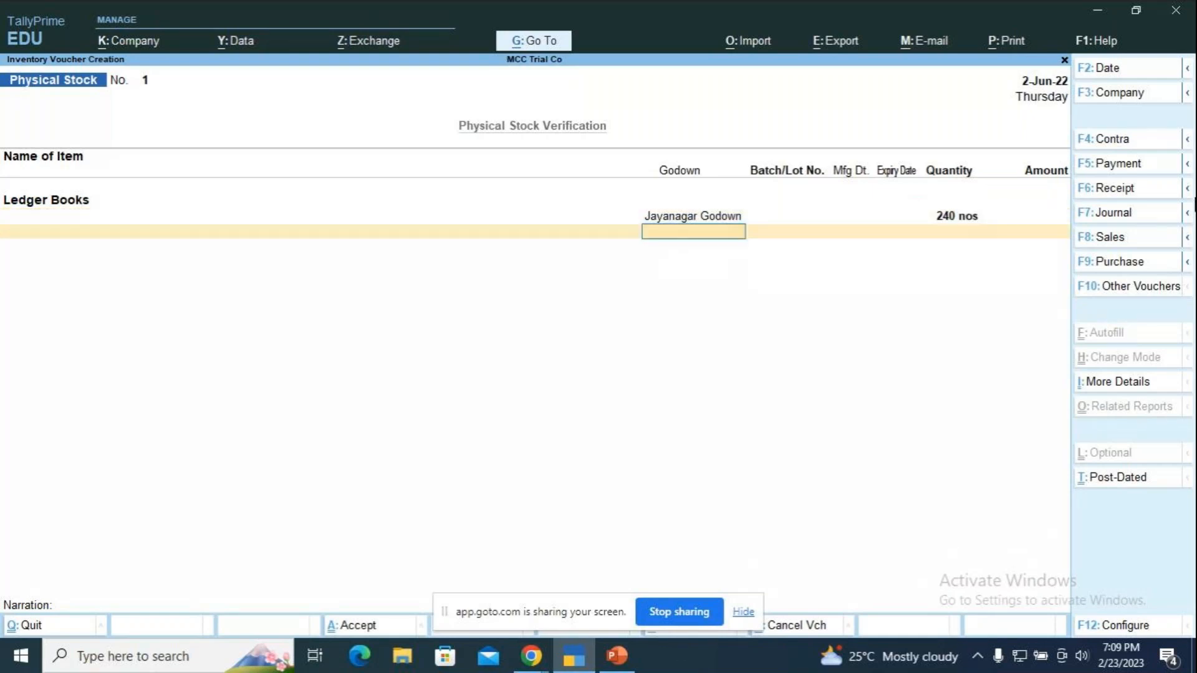
# Finish the item entry, add the narration "being exsisting stock of ledger book left in jayangar godown" and save the Physical Stock voucher
pyautogui.press('Return')
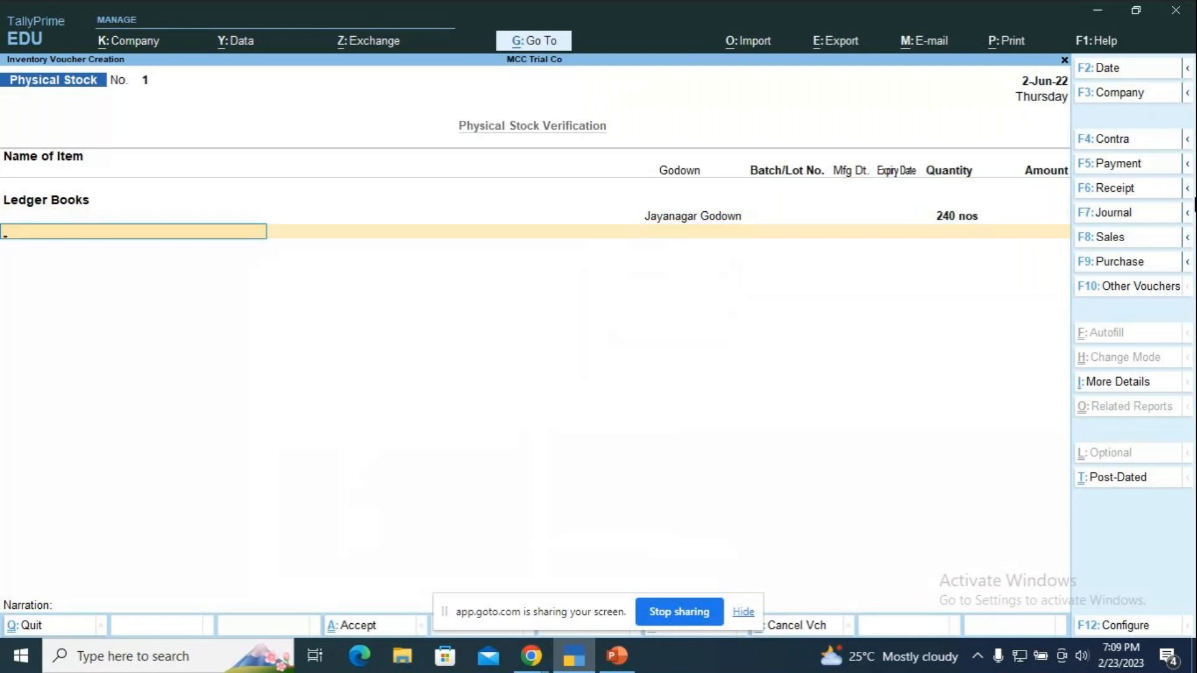
pyautogui.press('Return')
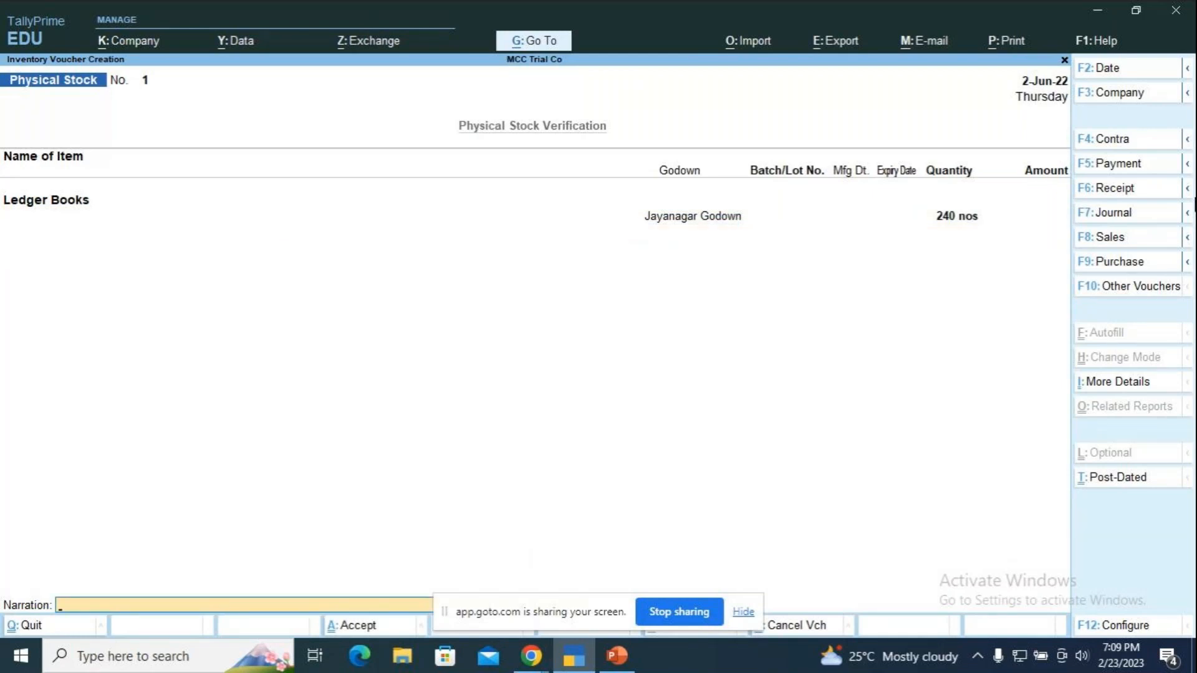
pyautogui.write('being exsisting stock of')
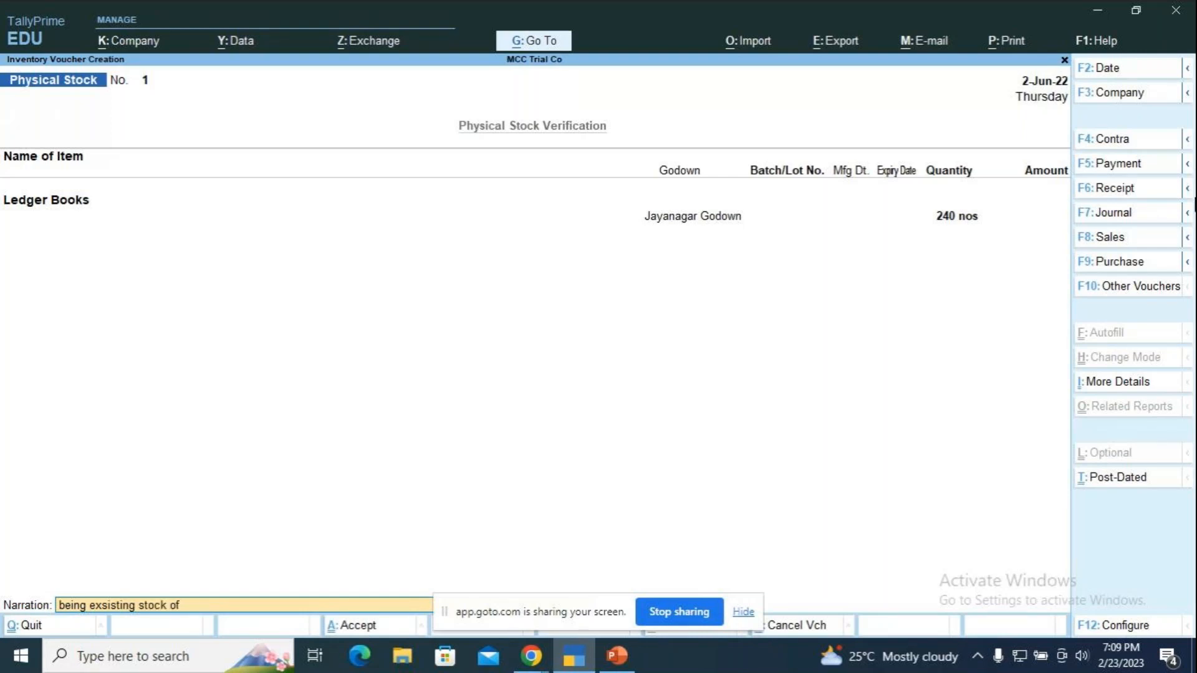
pyautogui.write(' ledger book left in jayangar')
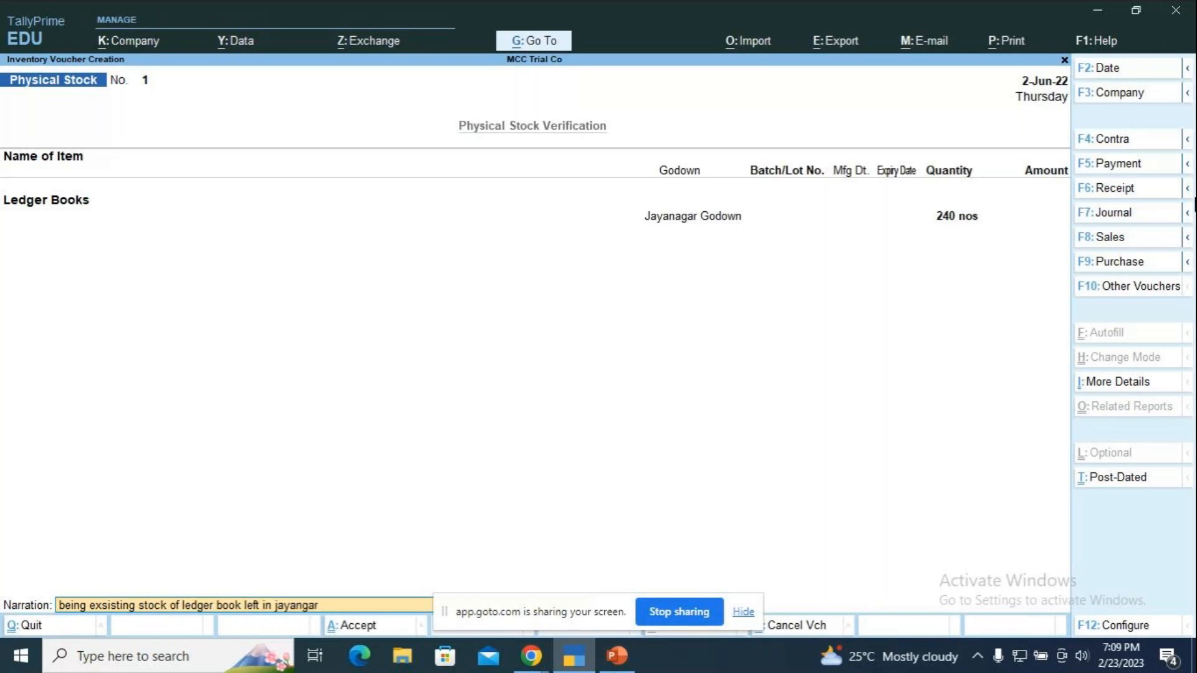
pyautogui.write(' godown')
pyautogui.press('Return')
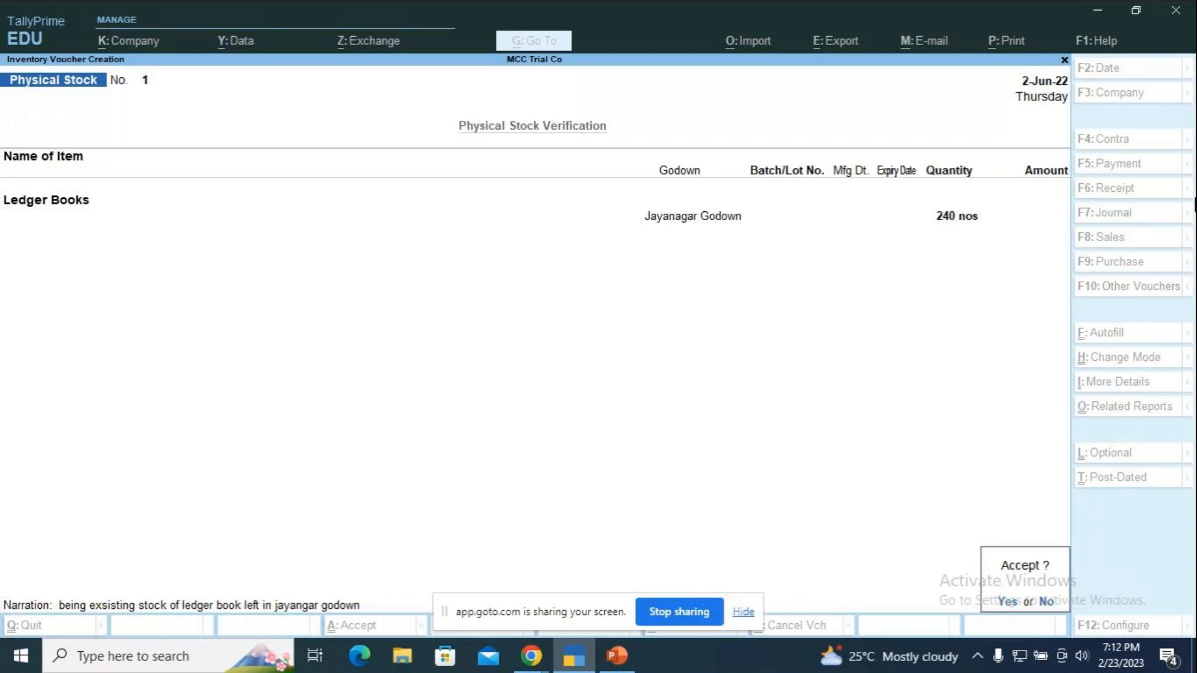
pyautogui.press('Return')
# Leave voucher entry, open the Stock Summary and drill down through Ledger Books to its June vouchers
pyautogui.press('Escape')
pyautogui.press('Down')
pyautogui.press('Down')
pyautogui.press('Down')
pyautogui.press('Down')
pyautogui.press('Down')
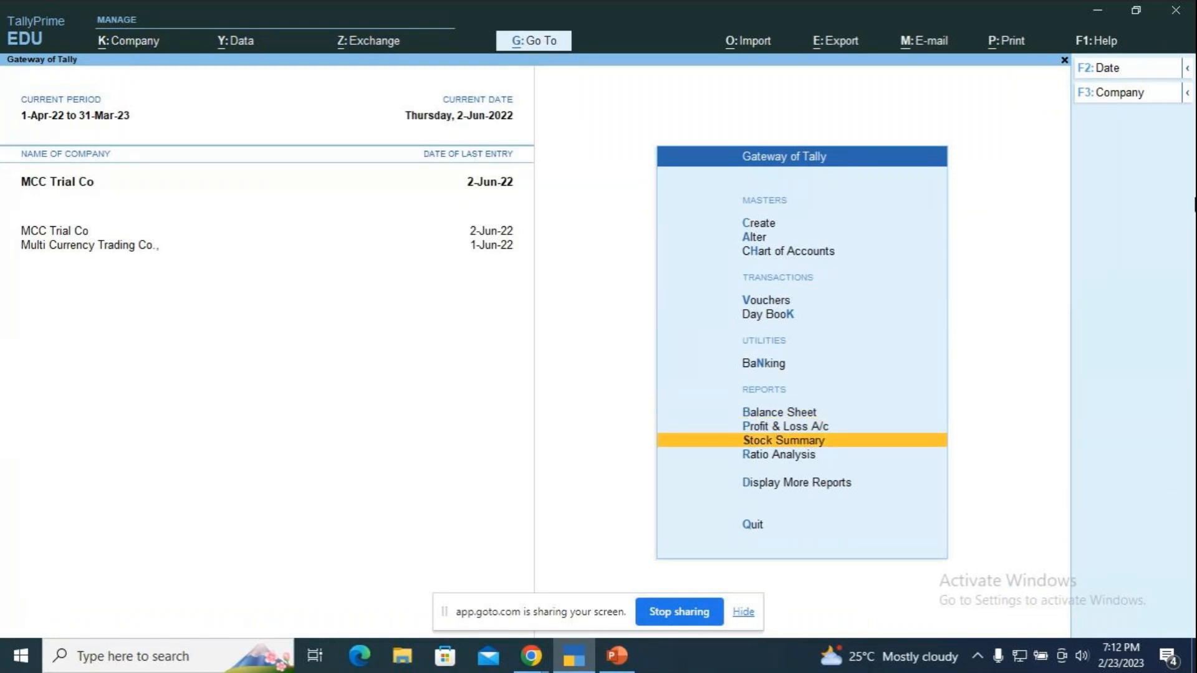
pyautogui.press('Return')
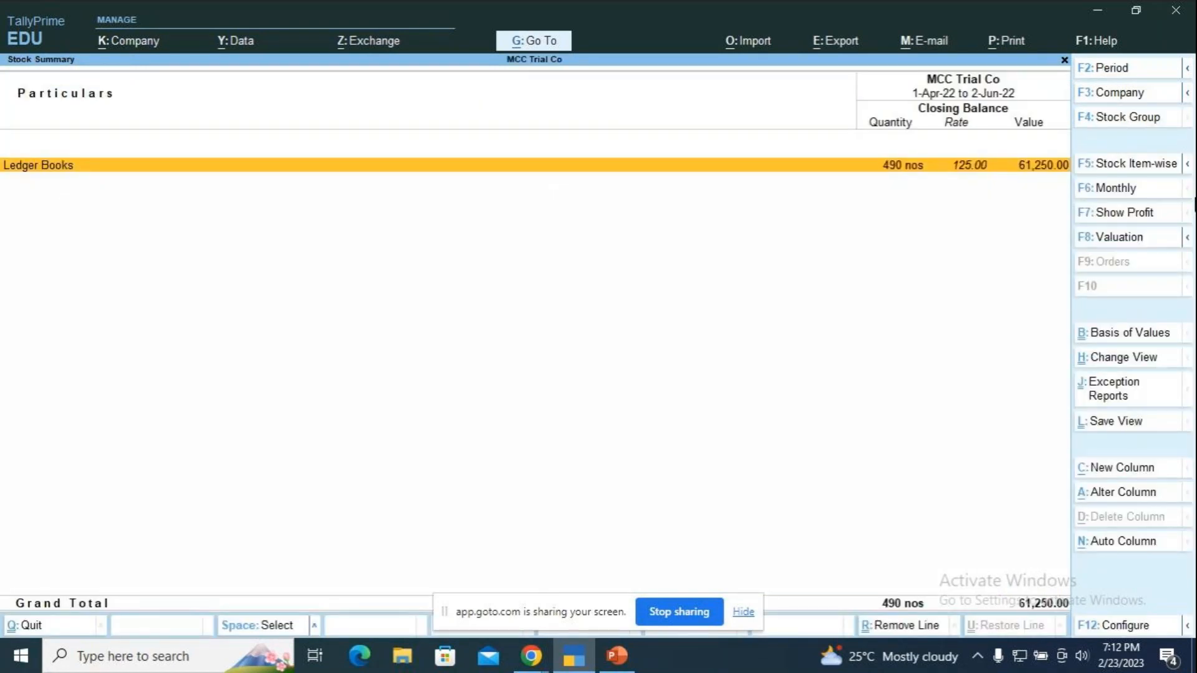
pyautogui.press('Return')
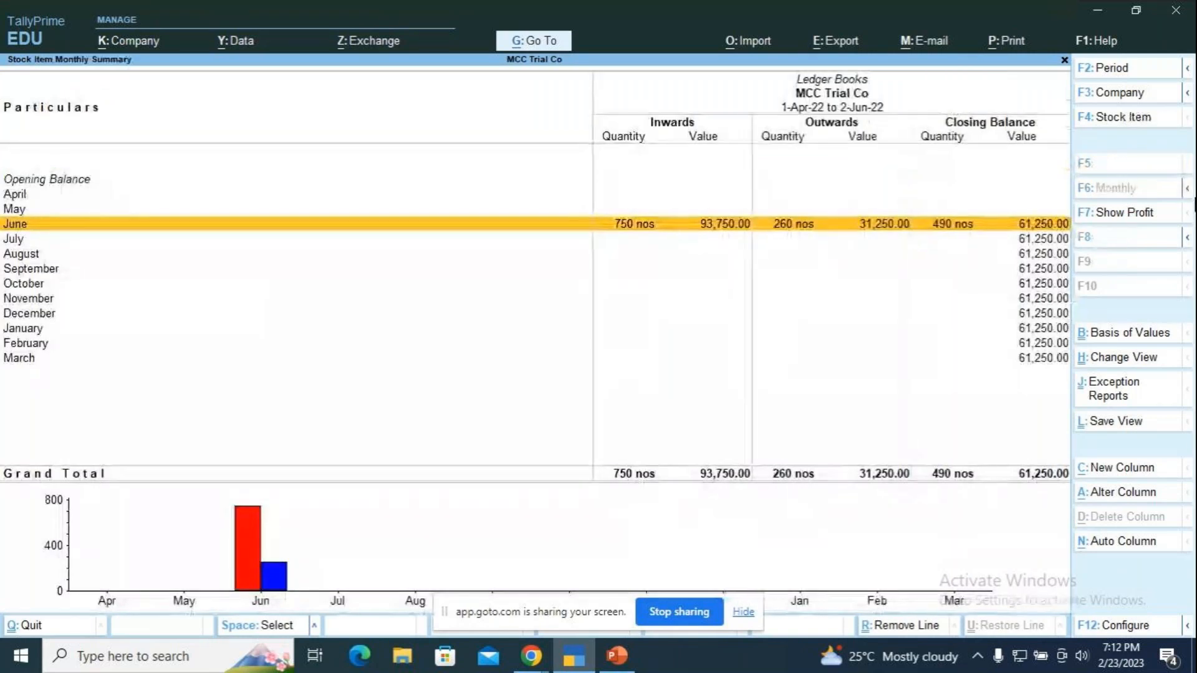
pyautogui.press('Return')
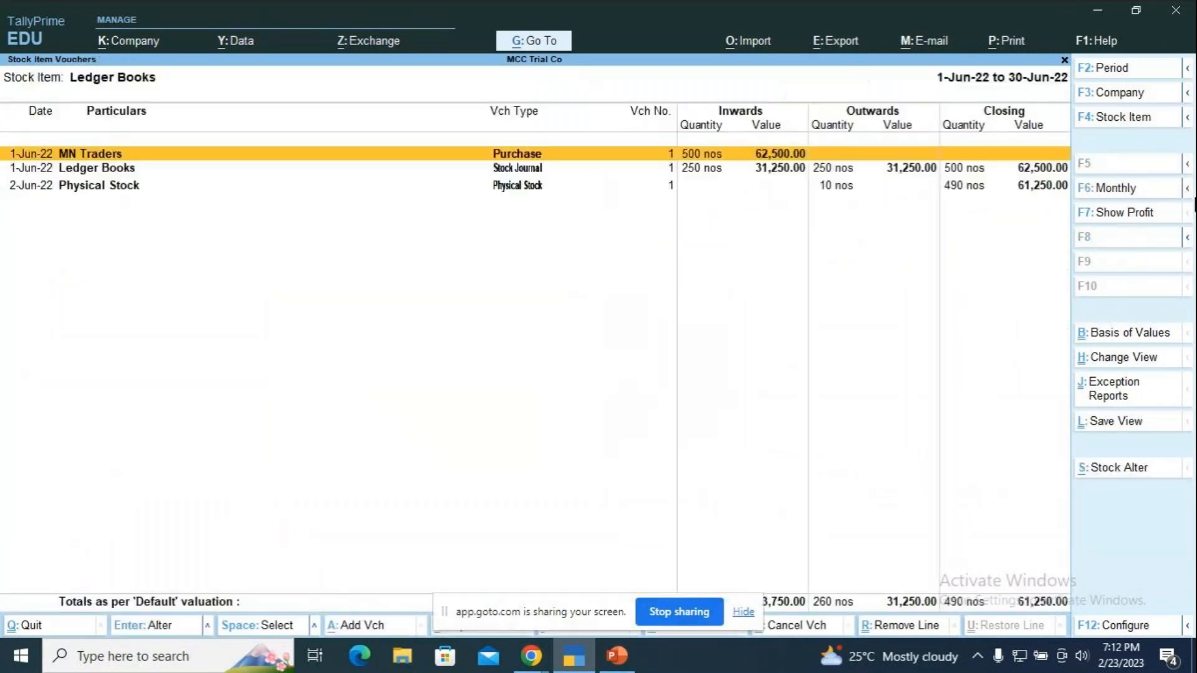
# Open the 2-Jun-22 Physical Stock voucher from the Ledger Books voucher list to review its details
pyautogui.press('Down')
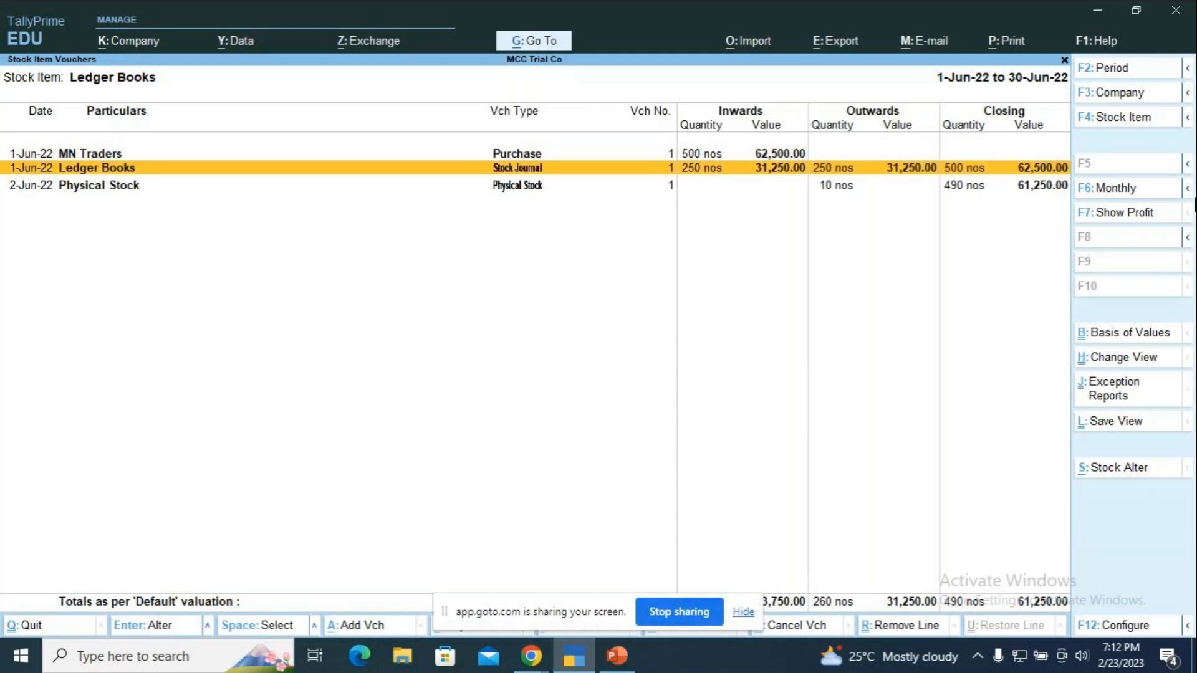
pyautogui.press('Down')
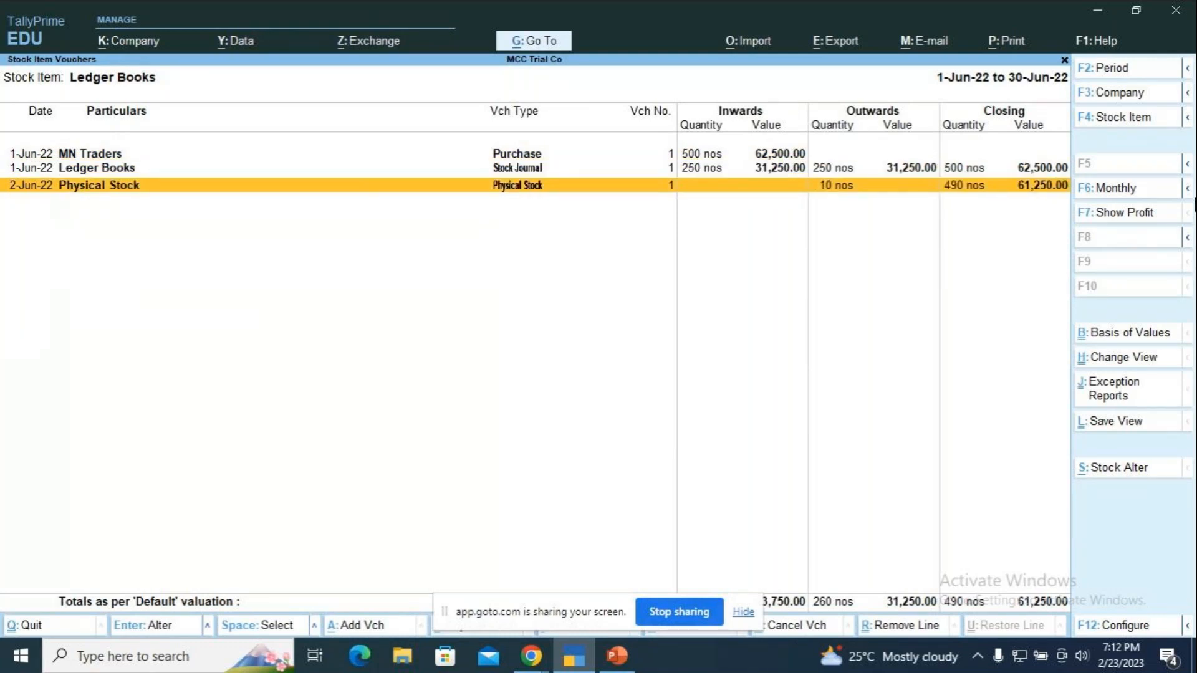
pyautogui.press('Return')
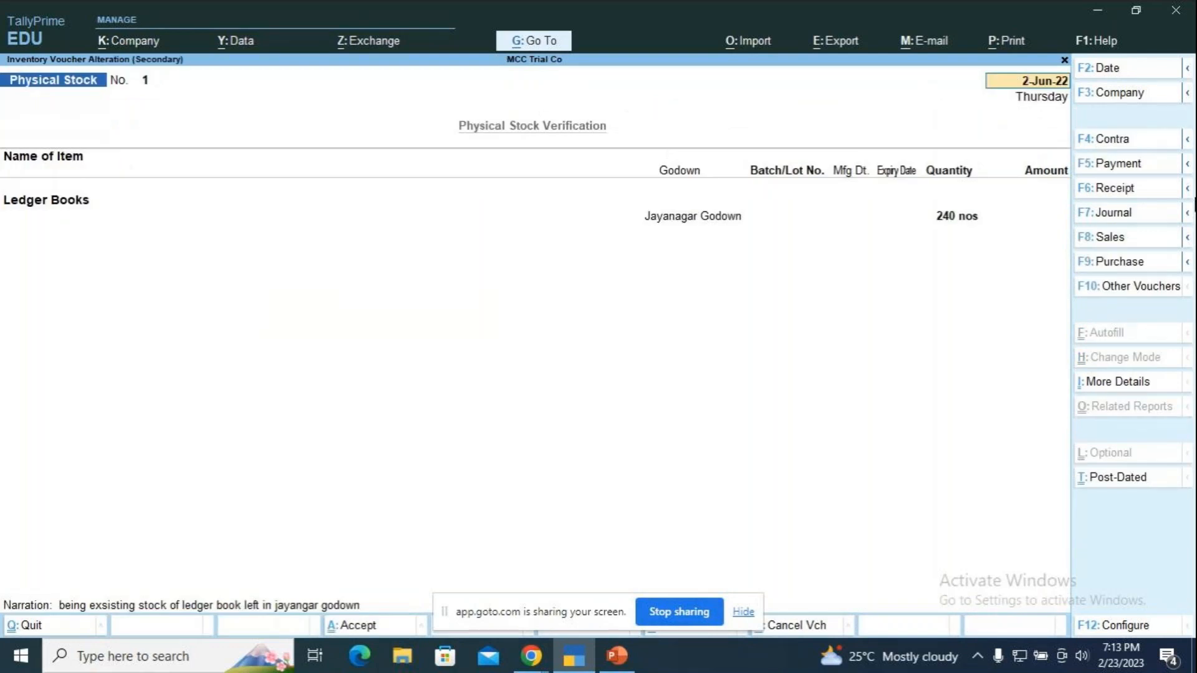
# Close the physical stock voucher and the stock item's monthly summary to return to the Gateway of Tally
pyautogui.press('Escape')
pyautogui.press('y')
pyautogui.press('Escape')
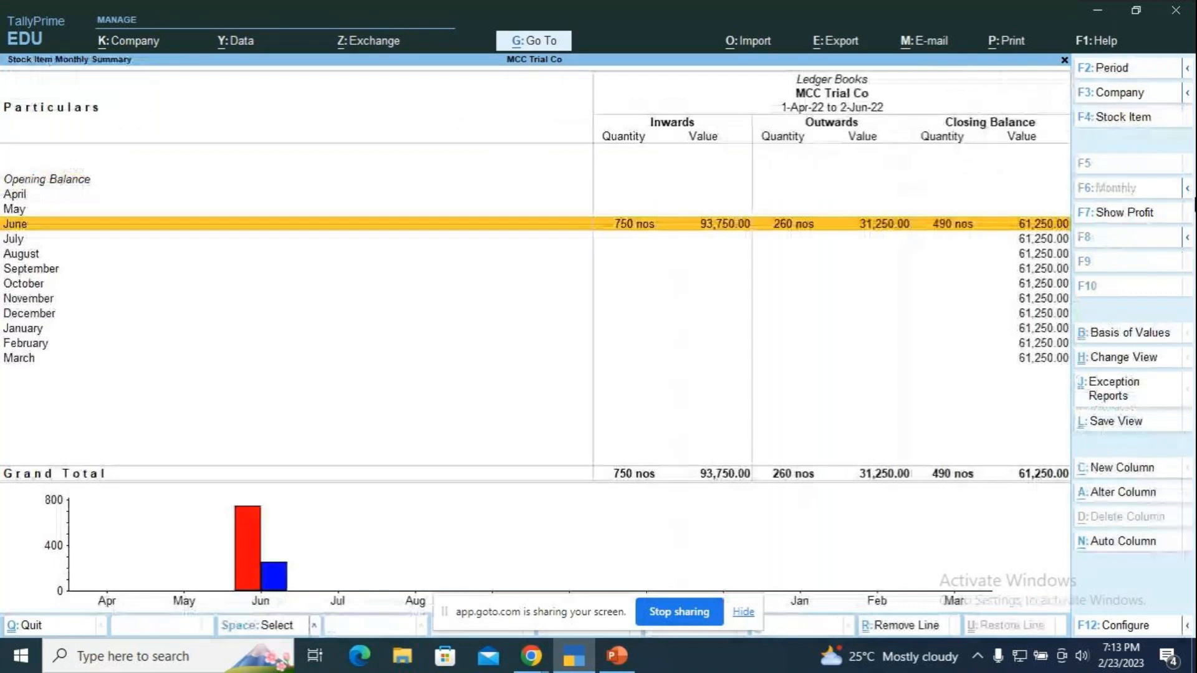
pyautogui.press('Escape')
pyautogui.press('Escape')
# Open the Inventory Books among the additional reports
pyautogui.press('Down')
pyautogui.press('Down')
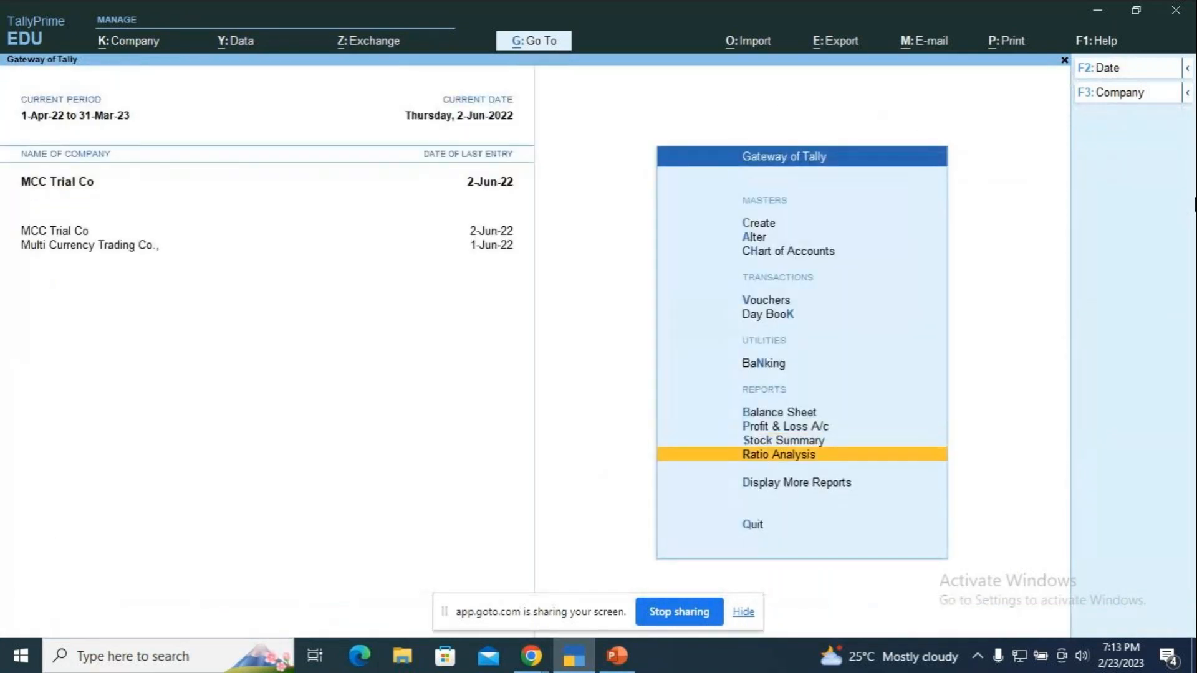
pyautogui.press('Return')
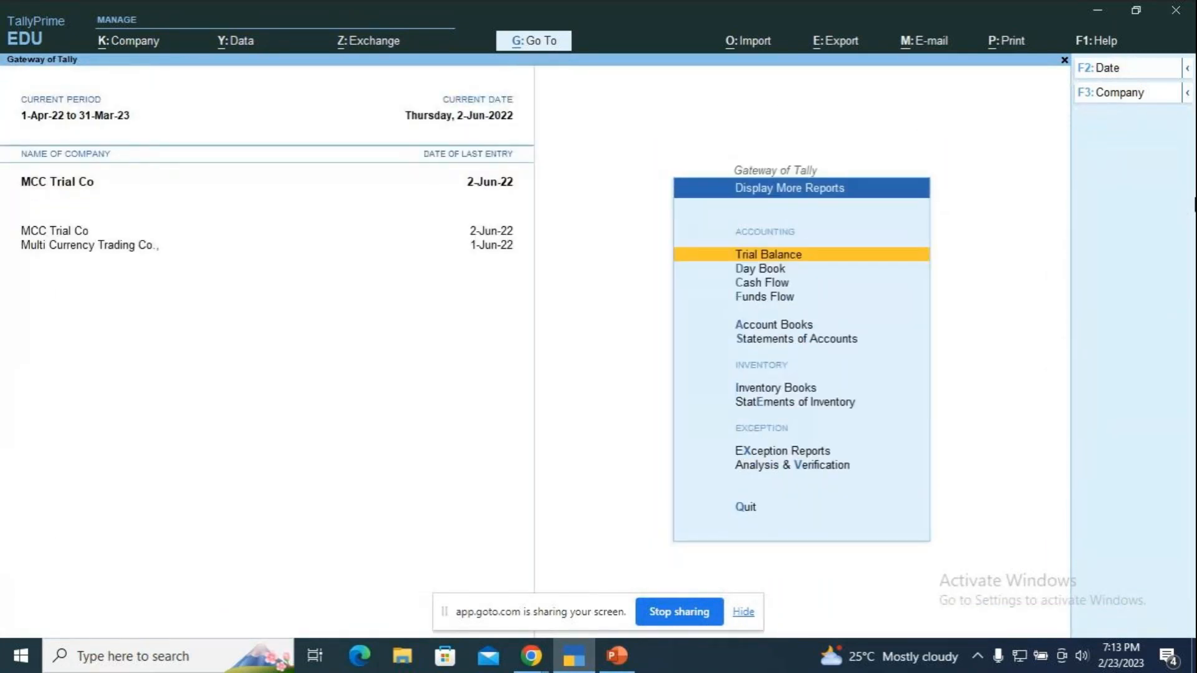
pyautogui.press('Down')
pyautogui.press('Down')
pyautogui.press('Down')
pyautogui.press('Down')
pyautogui.press('Down')
pyautogui.press('Down')
pyautogui.press('Down')
pyautogui.press('Up')
pyautogui.press('Return')
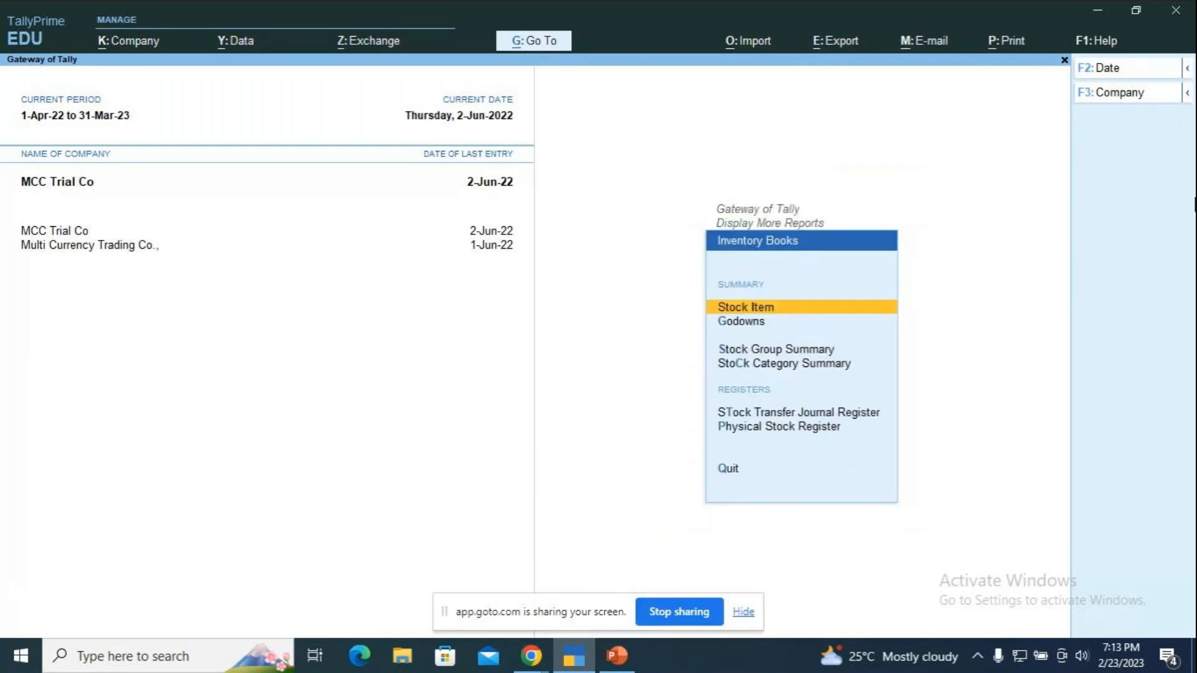
# View the Ledger Books voucher listed for June in the Physical Stock Register
pyautogui.press('Down')
pyautogui.press('Down')
pyautogui.press('Down')
pyautogui.press('Down')
pyautogui.press('Down')
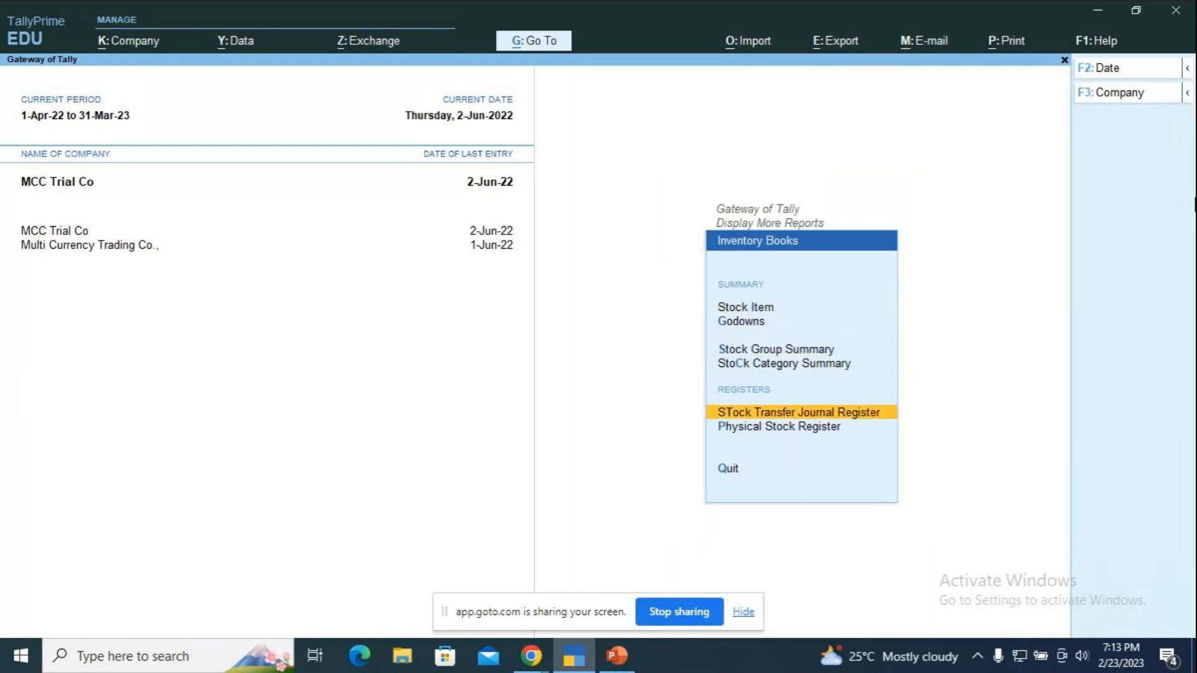
pyautogui.press('Return')
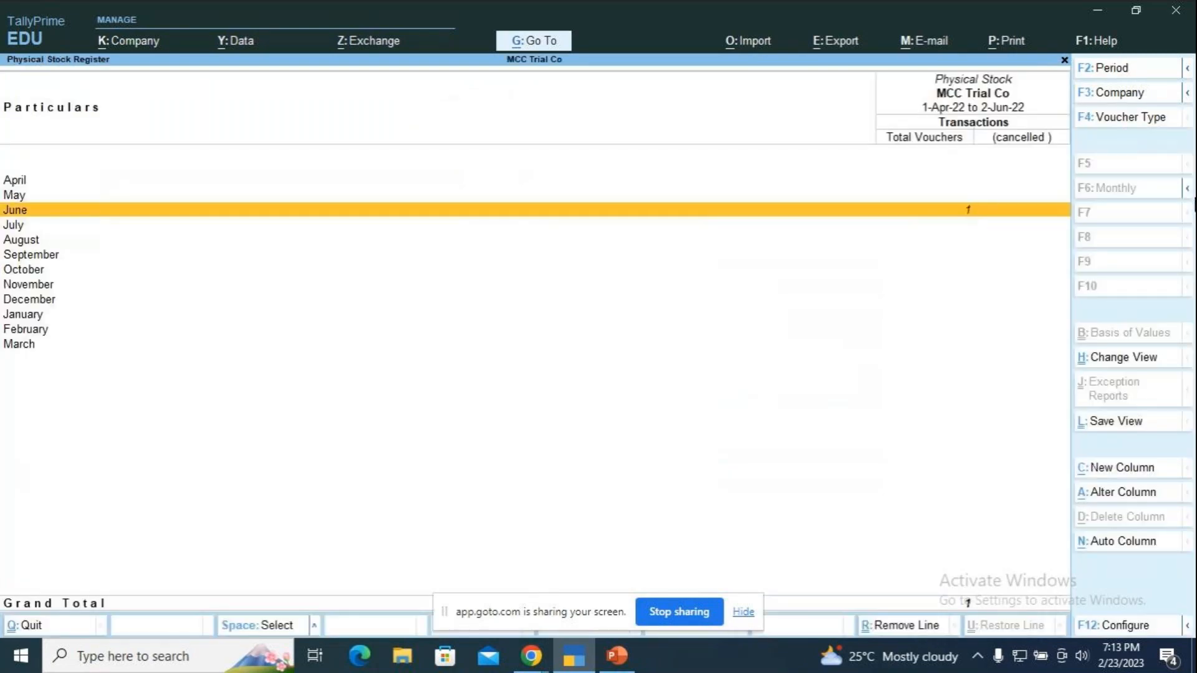
pyautogui.press('Return')
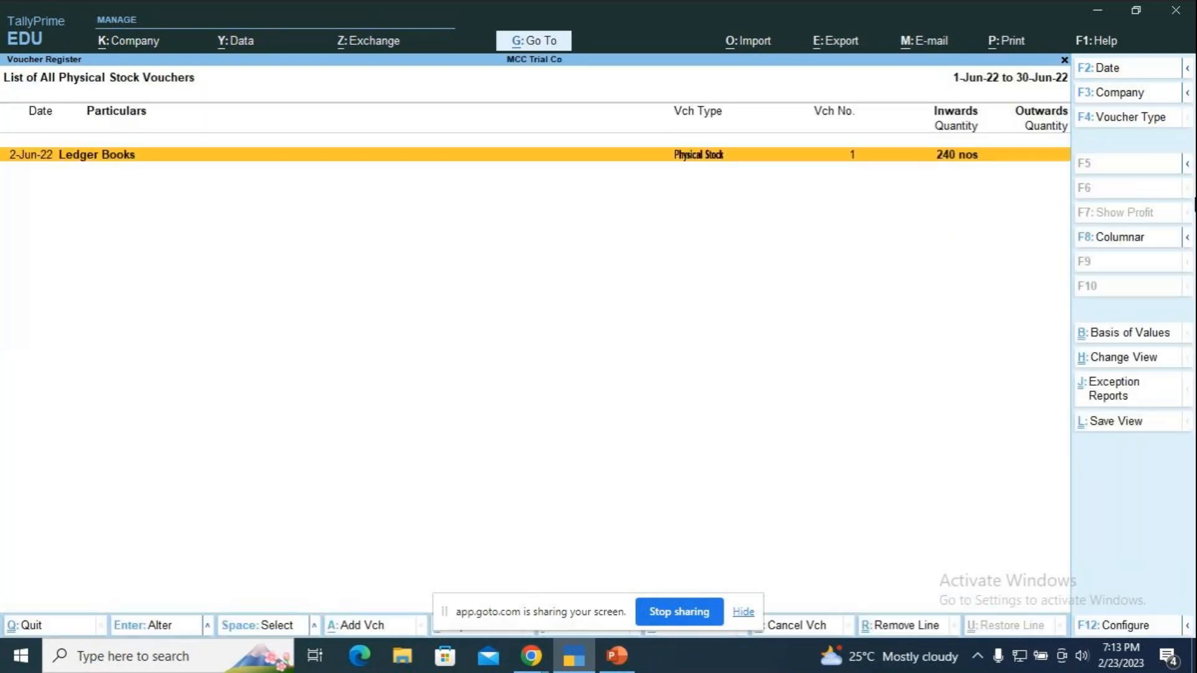
pyautogui.press('Return')
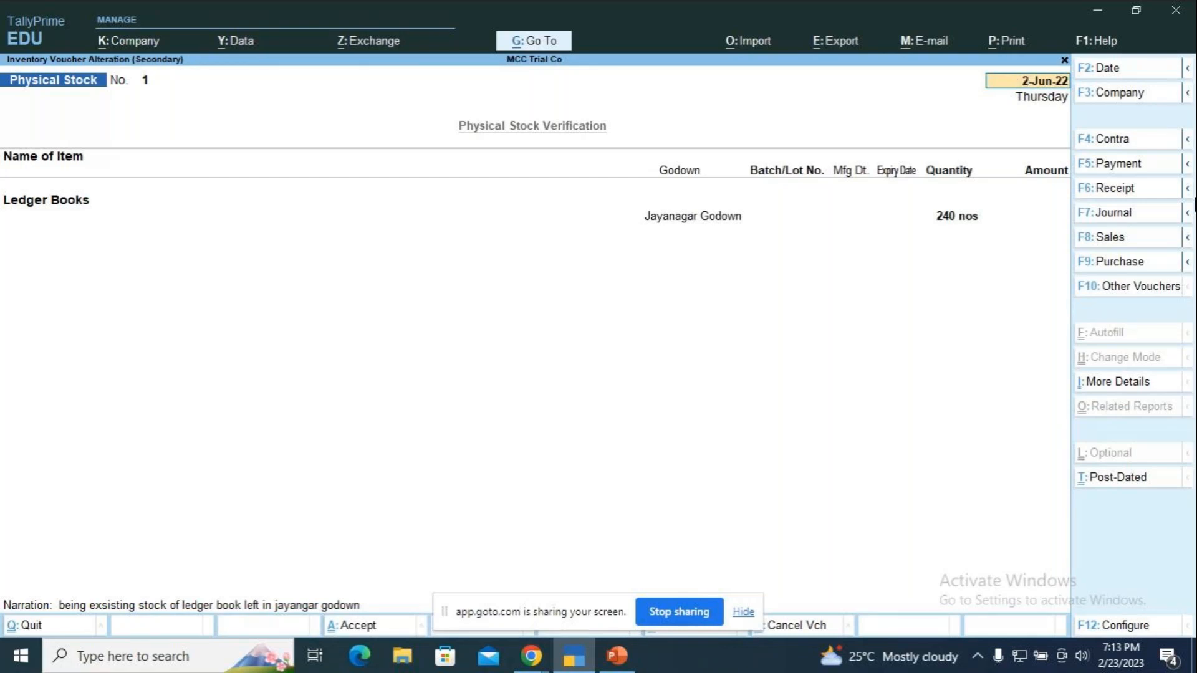
# Close the Ledger Books voucher and the Physical Stock Register to return to the additional reports
pyautogui.press('Escape')
pyautogui.press('Return')
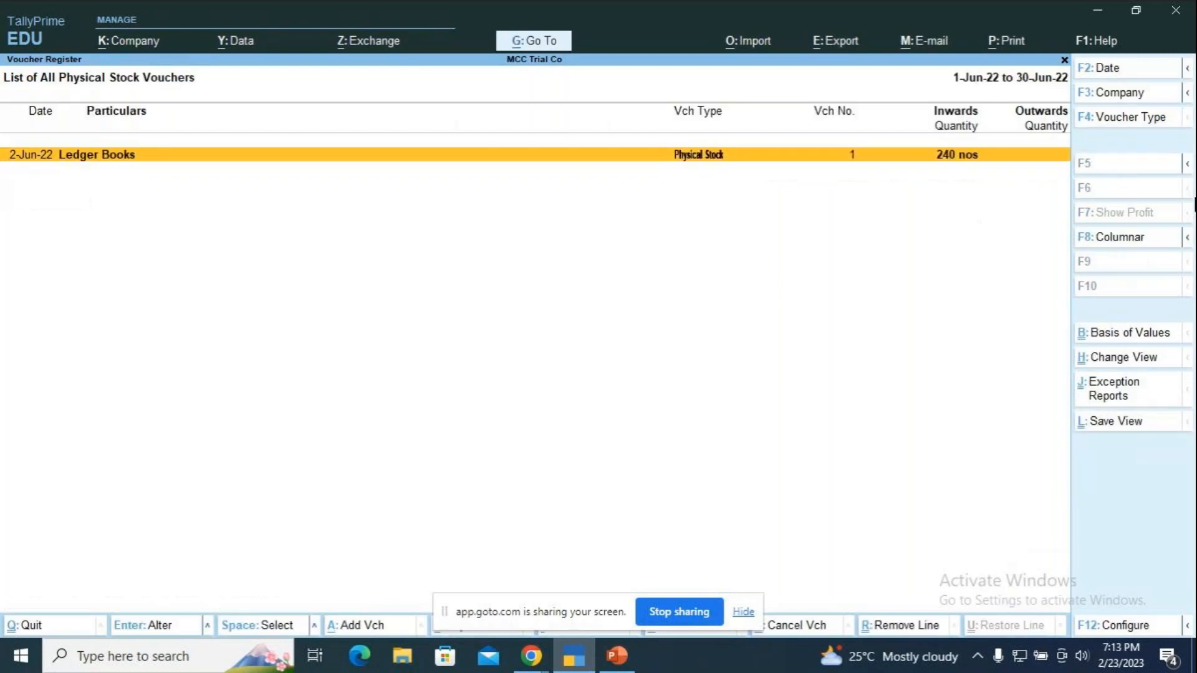
pyautogui.press('Escape')
pyautogui.press('Escape')
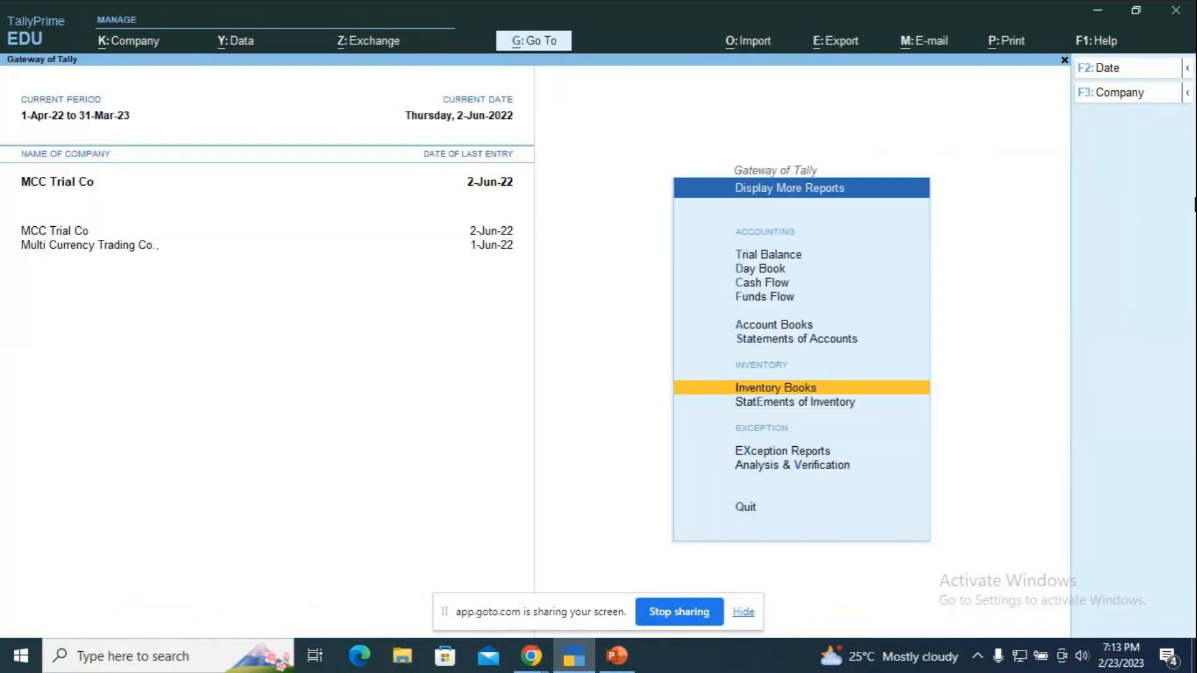
# Switch to the PowerPoint presentation and look through the voucher slides following the physical stock voucher slide
pyautogui.hotkey('alt', 'Tab')
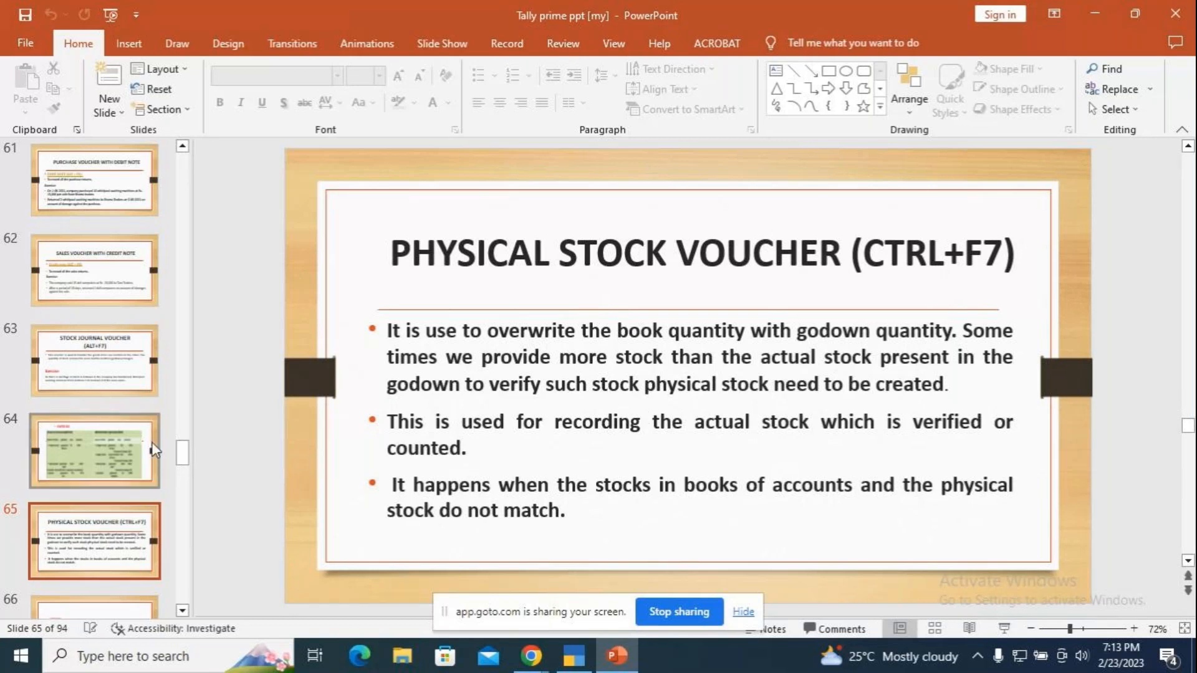
pyautogui.scroll(-3, 152, 445)
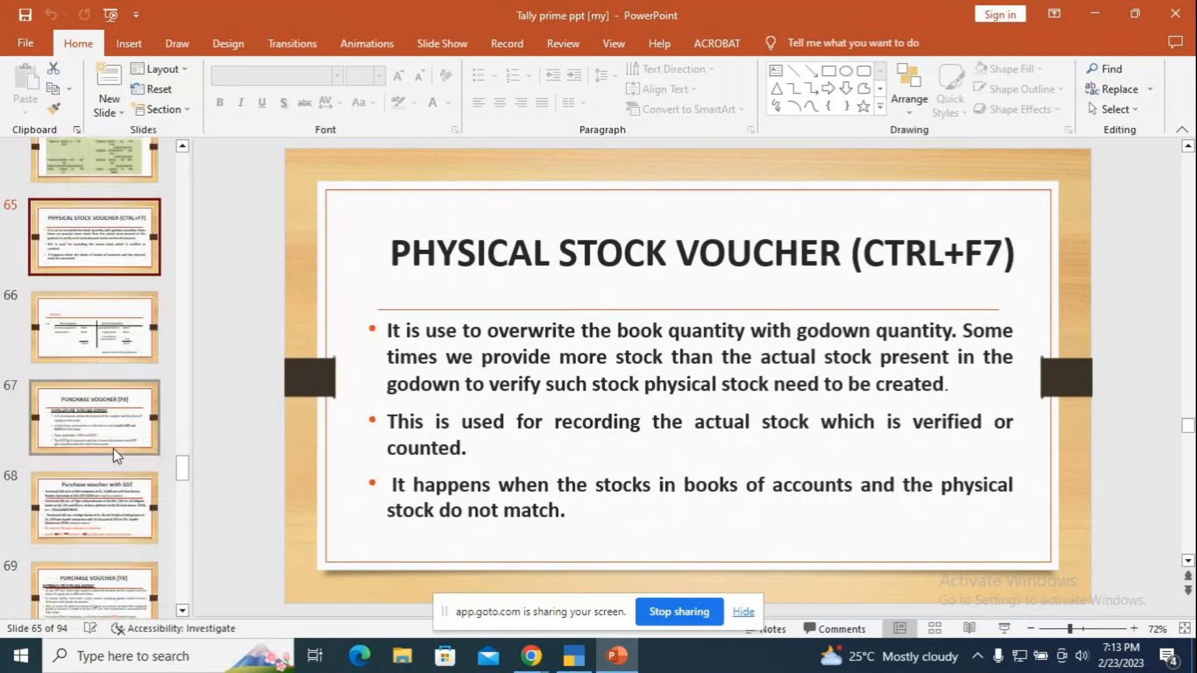
pyautogui.scroll(-2, 117, 456)
pyautogui.scroll(-3, 113, 454)
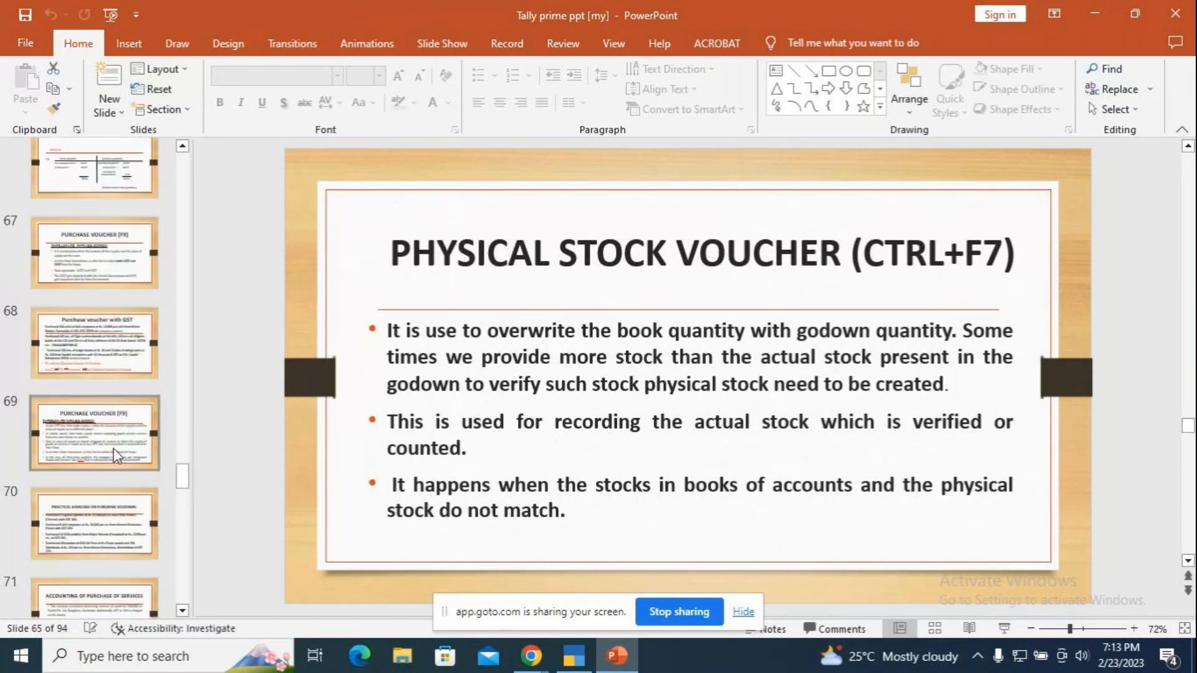
pyautogui.scroll(-3, 113, 449)
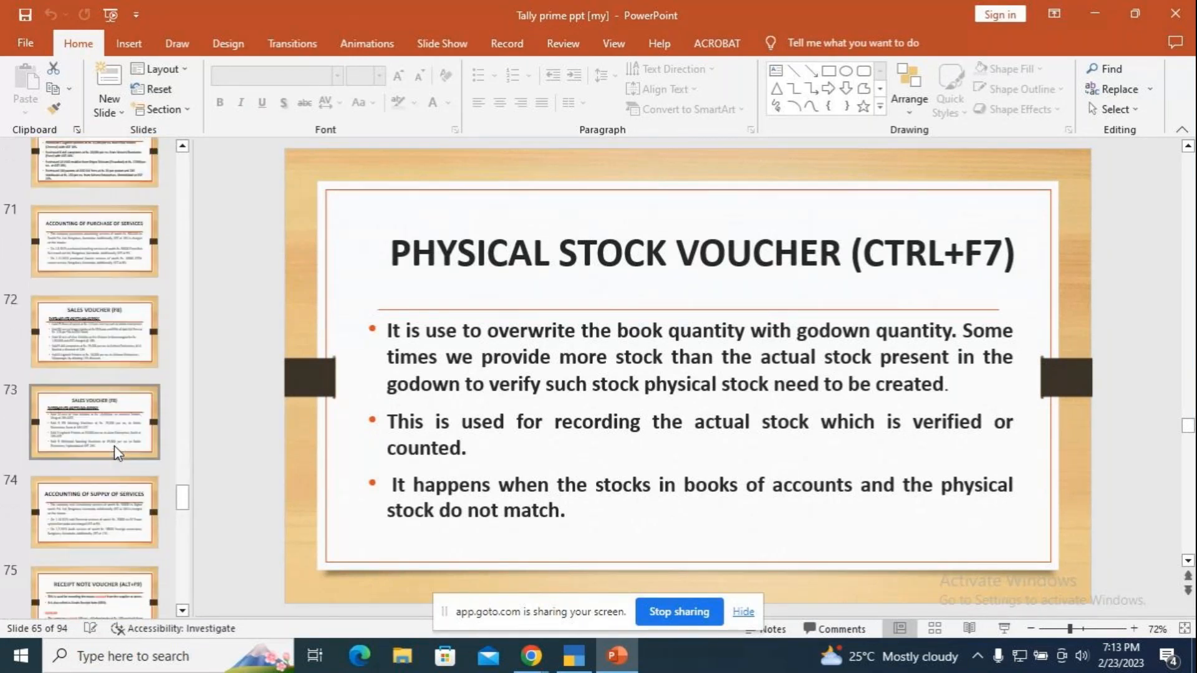
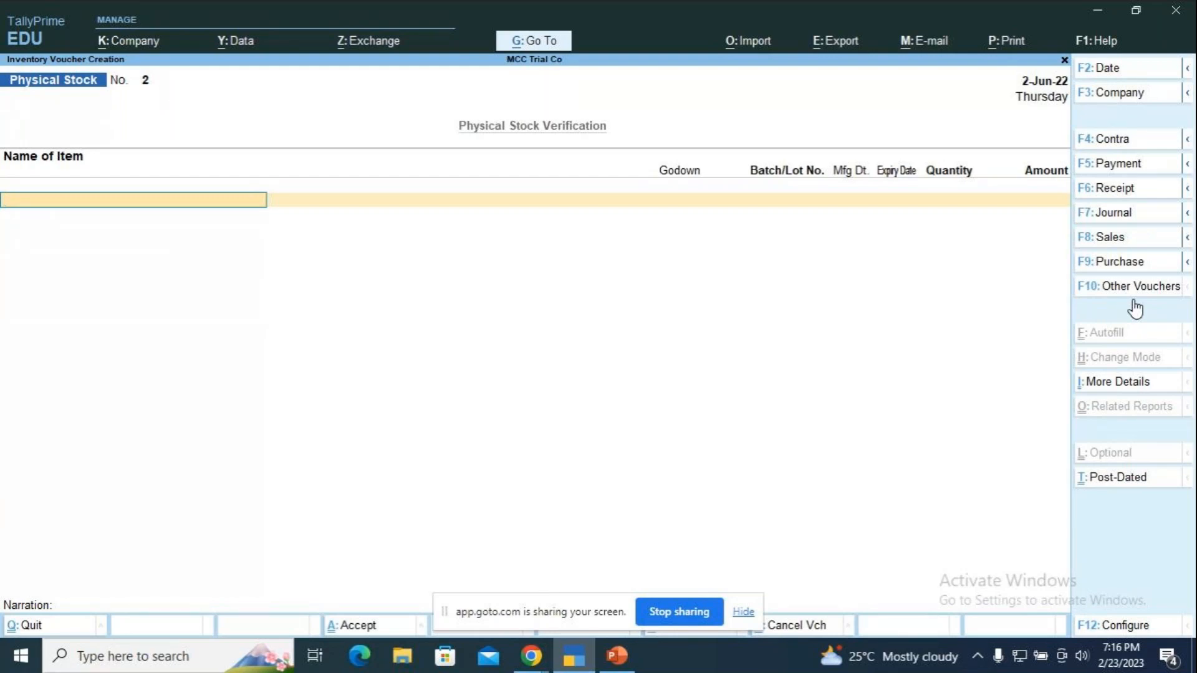
# Show the inactive voucher types in the list for changing the voucher type
pyautogui.click(1133, 302)
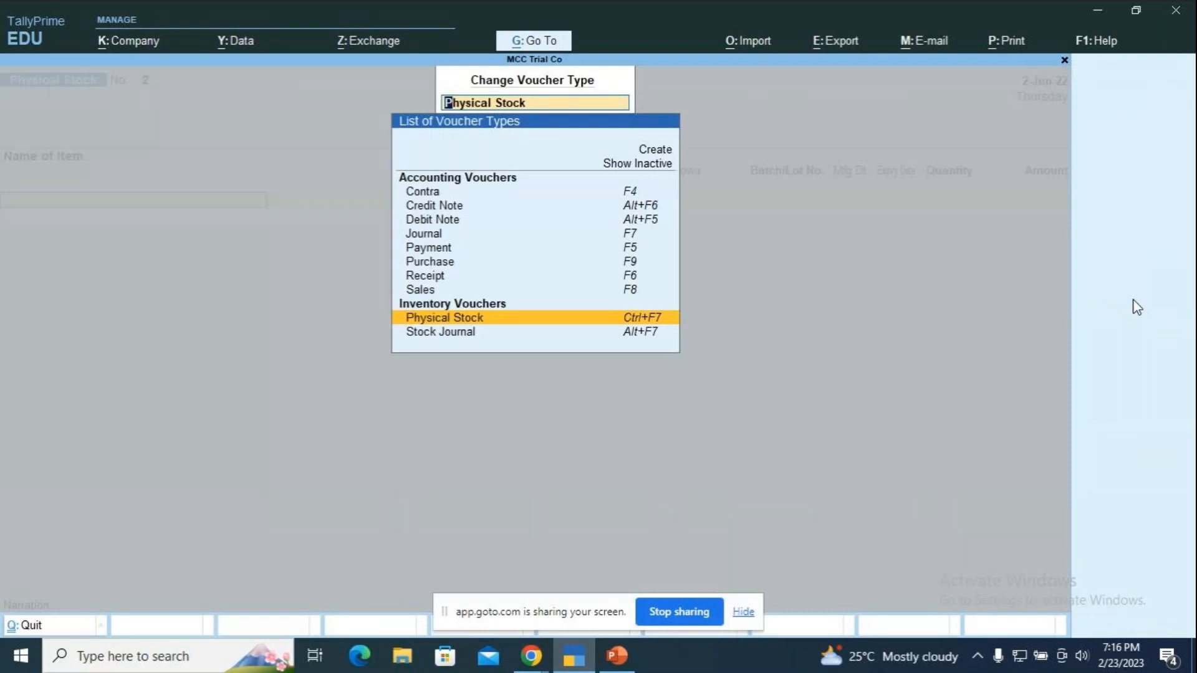
pyautogui.press('Up')
pyautogui.press('Up')
pyautogui.press('Up')
pyautogui.press('Up')
pyautogui.press('Up')
pyautogui.press('Up')
pyautogui.press('Up')
pyautogui.press('Up')
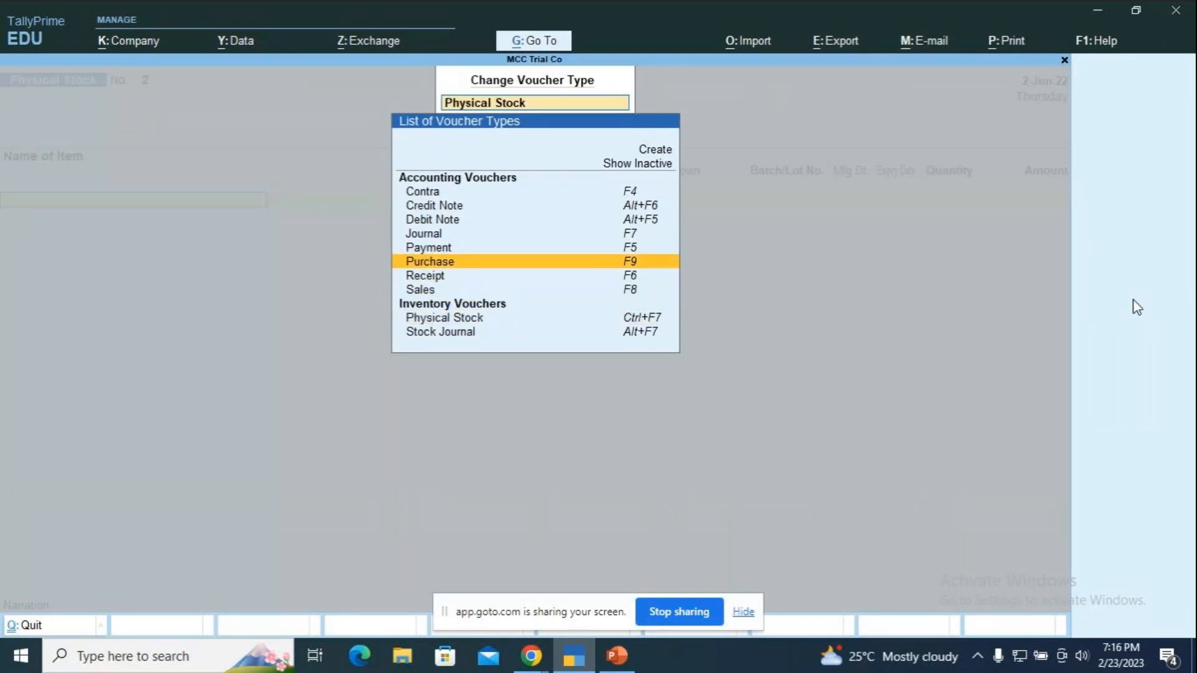
pyautogui.press('Up')
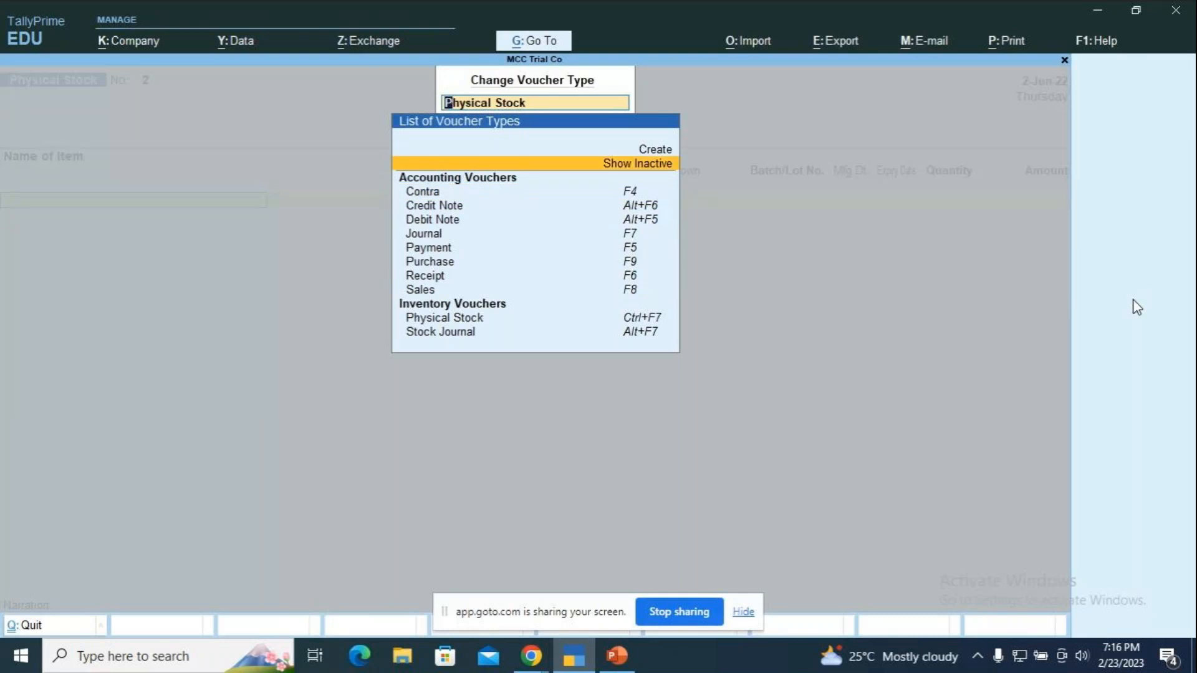
pyautogui.press('Return')
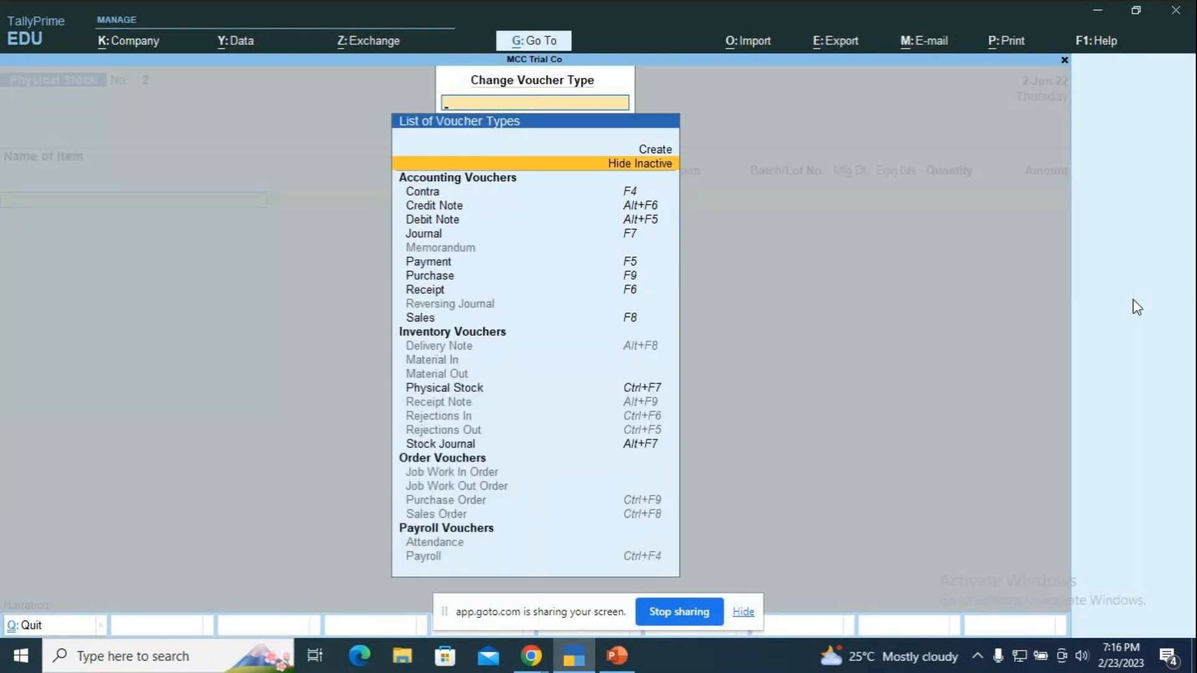
# Activate the Memorandum voucher type and start a memorandum voucher
pyautogui.press('Down')
pyautogui.press('Down')
pyautogui.press('Down')
pyautogui.press('Down')
pyautogui.press('Down')
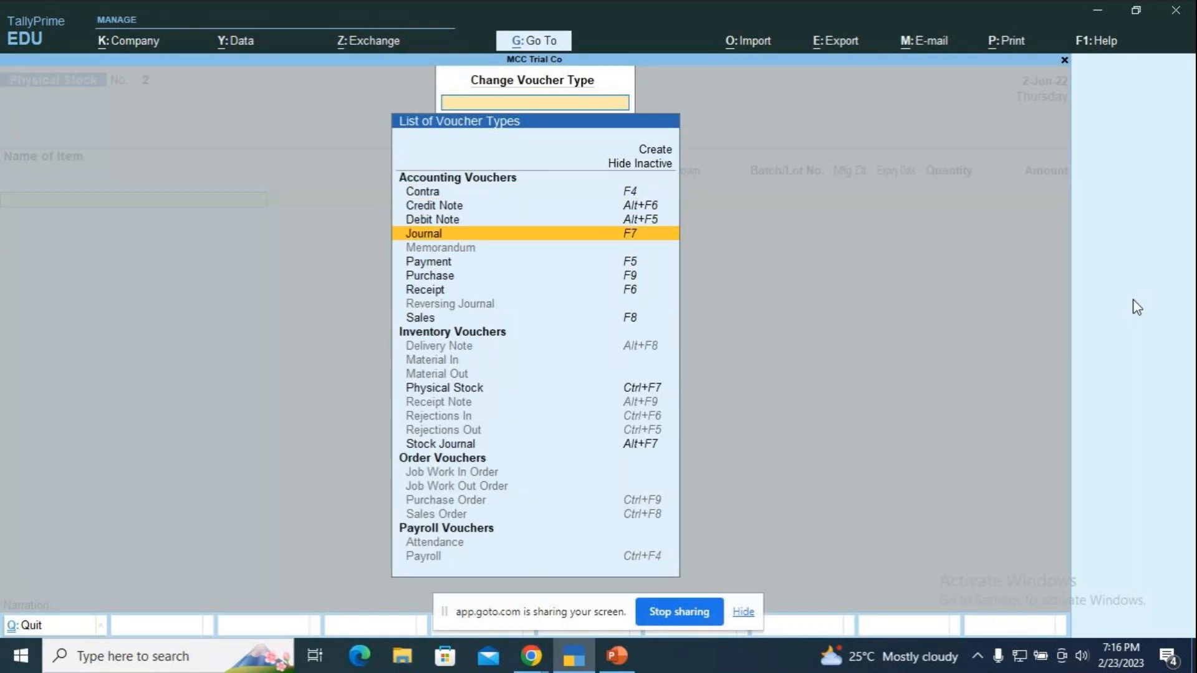
pyautogui.press('Down')
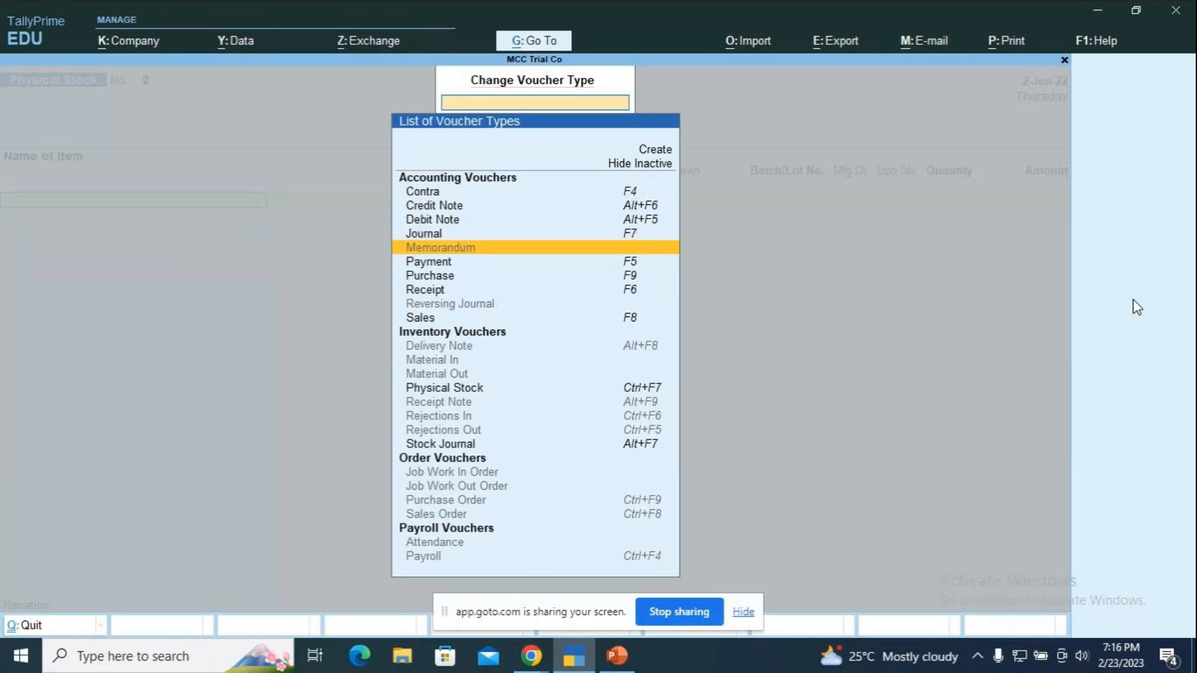
pyautogui.press('Return')
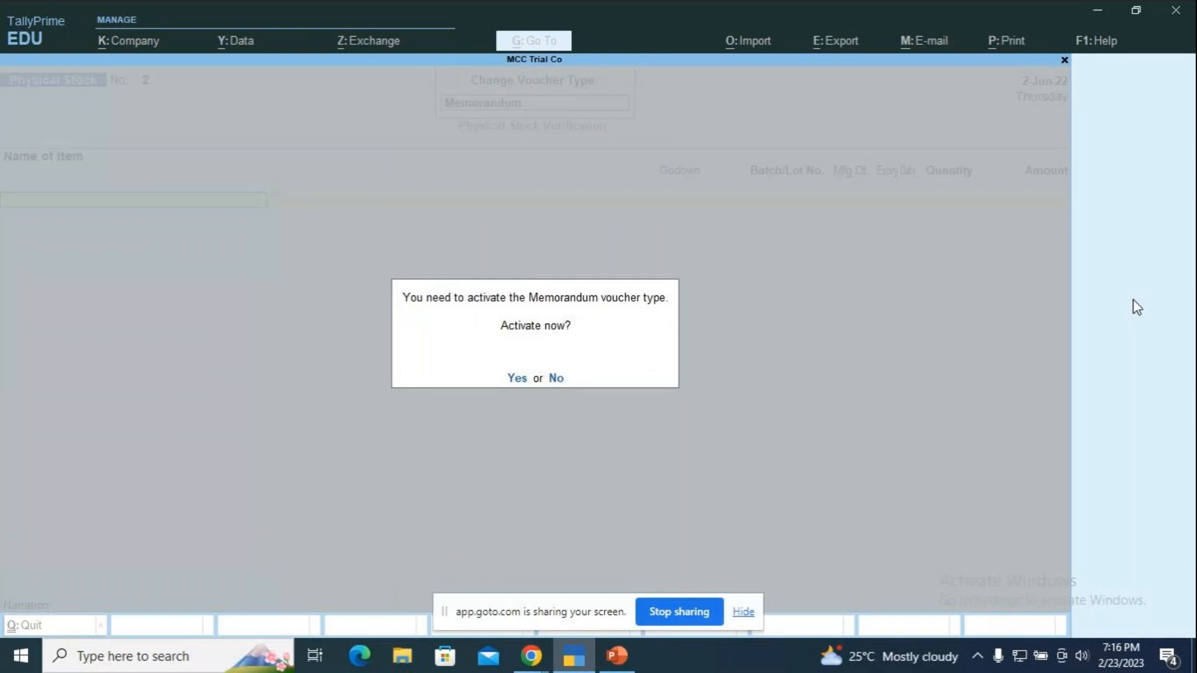
pyautogui.press('y')
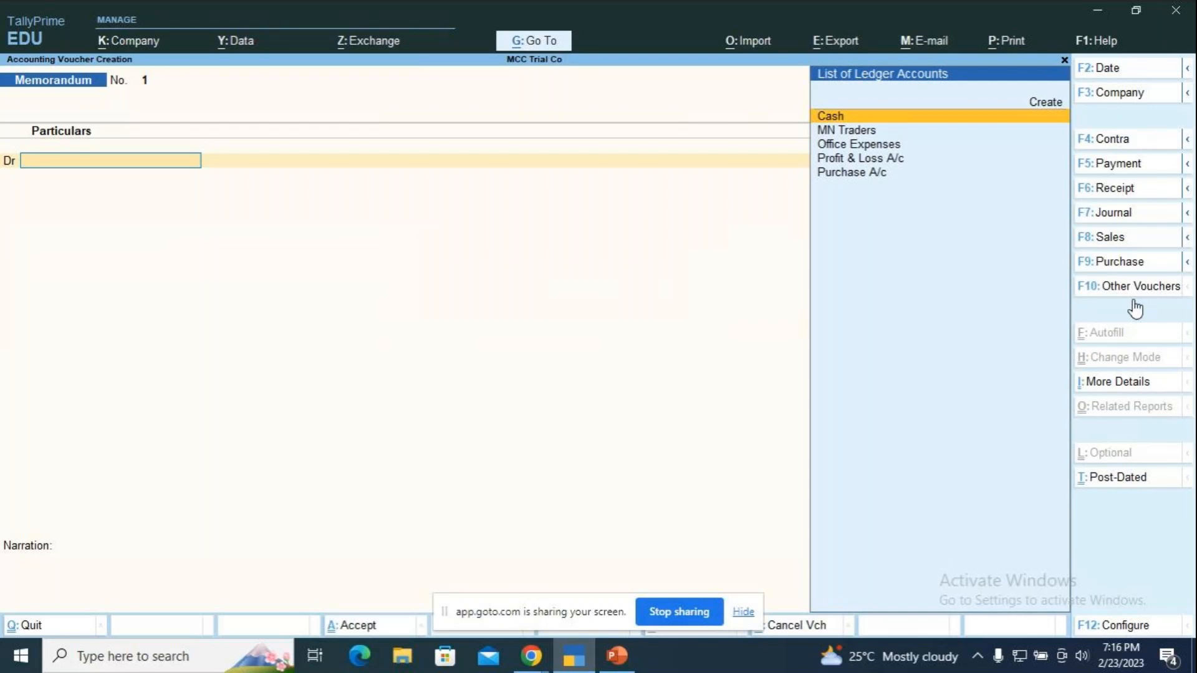
# Debit Office Expenses with 5000 and set the memorandum voucher's date to 1-Jul-22
pyautogui.press('Down')
pyautogui.press('Down')
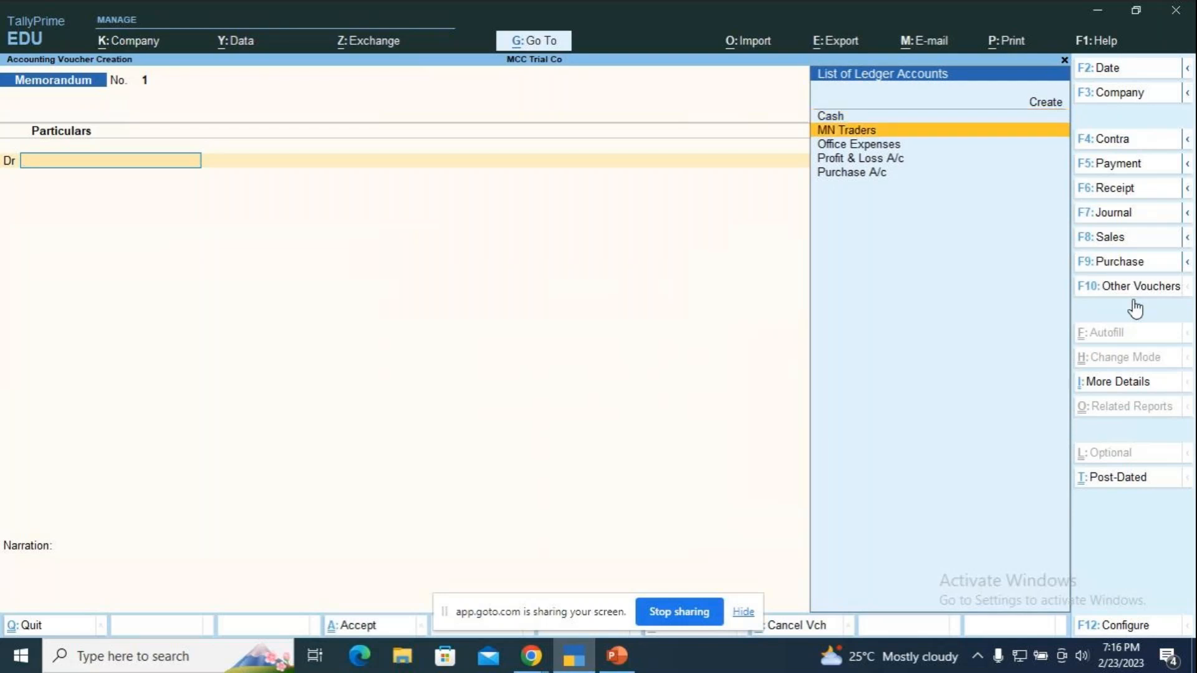
pyautogui.press('Return')
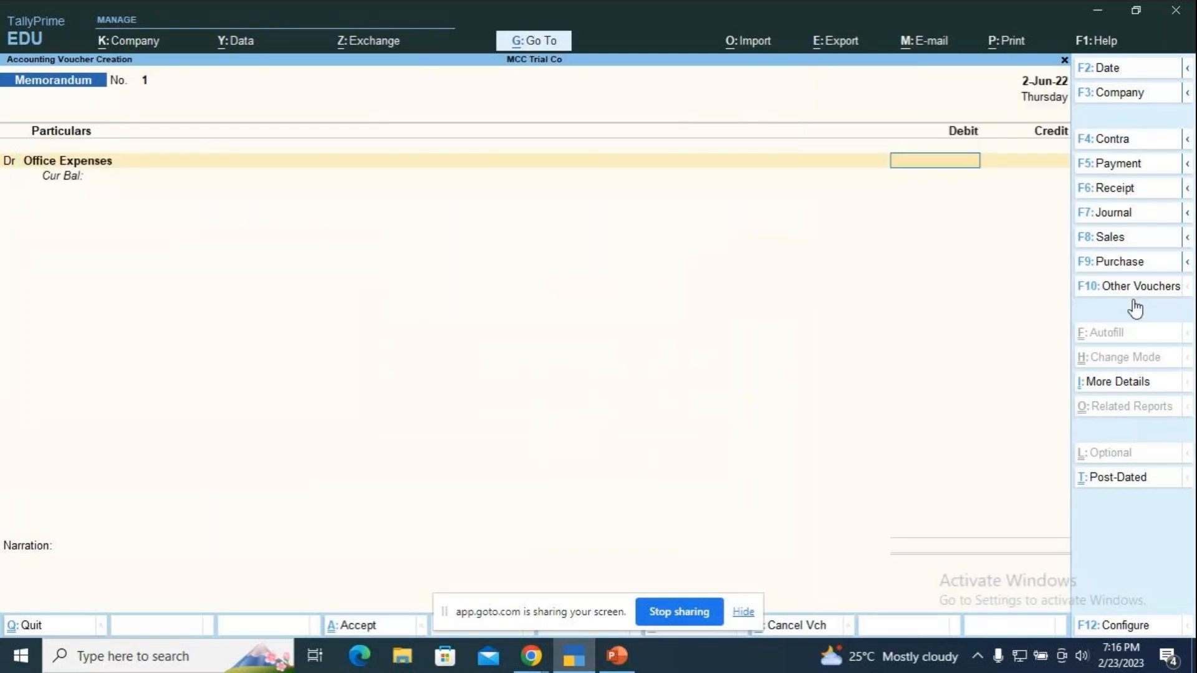
pyautogui.write('5000')
pyautogui.press('F2')
pyautogui.write('1.7')
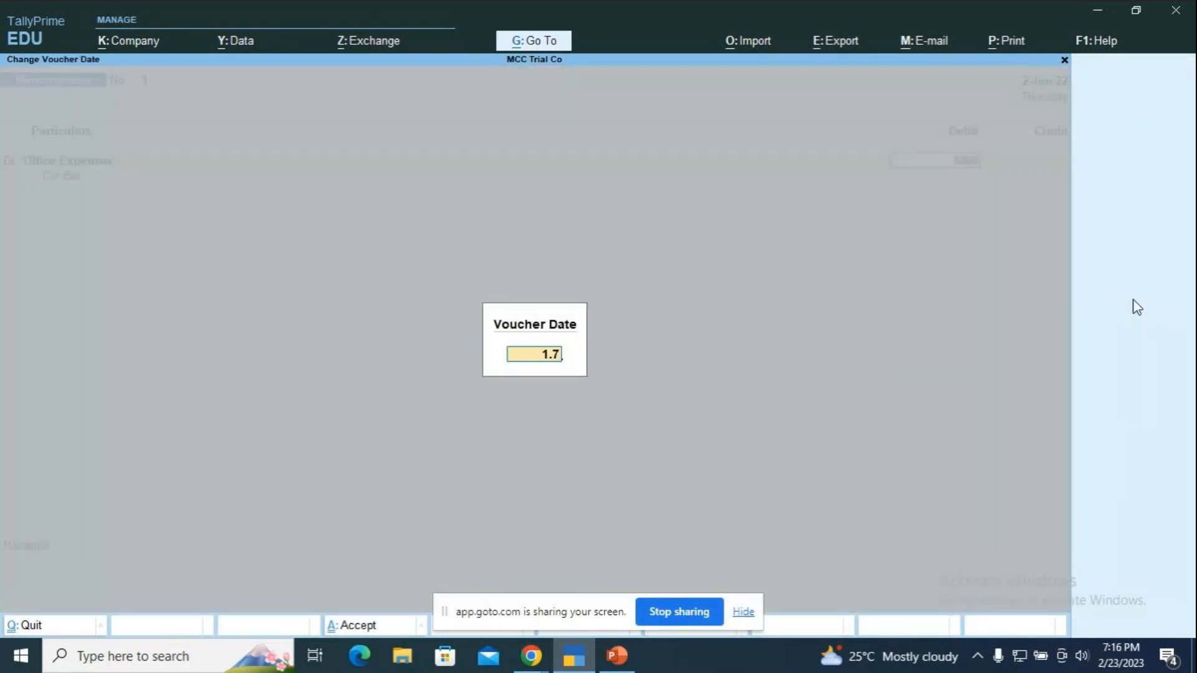
pyautogui.press('Return')
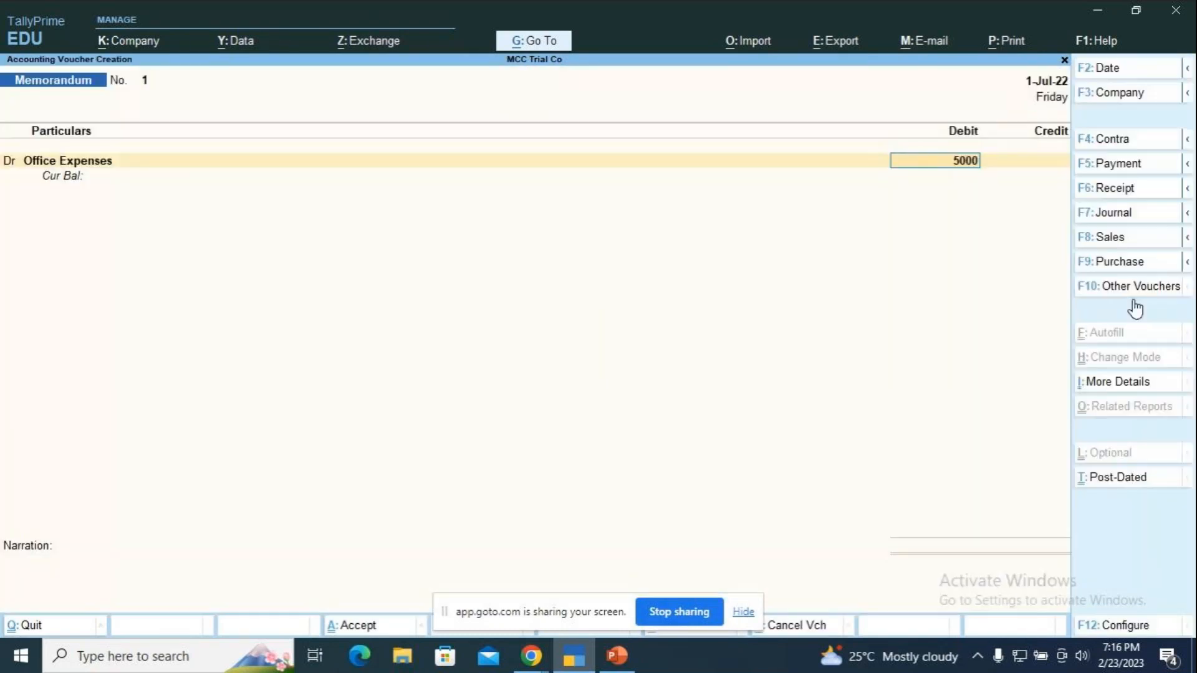
pyautogui.press('Return')
pyautogui.press('Return')
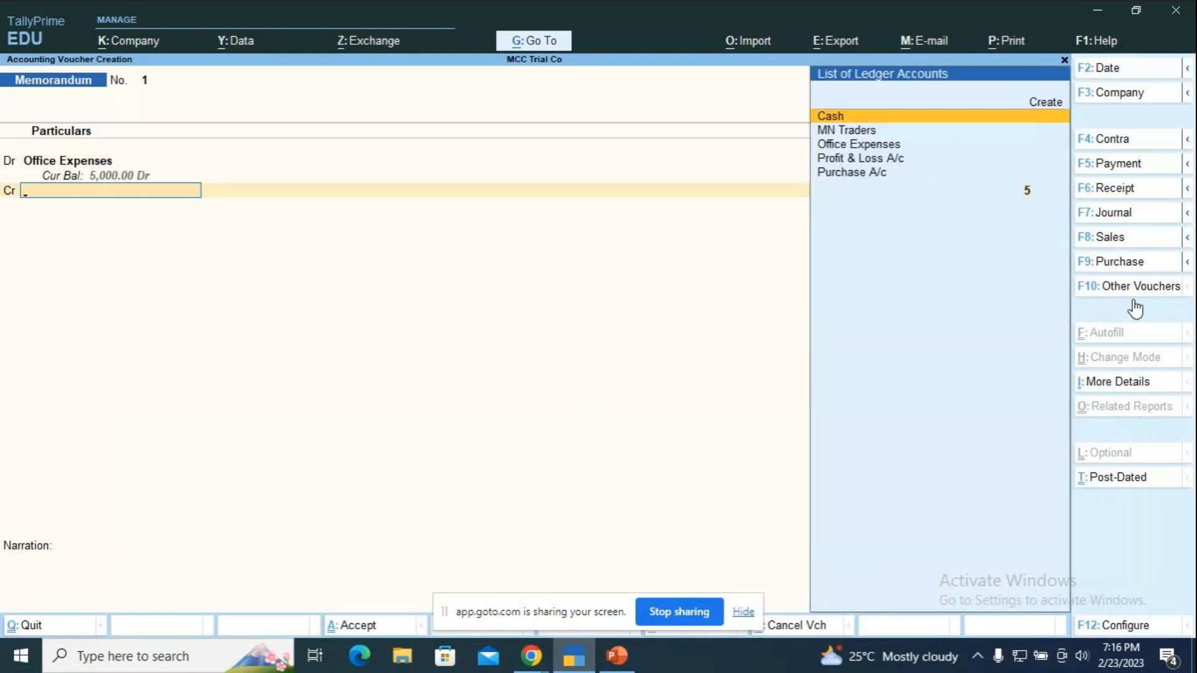
# Choose Cash as the credit ledger and alter its master to enter an opening balance
pyautogui.press('Return')
pyautogui.press('BackSpace')
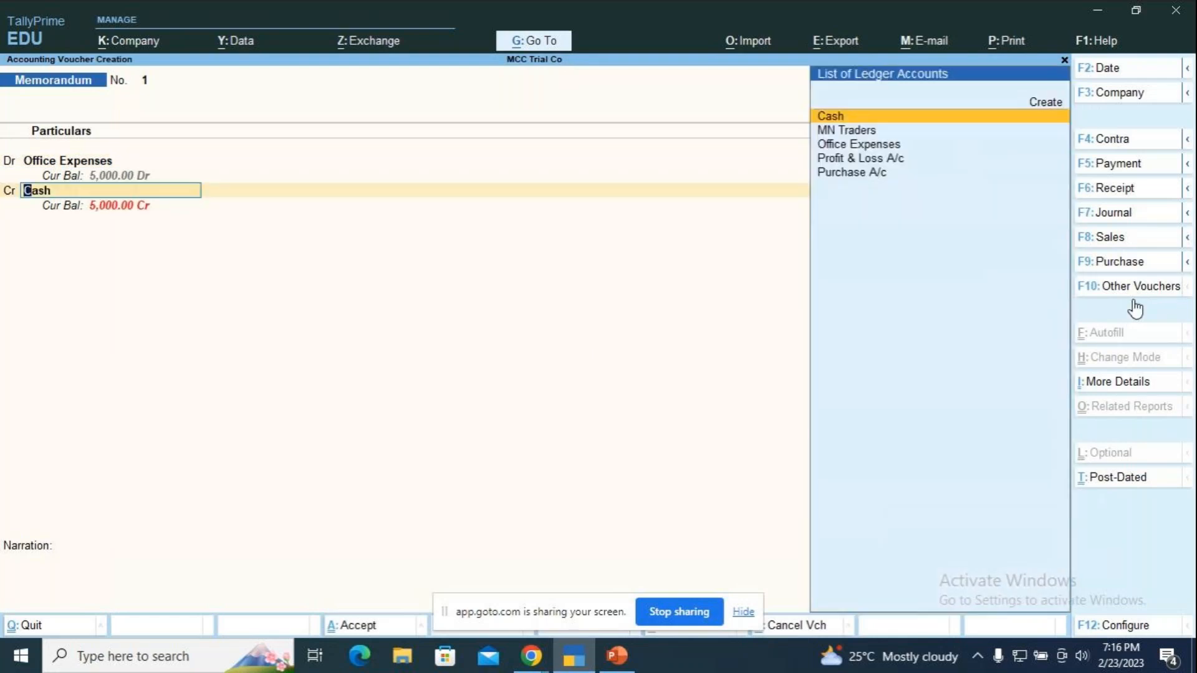
pyautogui.press('ctrl')
pyautogui.hotkey('ctrl', 'Return')
pyautogui.press('Return')
pyautogui.press('Return')
pyautogui.press('Return')
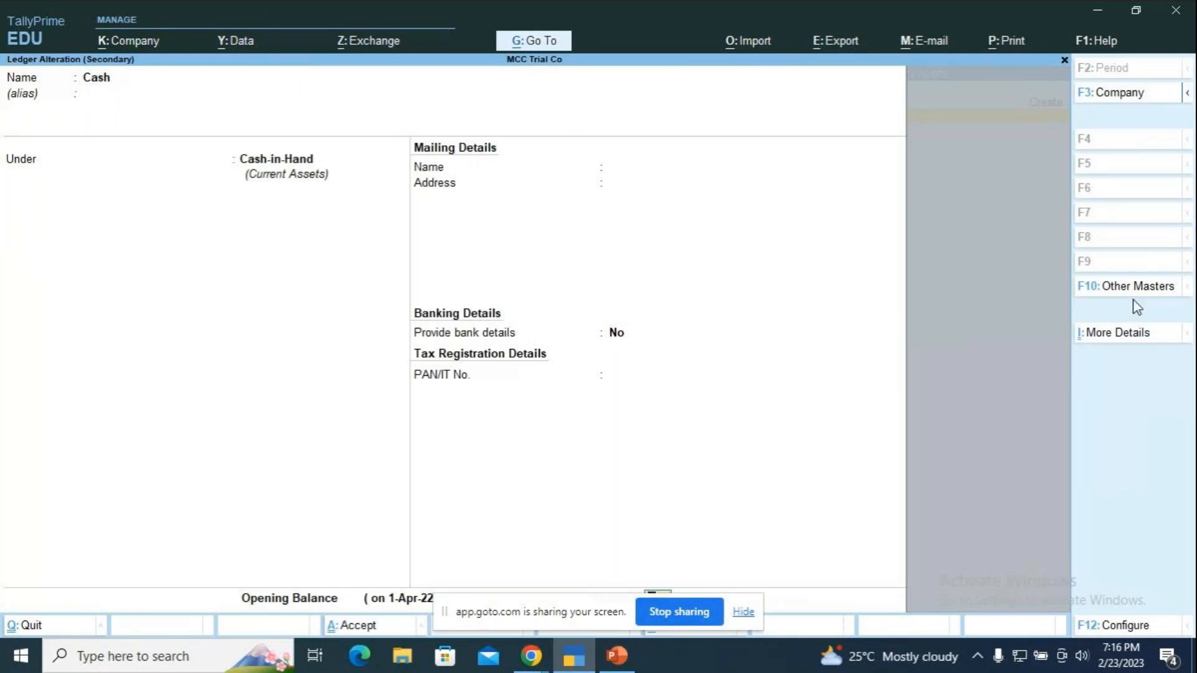
pyautogui.press('Return')
pyautogui.press('Return')
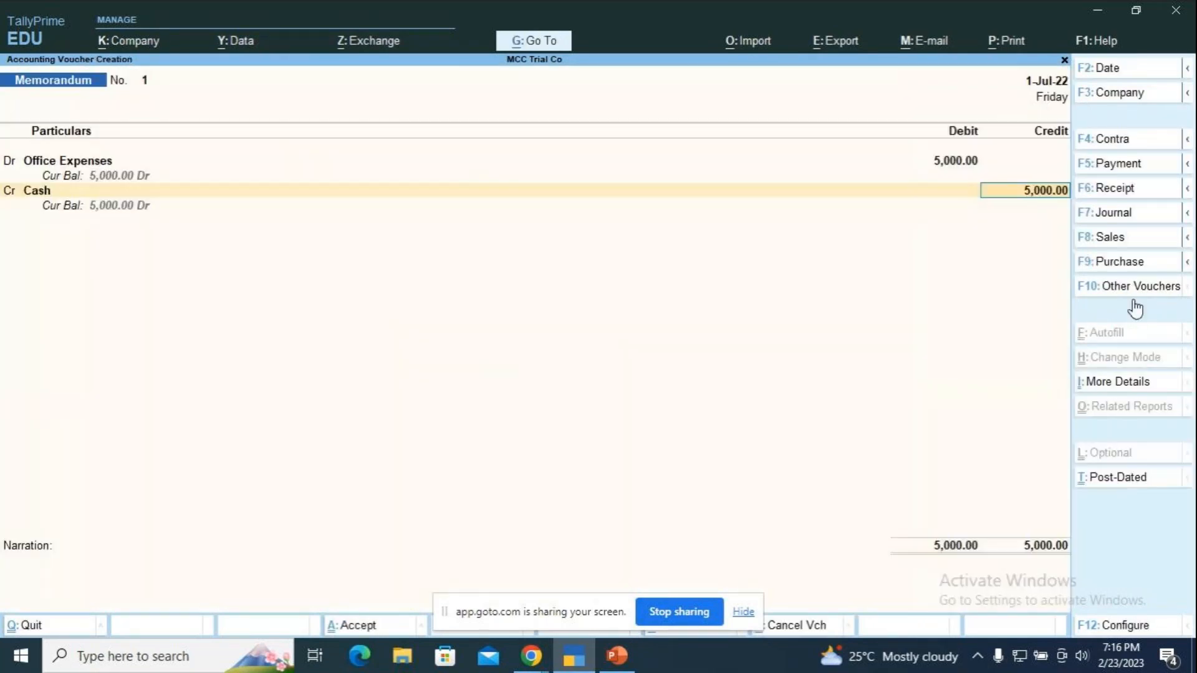
# Accept 5,000.00 as the Cash credit and enter the narration "being cash reserved for office expenses"
pyautogui.press('Return')
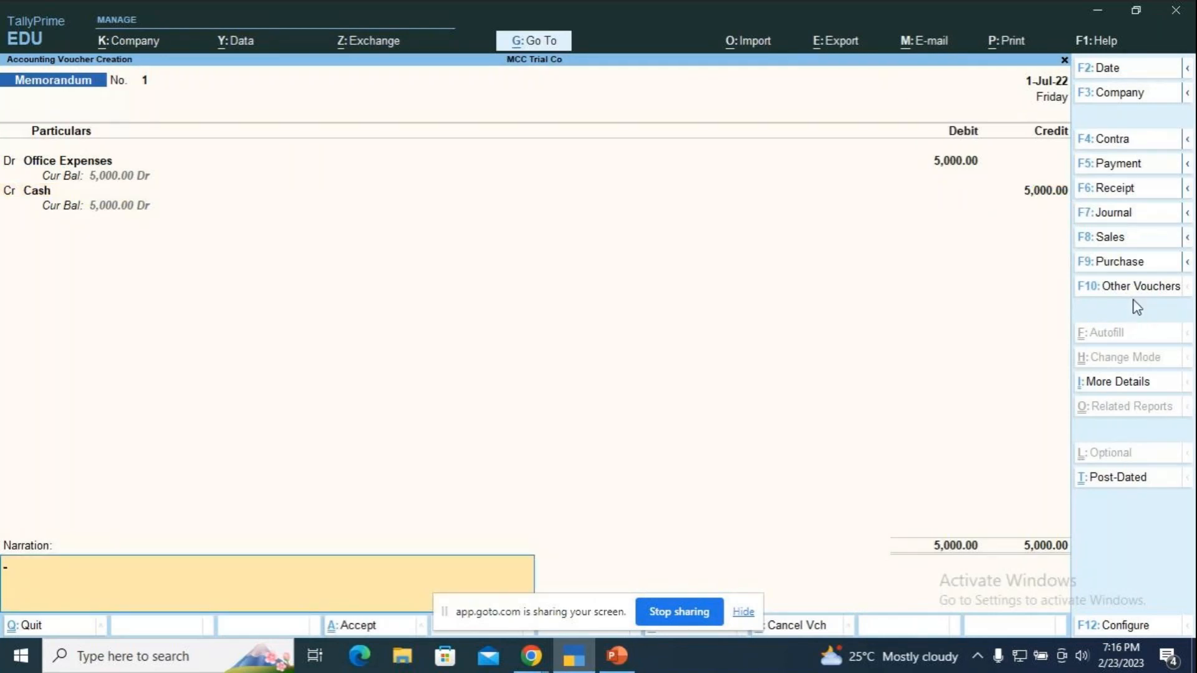
pyautogui.press('Return')
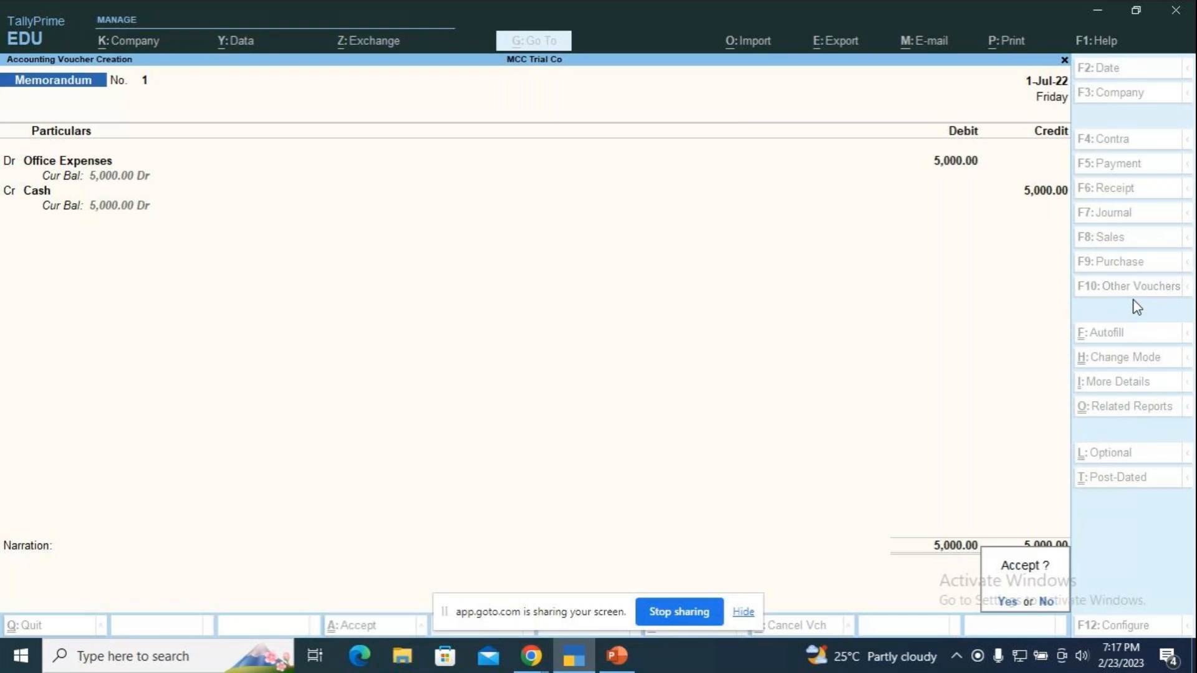
pyautogui.write('nbeing cash re')
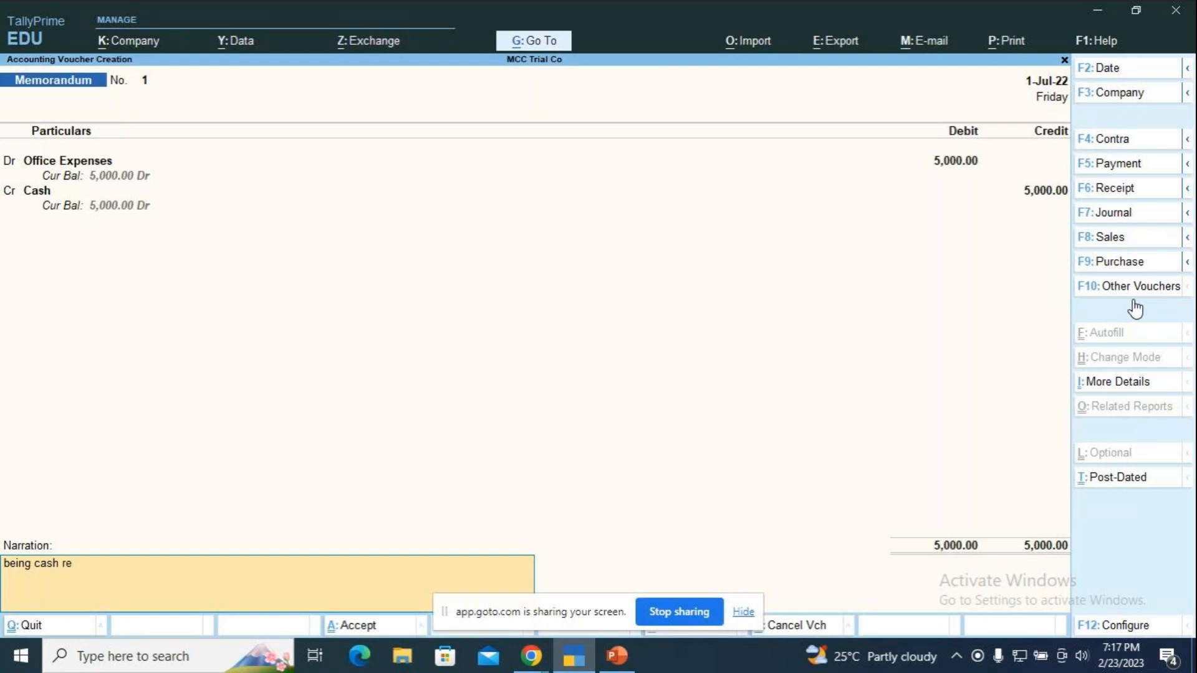
pyautogui.write('served for office expenses')
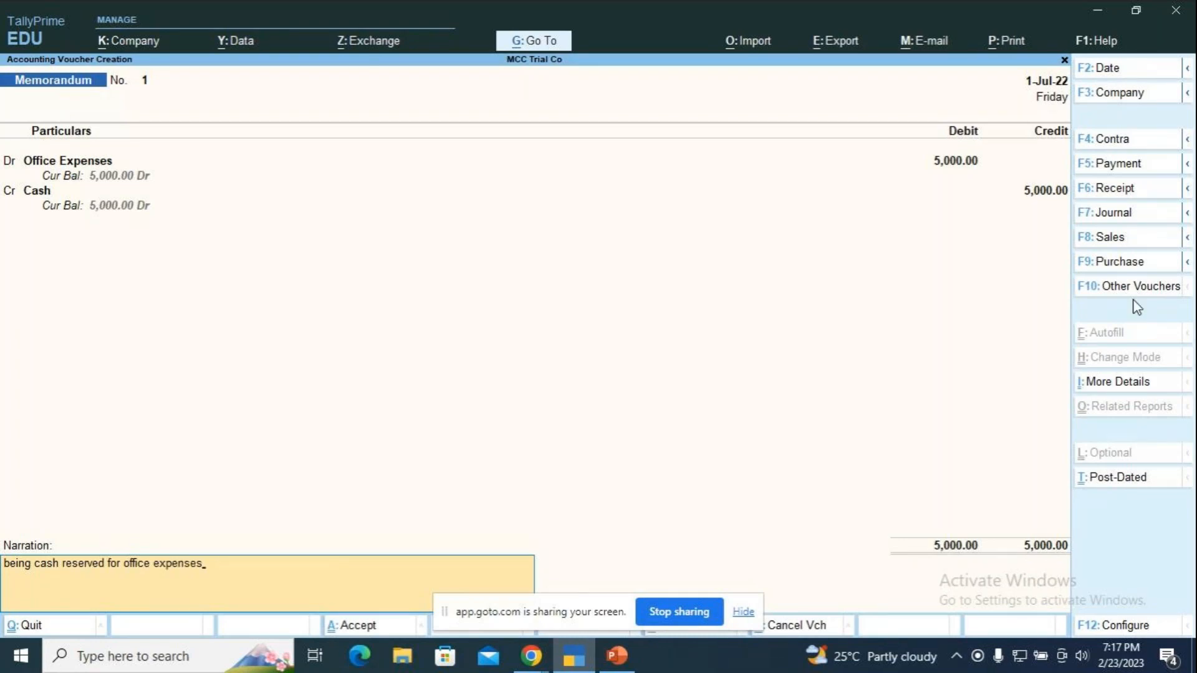
# Save the memorandum voucher reserving cash for office expenses and leave voucher entry
pyautogui.press('Return')
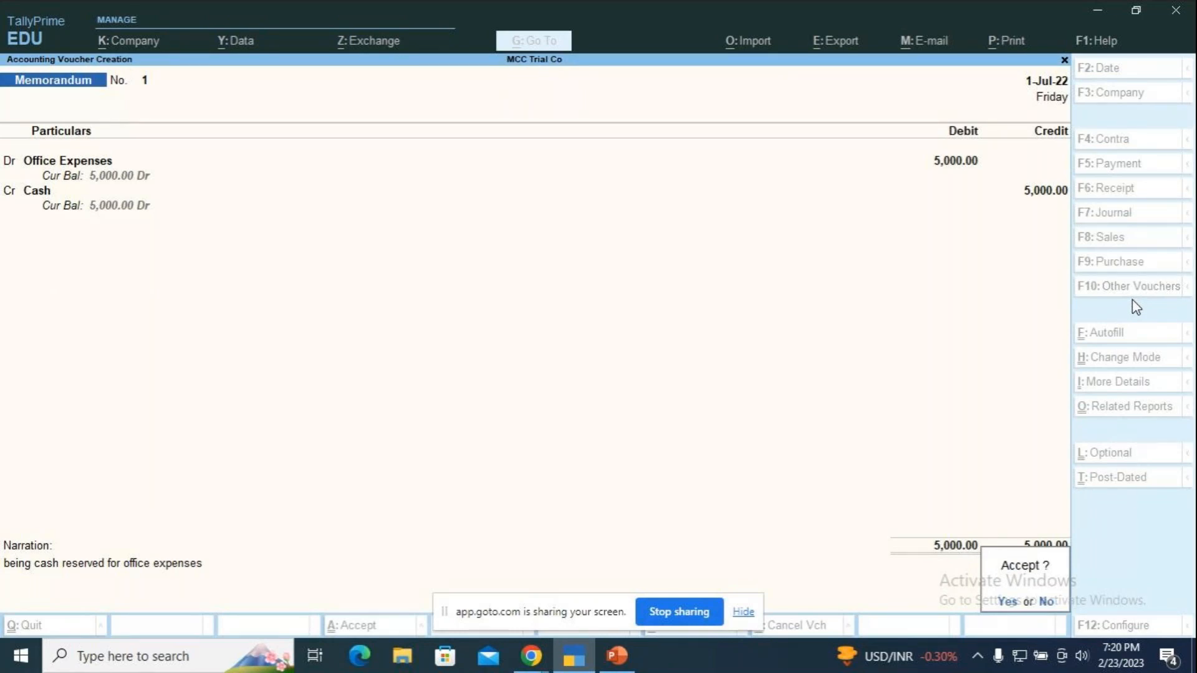
pyautogui.press('Return')
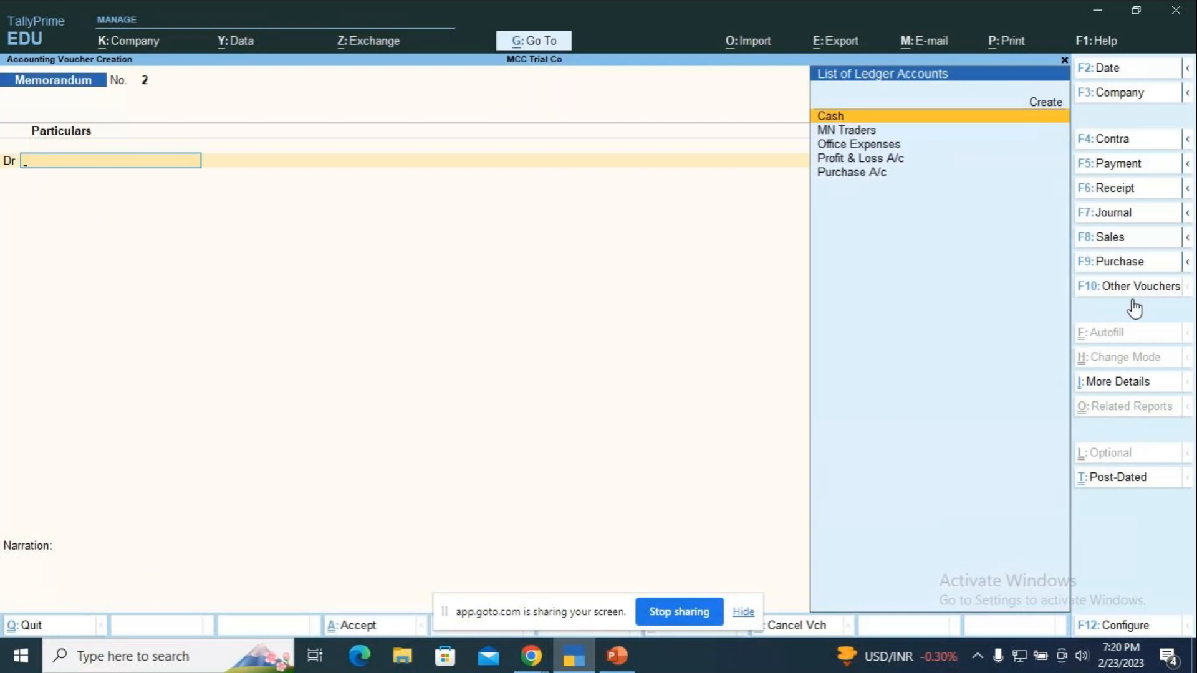
pyautogui.press('Escape')
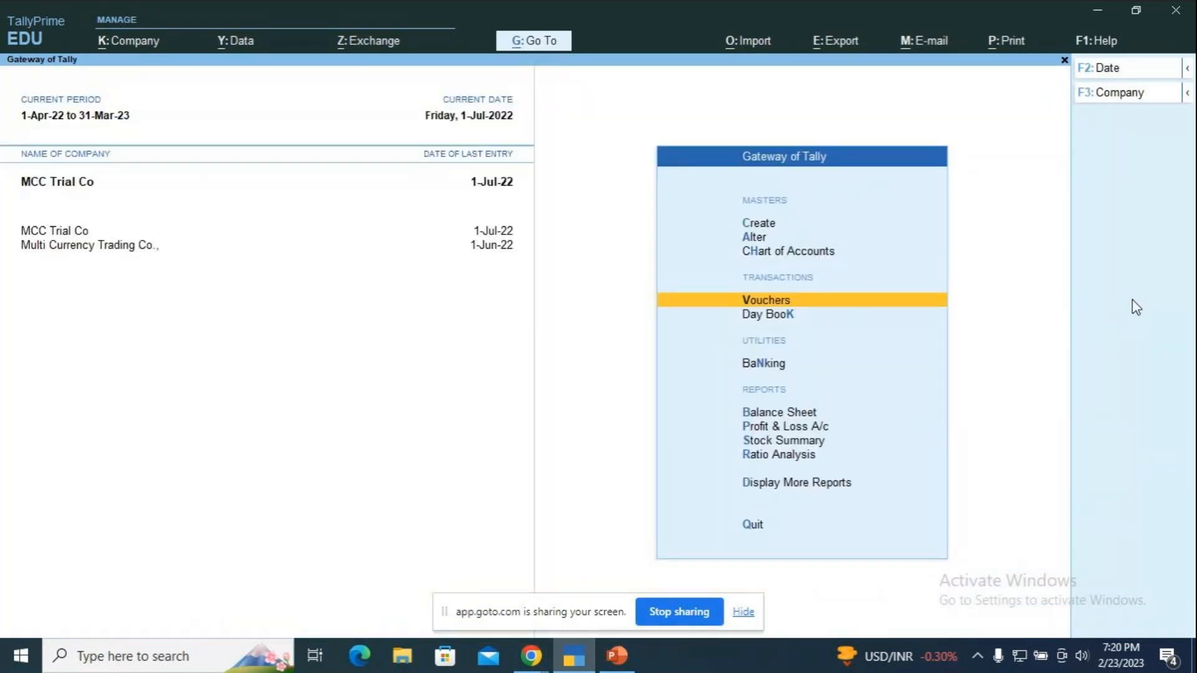
# View the Day Book for 1-4-2022 to 1-7-2022 and examine the Office Expenses memorandum entry
pyautogui.press('Down')
pyautogui.press('Return')
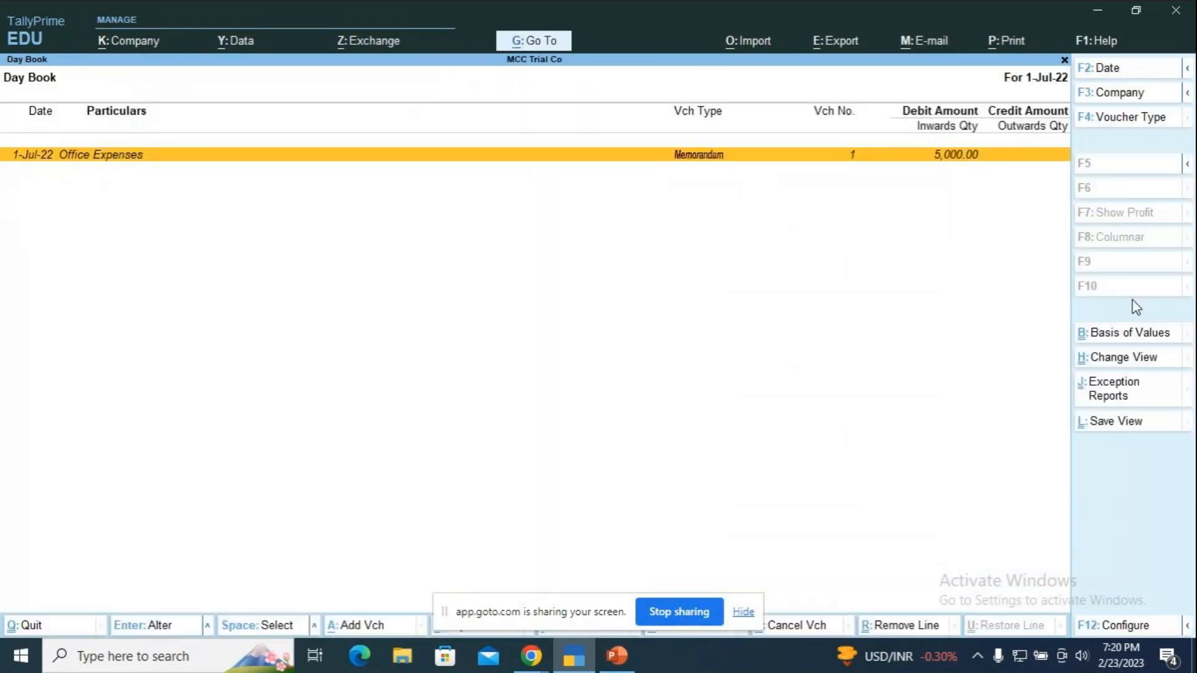
pyautogui.press('alt')
pyautogui.hotkey('alt', 'F2')
pyautogui.press('BackSpace')
pyautogui.write('1-4-2022')
pyautogui.press('Return')
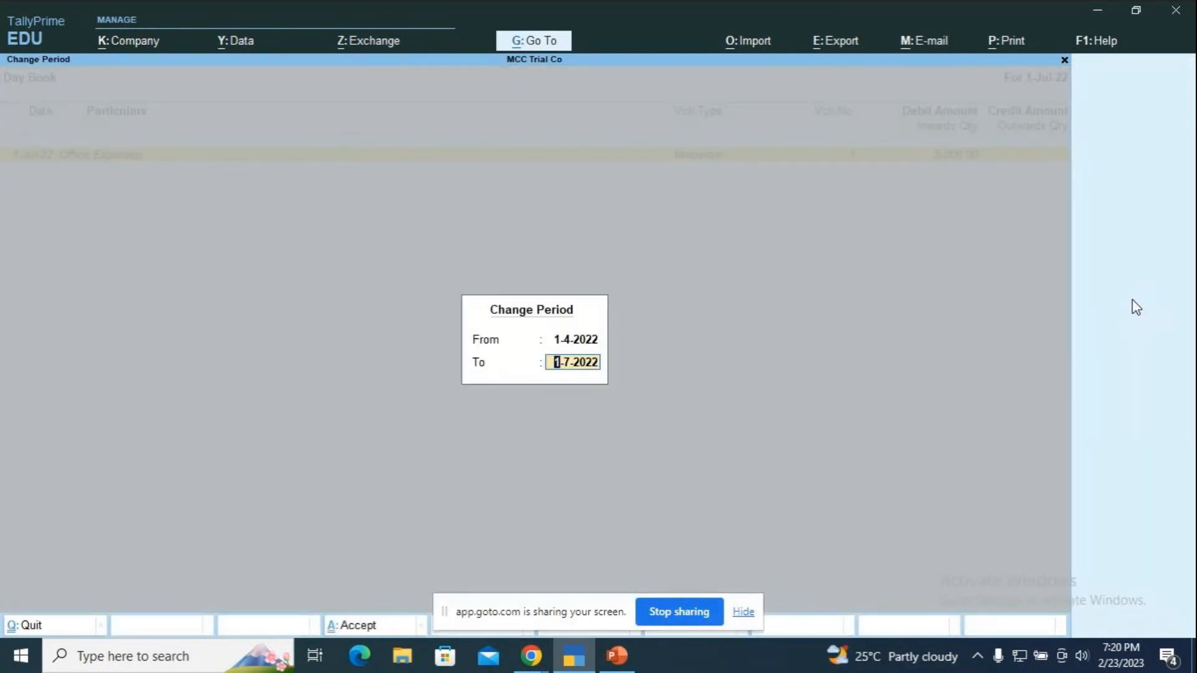
pyautogui.press('Return')
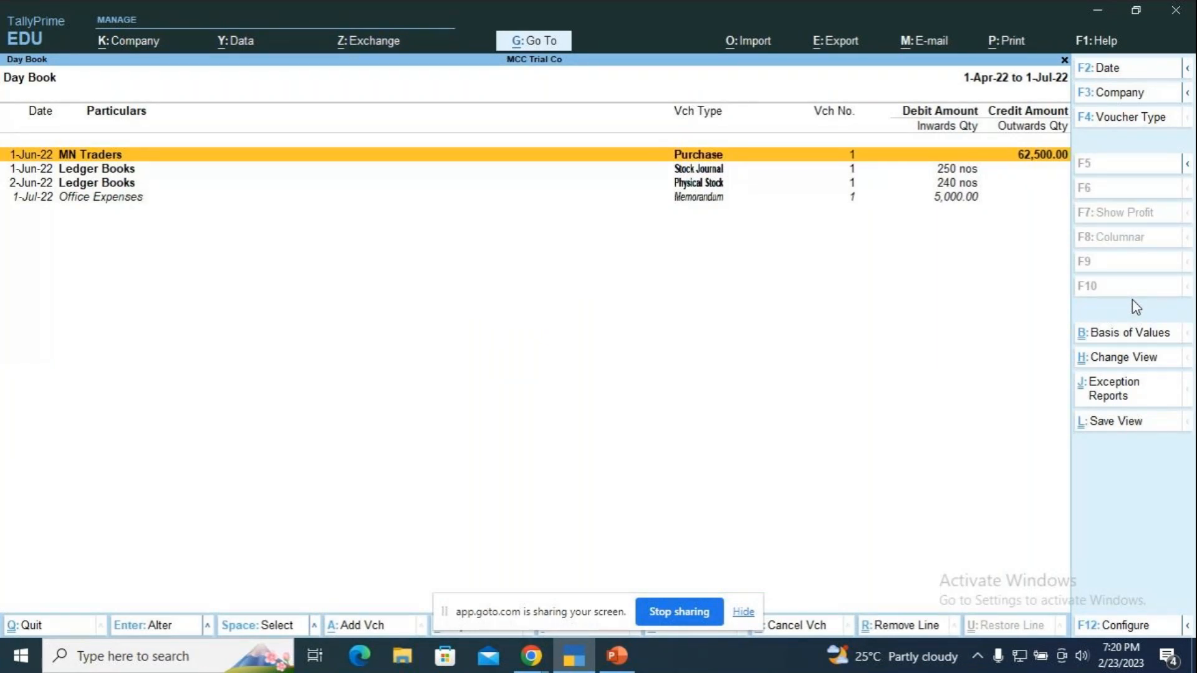
pyautogui.press('Down')
pyautogui.press('Down')
pyautogui.press('Down')
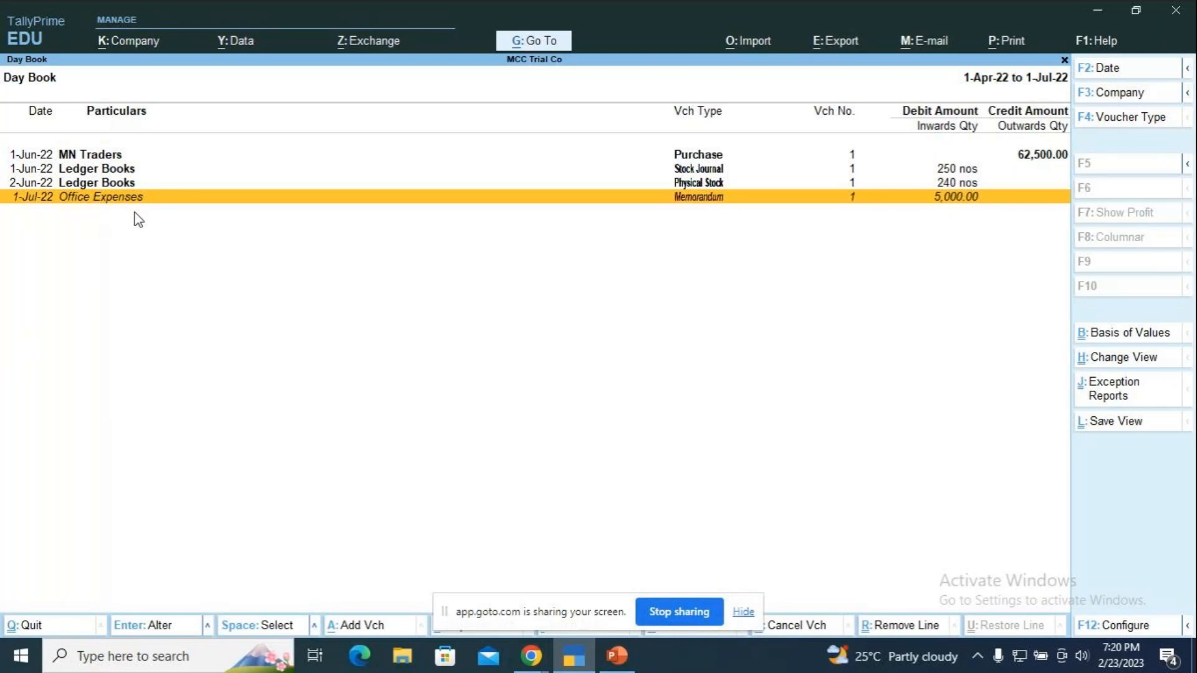
pyautogui.press('Escape')
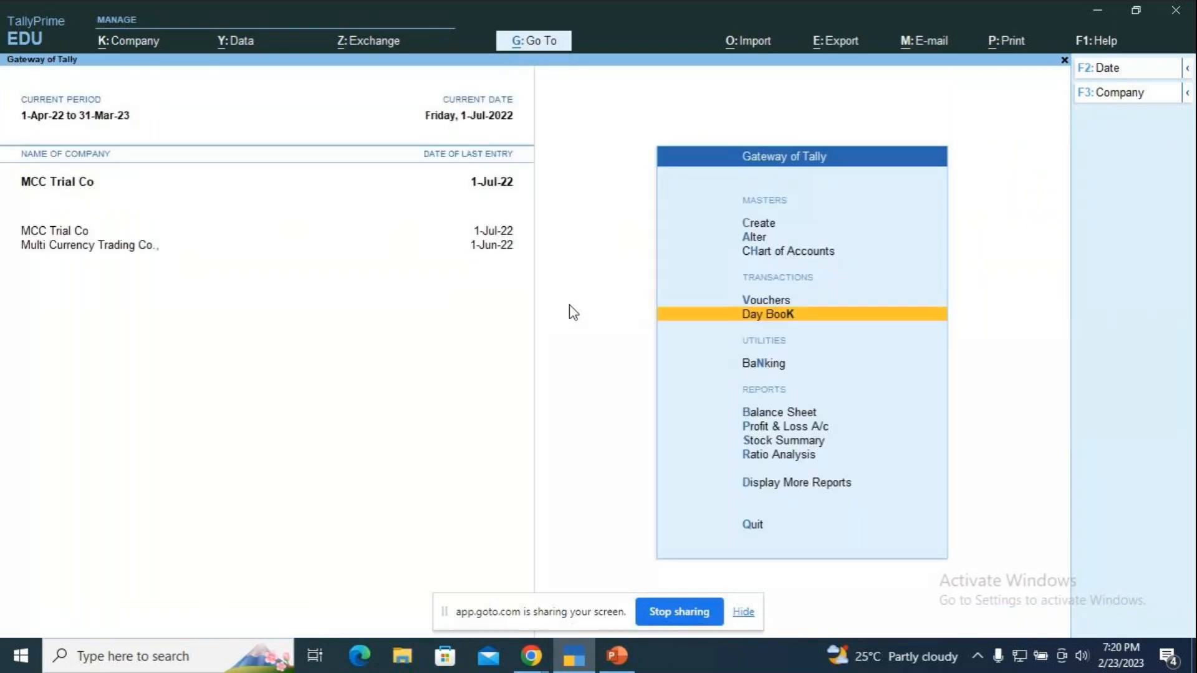
# View the Balance Sheet in detailed form to check whether the memorandum voucher affects it
pyautogui.press('Down')
pyautogui.press('Down')
pyautogui.press('Down')
pyautogui.press('Up')
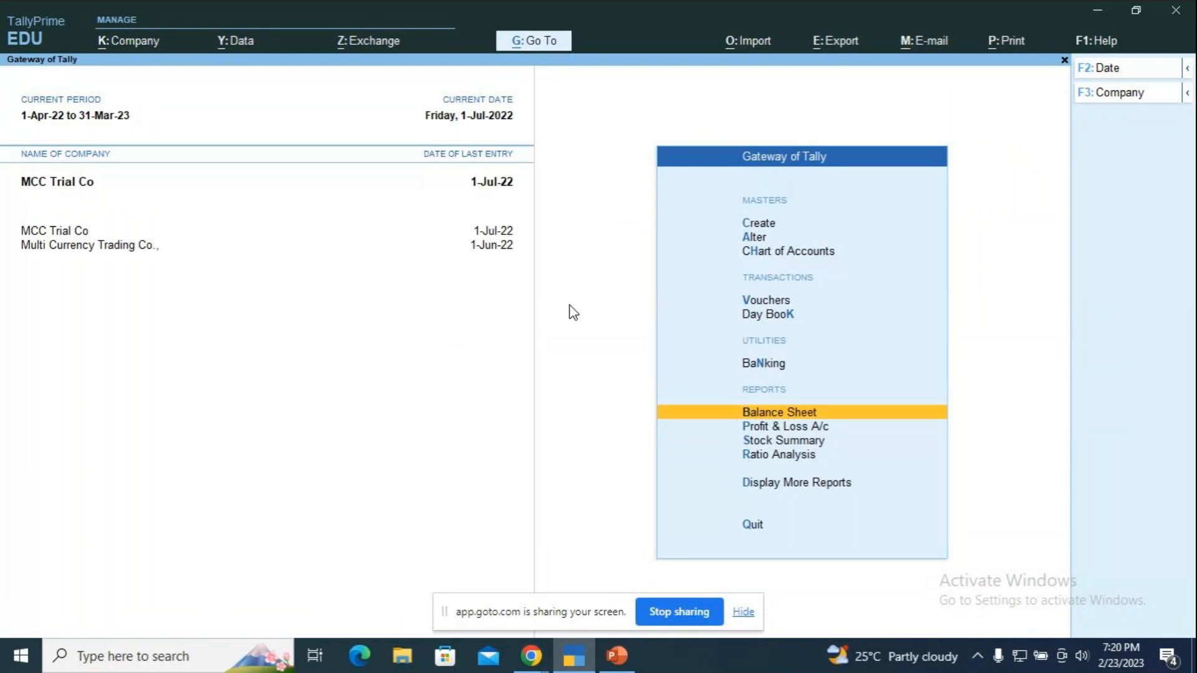
pyautogui.press('Return')
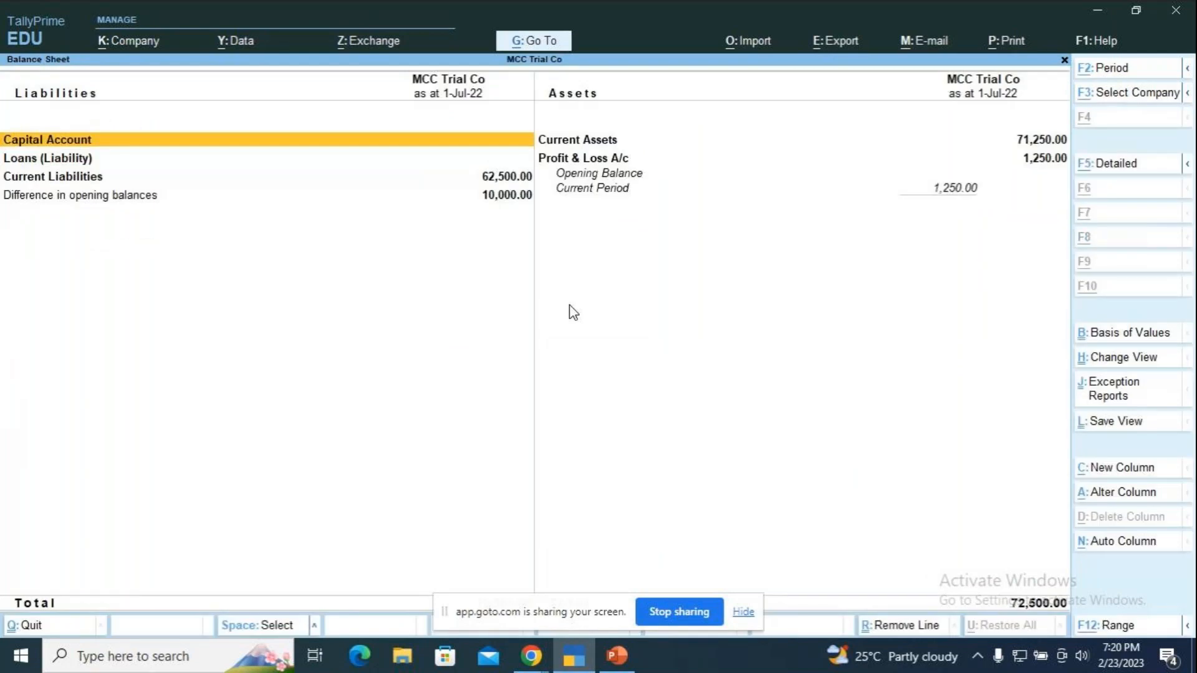
pyautogui.hotkey('alt', 'F5')
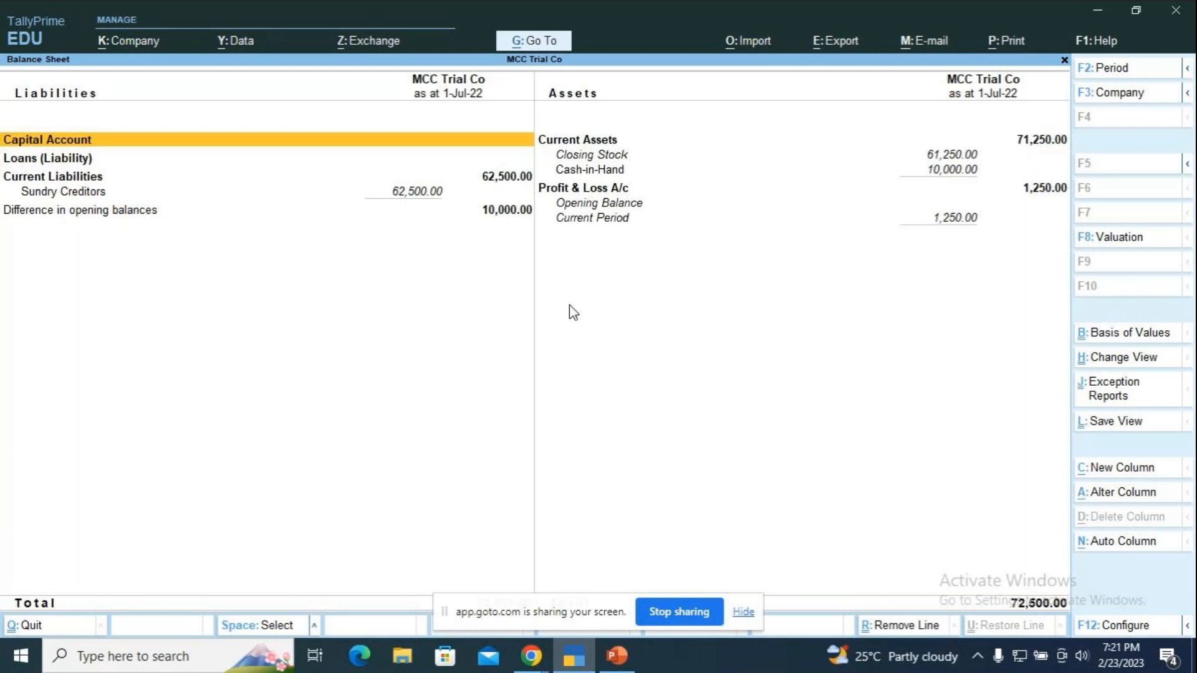
pyautogui.press('Escape')
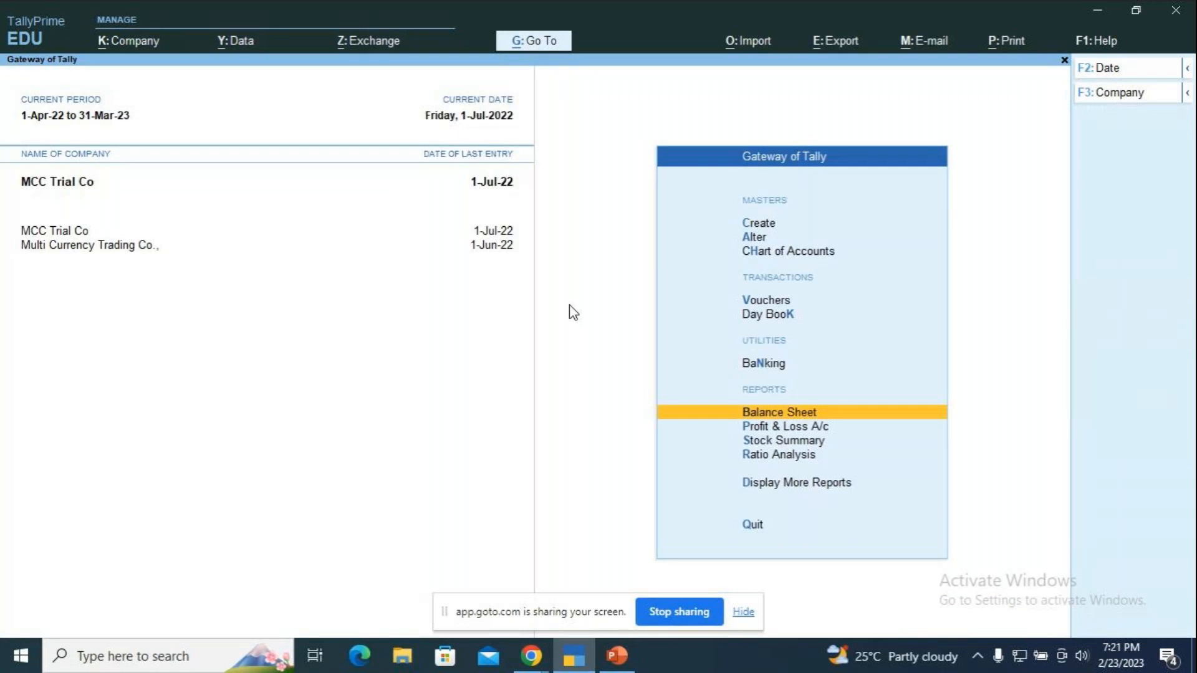
# View the Profit & Loss A/c in detailed form and check the Office Expenses line under Indirect Expenses
pyautogui.press('Down')
pyautogui.press('Return')
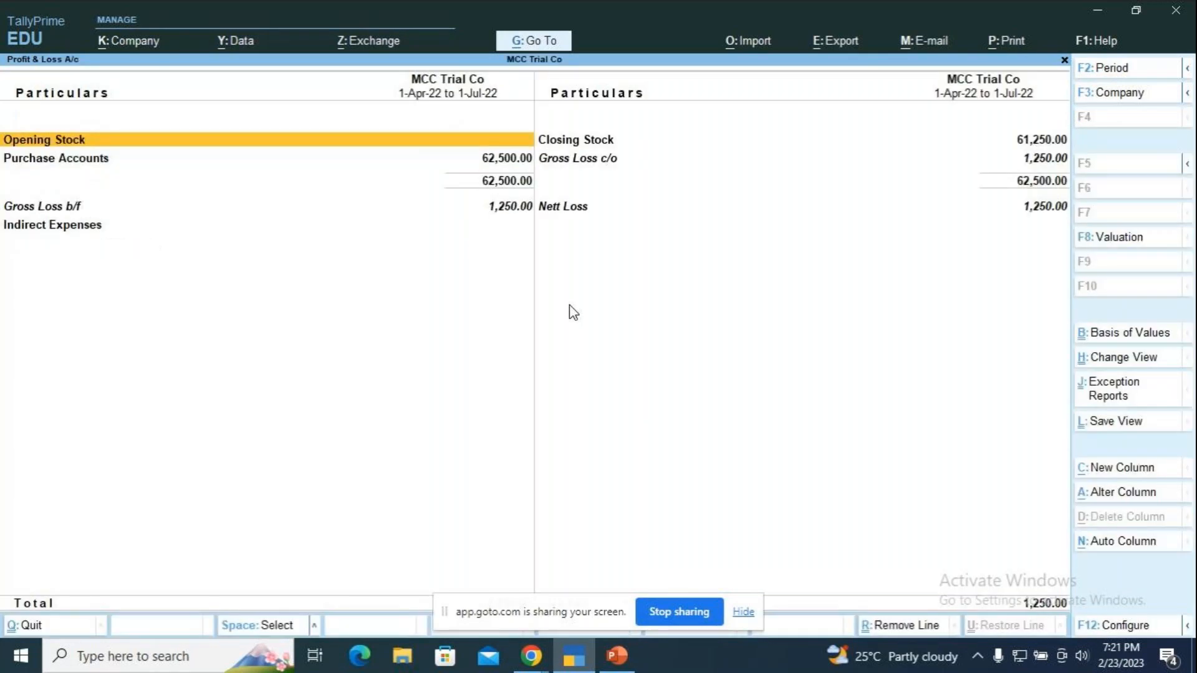
pyautogui.hotkey('alt', 'F5')
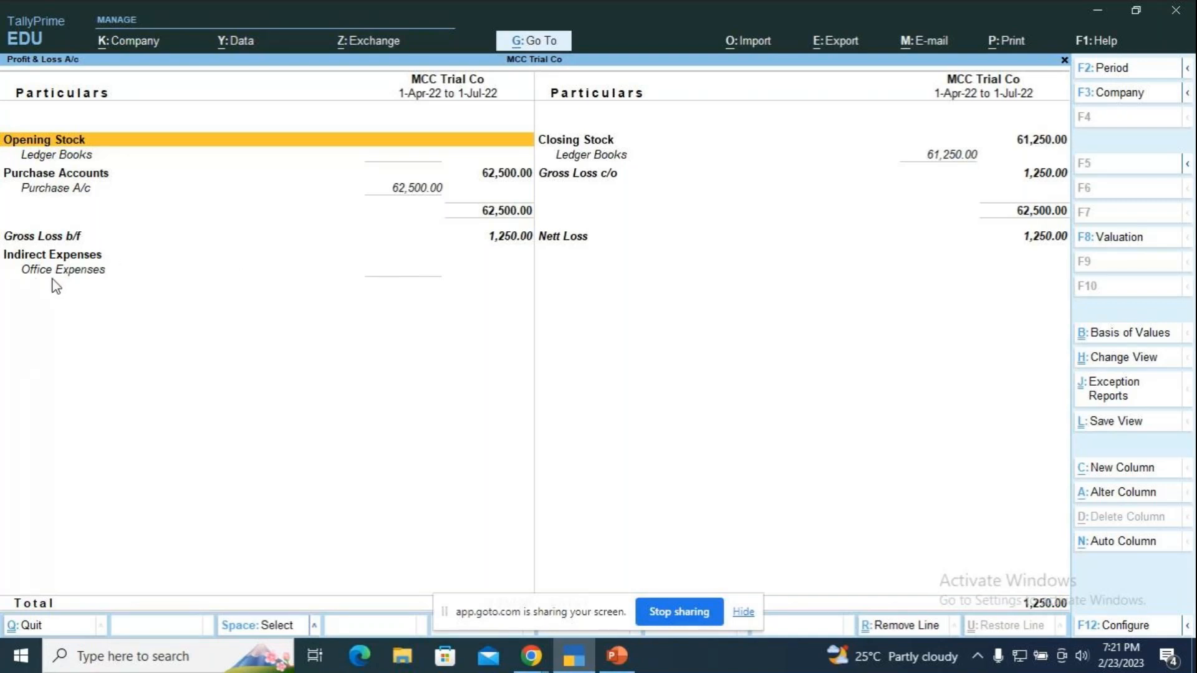
pyautogui.press('Escape')
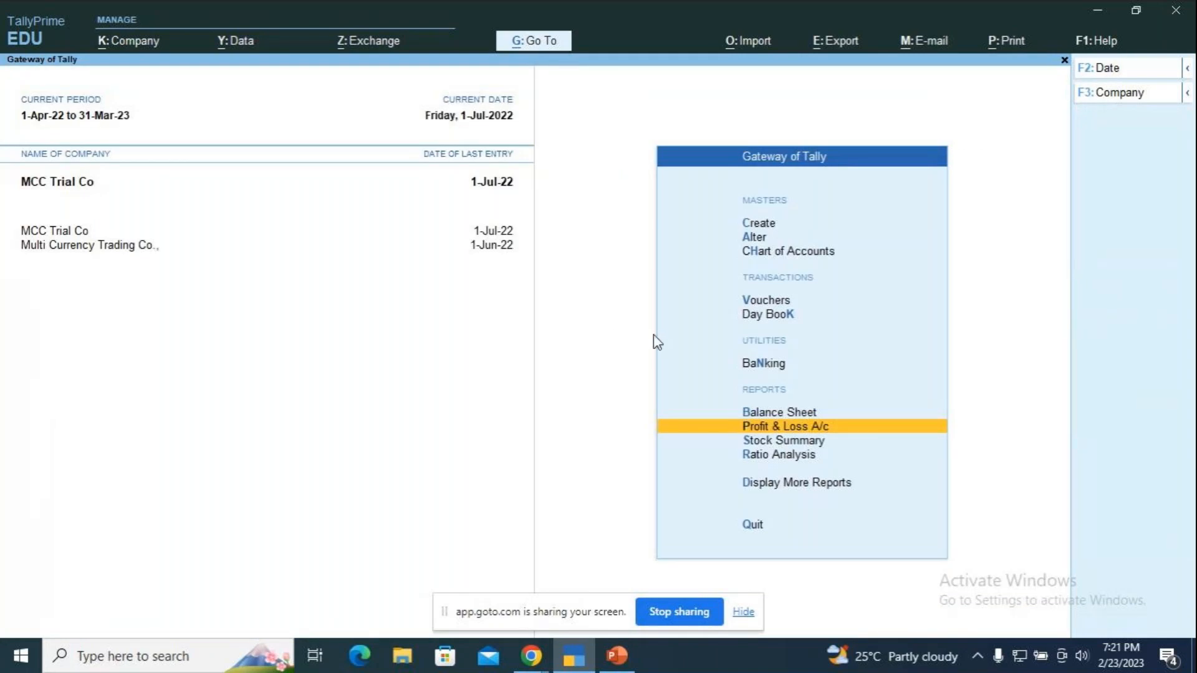
# View the Trial Balance in detailed form and check the cash and expense balances
pyautogui.press('Down')
pyautogui.press('Down')
pyautogui.press('Down')
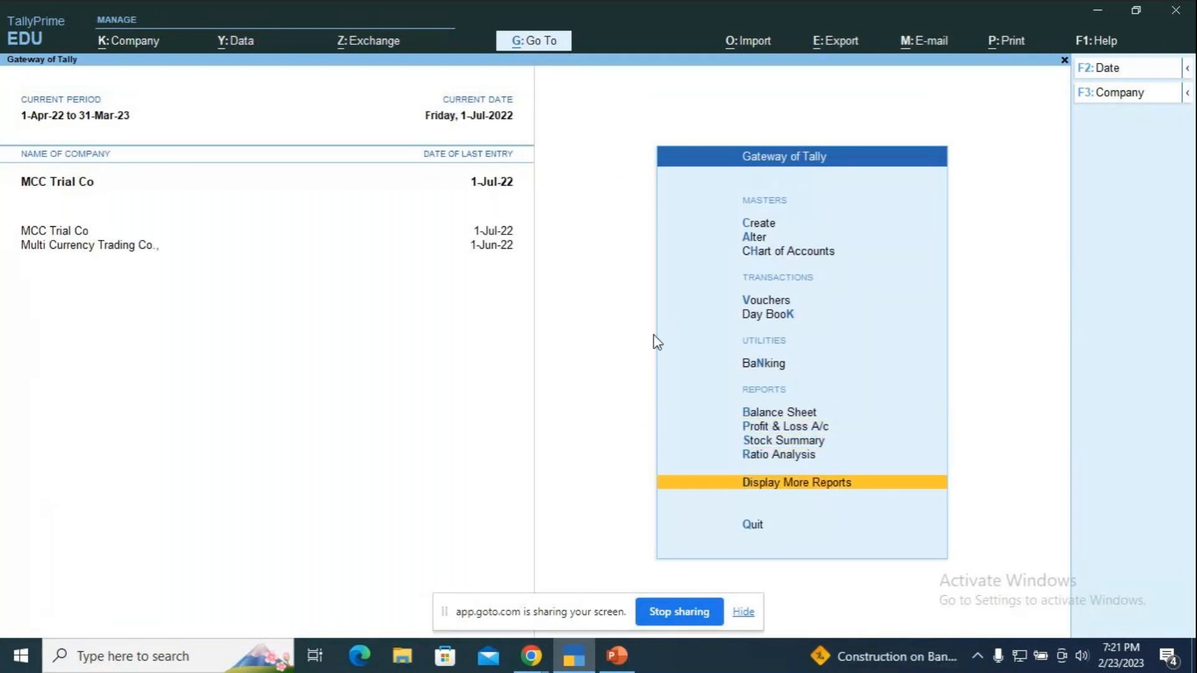
pyautogui.press('Return')
pyautogui.press('Return')
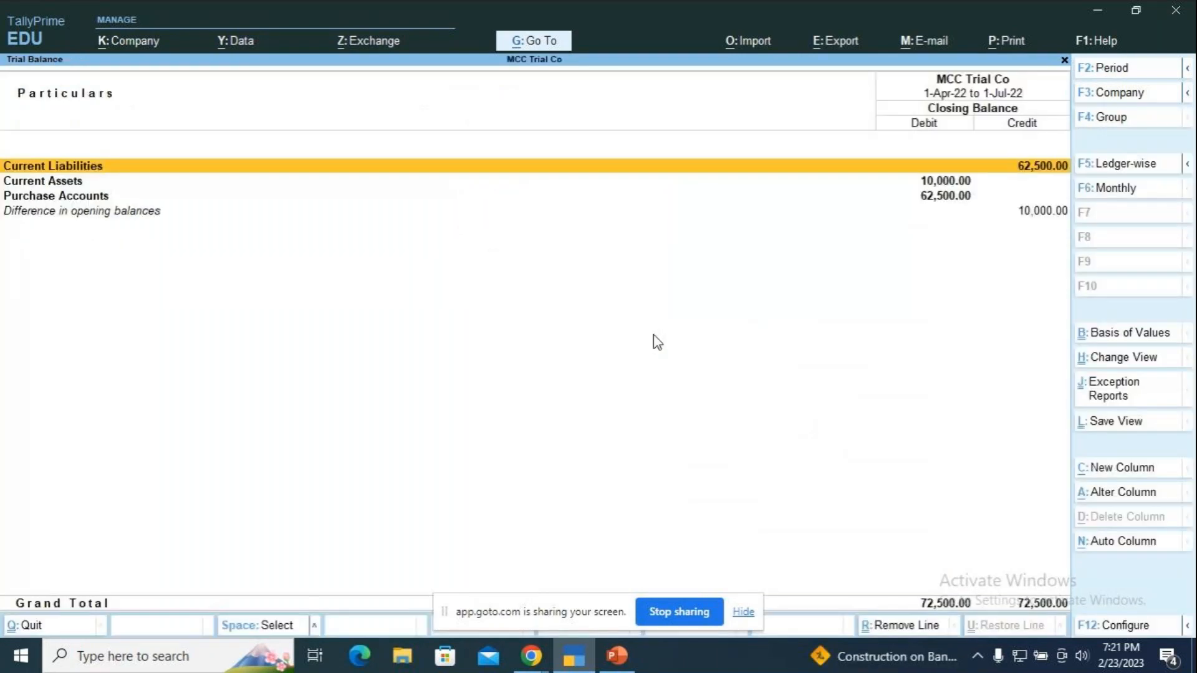
pyautogui.press('alt')
pyautogui.hotkey('alt', 'F5')
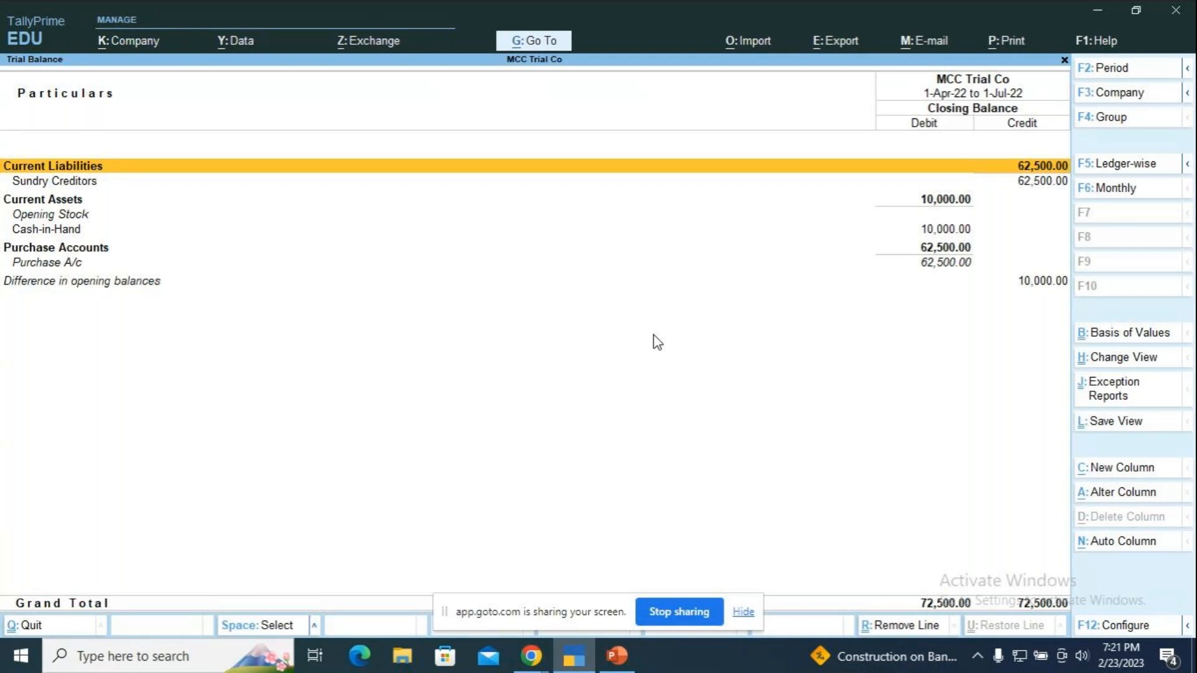
pyautogui.press('Escape')
pyautogui.press('Escape')
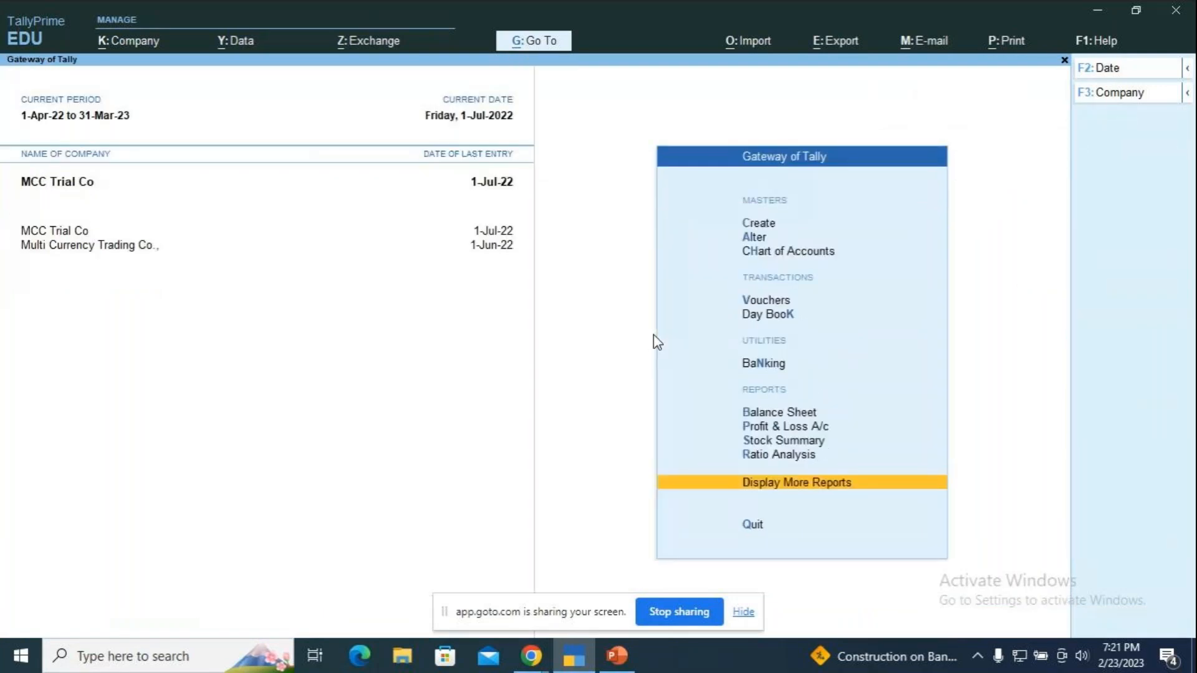
# Reopen the Day Book and set its period from 1-4-2022 to 1-7-2022
pyautogui.press('Up')
pyautogui.press('Up')
pyautogui.press('Up')
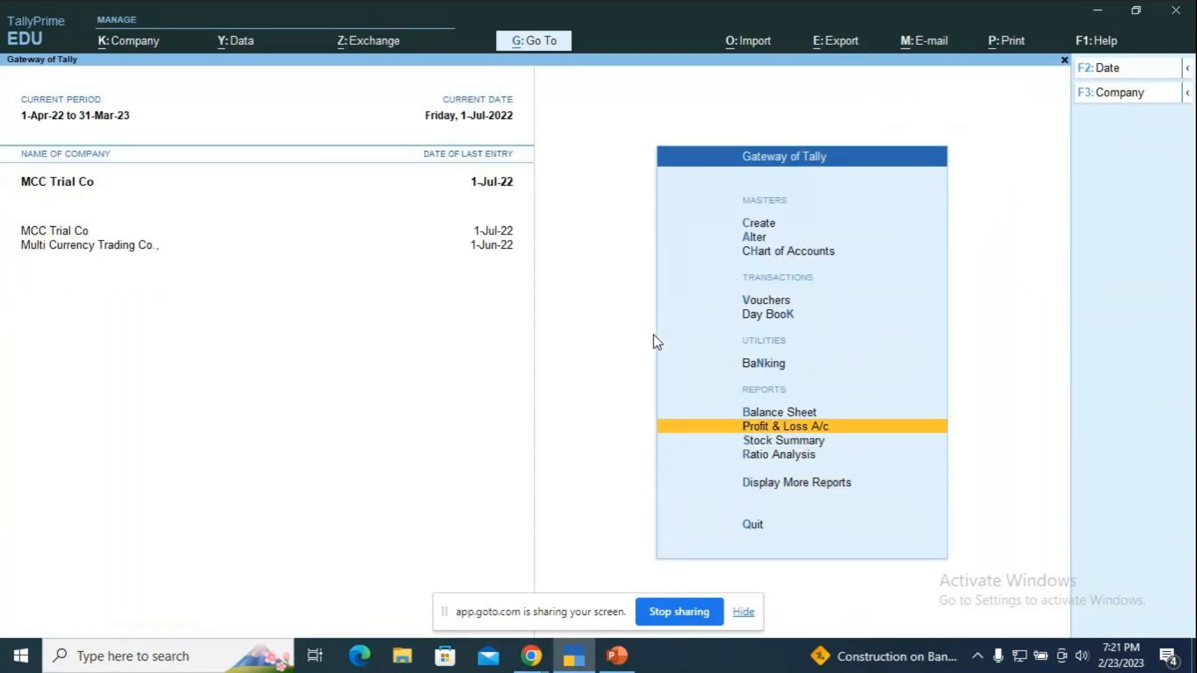
pyautogui.press('Up')
pyautogui.press('Up')
pyautogui.press('Up')
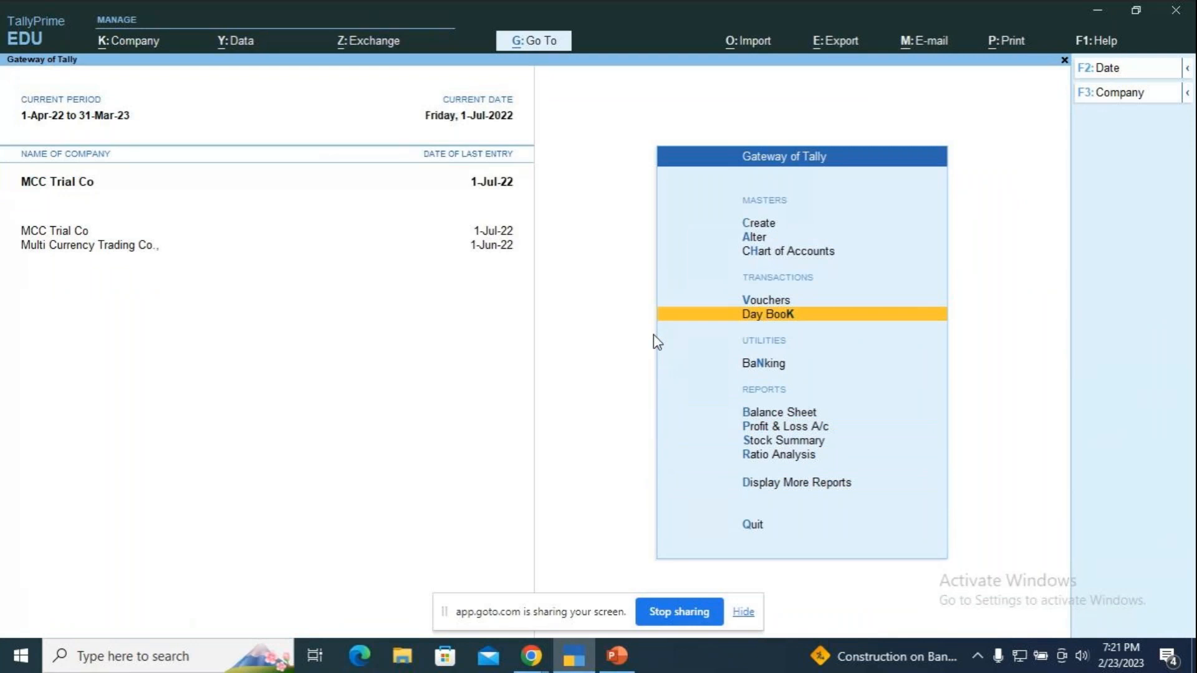
pyautogui.press('Return')
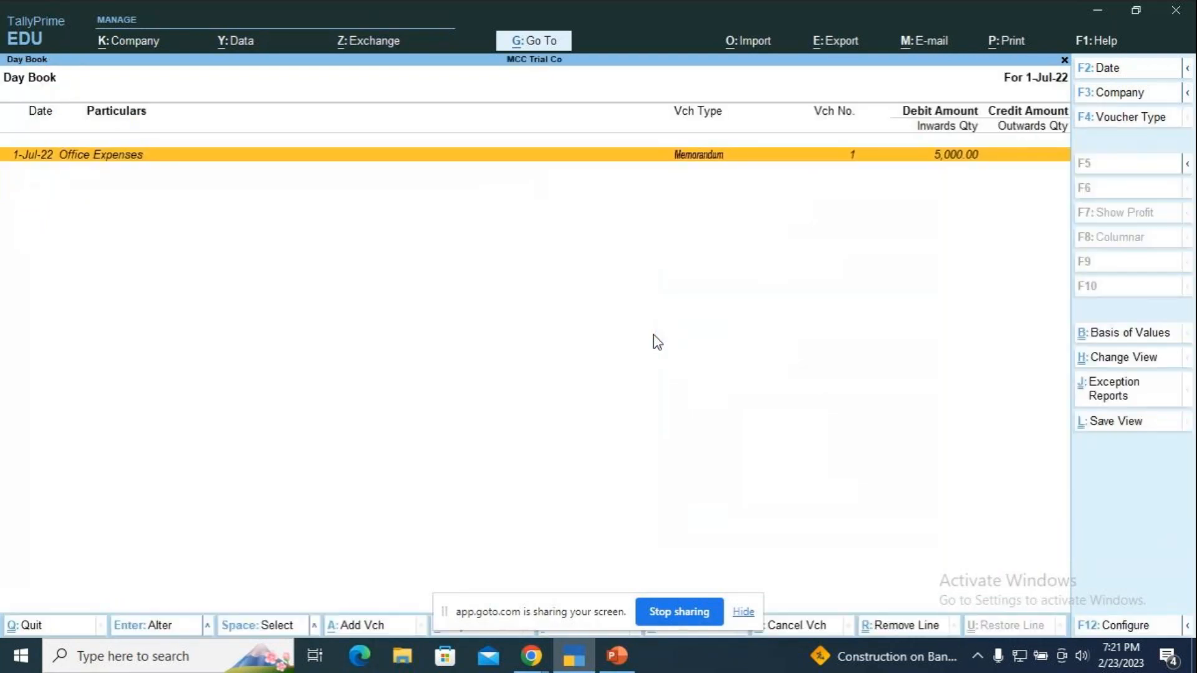
pyautogui.press('alt')
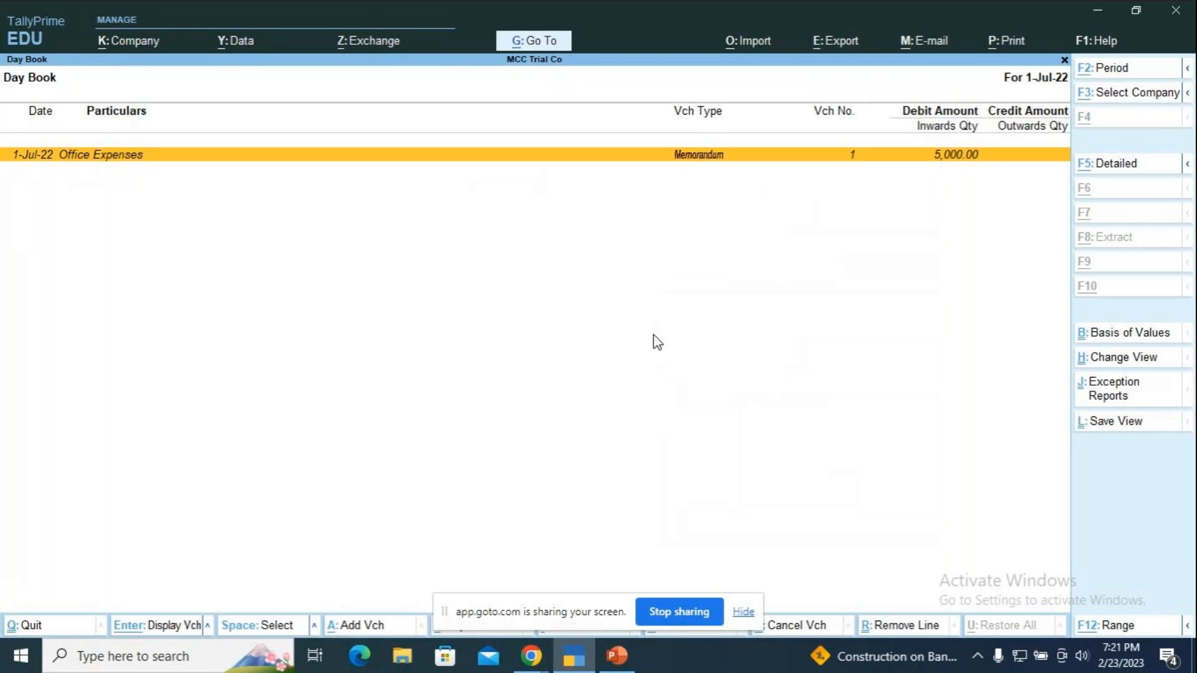
pyautogui.press('F2')
pyautogui.write('1-4')
pyautogui.press('Return')
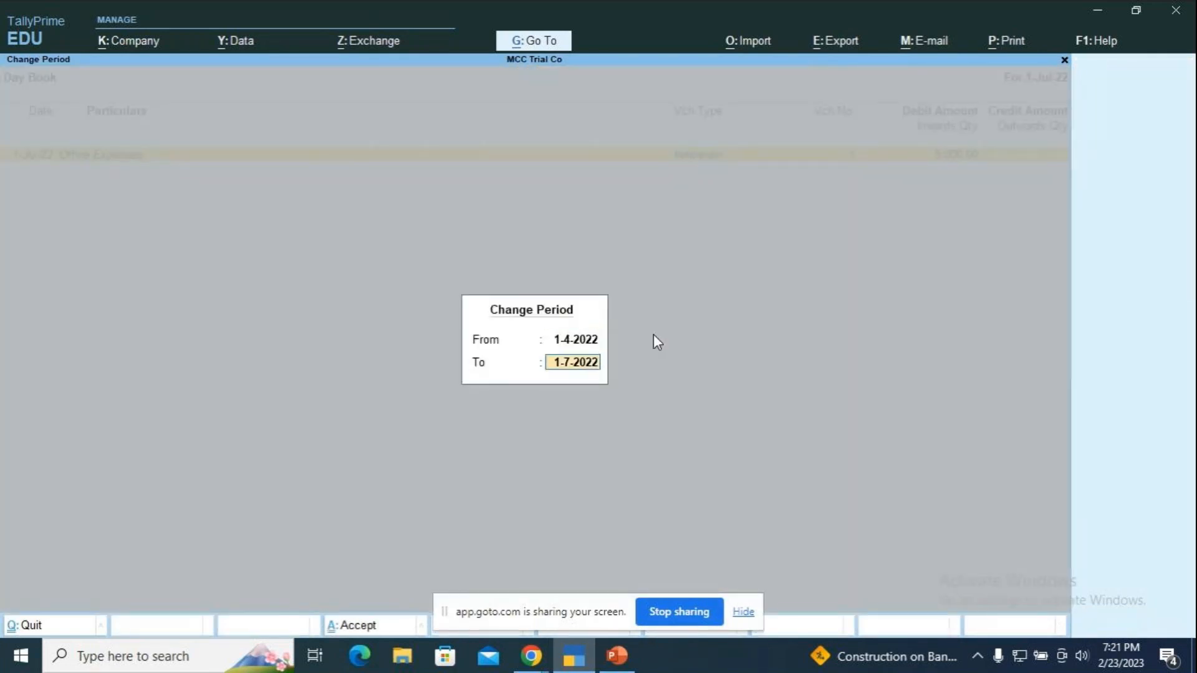
pyautogui.press('Return')
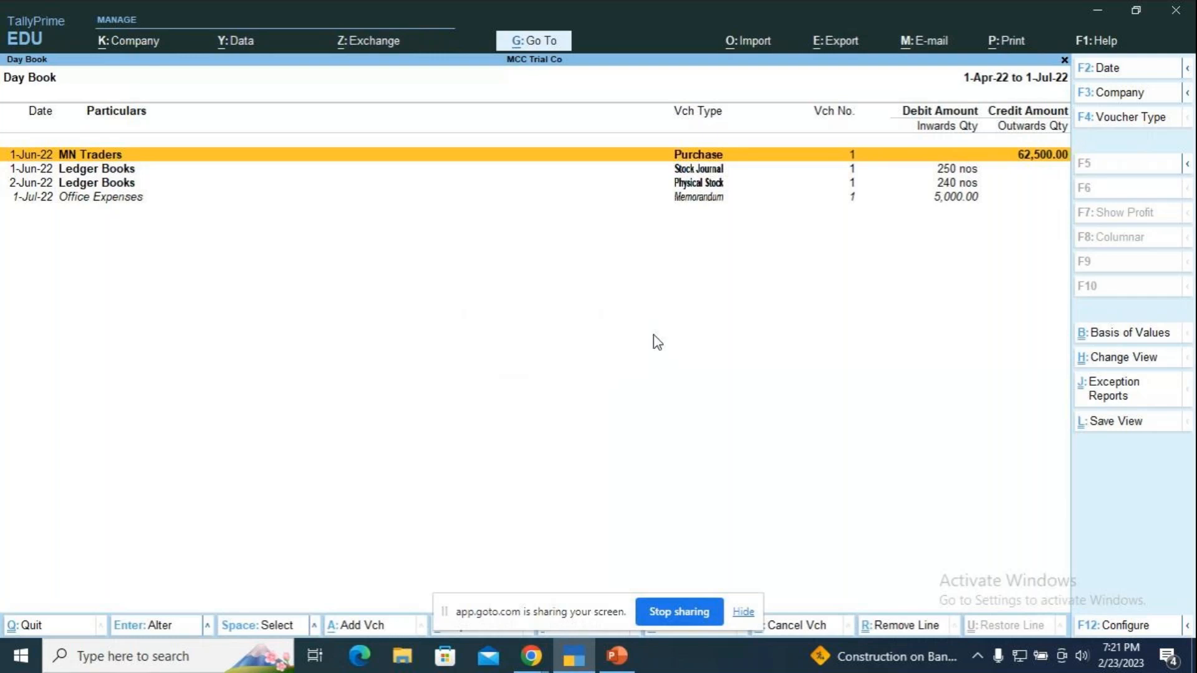
# Open the Office Expenses memorandum voucher from the Day Book and convert it to a Payment voucher
pyautogui.press('Down')
pyautogui.press('Down')
pyautogui.press('Down')
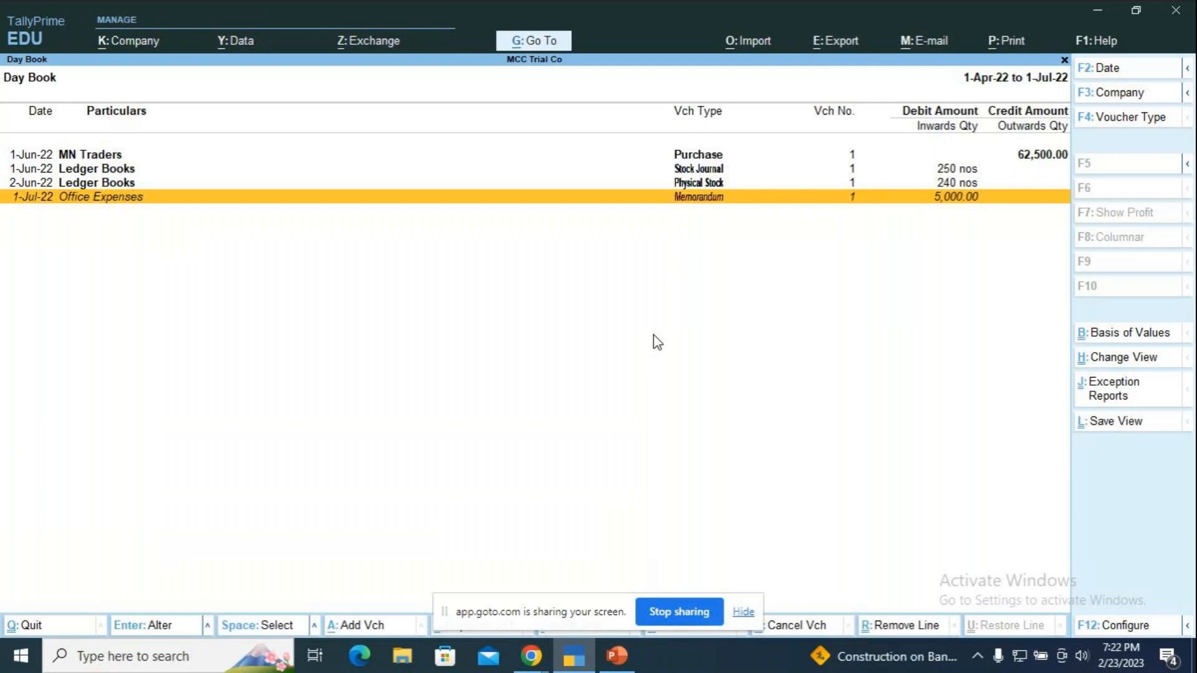
pyautogui.press('Return')
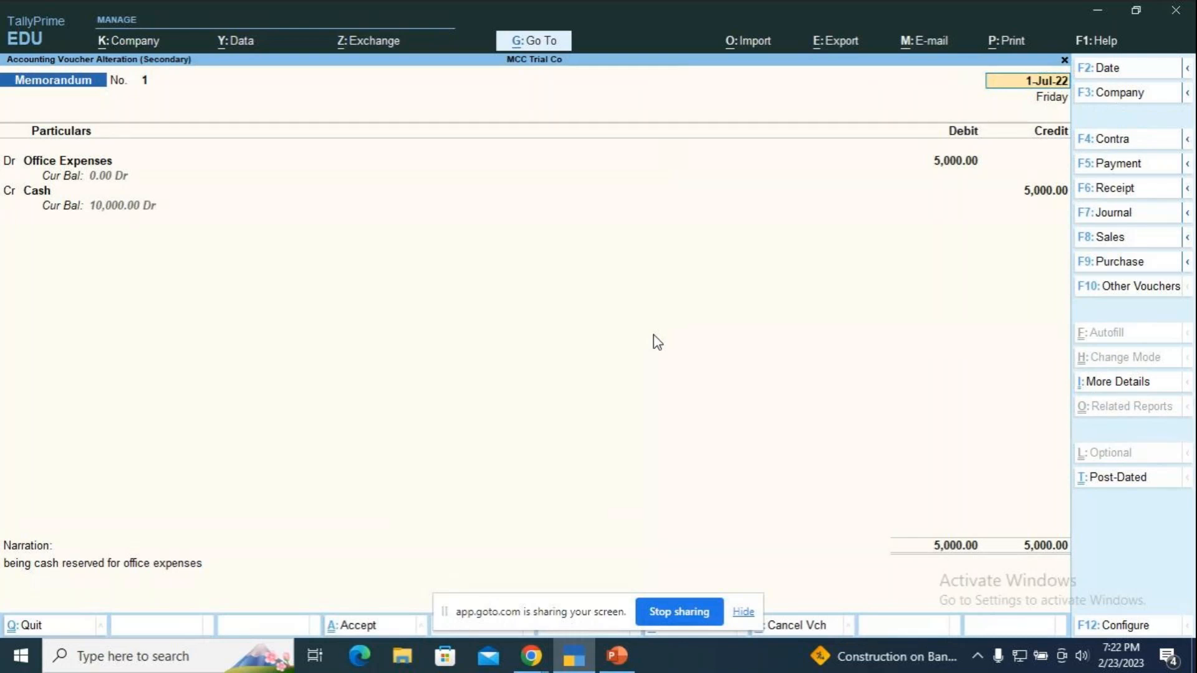
pyautogui.press('F5')
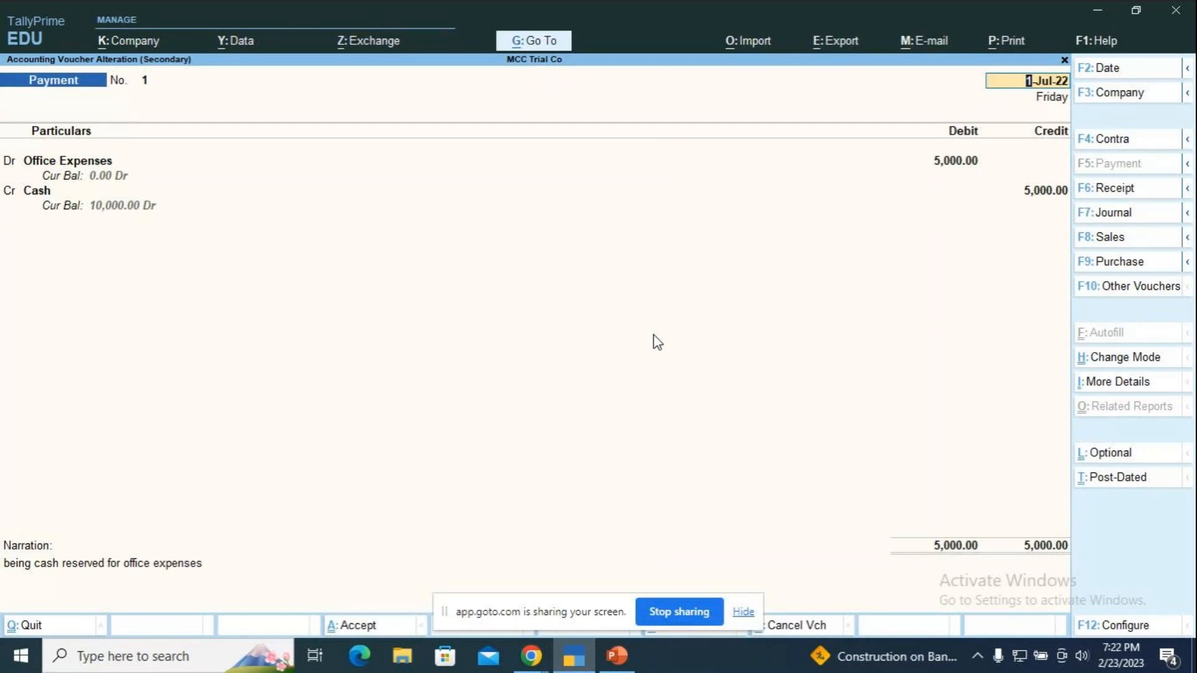
# Change the payment voucher's narration to "being cash paid towards office expenses" and save the voucher
pyautogui.press('Return')
pyautogui.press('Return')
pyautogui.press('Return')
pyautogui.press('Return')
pyautogui.press('Return')
pyautogui.press('Return')
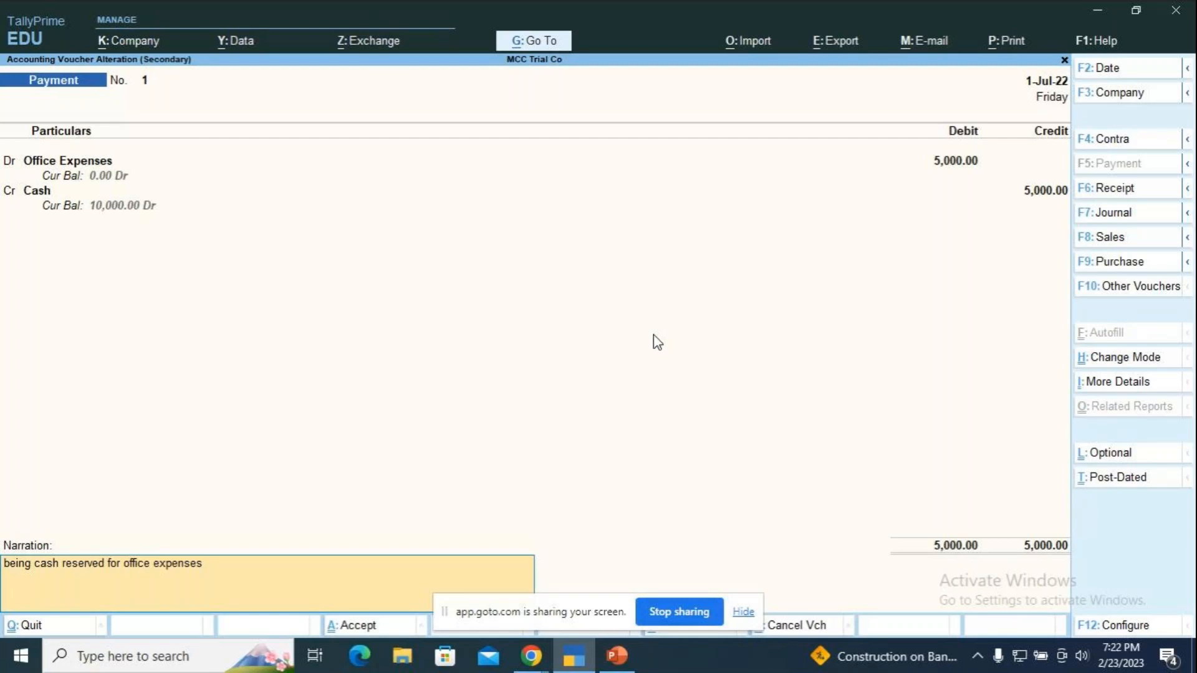
pyautogui.press('Right')
pyautogui.press('Right')
pyautogui.press('Right')
pyautogui.press('Right')
pyautogui.press('Right')
pyautogui.press('Right')
pyautogui.press('Right')
pyautogui.press('Right')
pyautogui.press('Right')
pyautogui.press('Right')
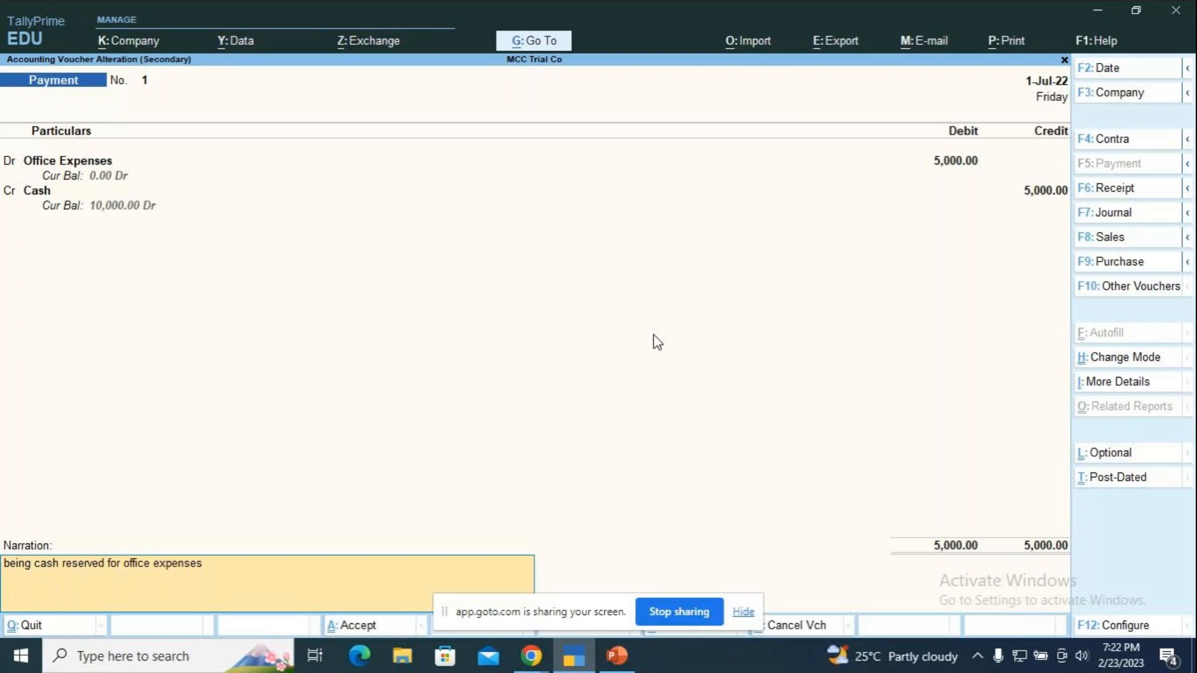
pyautogui.press('Delete')
pyautogui.press('Delete')
pyautogui.press('Delete')
pyautogui.press('Delete')
pyautogui.press('Delete')
pyautogui.press('Delete')
pyautogui.press('Delete')
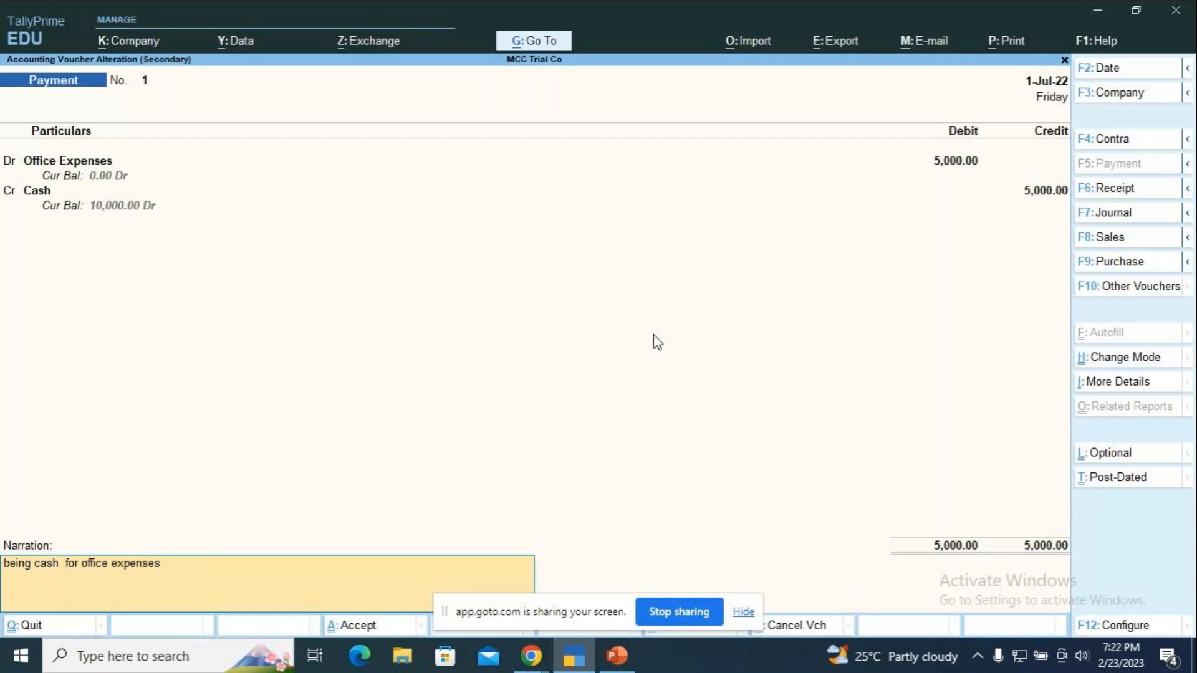
pyautogui.write('paid ')
pyautogui.write('y')
pyautogui.press('BackSpace')
pyautogui.write('tow')
pyautogui.write('at')
pyautogui.press('Delete')
pyautogui.press('Delete')
pyautogui.press('BackSpace')
pyautogui.write('rds office expenses')
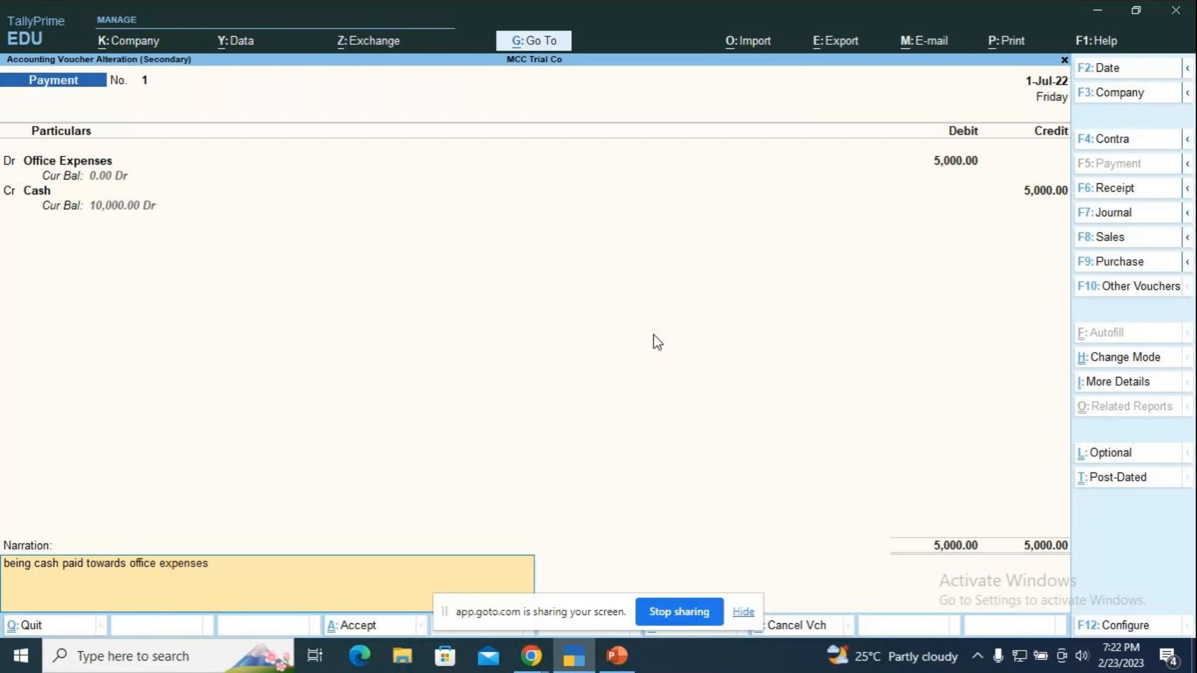
pyautogui.press('Return')
pyautogui.press('Return')
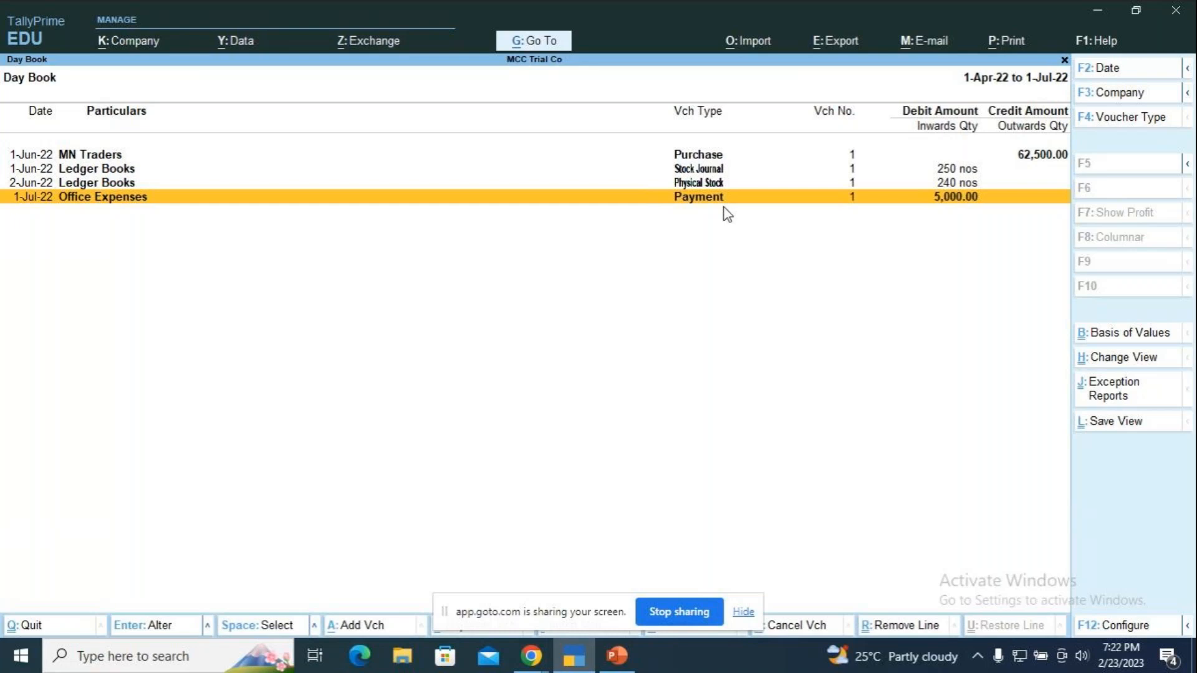
# View the Balance Sheet in detailed form and check the cash-in-hand balance
pyautogui.press('Escape')
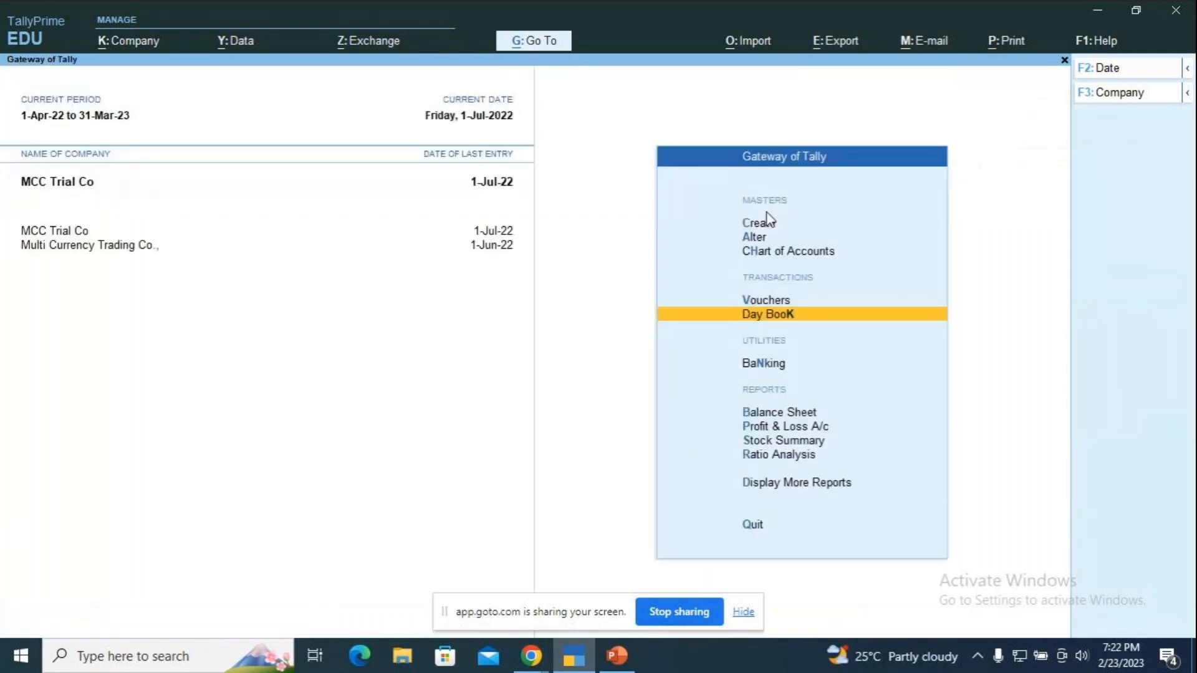
pyautogui.press('Down')
pyautogui.press('Down')
pyautogui.press('Down')
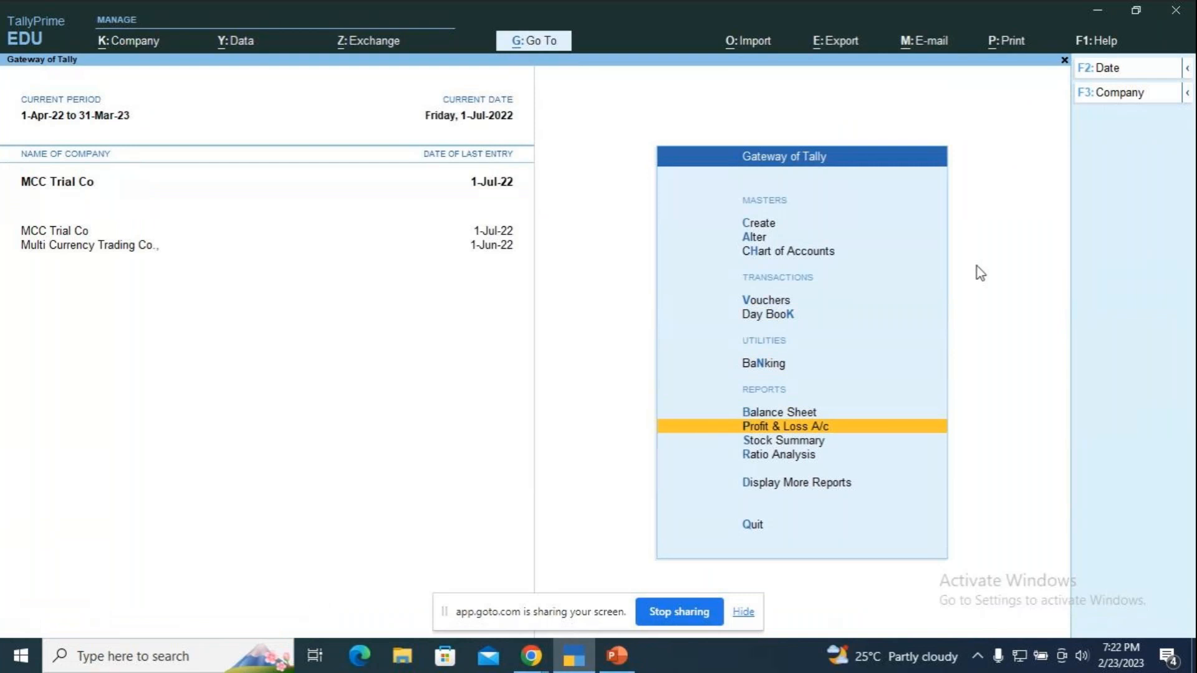
pyautogui.press('Up')
pyautogui.press('Return')
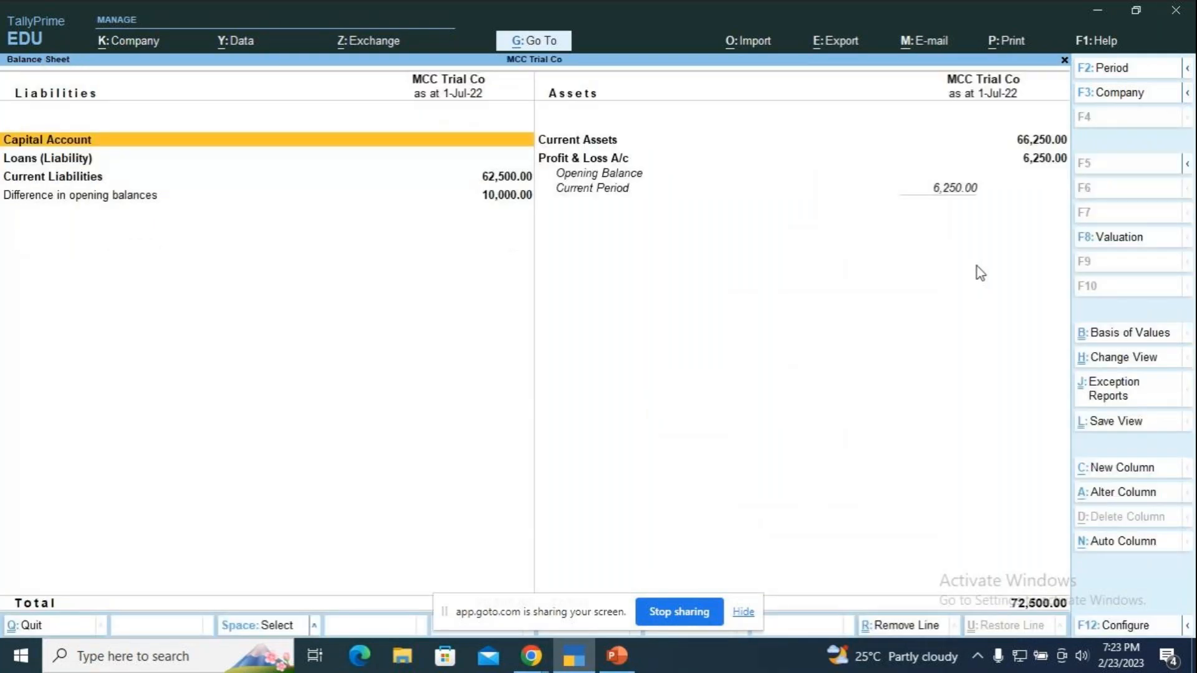
pyautogui.hotkey('alt', 'F5')
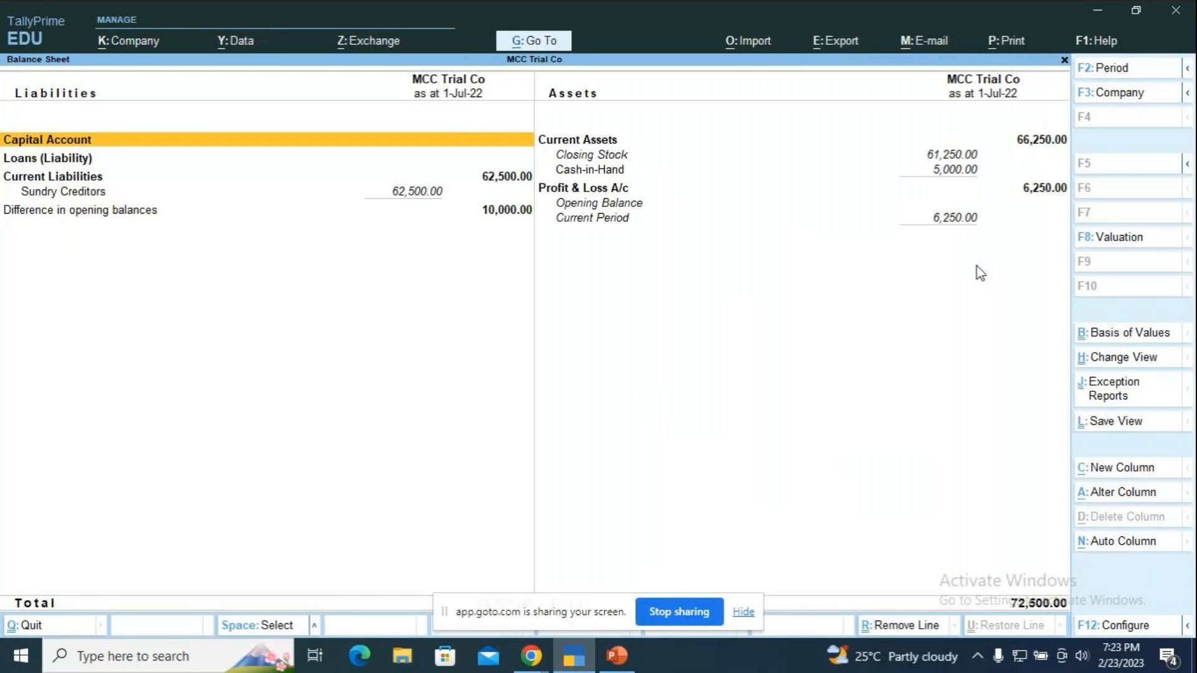
# View the Profit & Loss A/c in detailed form and check the office expenses under Indirect Expenses
pyautogui.press('Escape')
pyautogui.press('Down')
pyautogui.press('Return')
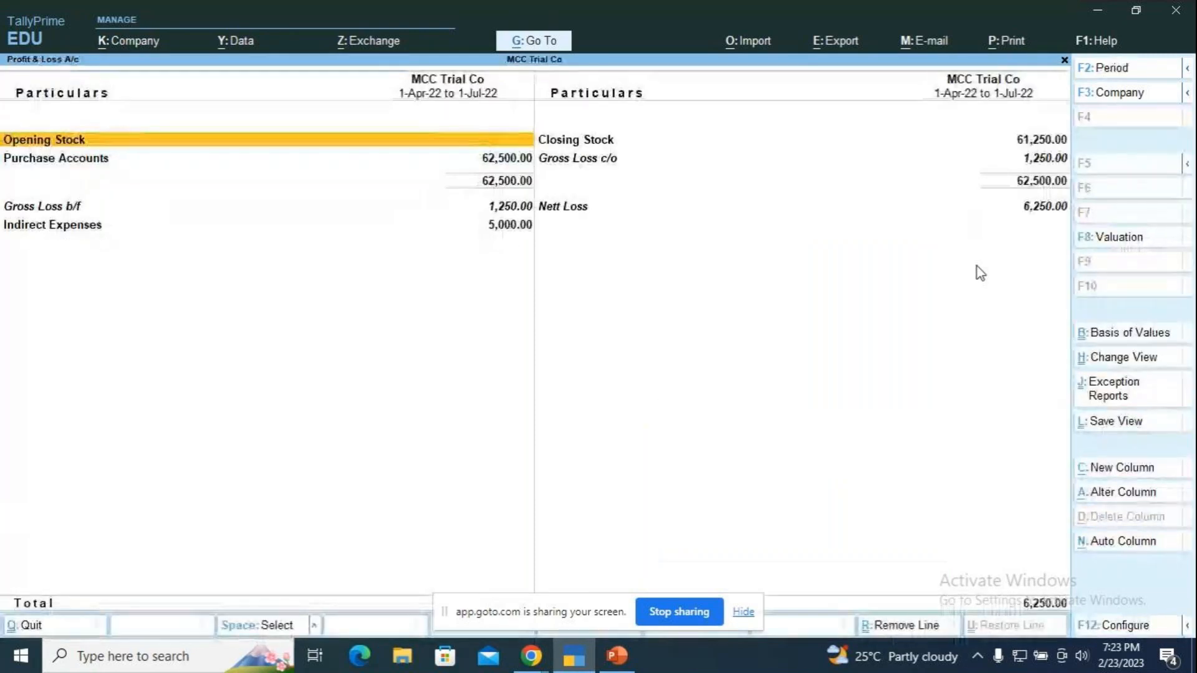
pyautogui.hotkey('alt', 'F5')
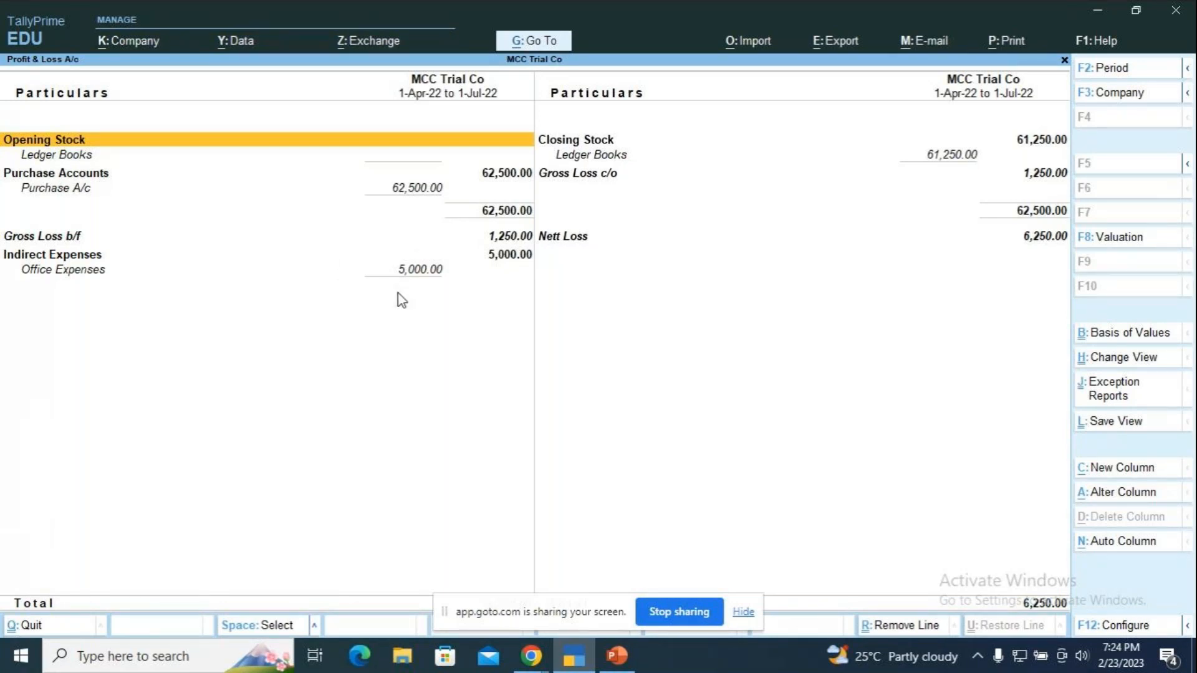
pyautogui.press('Escape')
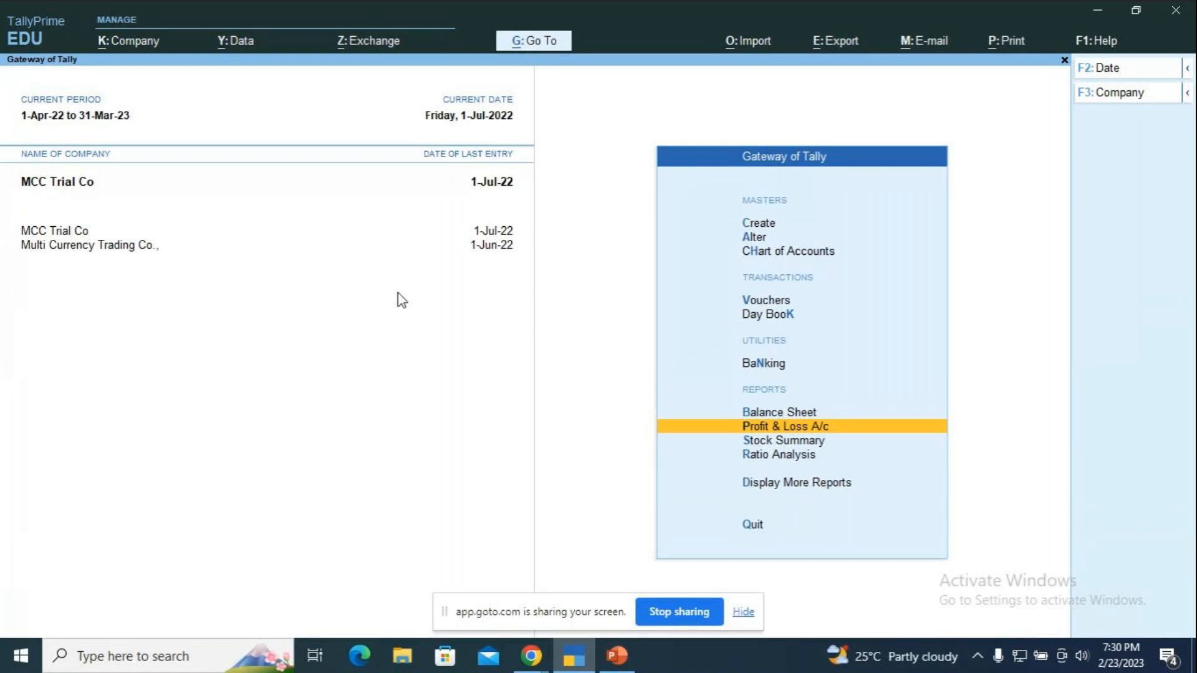
# Switch to the PowerPoint presentation and look through the slides that follow the memorandum voucher topic
pyautogui.hotkey('alt', 'Tab')
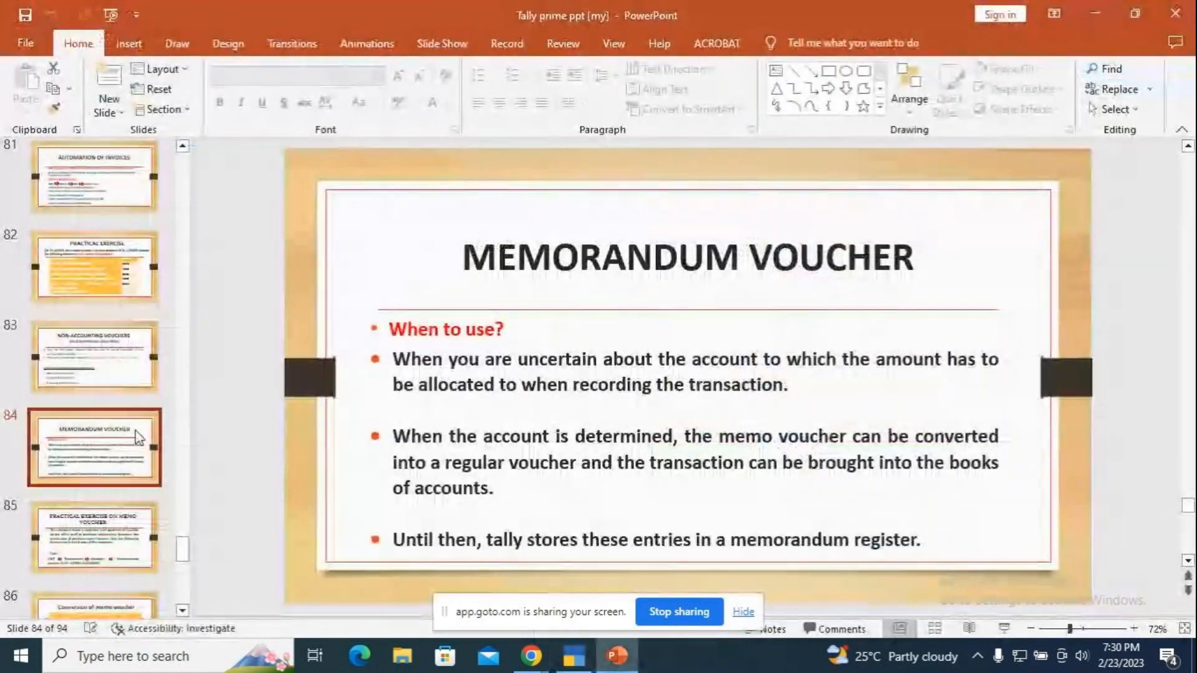
pyautogui.scroll(-1, 123, 471)
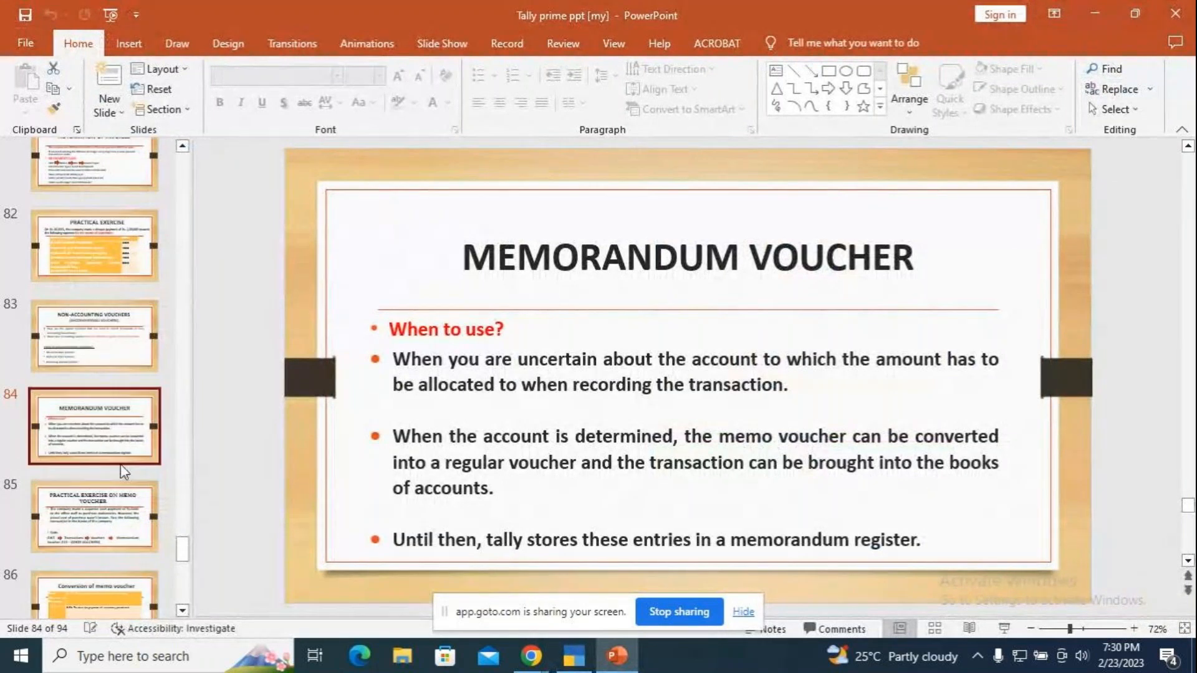
pyautogui.scroll(-6, 123, 471)
pyautogui.scroll(-3, 120, 463)
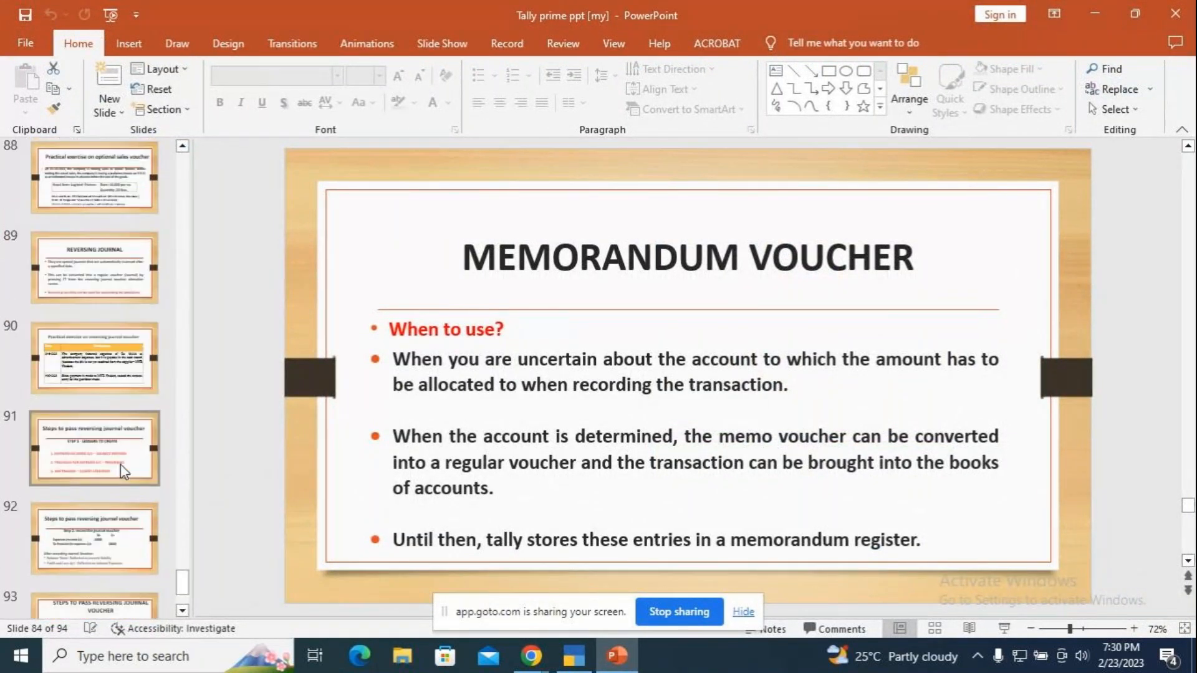
pyautogui.scroll(-2, 121, 464)
pyautogui.scroll(-1, 123, 471)
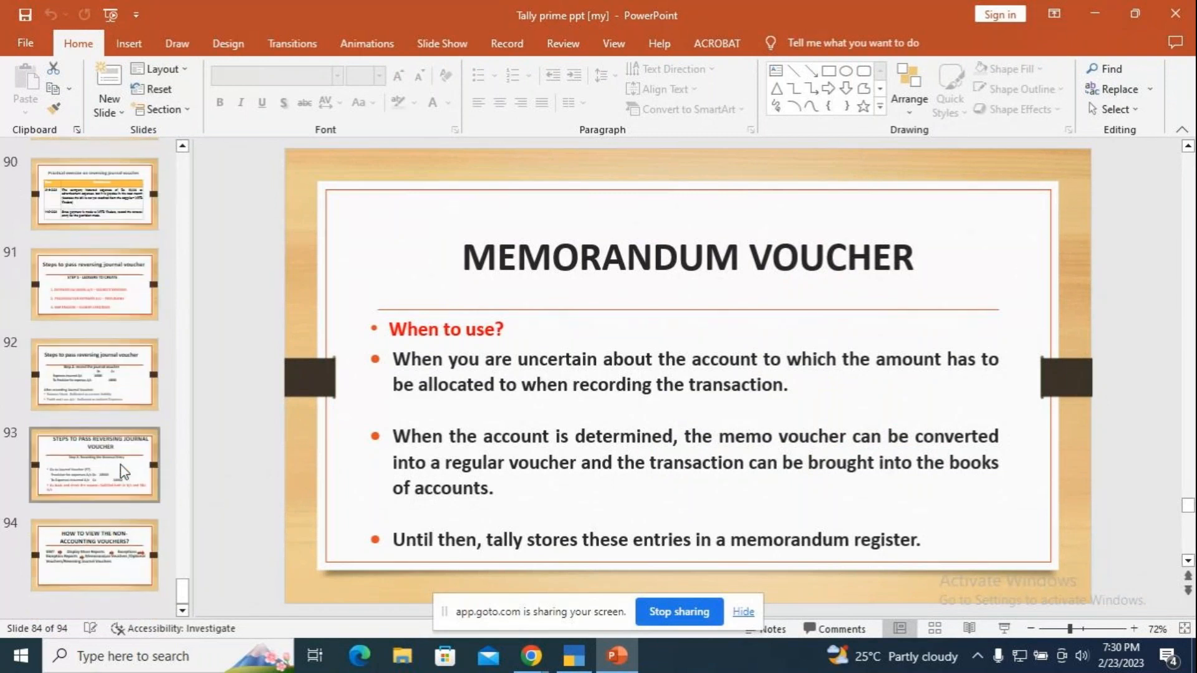
pyautogui.scroll(10, 123, 472)
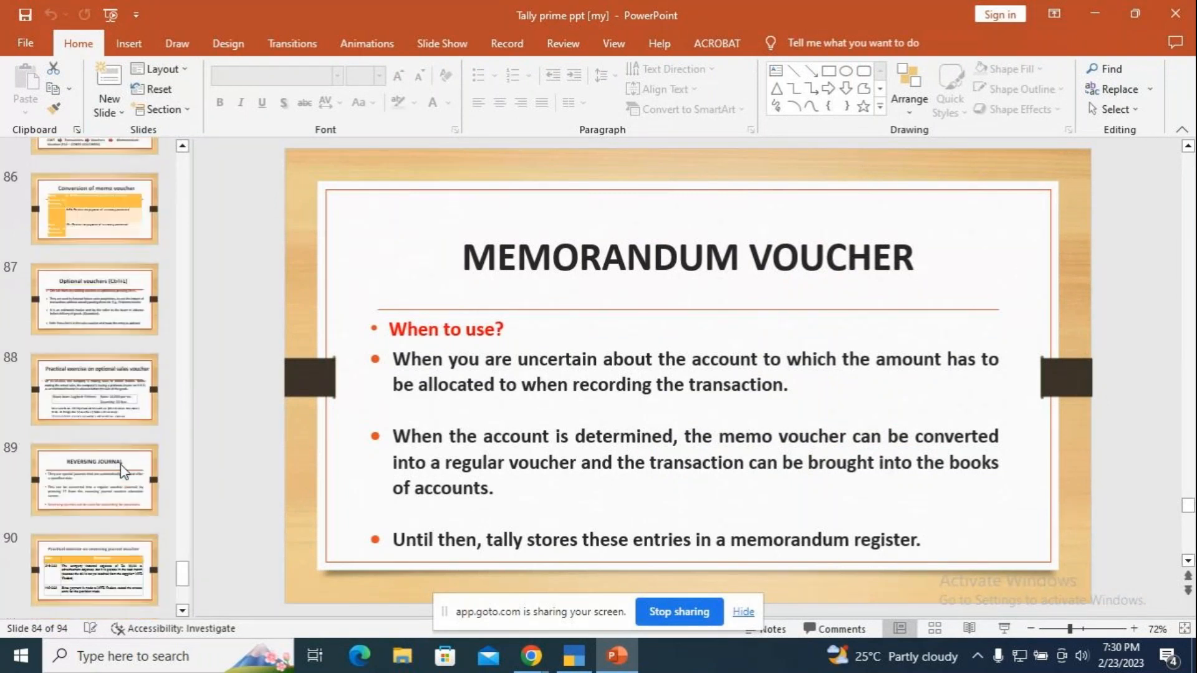
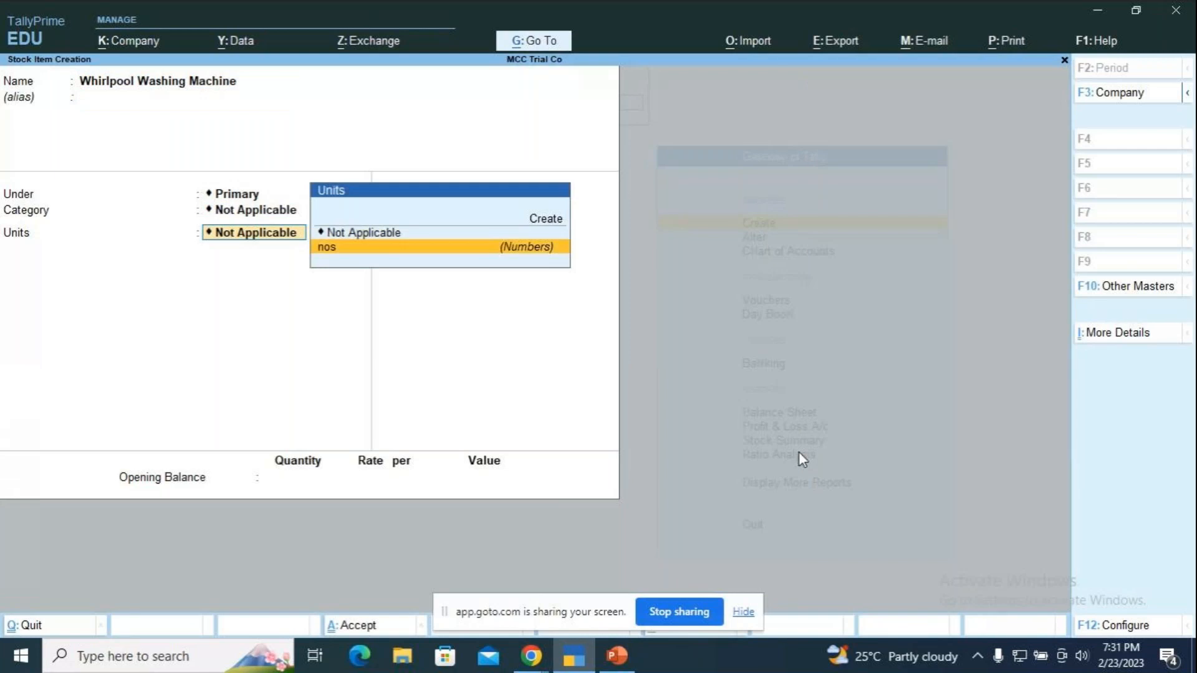
# Save the new stock item Whirlpool Washing Machine with nos as its unit and leave master creation
pyautogui.hotkey('ctrl', 'a')
pyautogui.press('Escape')
pyautogui.press('y')
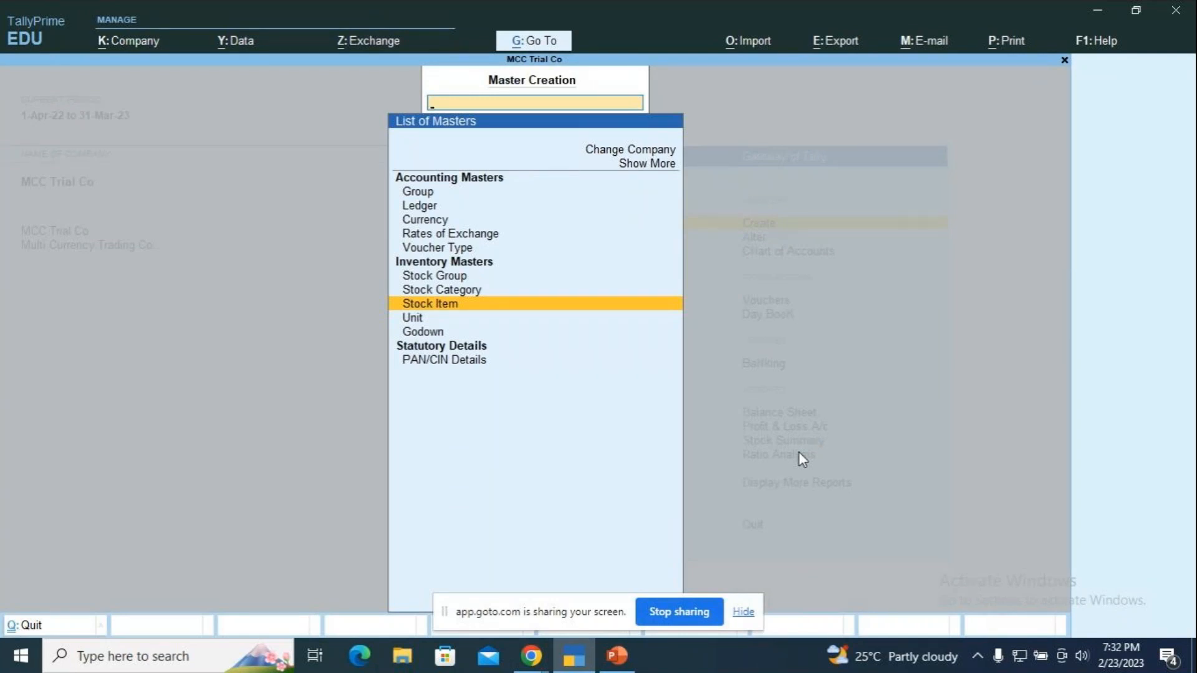
pyautogui.press('Escape')
# Start a Purchase voucher and set its supplier invoice date to 1-Jul-22
pyautogui.press('Down')
pyautogui.press('Down')
pyautogui.press('Down')
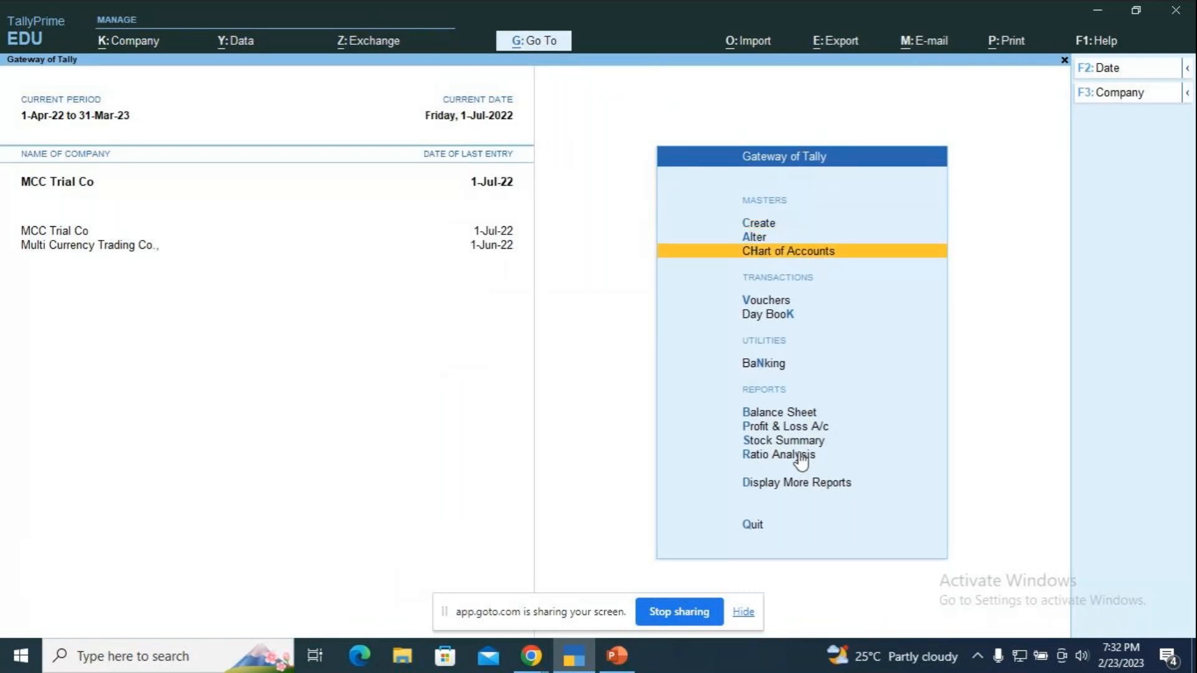
pyautogui.press('Return')
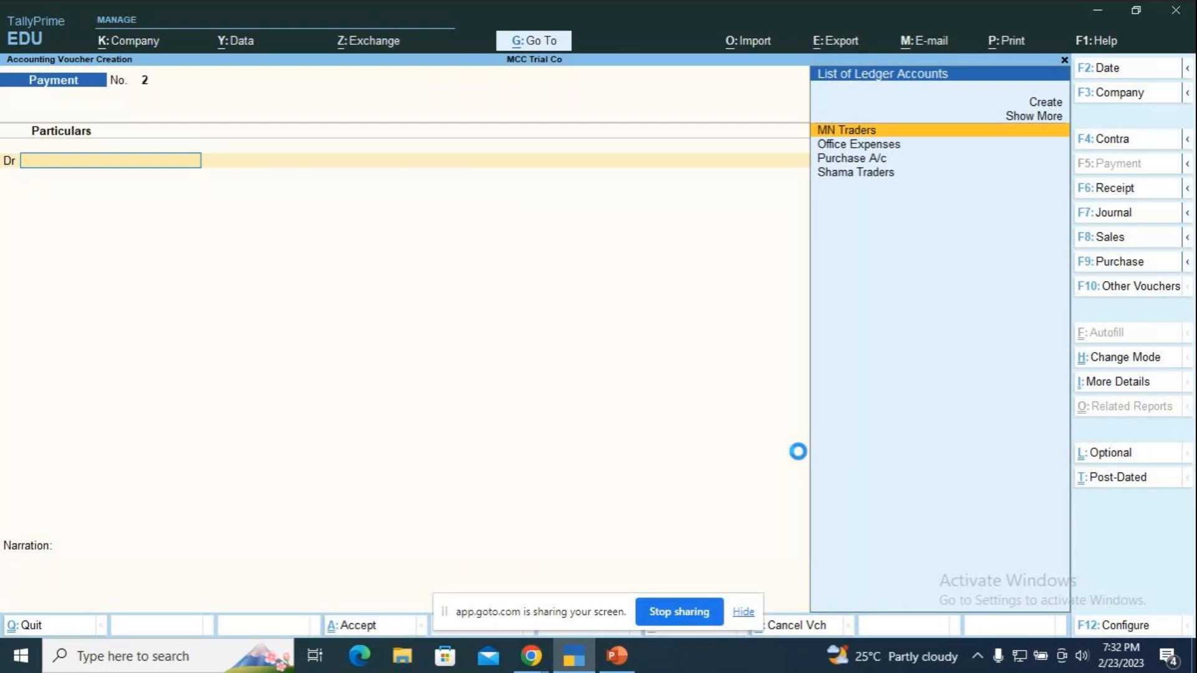
pyautogui.press('F9')
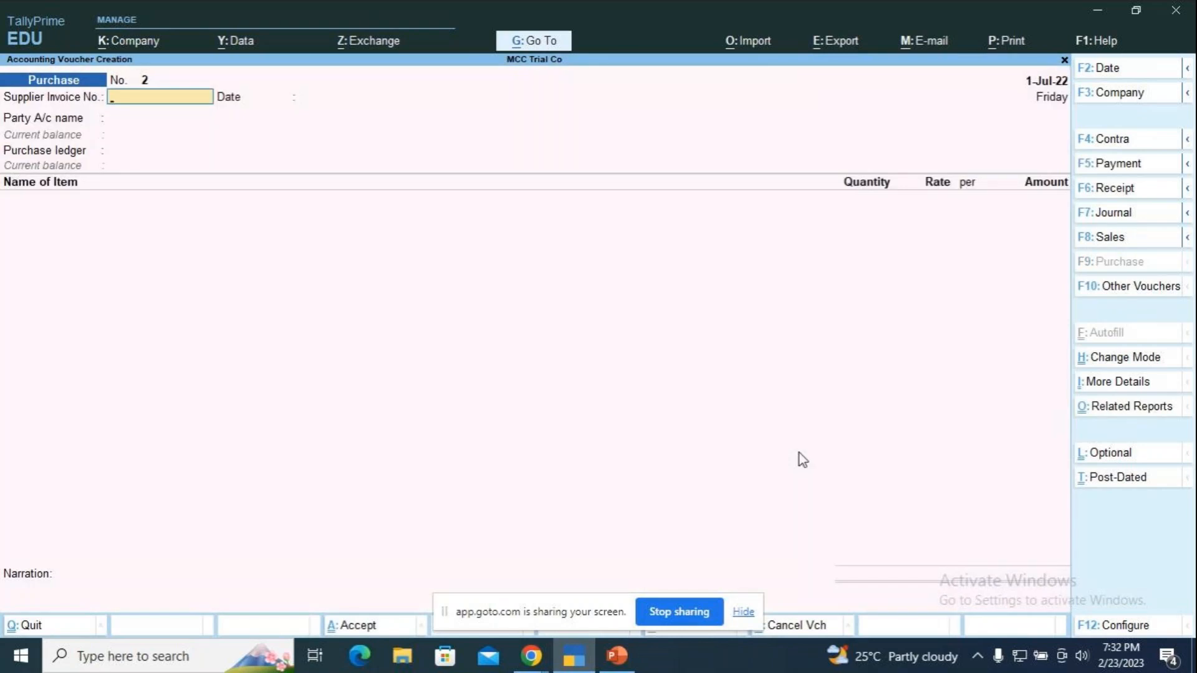
pyautogui.press('Return')
pyautogui.write('1-Jul-22')
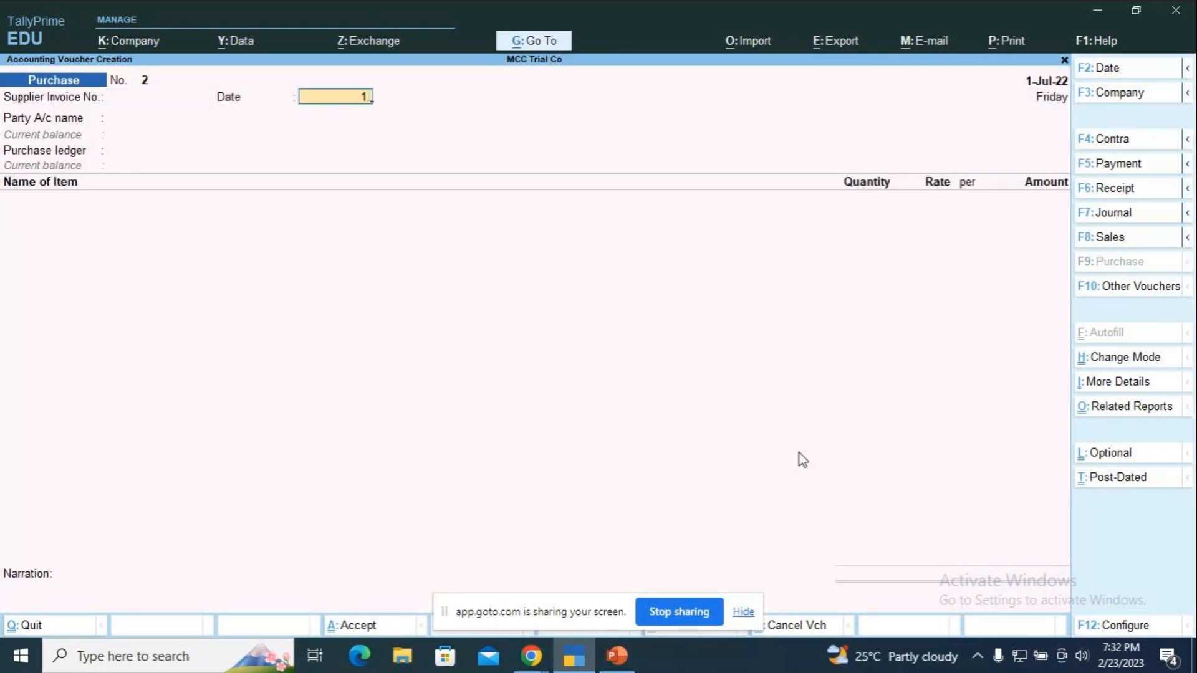
pyautogui.press('Return')
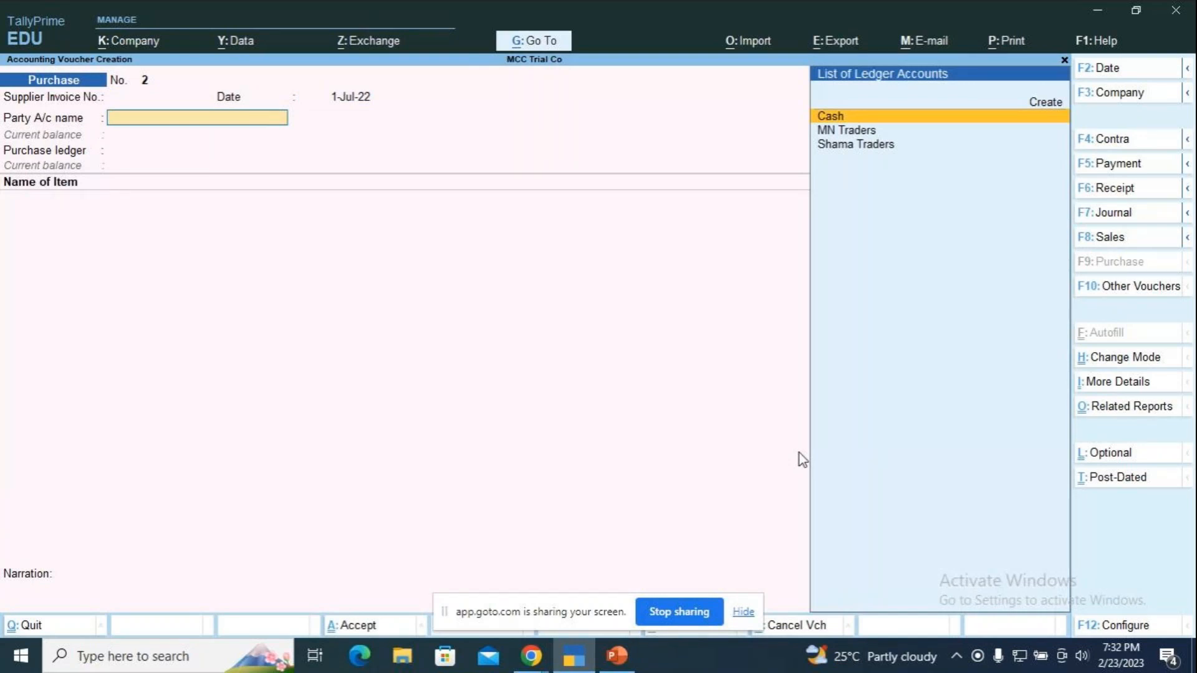
# Set the purchase voucher's party to Shama Traders and its purchase ledger to Purchase A/c, leaving the receipt details blank
pyautogui.press('Down')
pyautogui.press('Down')
pyautogui.press('Return')
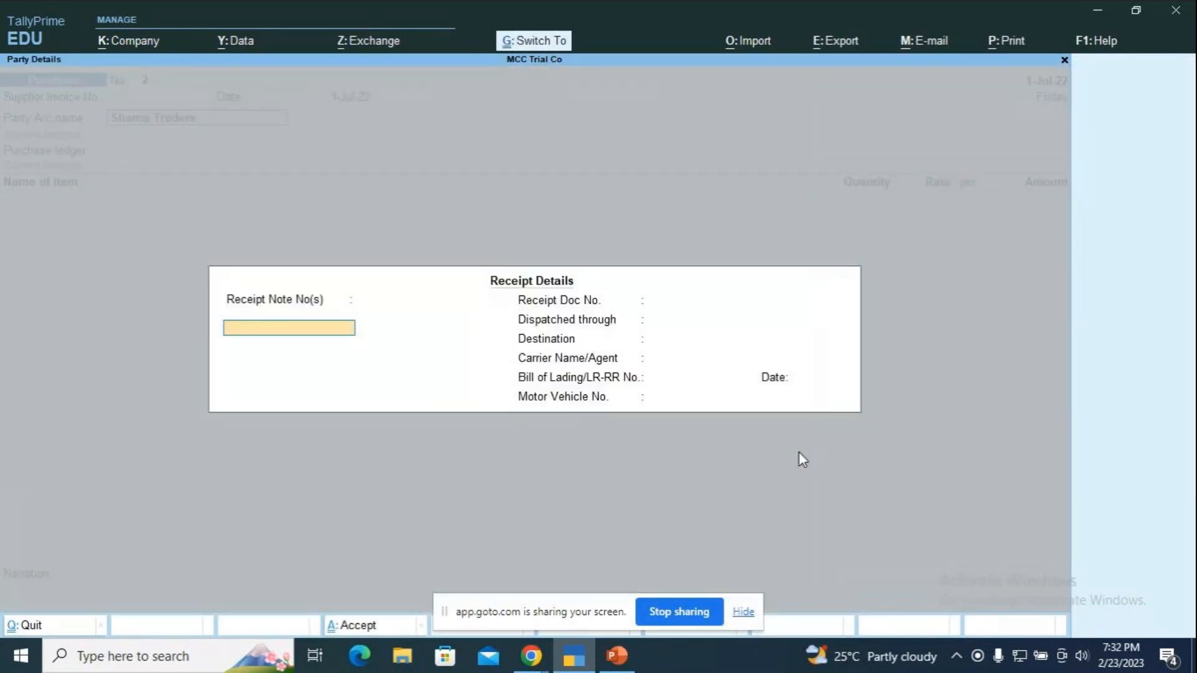
pyautogui.press('Return')
pyautogui.press('Return')
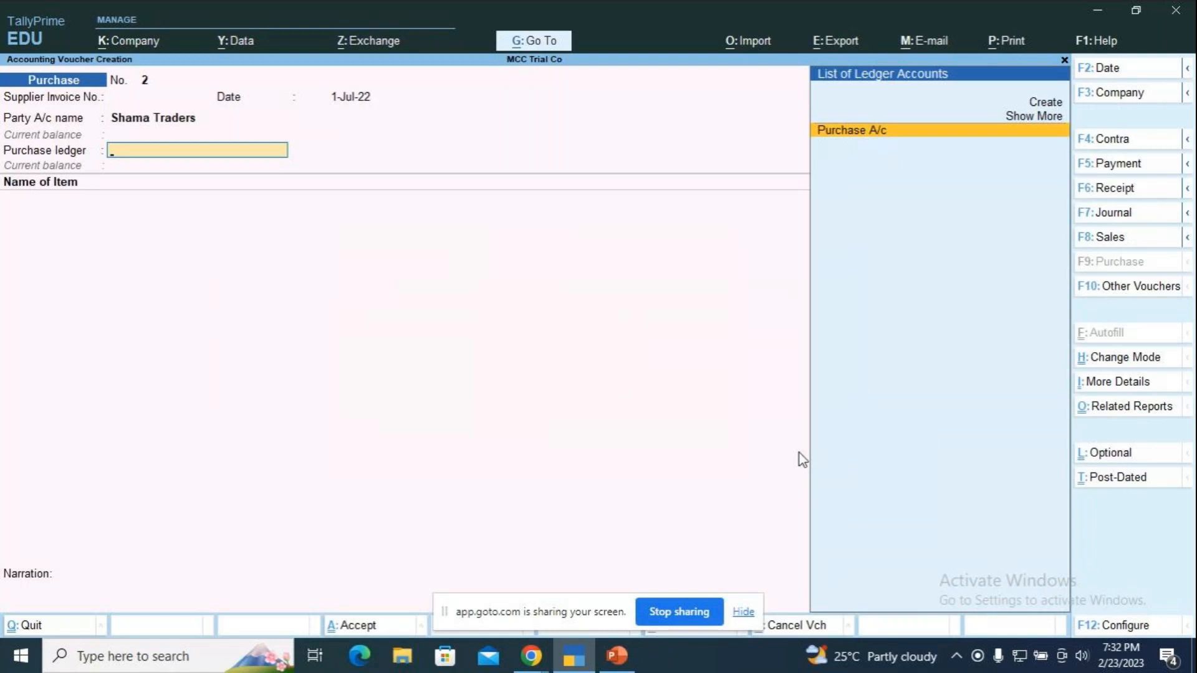
pyautogui.press('Return')
# Add the item Whirlpool Washing Machine, allocating 10 nos at a rate of 15,000 to JP Nagar Godown
pyautogui.press('Down')
pyautogui.press('Down')
pyautogui.press('Down')
pyautogui.press('Return')
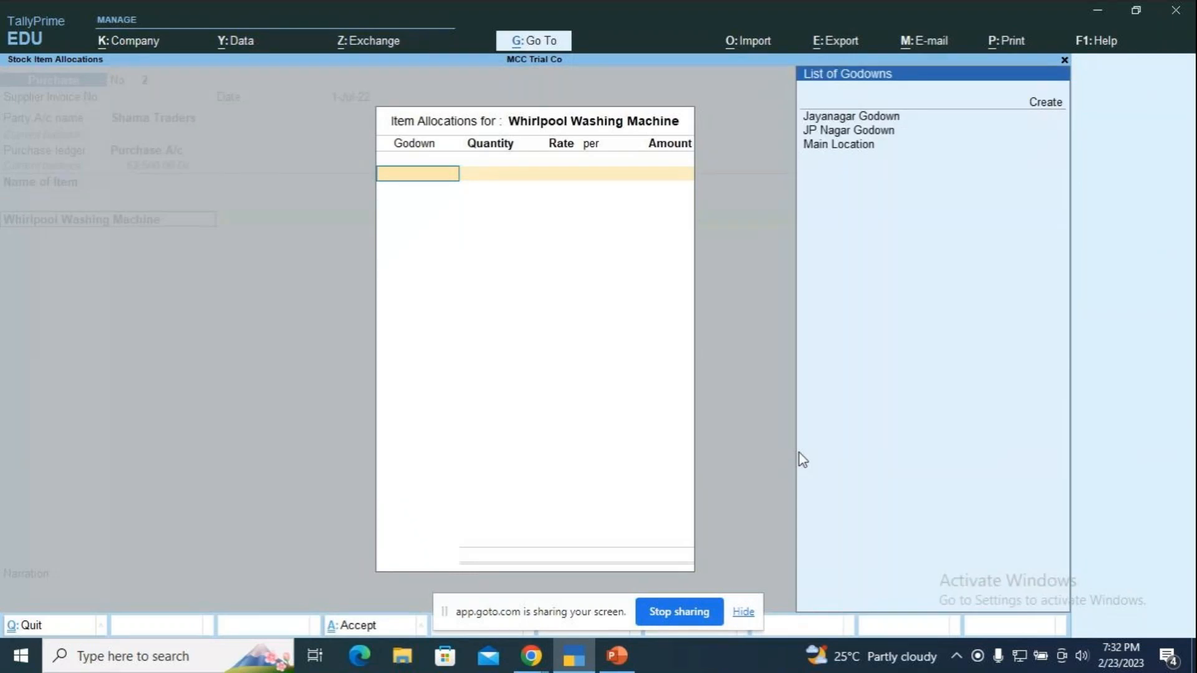
pyautogui.press('Down')
pyautogui.press('Down')
pyautogui.press('Return')
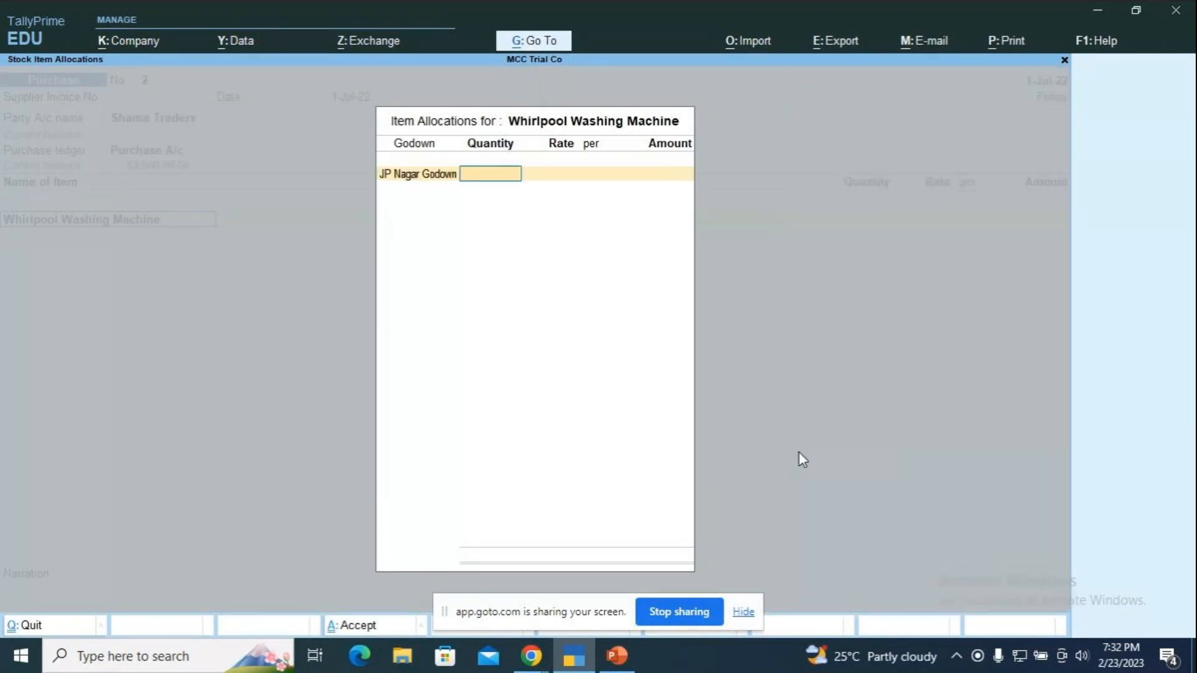
pyautogui.write('10')
pyautogui.press('Return')
pyautogui.write('15000')
pyautogui.press('Return')
pyautogui.press('Return')
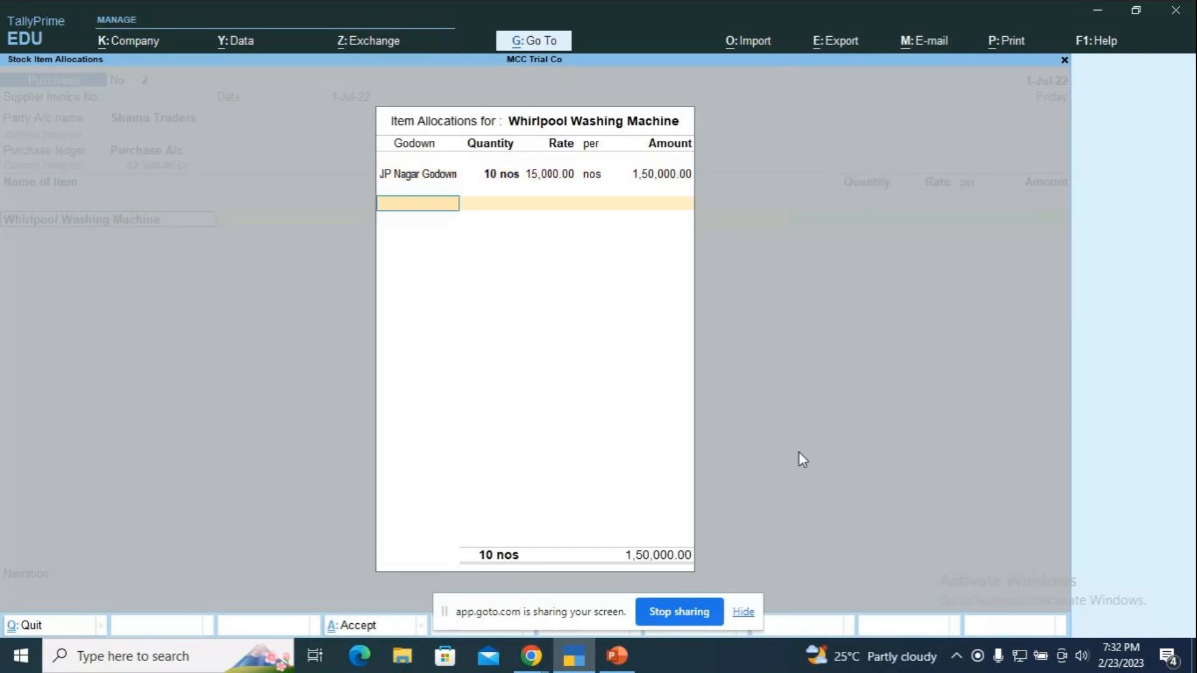
# Finish the item list, record the Shama Traders bill as New Ref 2 for the full amount, and save the purchase voucher
pyautogui.press('Return')
pyautogui.press('Return')
pyautogui.press('Return')
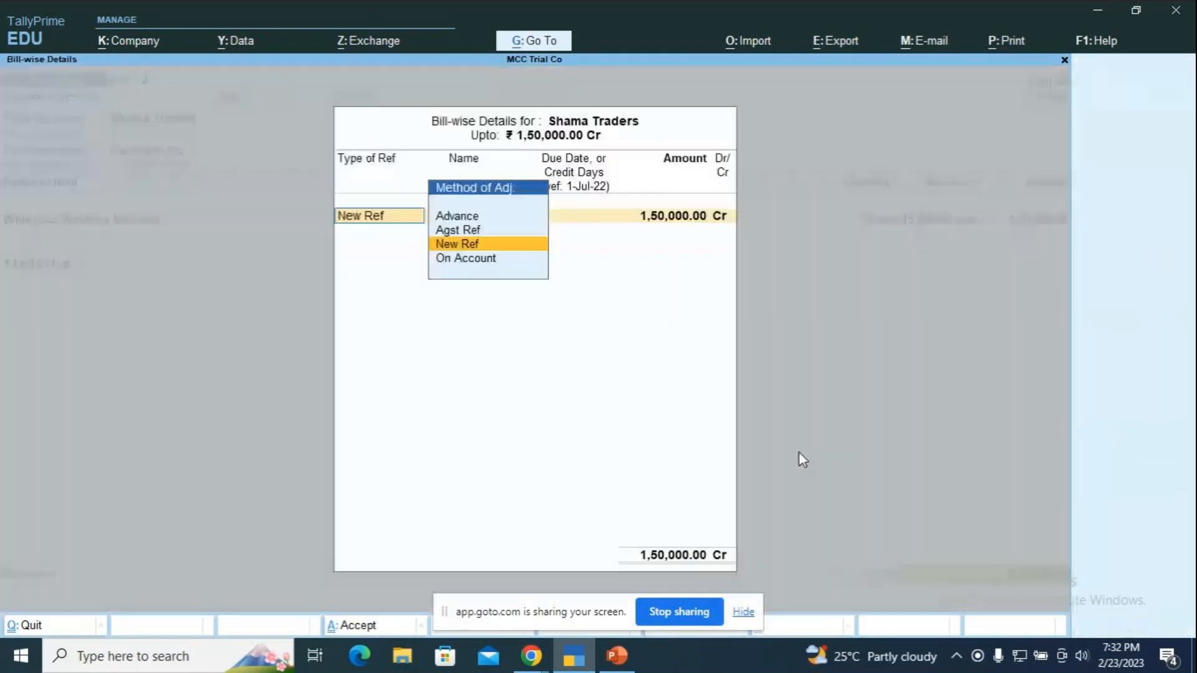
pyautogui.press('Return')
pyautogui.press('Return')
pyautogui.press('Return')
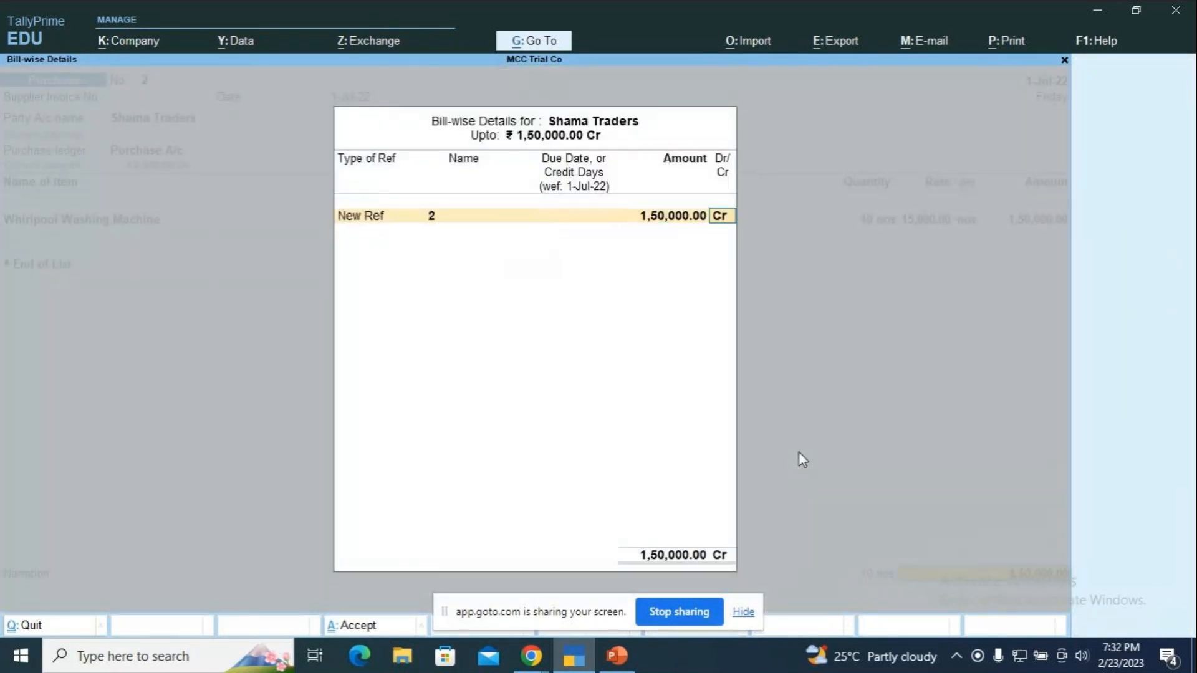
pyautogui.press('Return')
pyautogui.press('Return')
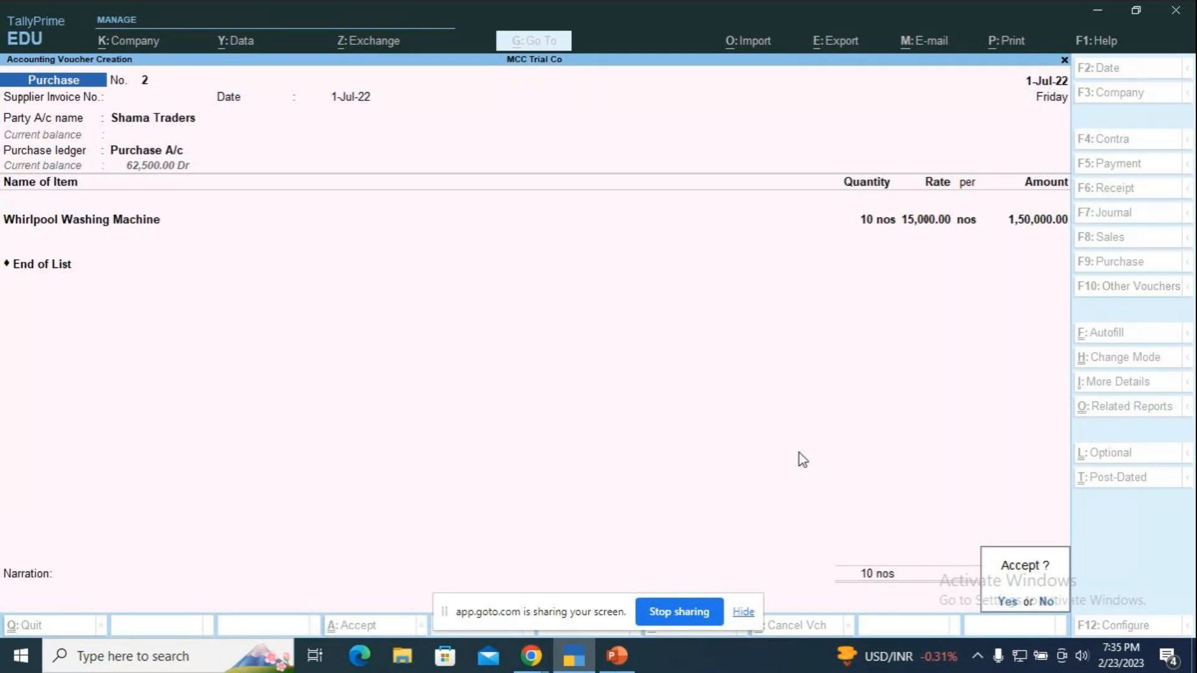
pyautogui.press('Return')
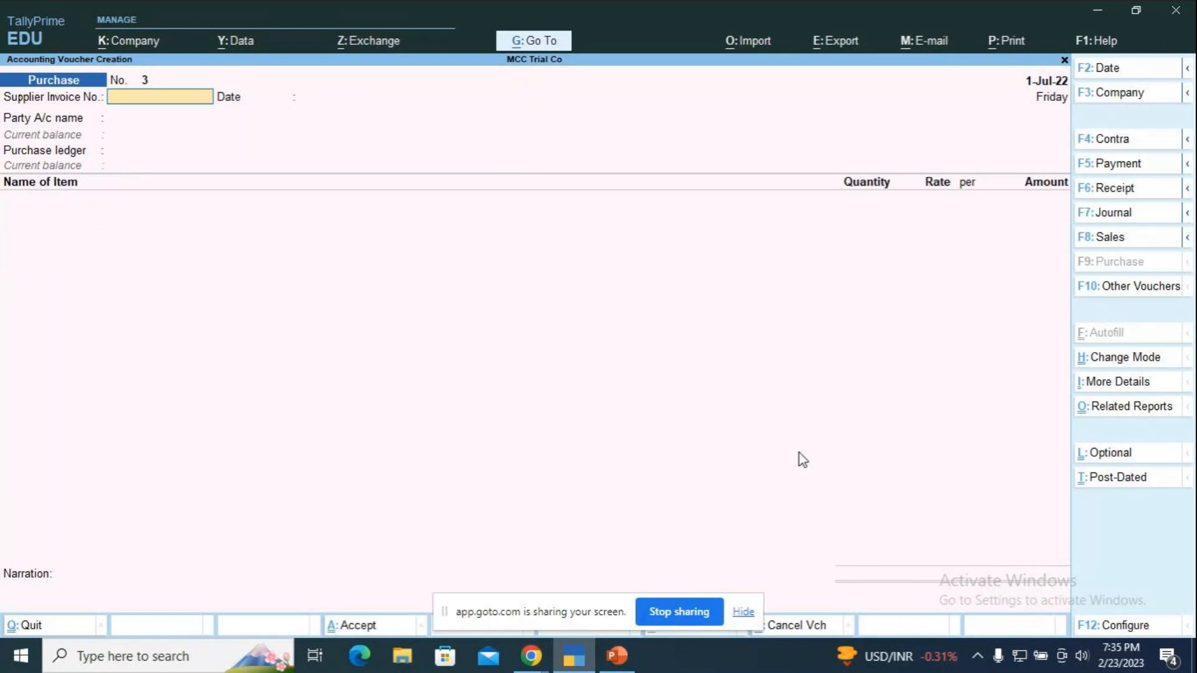
pyautogui.press('Escape')
pyautogui.press('Return')
pyautogui.press('Down')
pyautogui.press('Down')
pyautogui.press('Down')
pyautogui.press('Down')
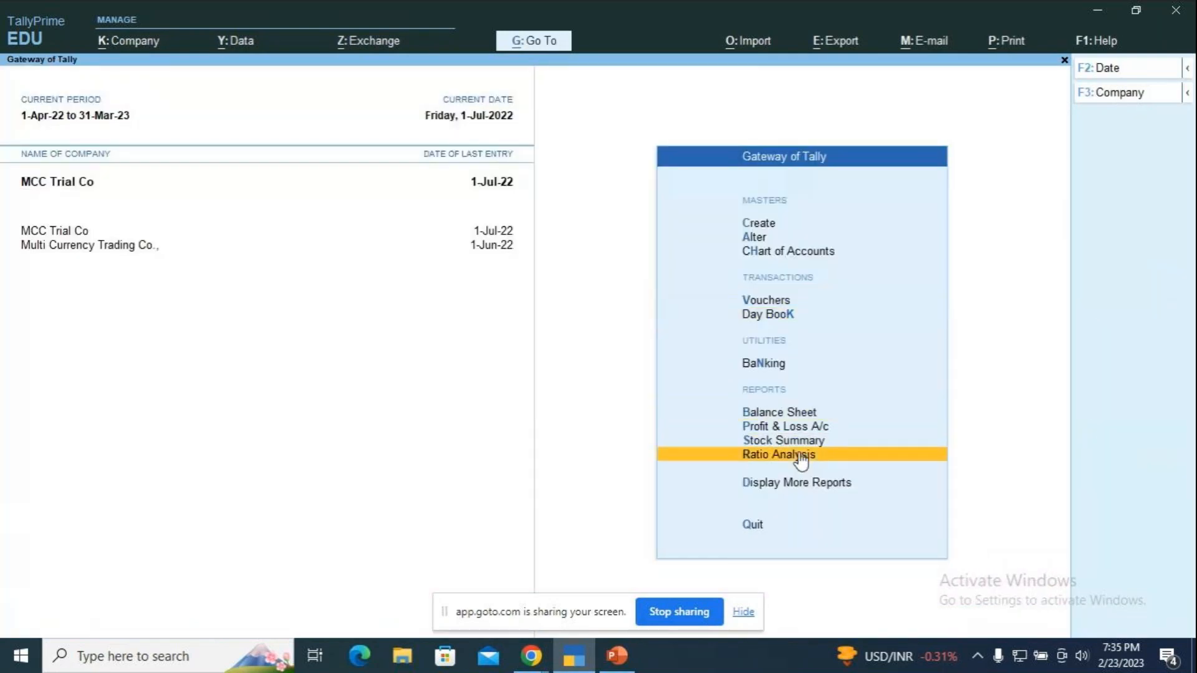
pyautogui.press('Return')
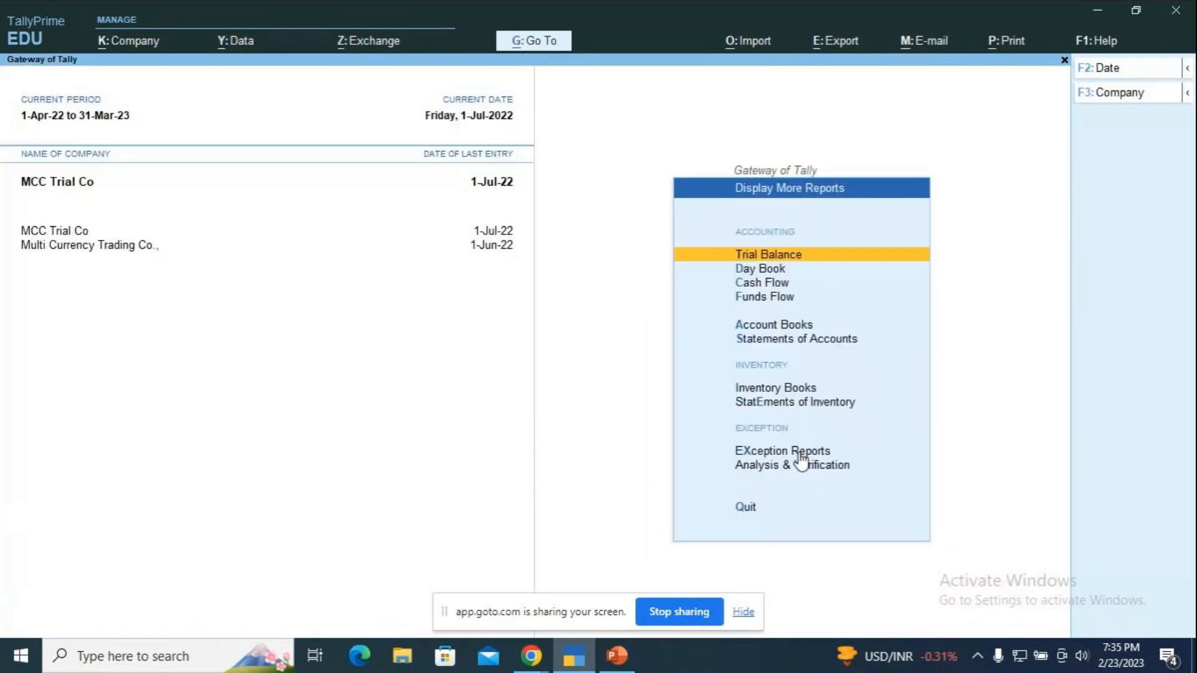
pyautogui.press('Down')
pyautogui.press('Down')
pyautogui.press('Down')
pyautogui.press('Down')
pyautogui.press('Down')
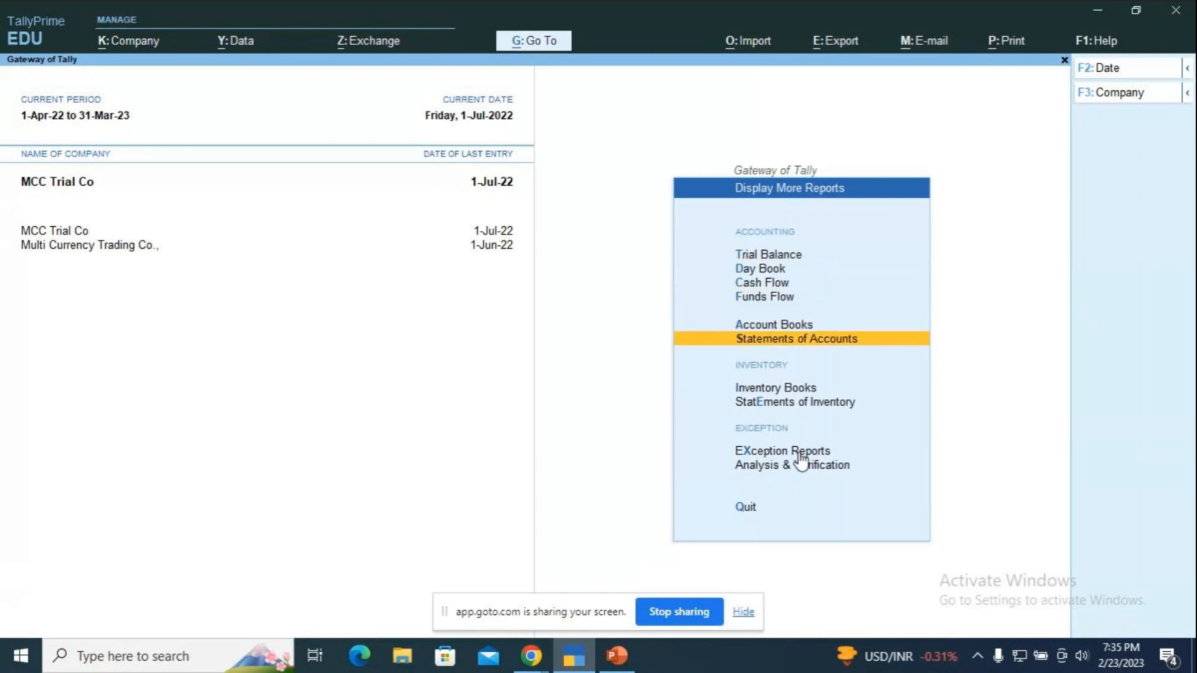
pyautogui.press('Down')
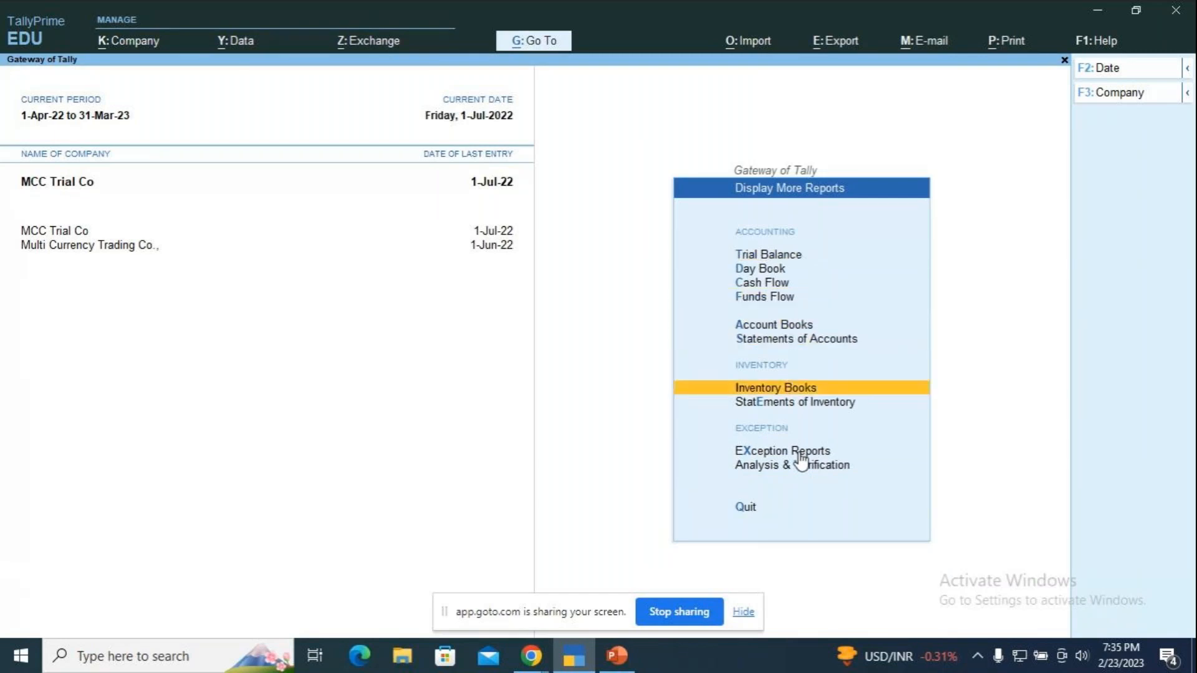
pyautogui.press('Return')
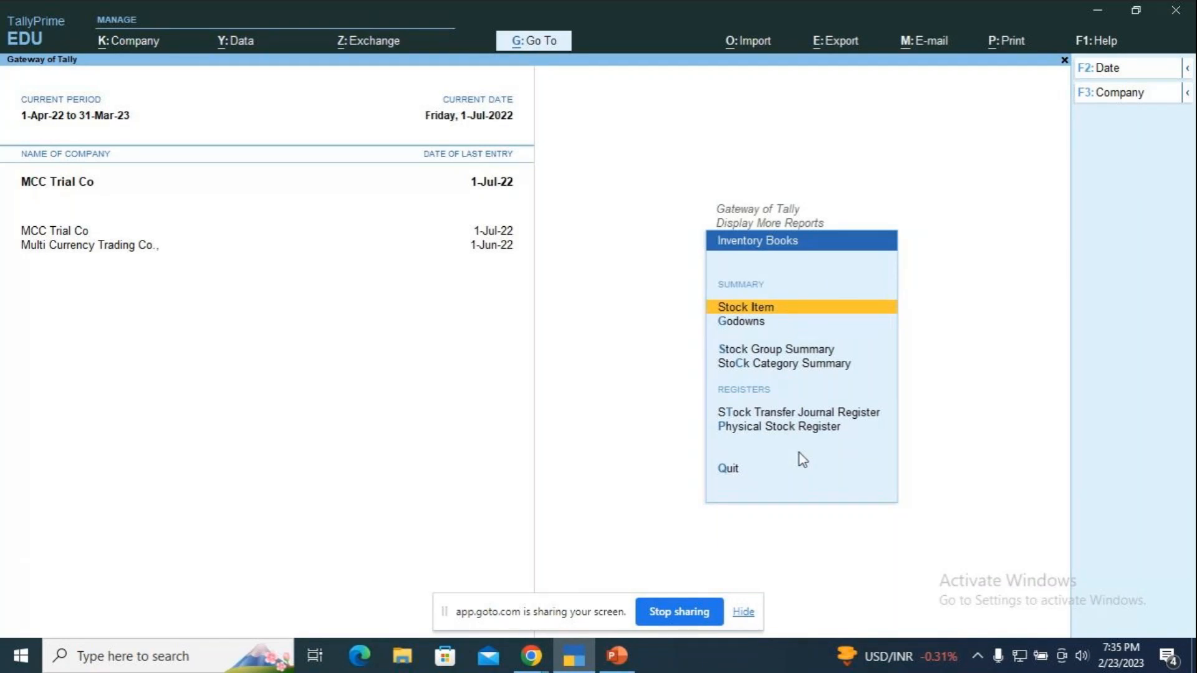
pyautogui.press('Escape')
pyautogui.press('Escape')
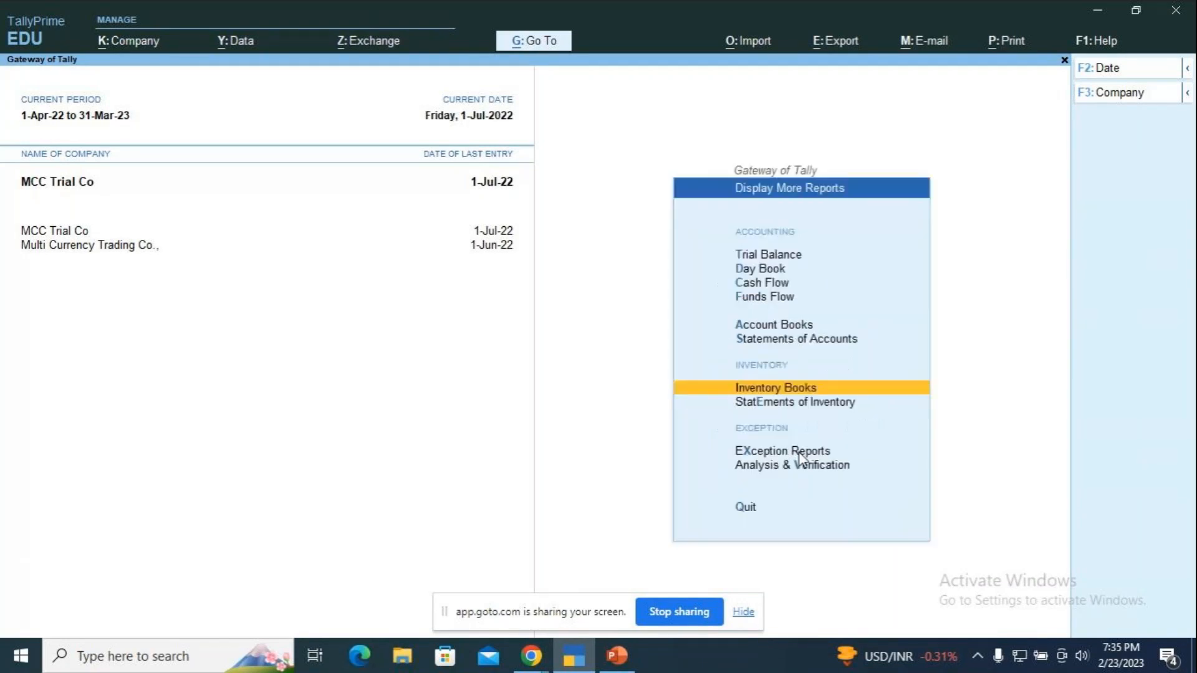
# Examine the July stock vouchers of Whirlpool Washing Machine through the Stock Summary, and return to the Gateway of Tally
pyautogui.press('Up')
pyautogui.press('Up')
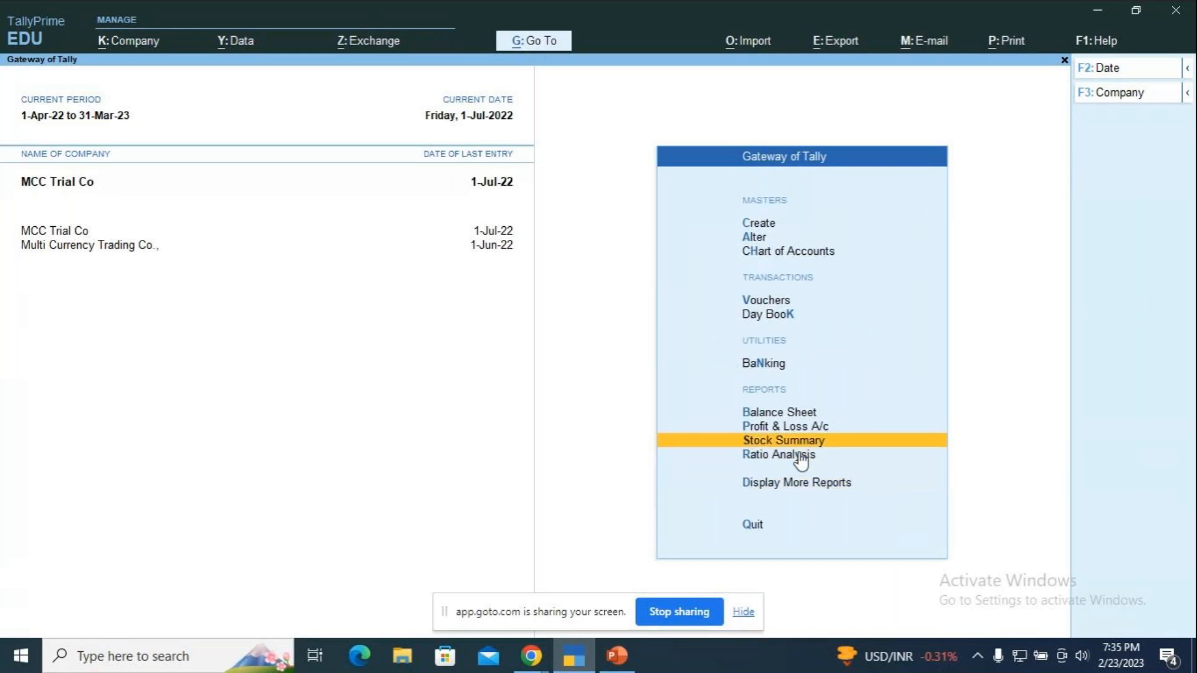
pyautogui.press('Return')
pyautogui.press('Down')
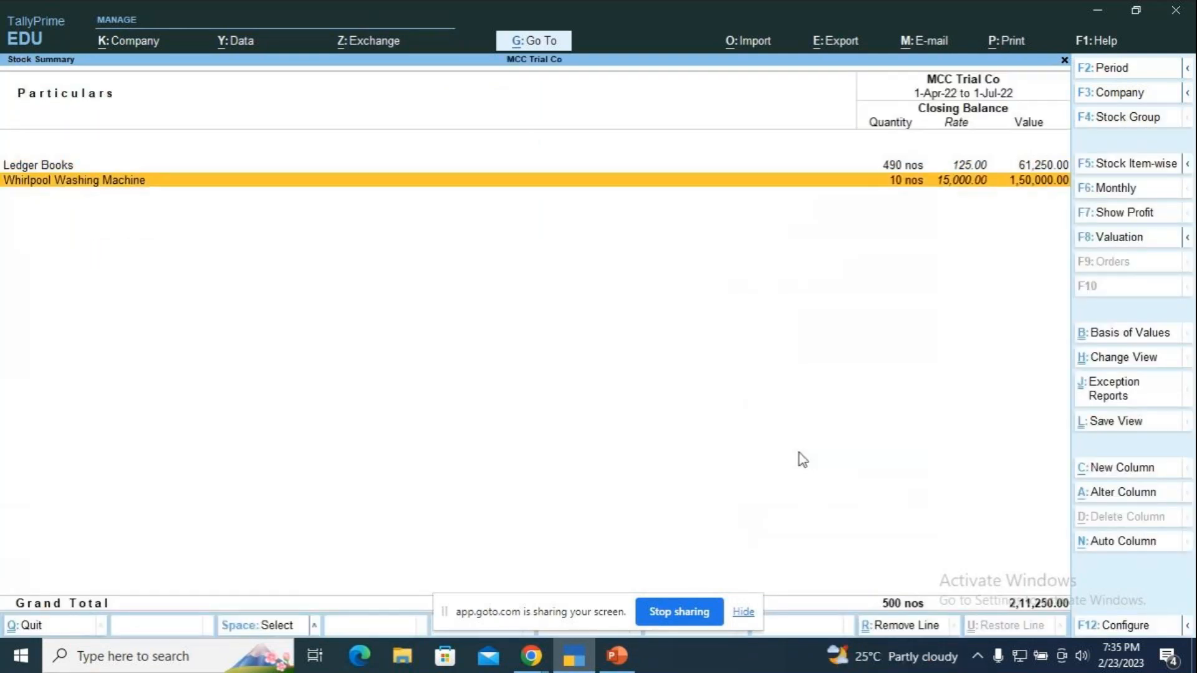
pyautogui.press('Return')
pyautogui.press('Return')
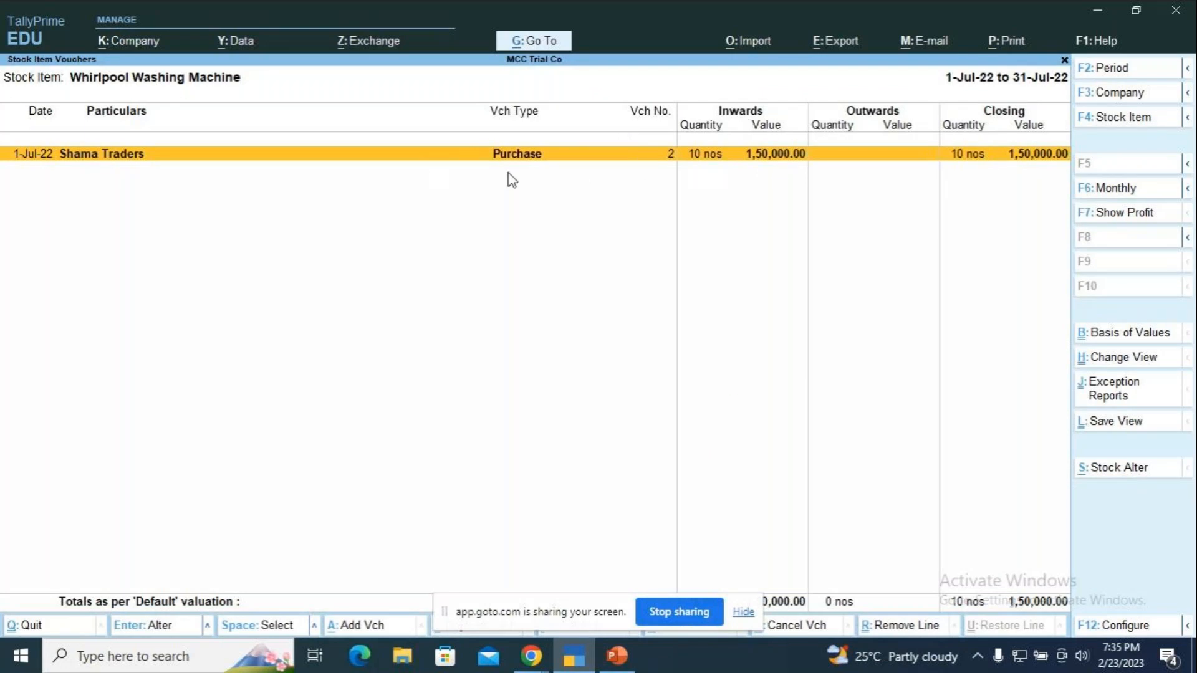
pyautogui.press('Escape')
pyautogui.press('Escape')
pyautogui.press('Escape')
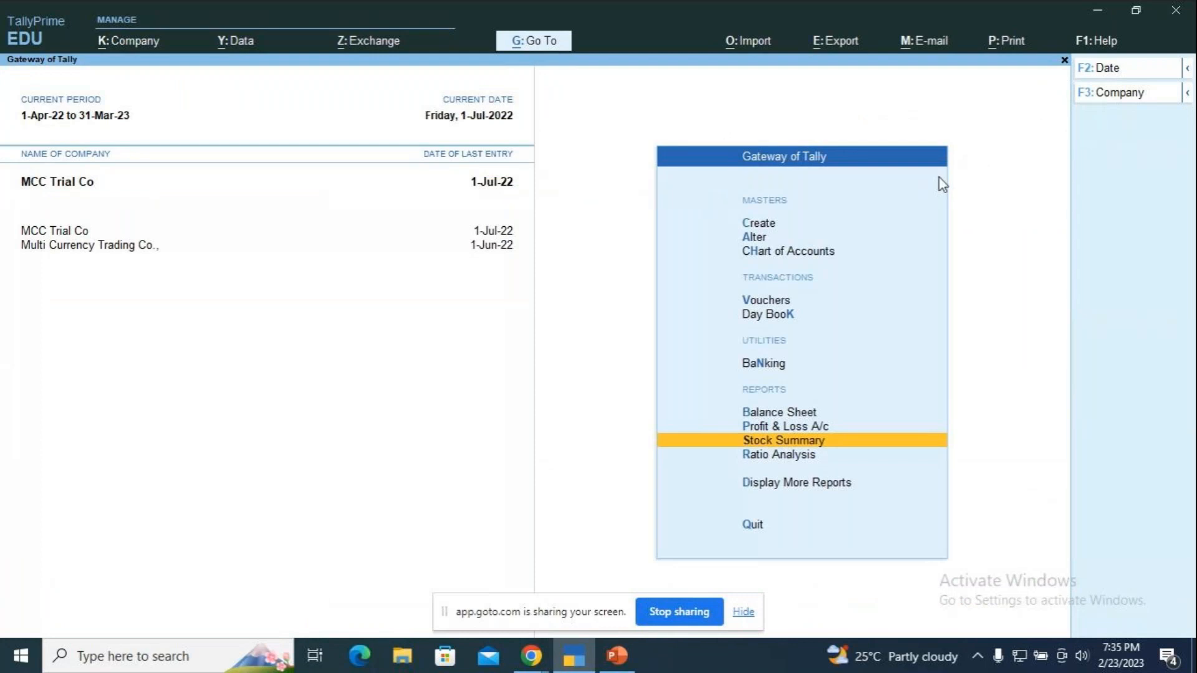
# Check the purchase return exercise in the PowerPoint slides, and start a Debit Note voucher in TallyPrime dated 2-7-2022
pyautogui.press('Up')
pyautogui.press('Up')
pyautogui.press('Up')
pyautogui.press('Up')
pyautogui.press('Up')
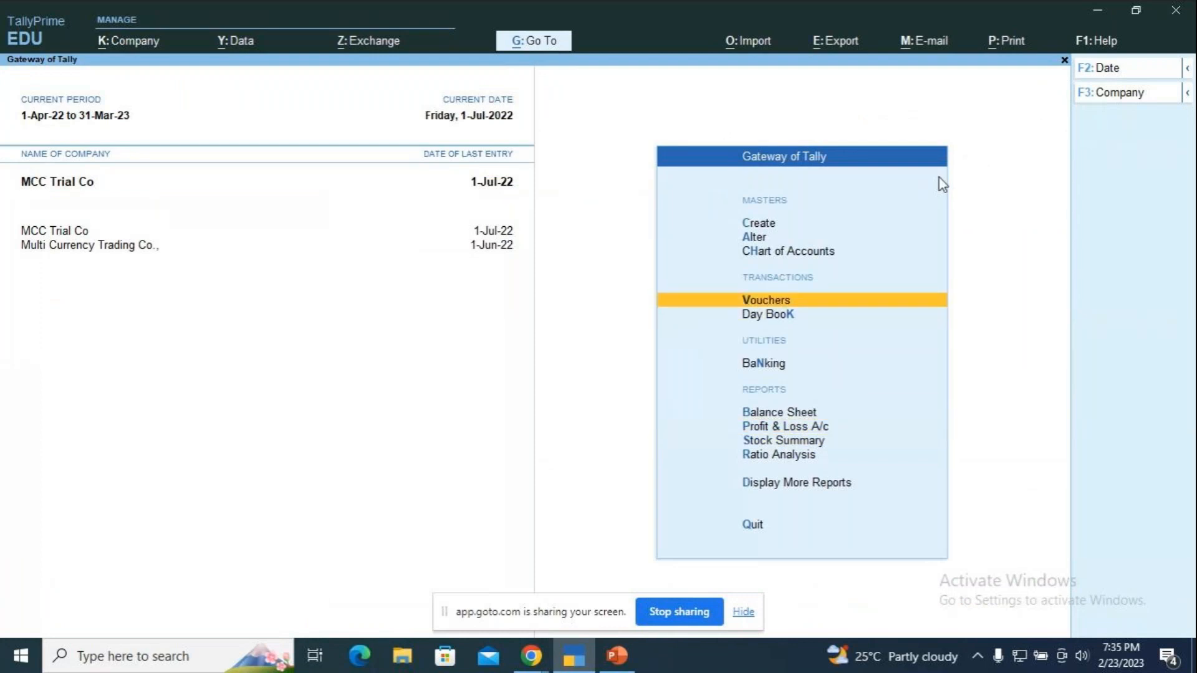
pyautogui.press('Return')
pyautogui.hotkey('alt', 'Tab')
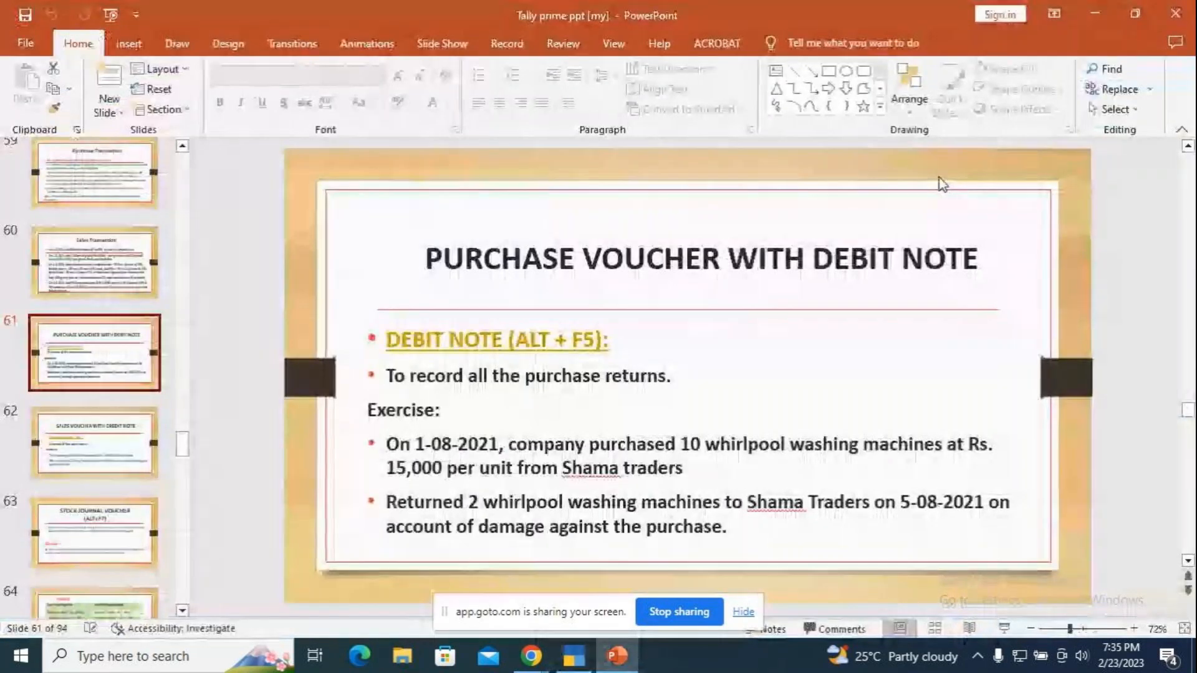
pyautogui.hotkey('alt', 'Tab')
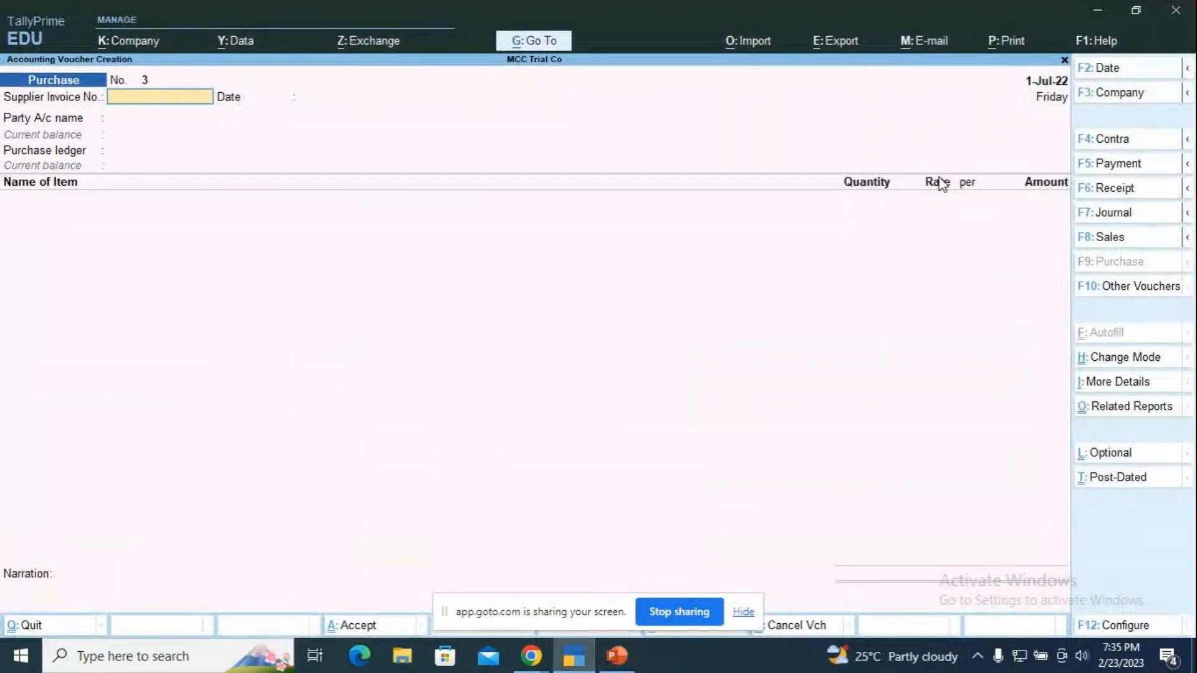
pyautogui.press('alt')
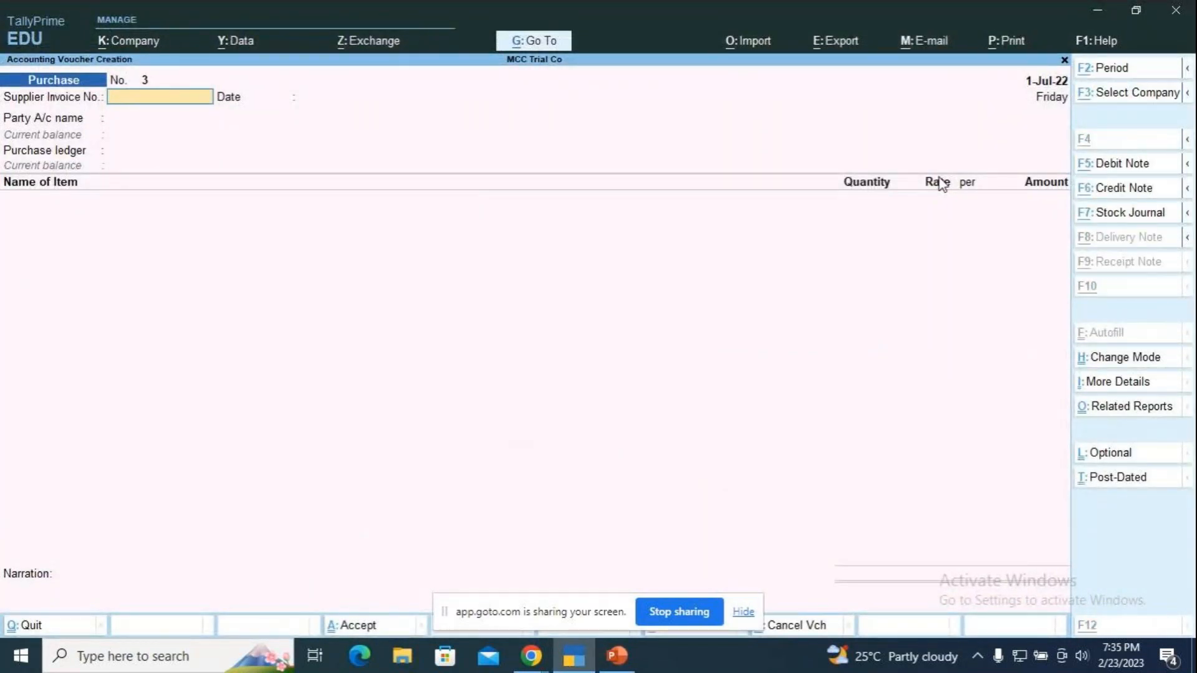
pyautogui.hotkey('alt', 'F5')
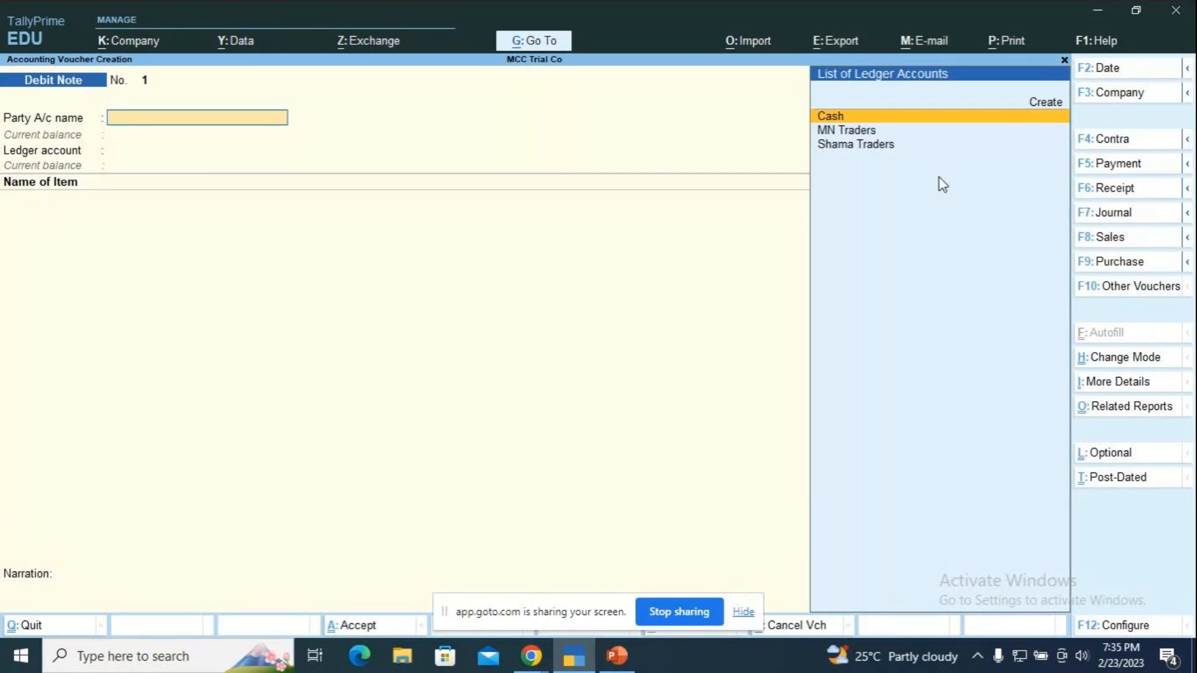
pyautogui.press('F2')
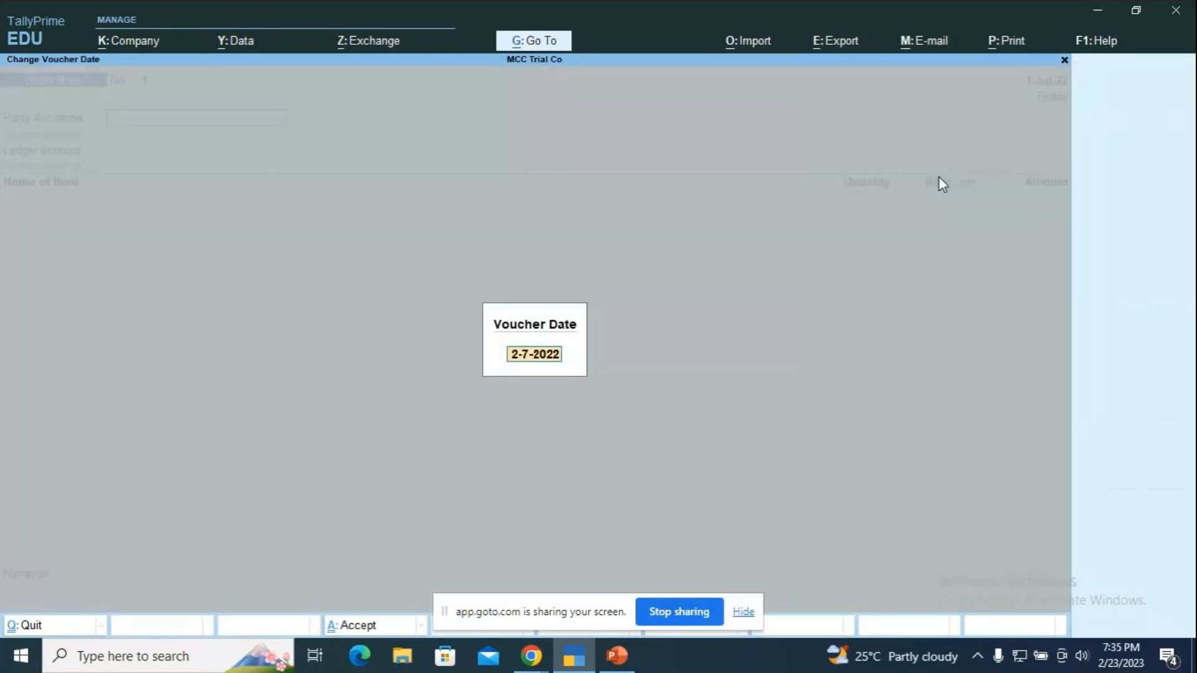
pyautogui.press('Return')
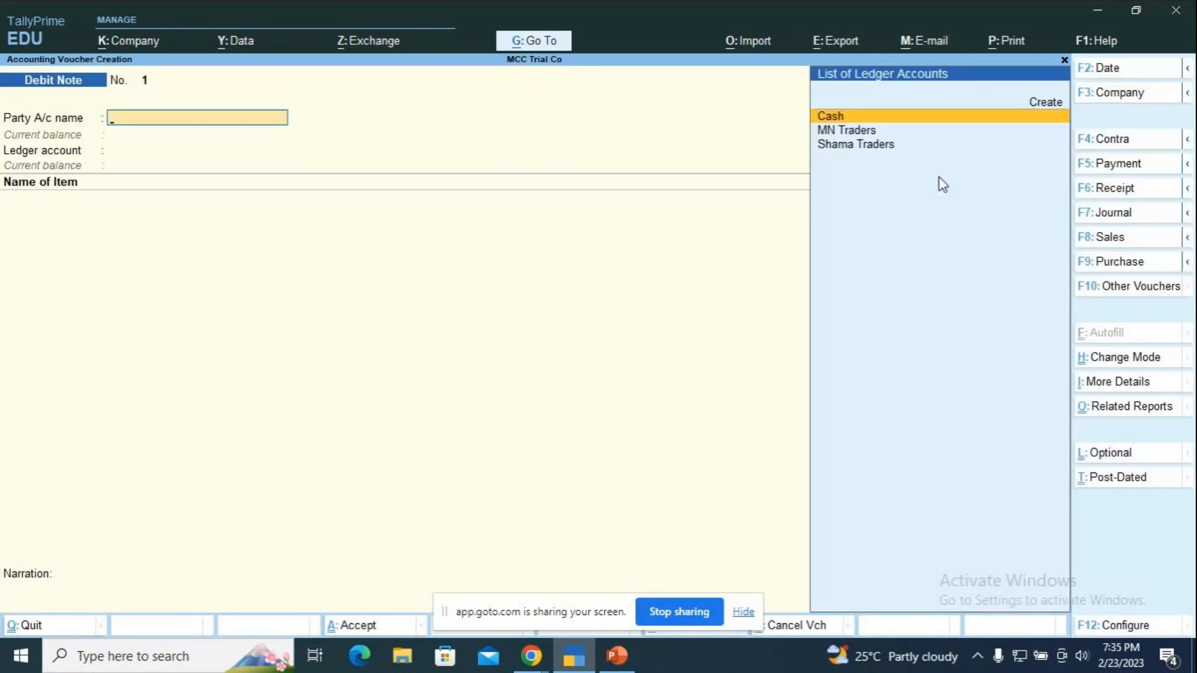
# Set the debit note's party to Shama Traders and its ledger account to Purchase A/c, accepting the dispatch and party details unchanged
pyautogui.press('Down')
pyautogui.press('Down')
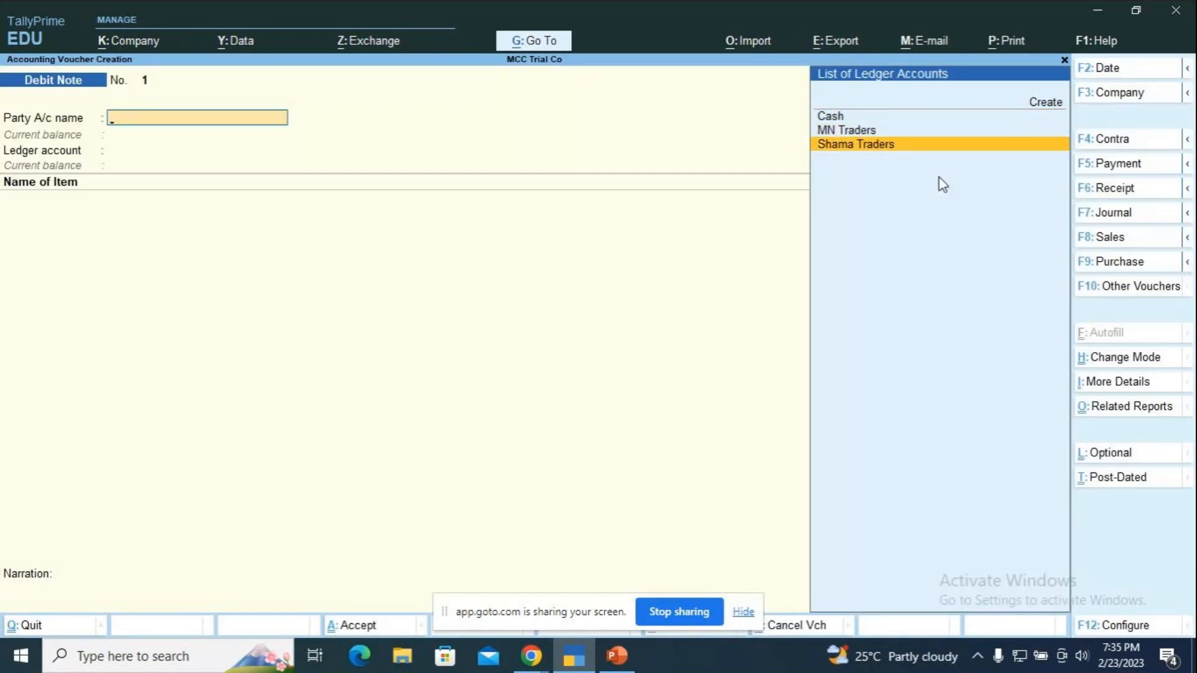
pyautogui.press('Return')
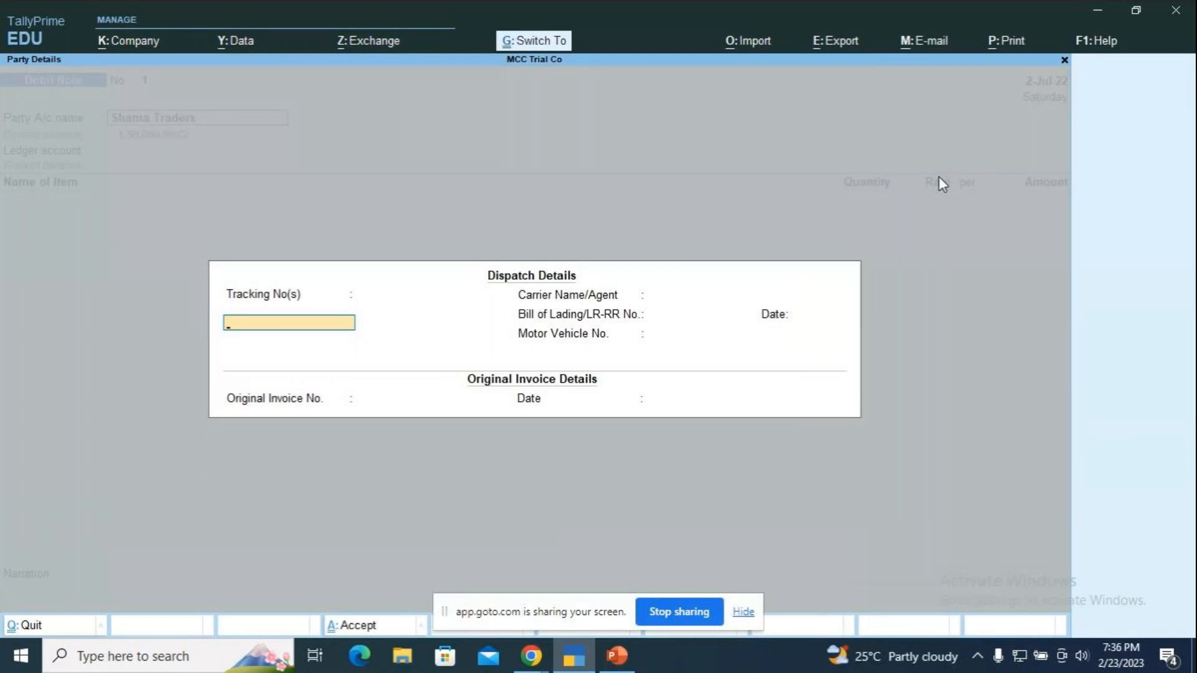
pyautogui.hotkey('ctrl', 'a')
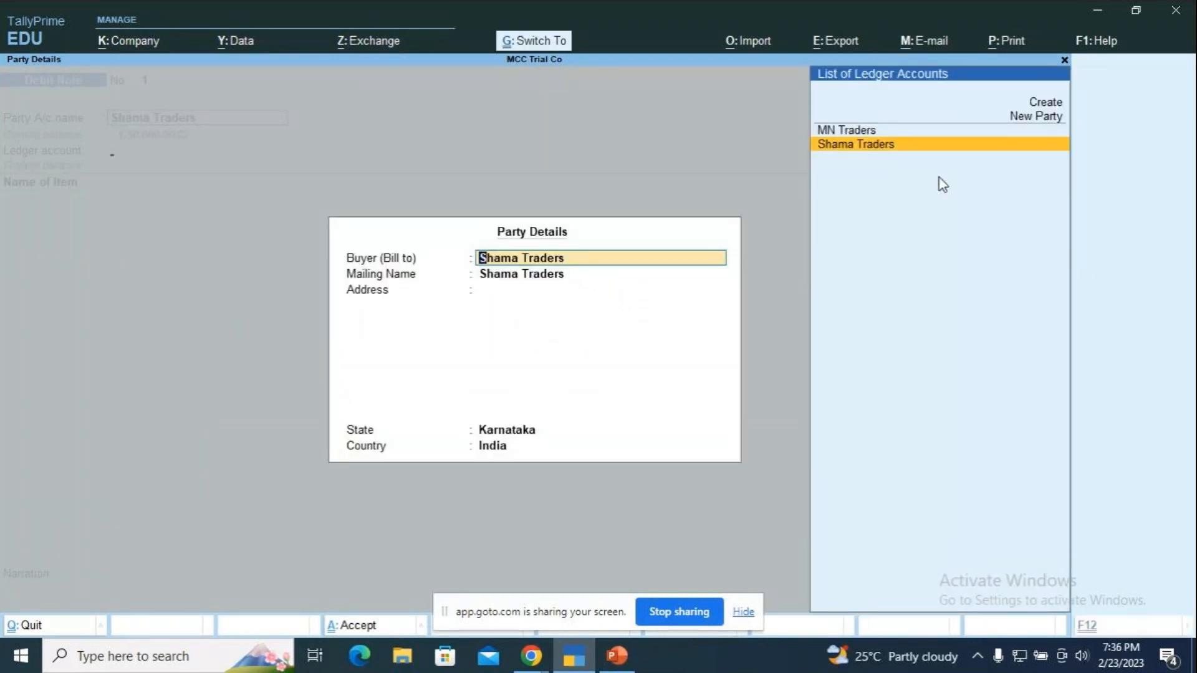
pyautogui.hotkey('ctrl', 'a')
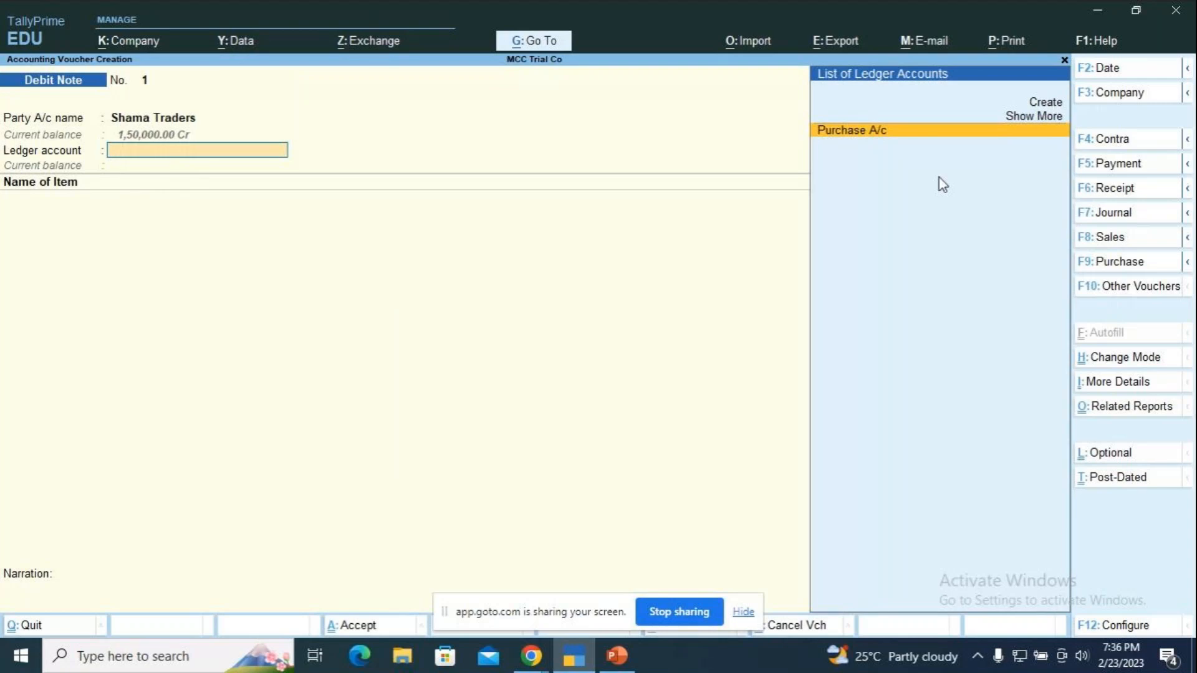
pyautogui.press('Return')
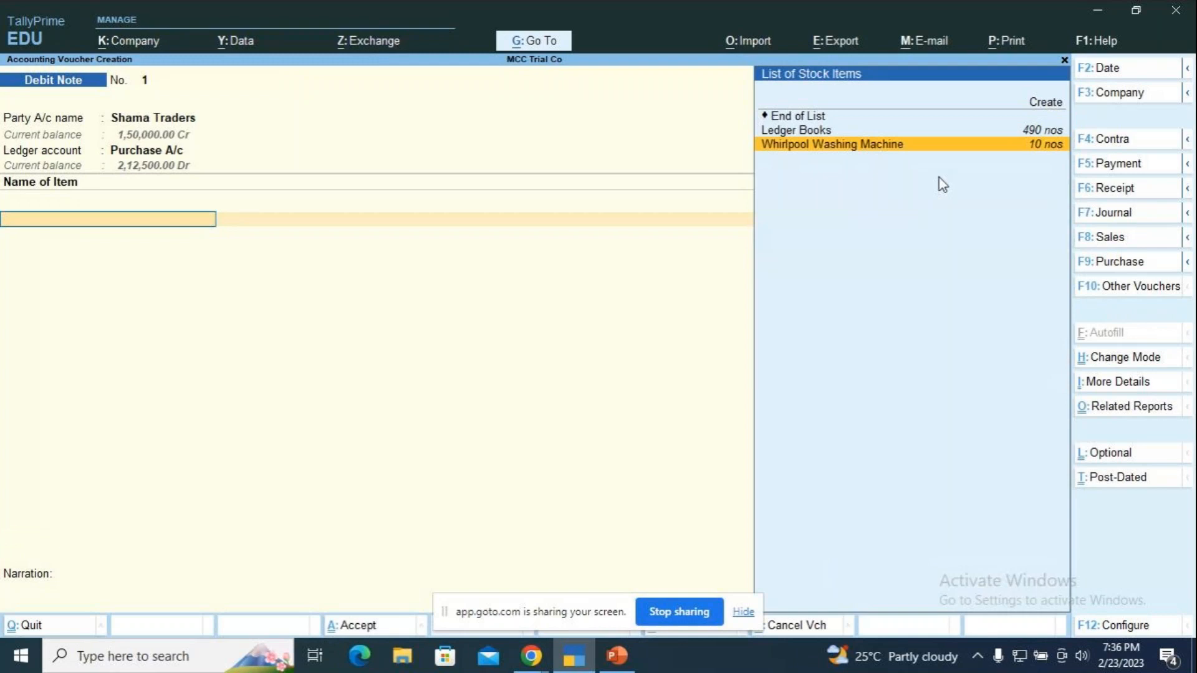
# Add the returned item Whirlpool Washing Machine, allocating 2 nos at a rate of 15,000 from JP Nagar Godown
pyautogui.press('Return')
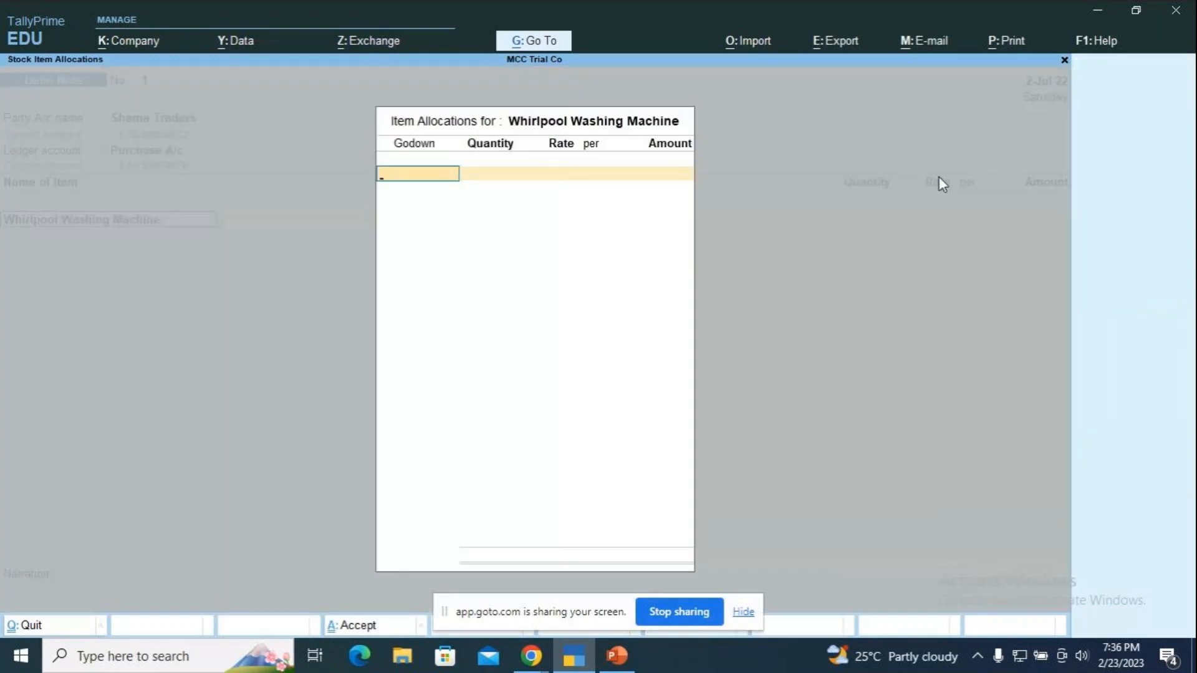
pyautogui.press('Down')
pyautogui.press('Return')
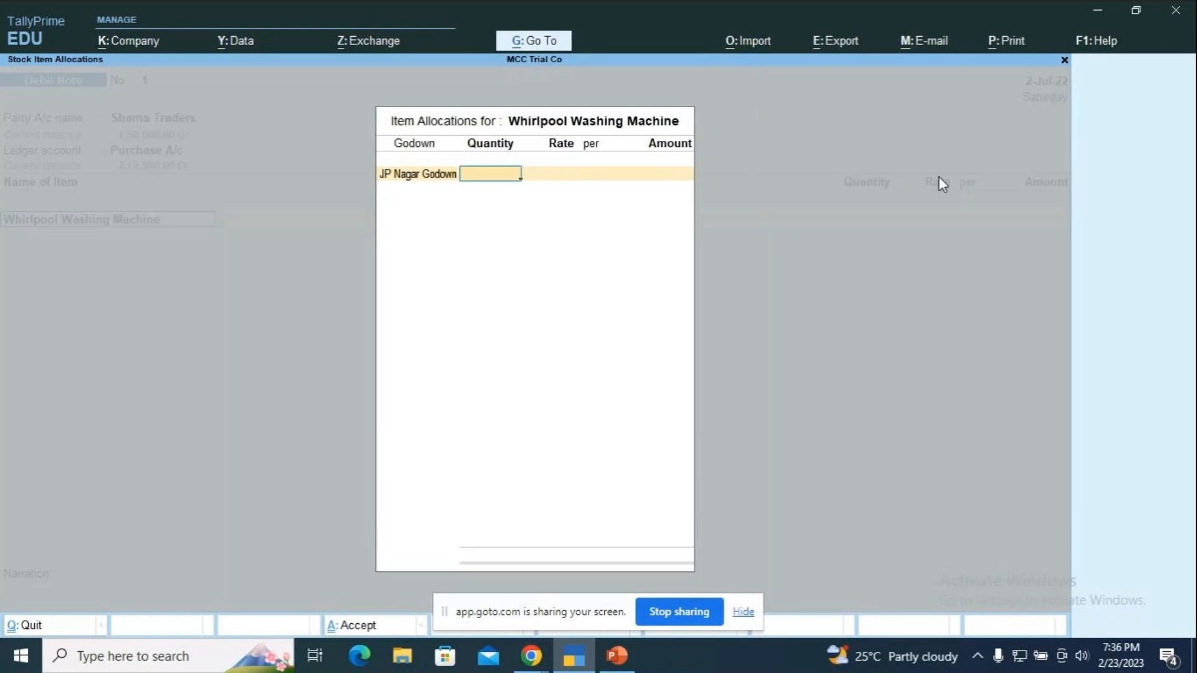
pyautogui.write('2')
pyautogui.press('Return')
pyautogui.press('Return')
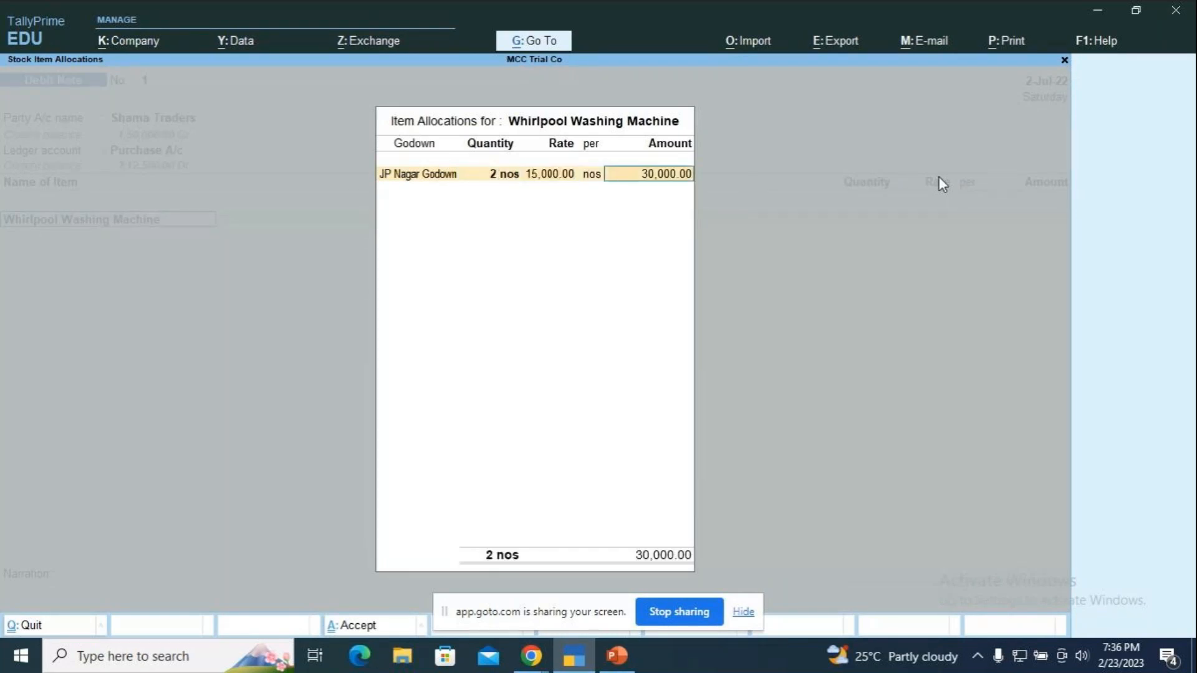
pyautogui.press('Return')
pyautogui.press('Return')
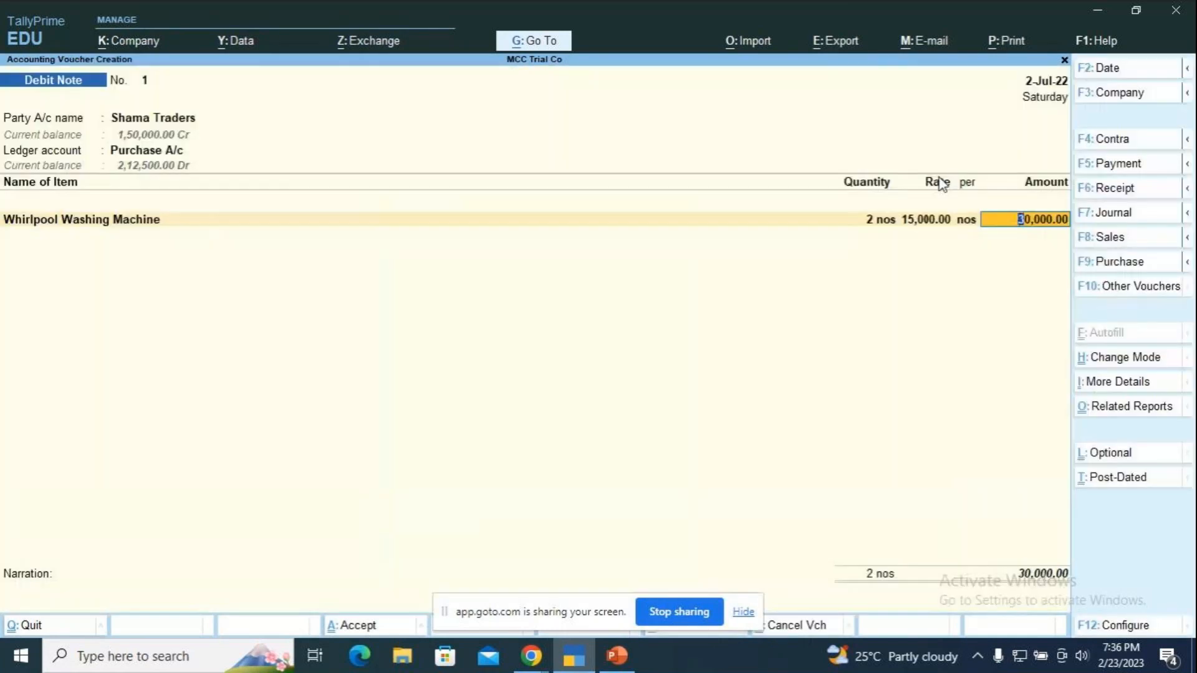
# Finish the item list and adjust the full 30,000 Dr as Agst Ref to Shama Traders' pending bill 2
pyautogui.press('Return')
pyautogui.press('Return')
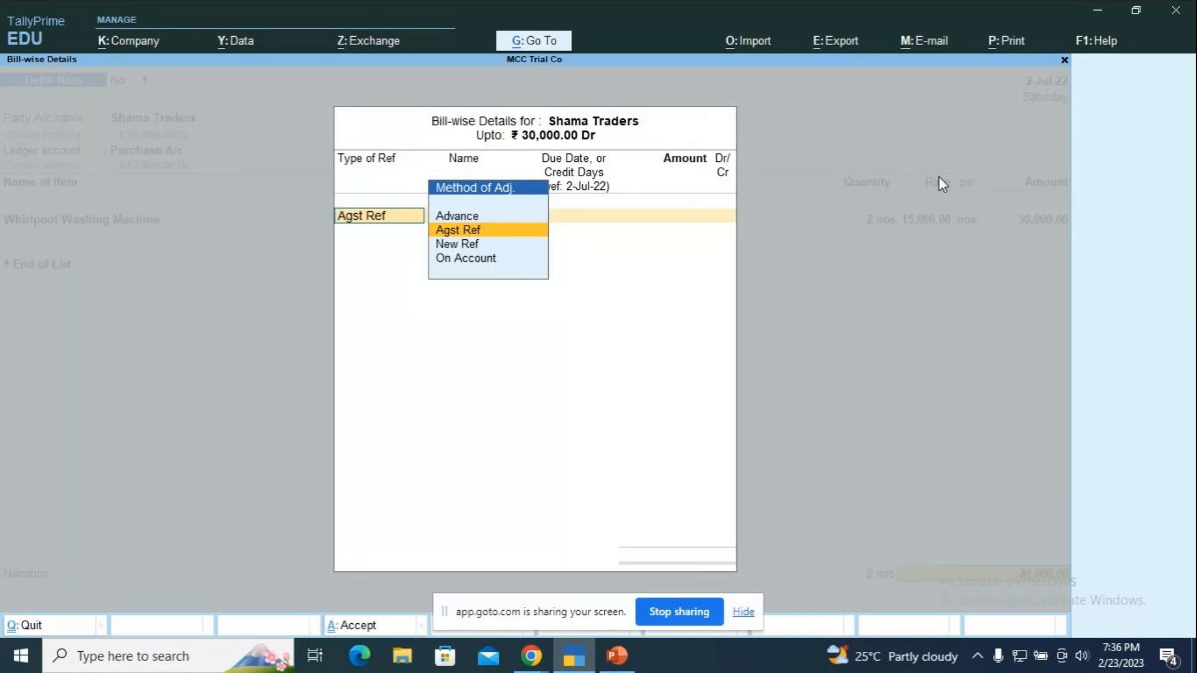
pyautogui.press('Return')
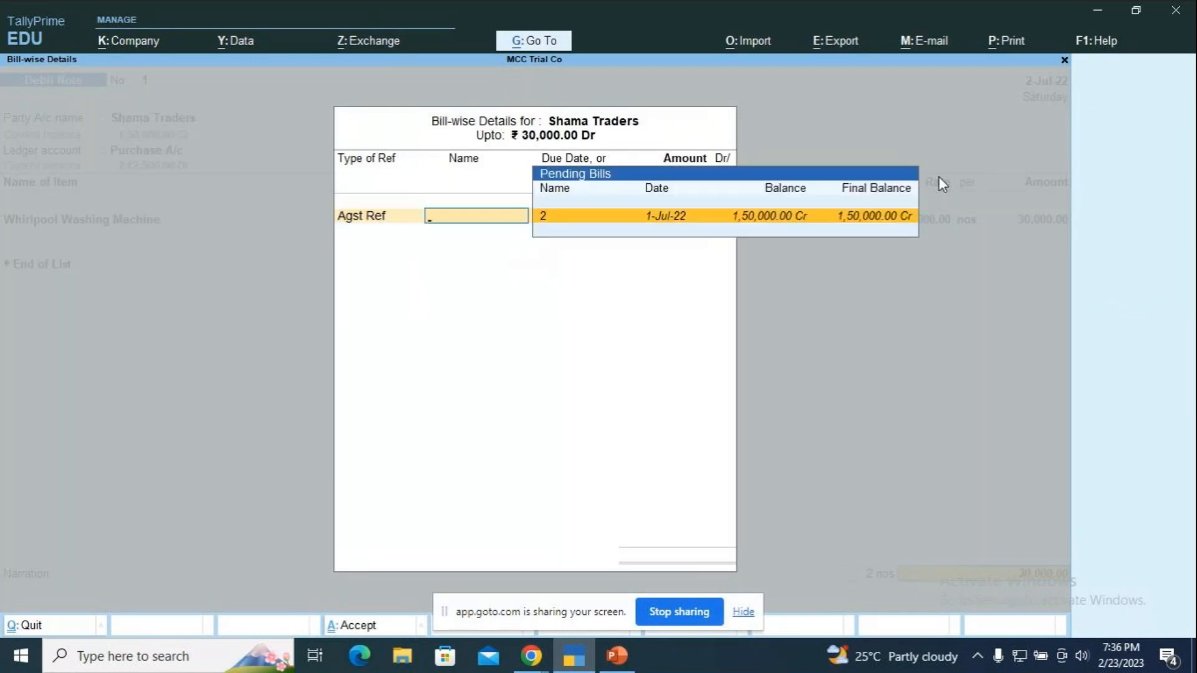
pyautogui.press('Return')
pyautogui.press('Return')
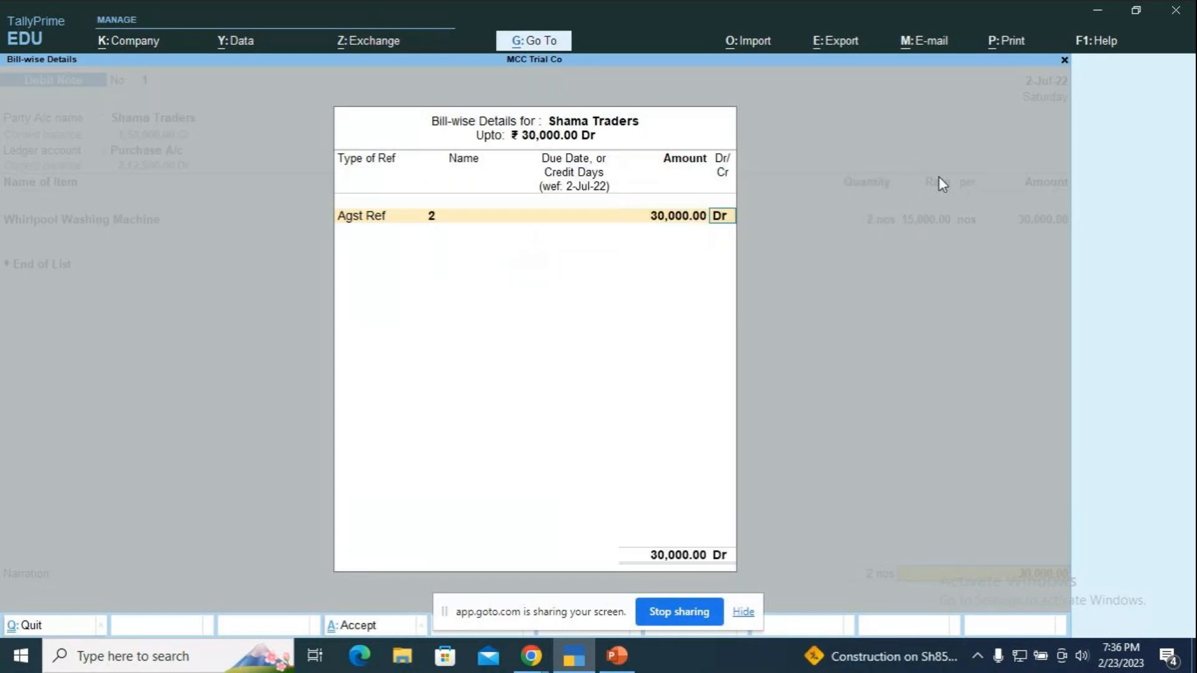
pyautogui.press('Return')
# Enter the narration "being items returned to the supplier due to damages", save the debit note, and leave voucher entry
pyautogui.write('being')
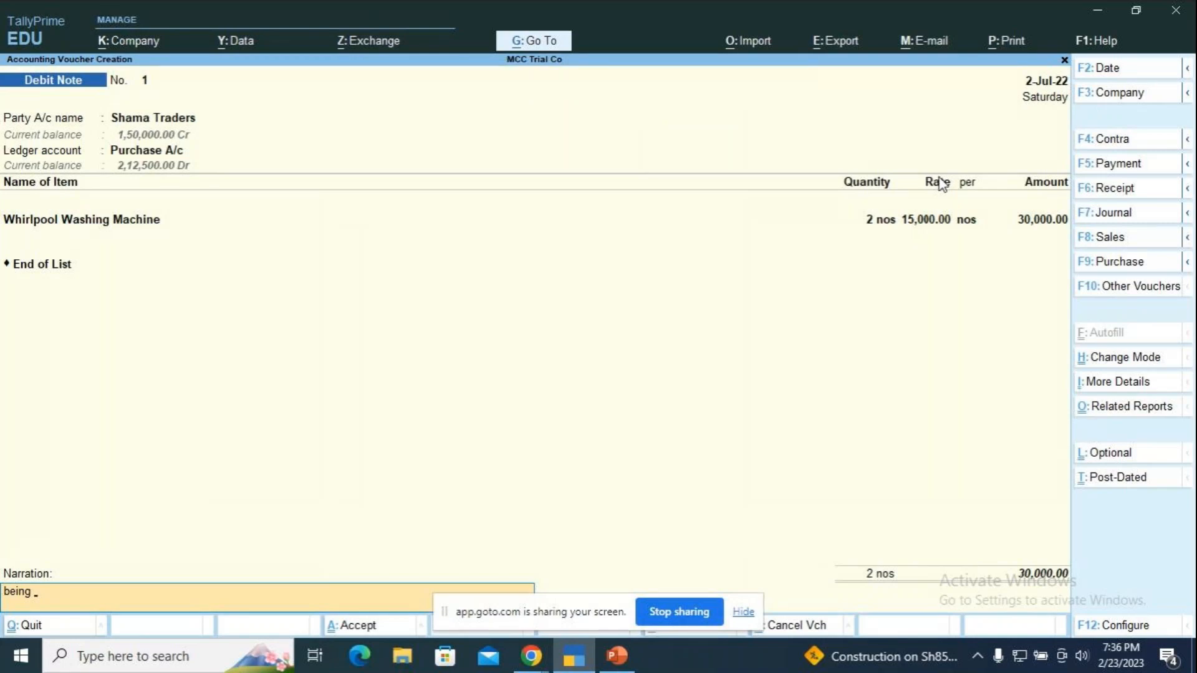
pyautogui.write(' items returned to the s')
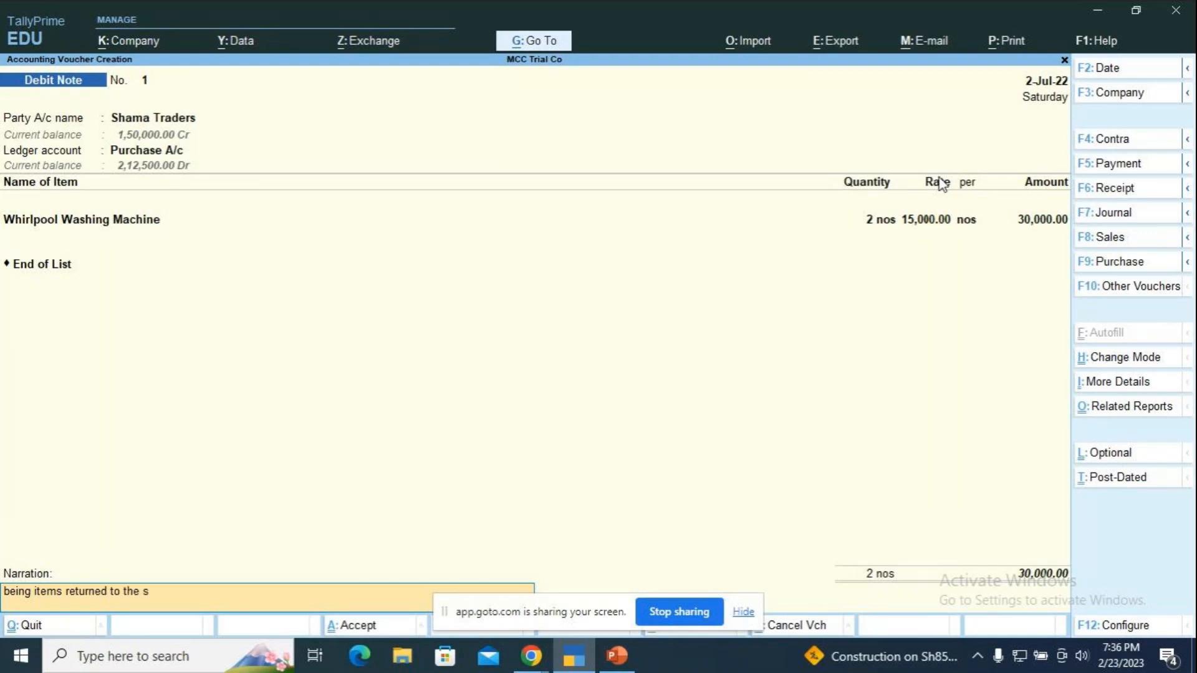
pyautogui.write('upplier due to daman')
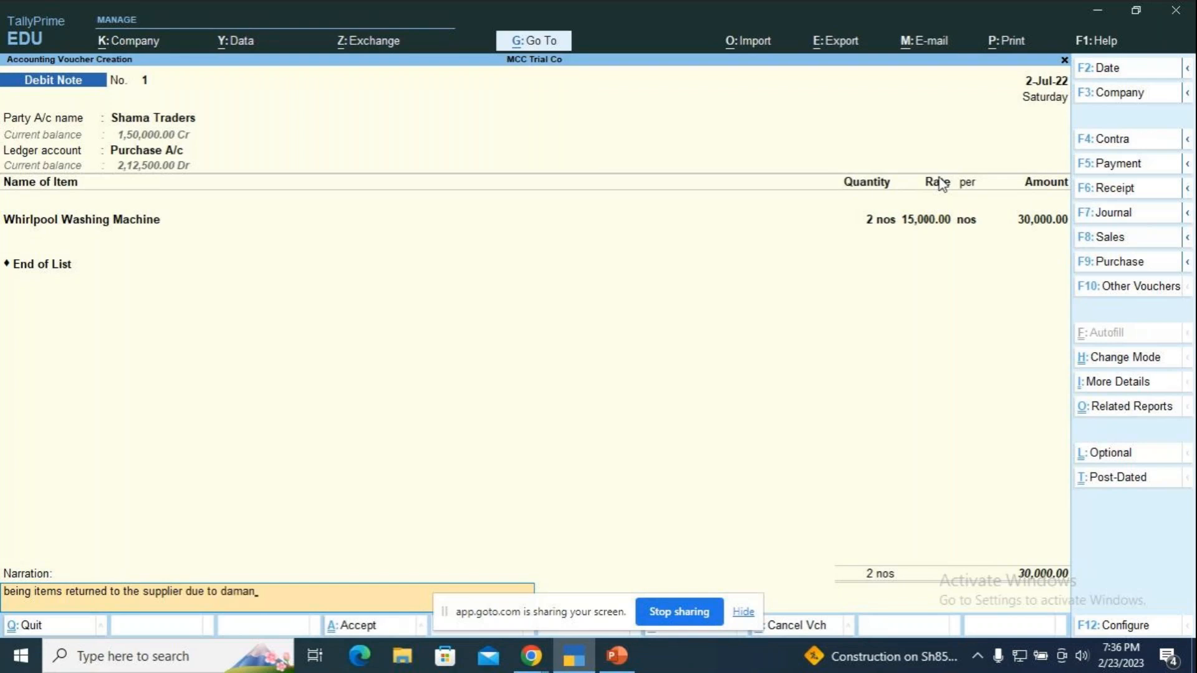
pyautogui.press('BackSpace')
pyautogui.write('ges')
pyautogui.press('Return')
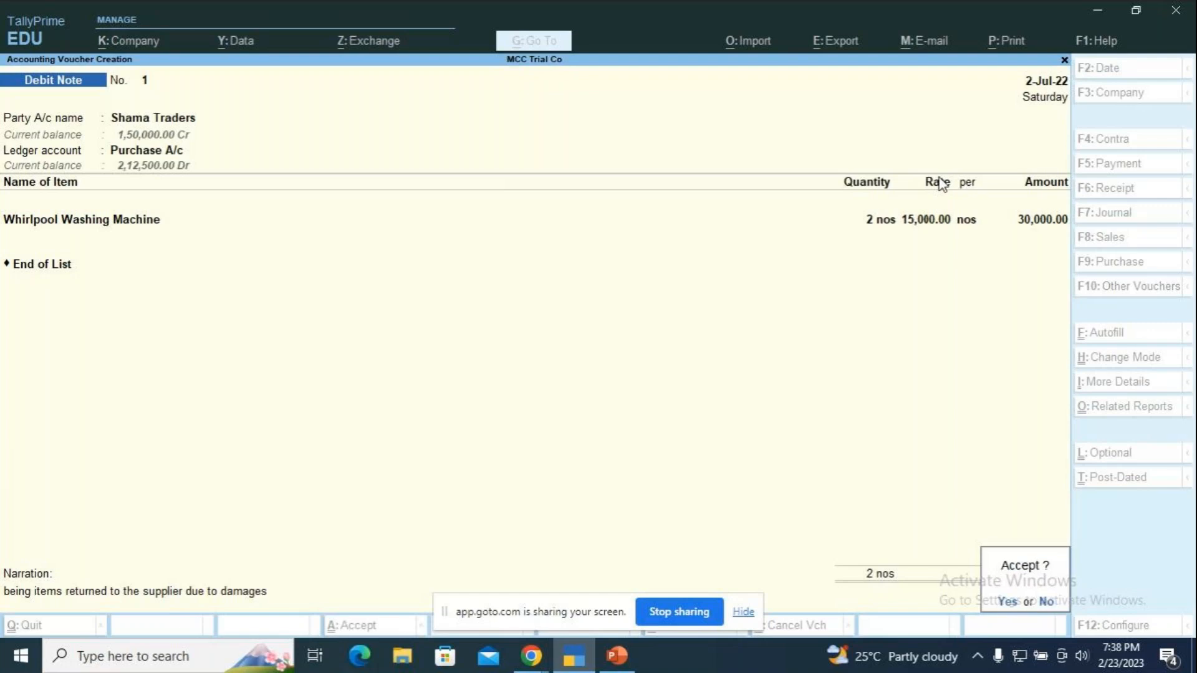
pyautogui.press('y')
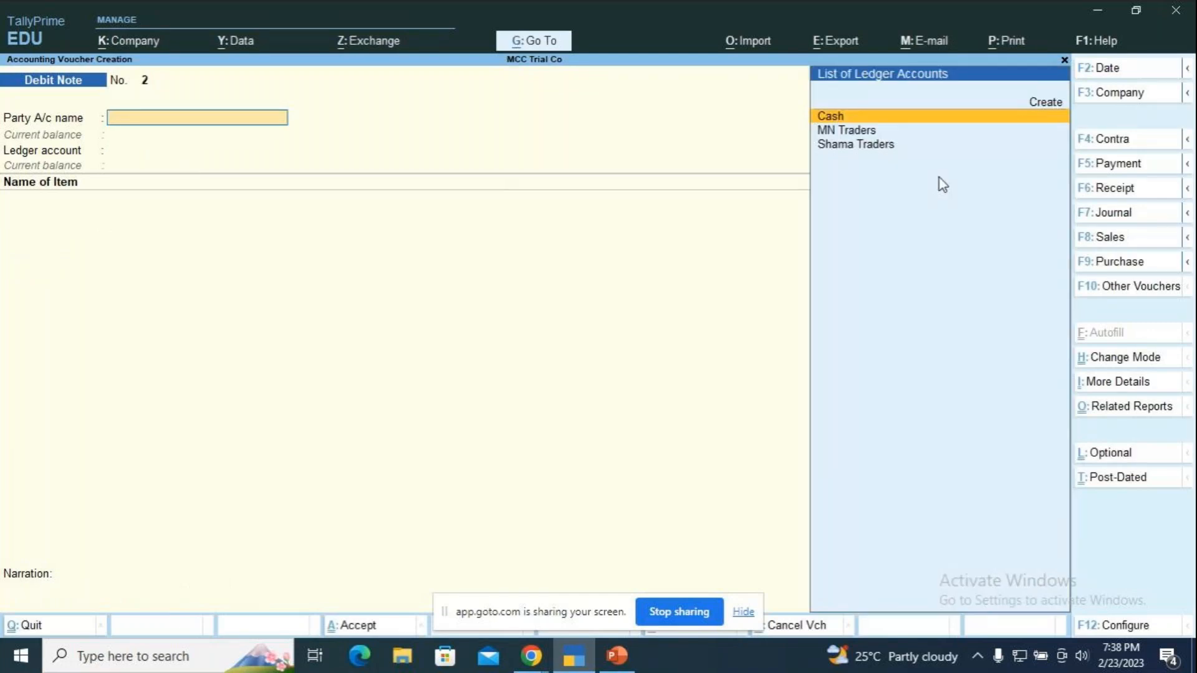
pyautogui.press('Escape')
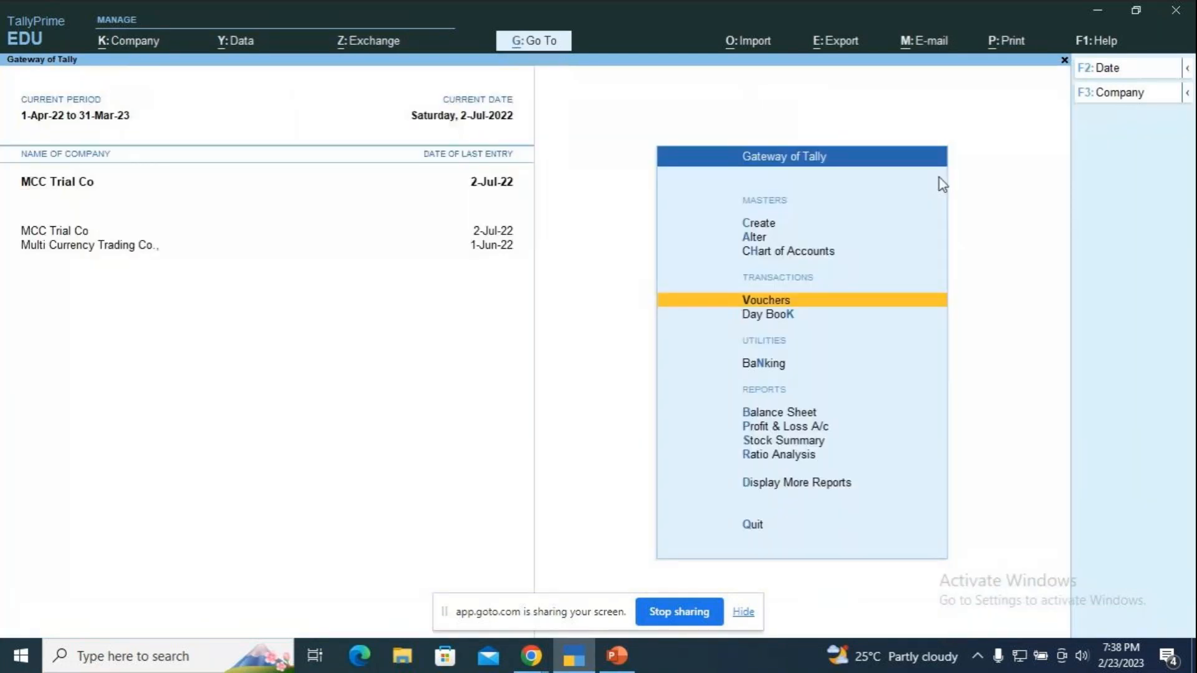
# Review the debit note's effect on Whirlpool Washing Machine in the Stock Summary down to its July vouchers, and close the reports
pyautogui.press('Down')
pyautogui.press('Down')
pyautogui.press('Down')
pyautogui.press('Down')
pyautogui.press('Down')
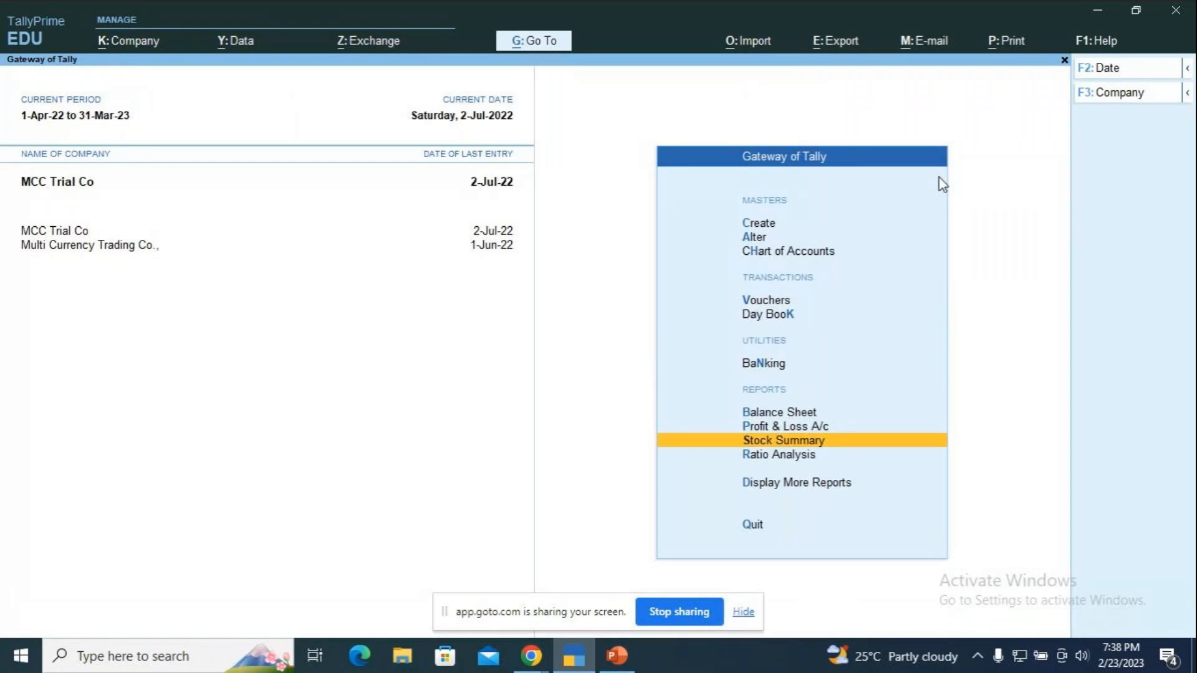
pyautogui.press('Return')
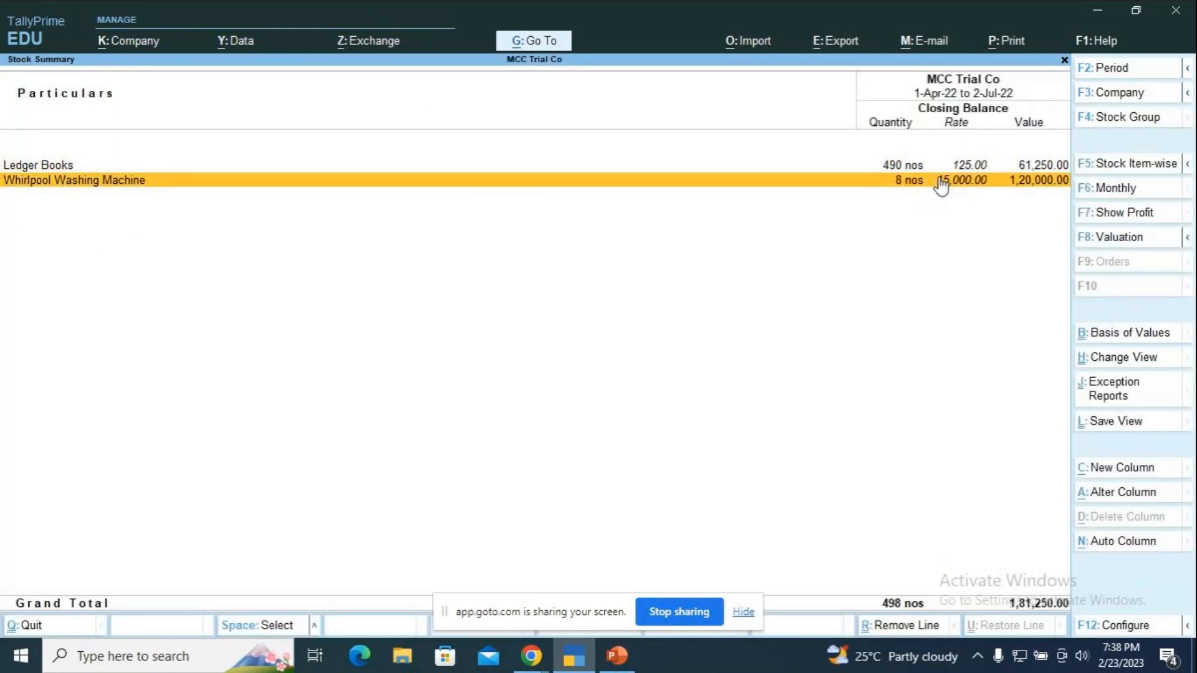
pyautogui.click(941, 185)
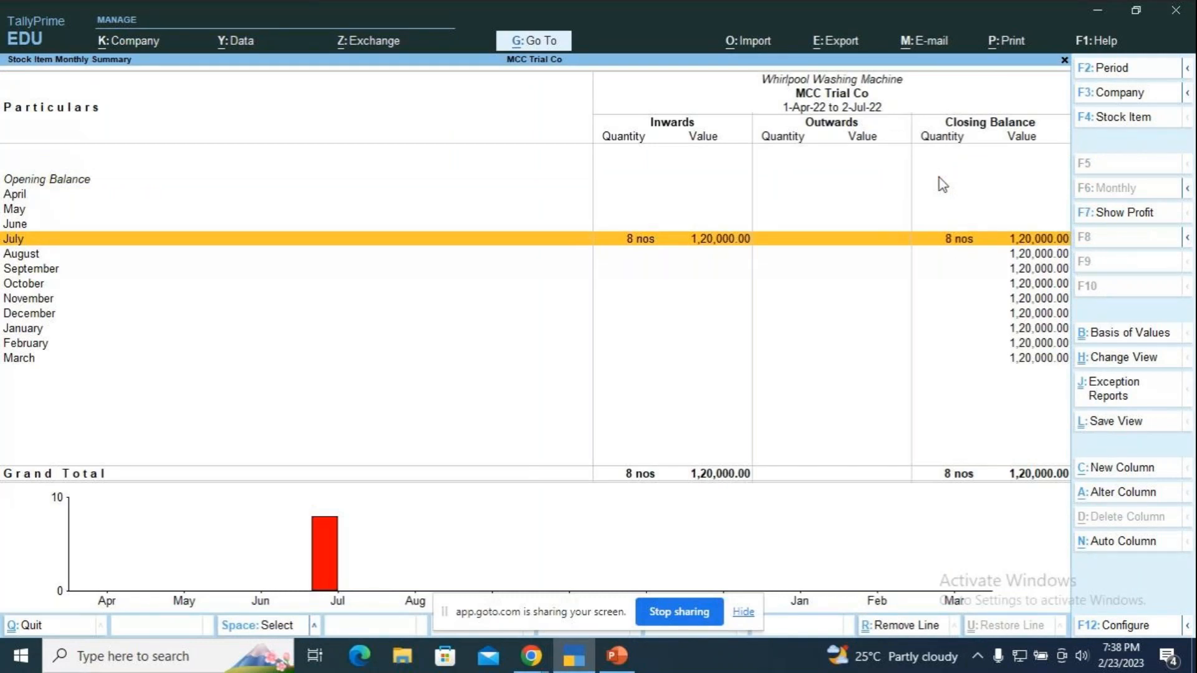
pyautogui.press('Return')
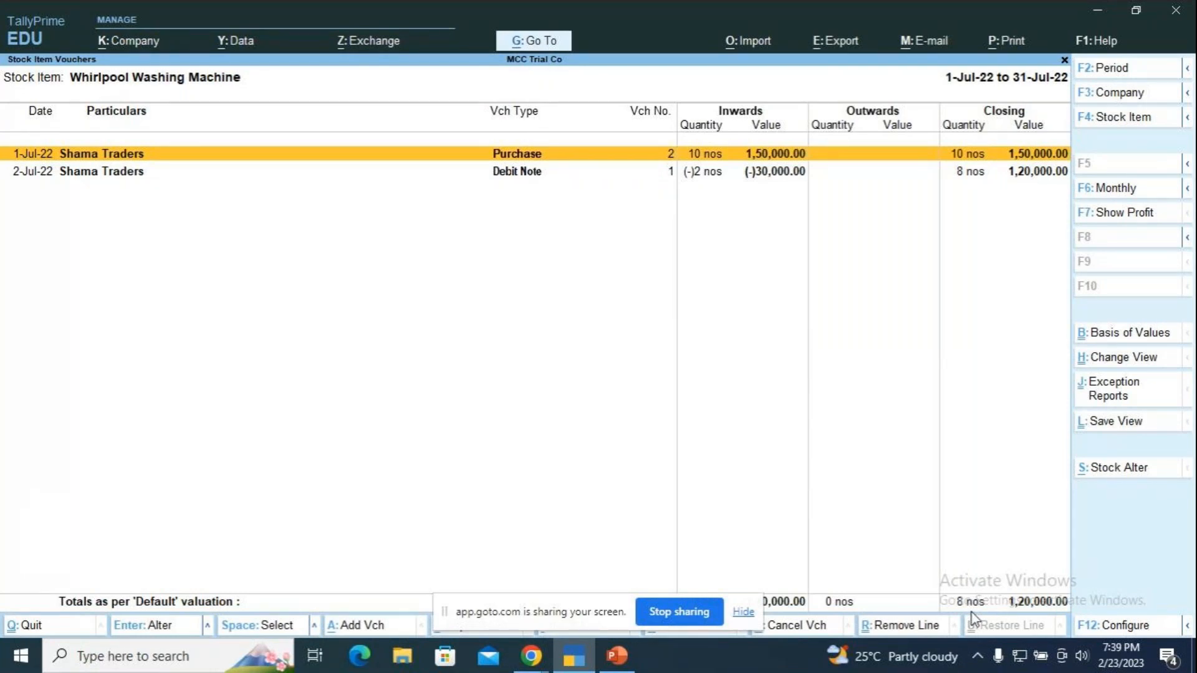
pyautogui.press('Escape')
pyautogui.press('Escape')
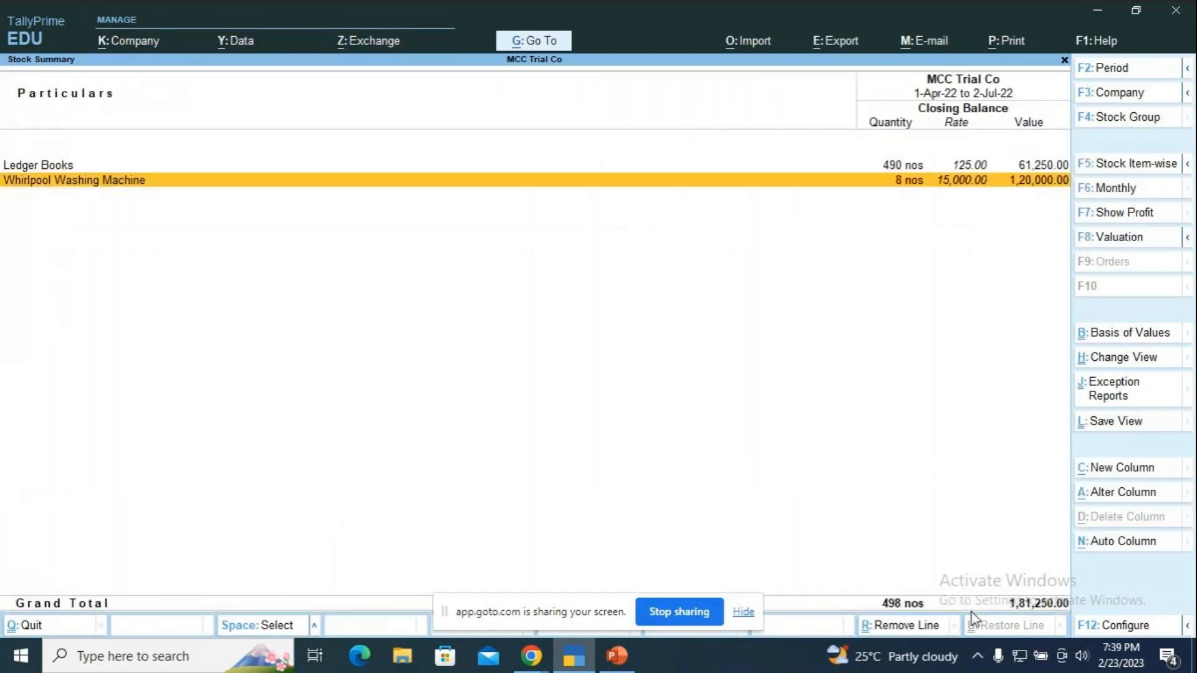
pyautogui.press('Escape')
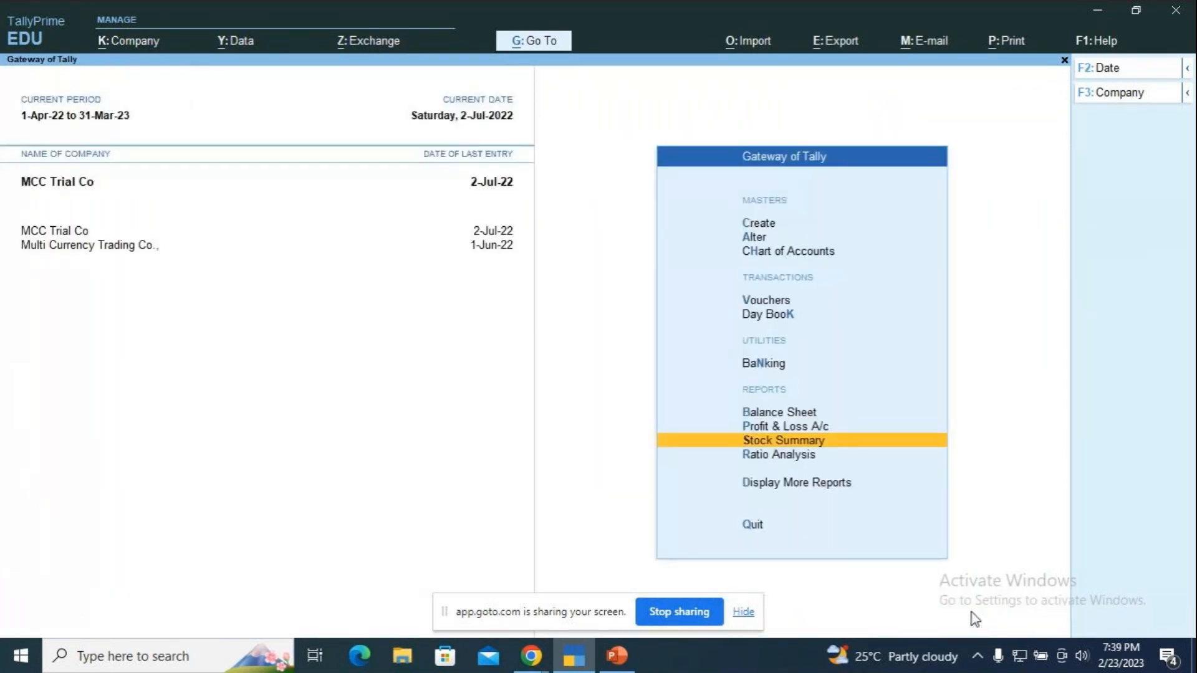
# Review Whirlpool Washing Machine's July purchase and debit note vouchers through the Stock Summary, and close the reports
pyautogui.press('Return')
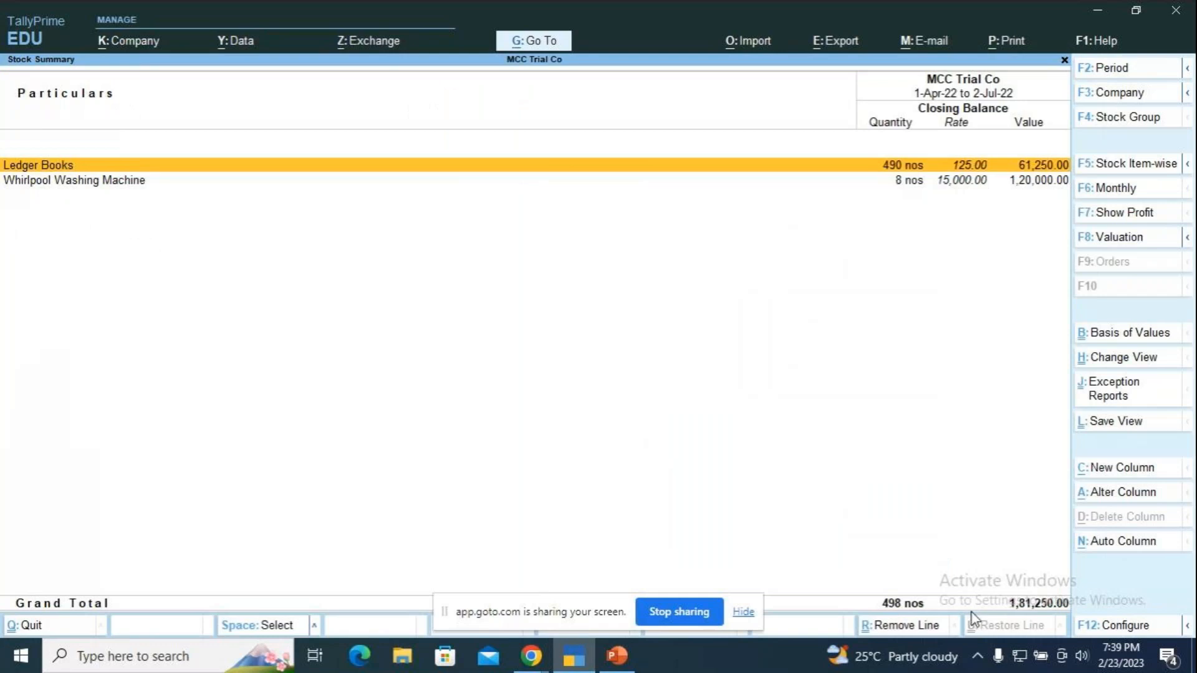
pyautogui.press('Down')
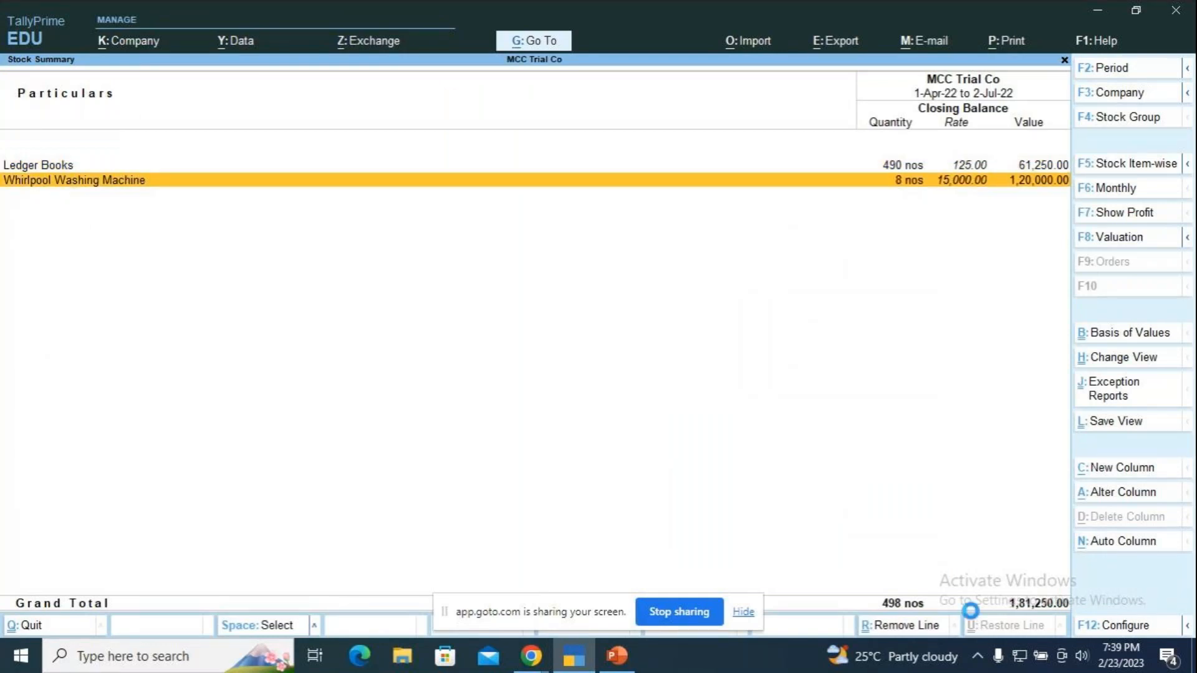
pyautogui.press('Return')
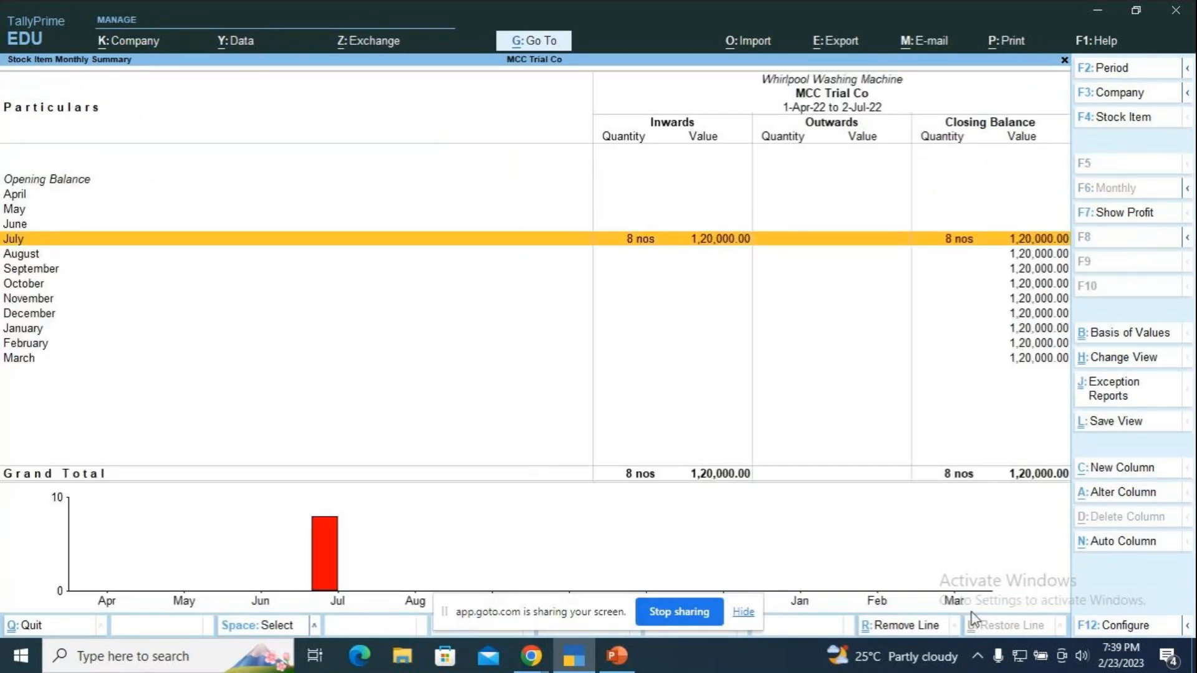
pyautogui.press('Return')
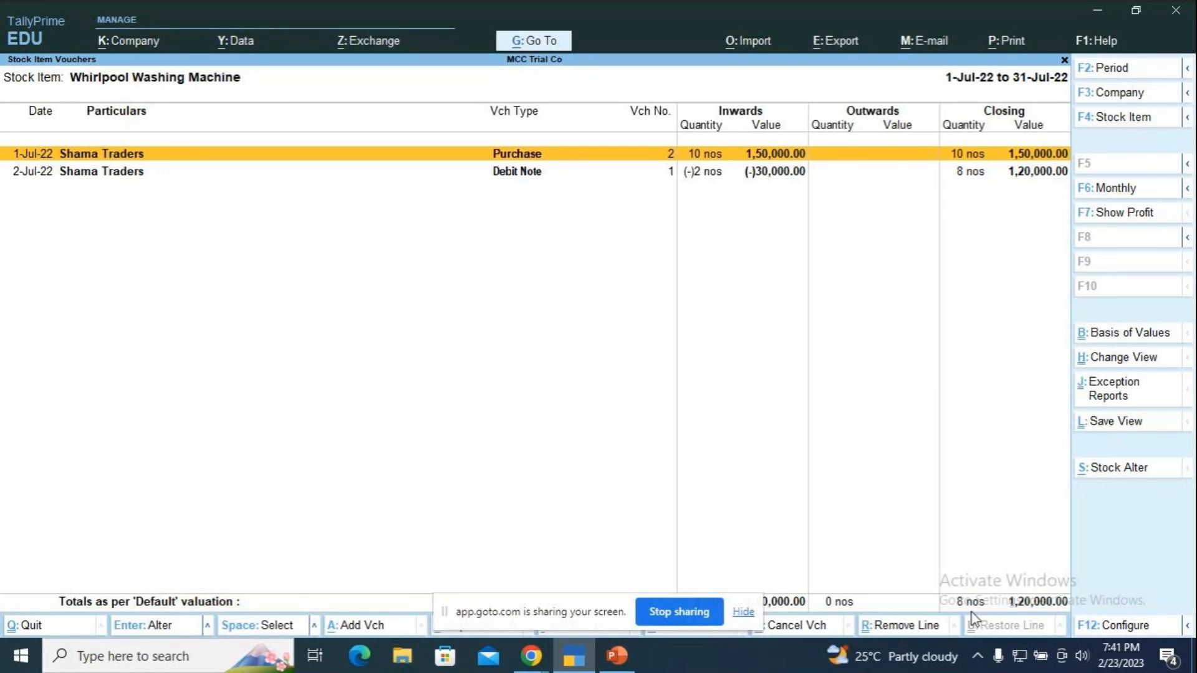
pyautogui.press('Escape')
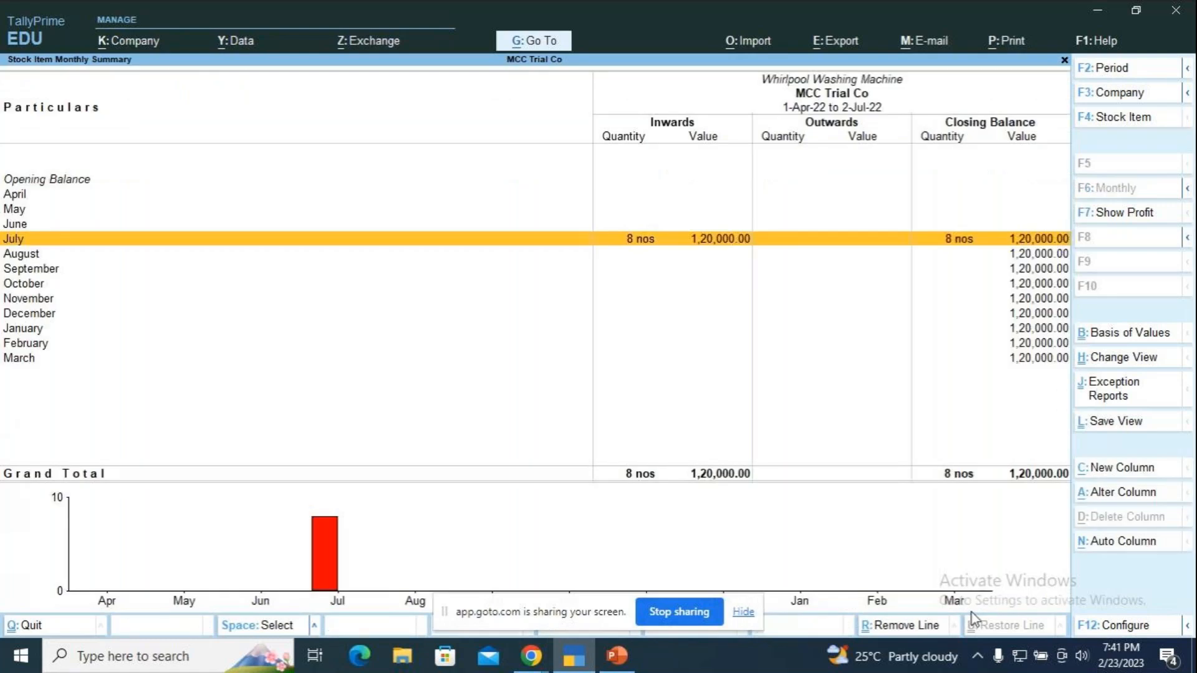
pyautogui.press('Escape')
pyautogui.press('Escape')
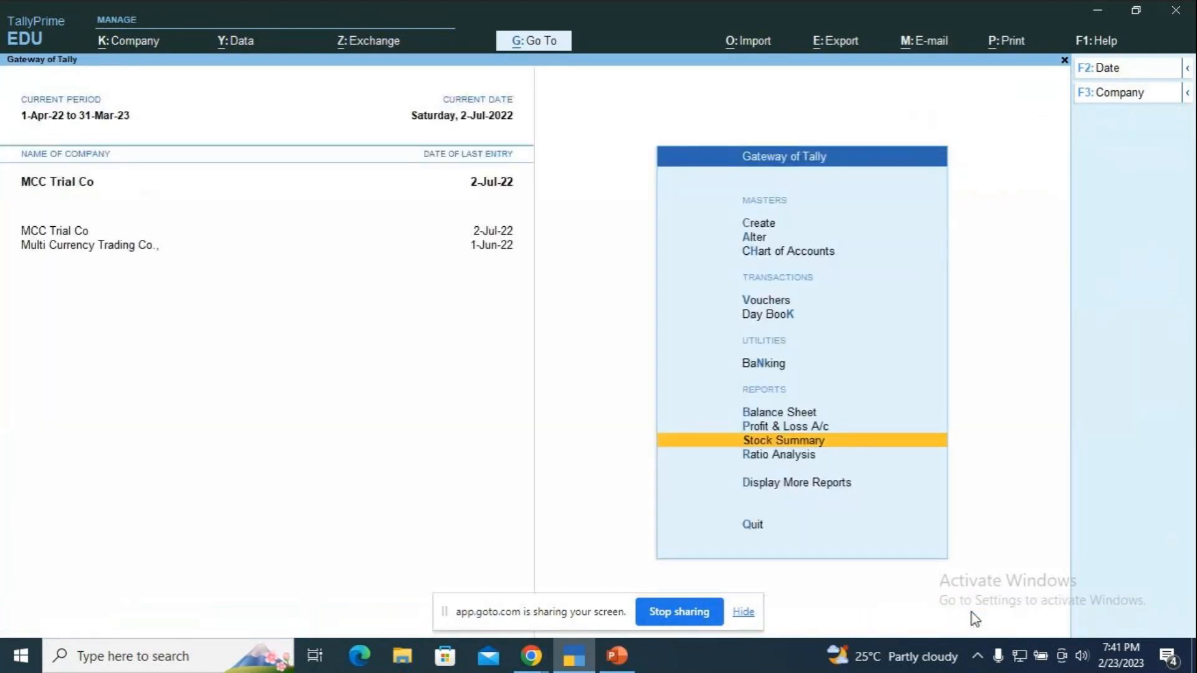
# Start a new ledger master named Digital World without an alias
pyautogui.press('Up')
pyautogui.press('Up')
pyautogui.press('Up')
pyautogui.press('Up')
pyautogui.press('Up')
pyautogui.press('Up')
pyautogui.press('Up')
pyautogui.press('Up')
pyautogui.press('Return')
pyautogui.press('Return')
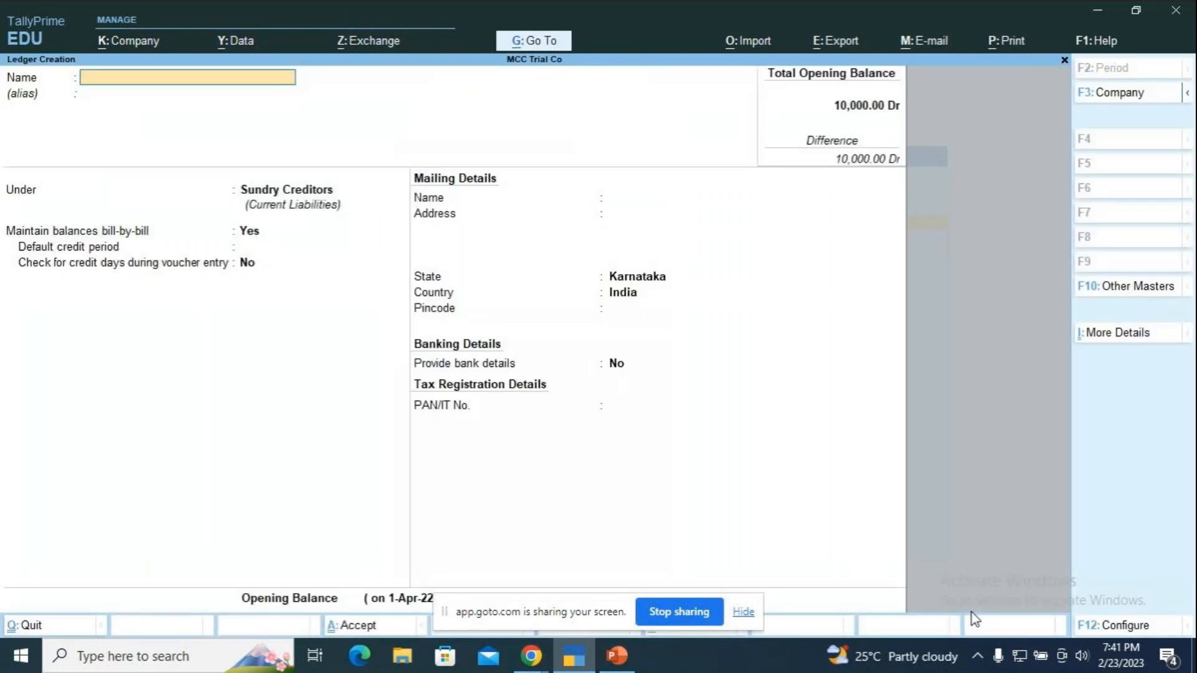
pyautogui.write('Digital World')
pyautogui.press('Return')
pyautogui.press('Return')
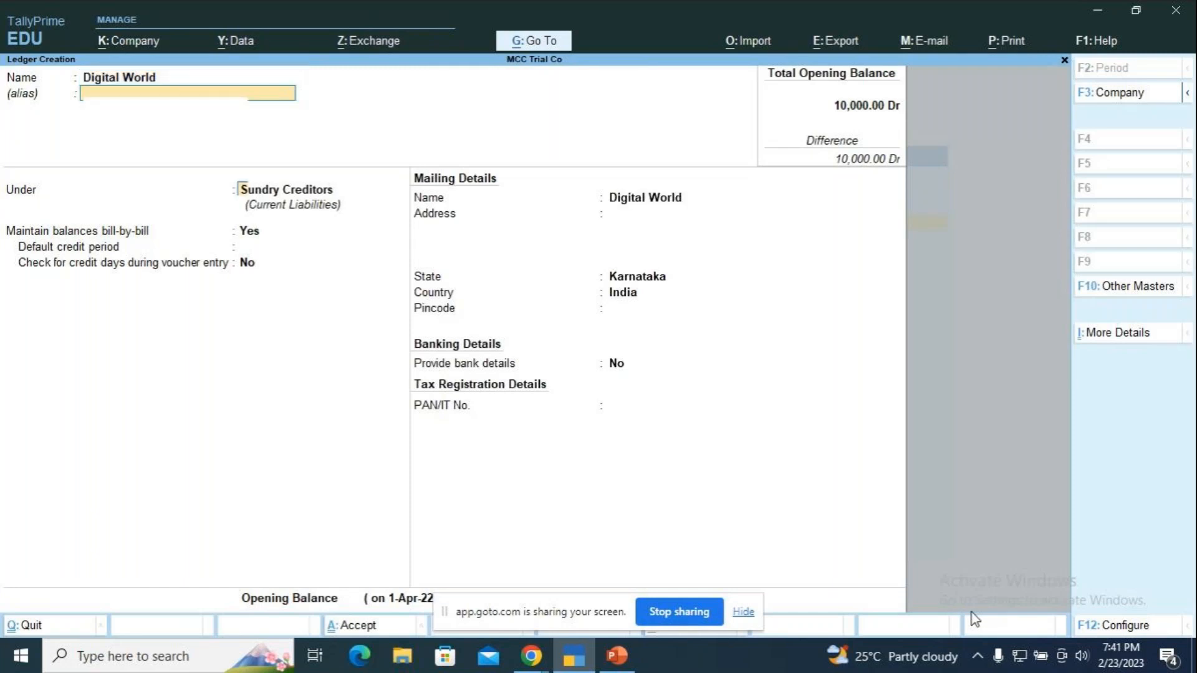
# Place the Digital World ledger under Sundry Debtors, save it, and leave ledger creation
pyautogui.write('S')
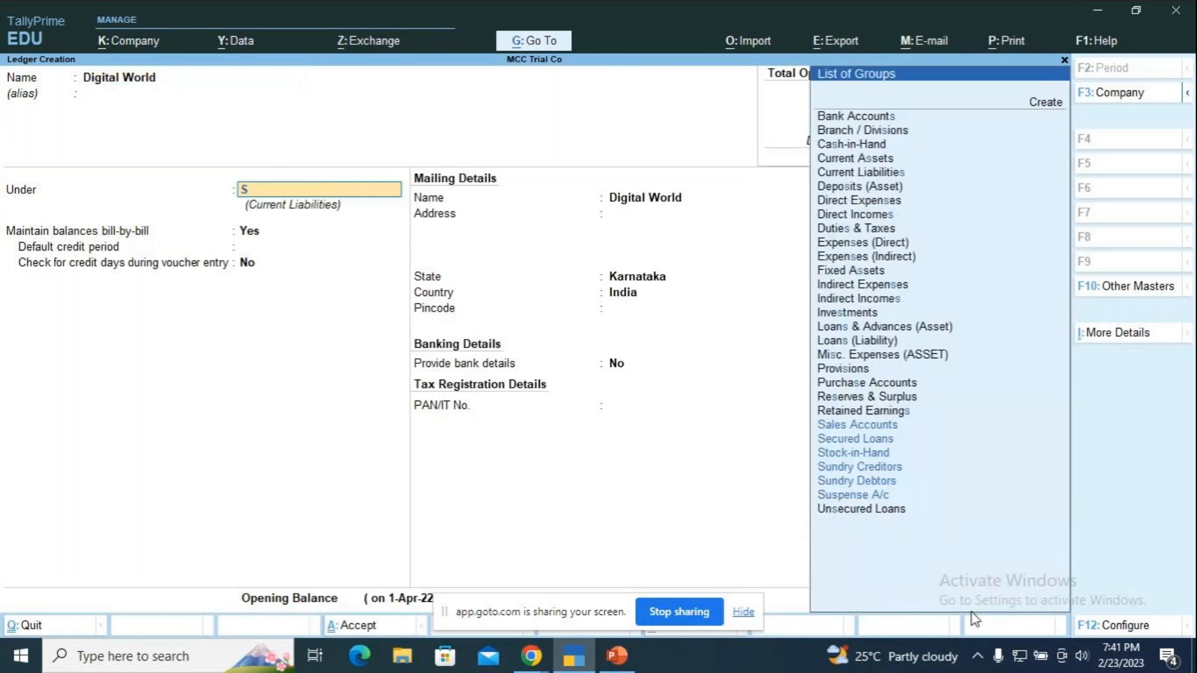
pyautogui.press('Down')
pyautogui.press('Down')
pyautogui.press('Down')
pyautogui.press('Down')
pyautogui.press('Down')
pyautogui.press('Return')
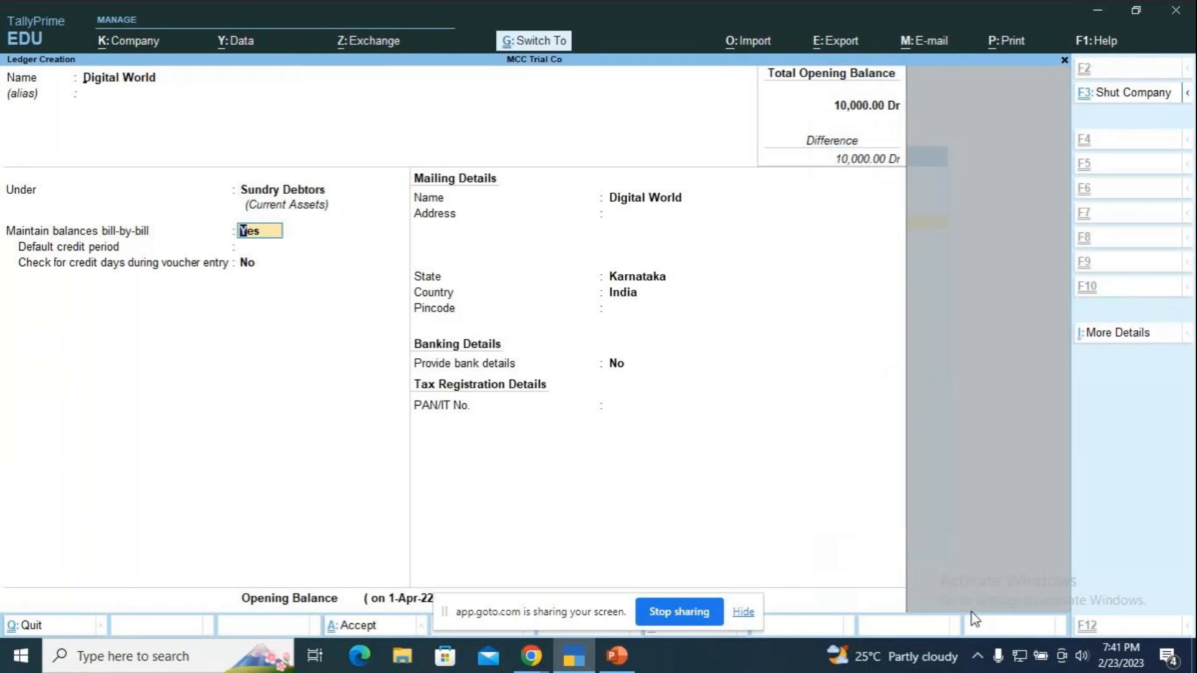
pyautogui.hotkey('ctrl', 'a')
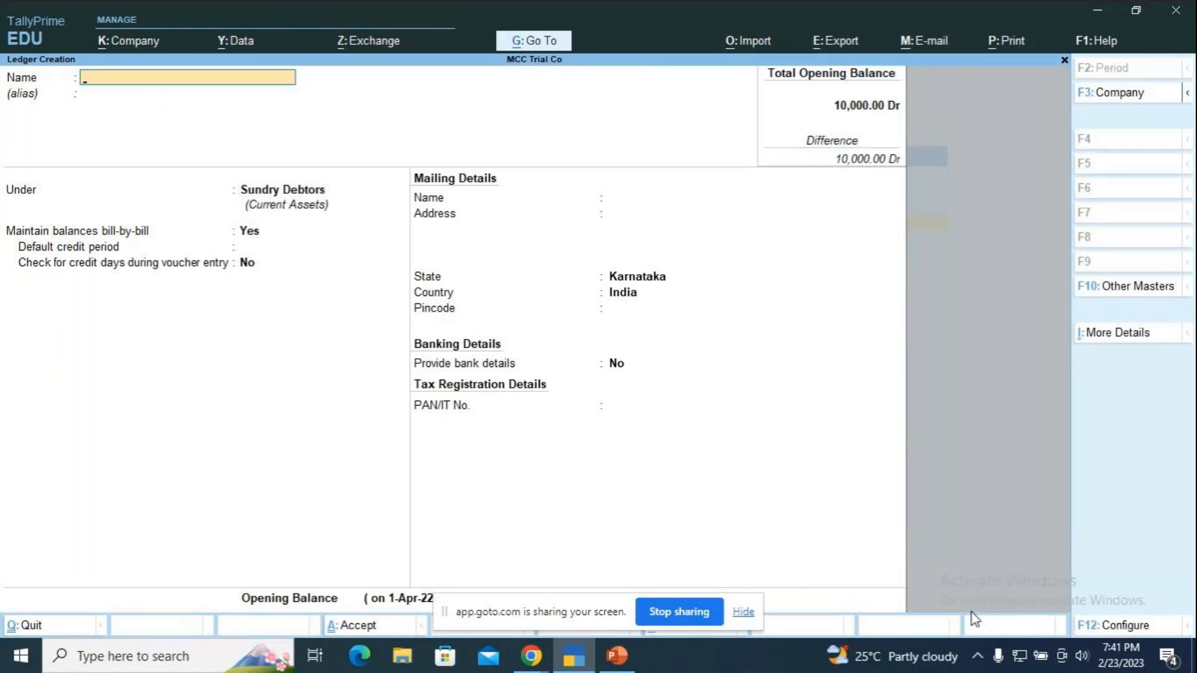
pyautogui.press('Escape')
# Start a new stock item master named Dell Computer
pyautogui.press('Return')
pyautogui.press('Down')
pyautogui.press('Down')
pyautogui.press('Down')
pyautogui.press('Down')
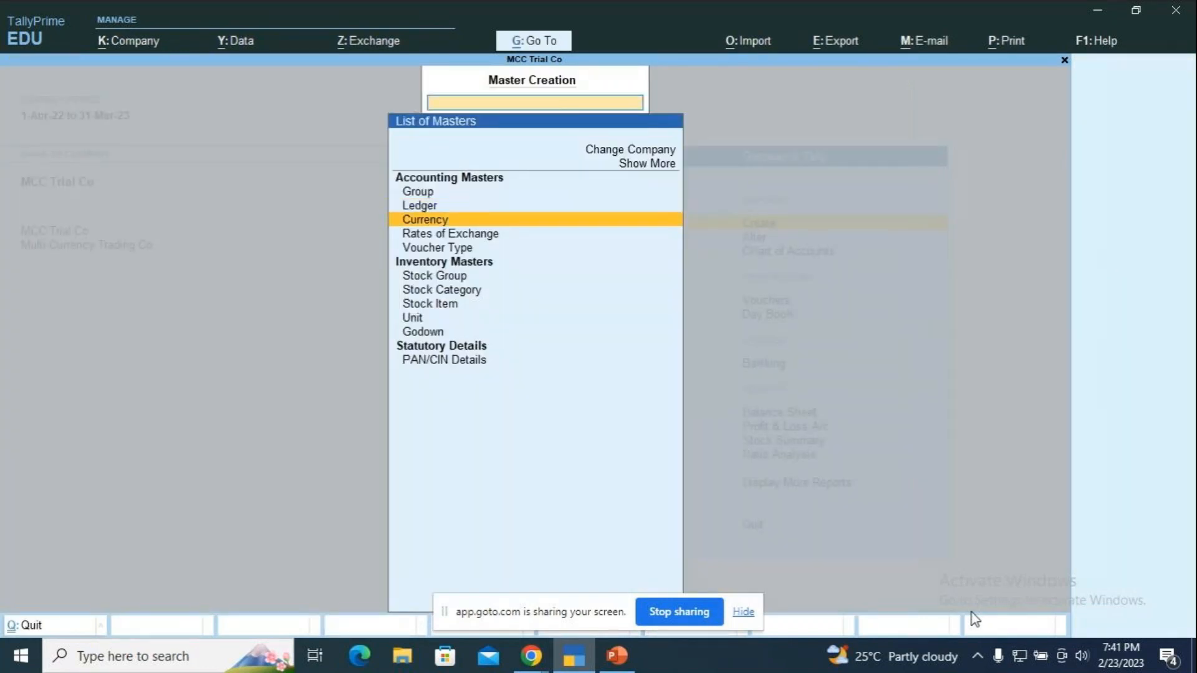
pyautogui.press('Down')
pyautogui.press('Down')
pyautogui.press('Down')
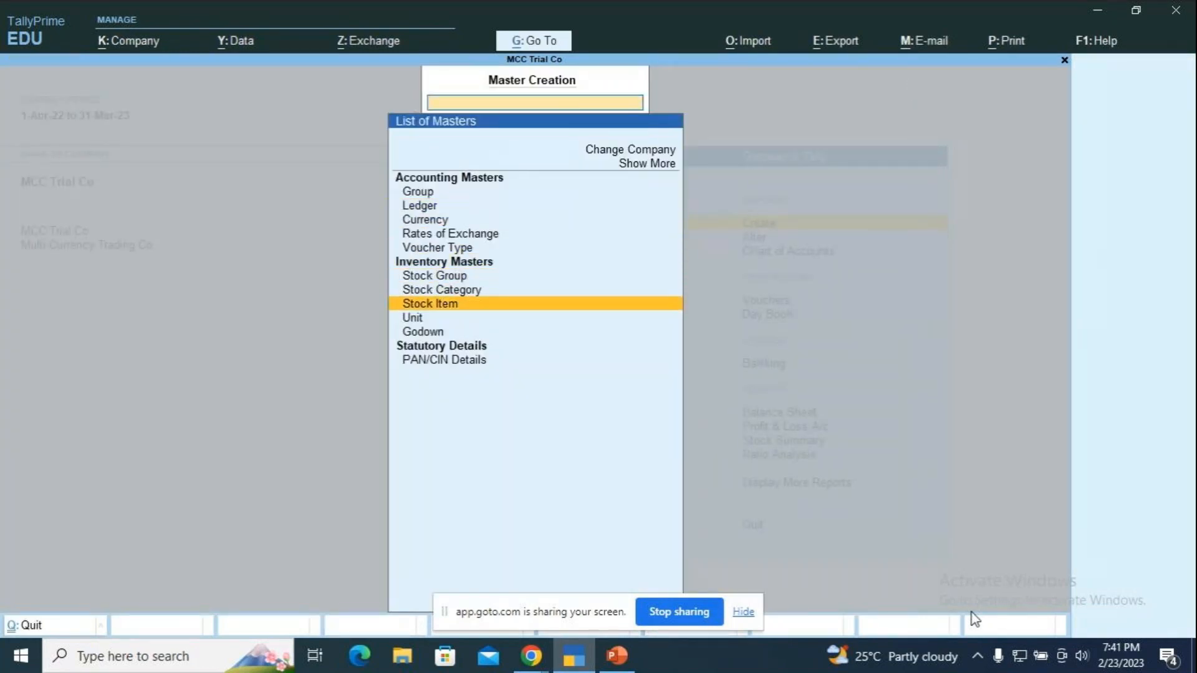
pyautogui.press('Return')
pyautogui.write('Dell Co')
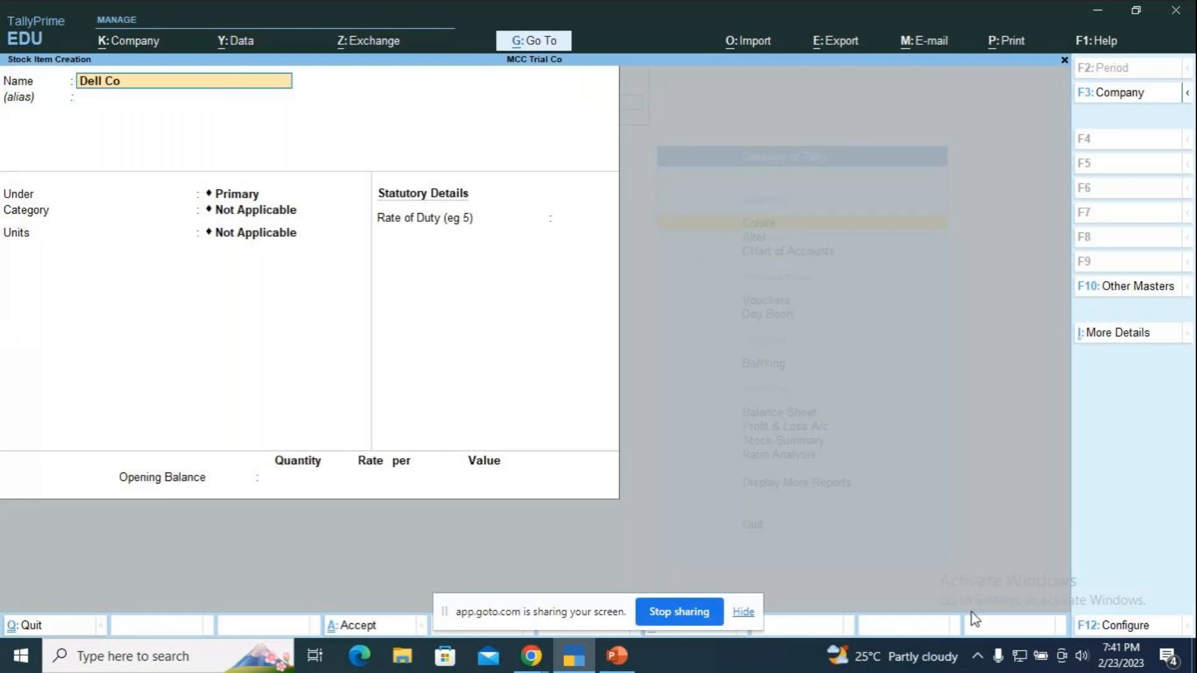
pyautogui.write('mputer')
# Keep Dell Computer under Primary with no category, and set its unit to nos
pyautogui.press('Return')
pyautogui.press('Return')
pyautogui.press('Return')
pyautogui.press('Return')
pyautogui.press('Down')
pyautogui.press('Return')
pyautogui.press('Return')
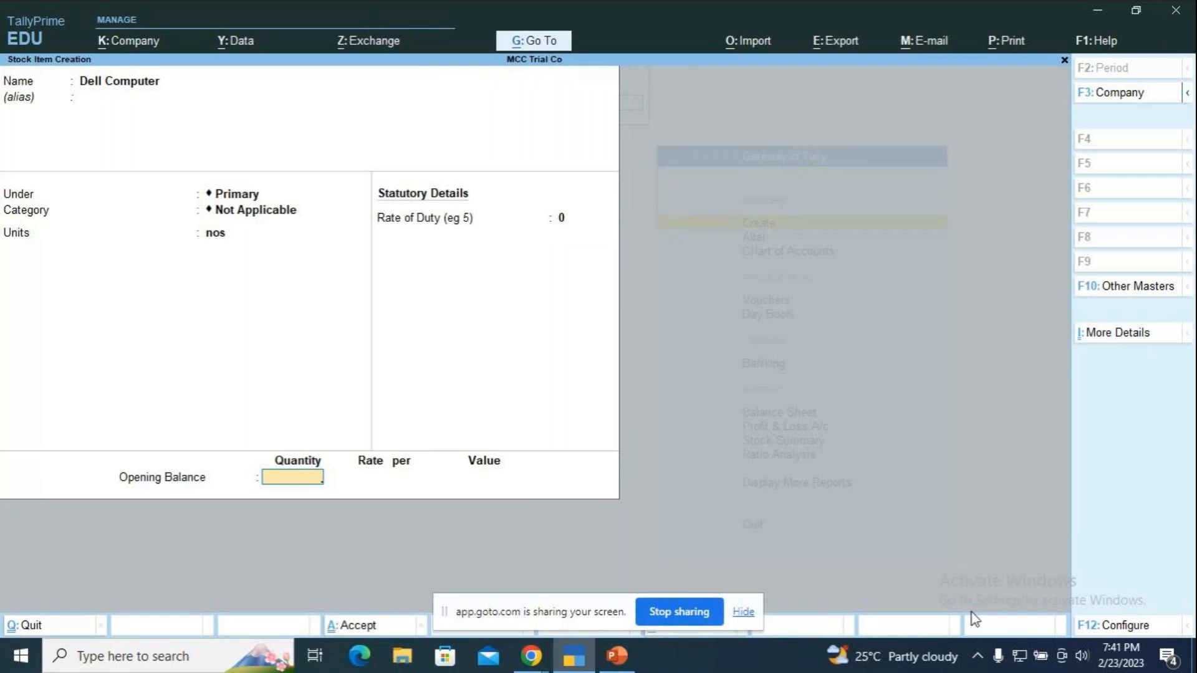
# Enter Dell Computer's opening balance of 10 nos at 25,000 in Jayanagar Godown, save the item, and leave master creation
pyautogui.write('1')
pyautogui.write('0')
pyautogui.press('Return')
pyautogui.press('Return')
pyautogui.press('Return')
pyautogui.write('25000')
pyautogui.press('Return')
pyautogui.press('Return')
pyautogui.press('Return')
pyautogui.press('Return')
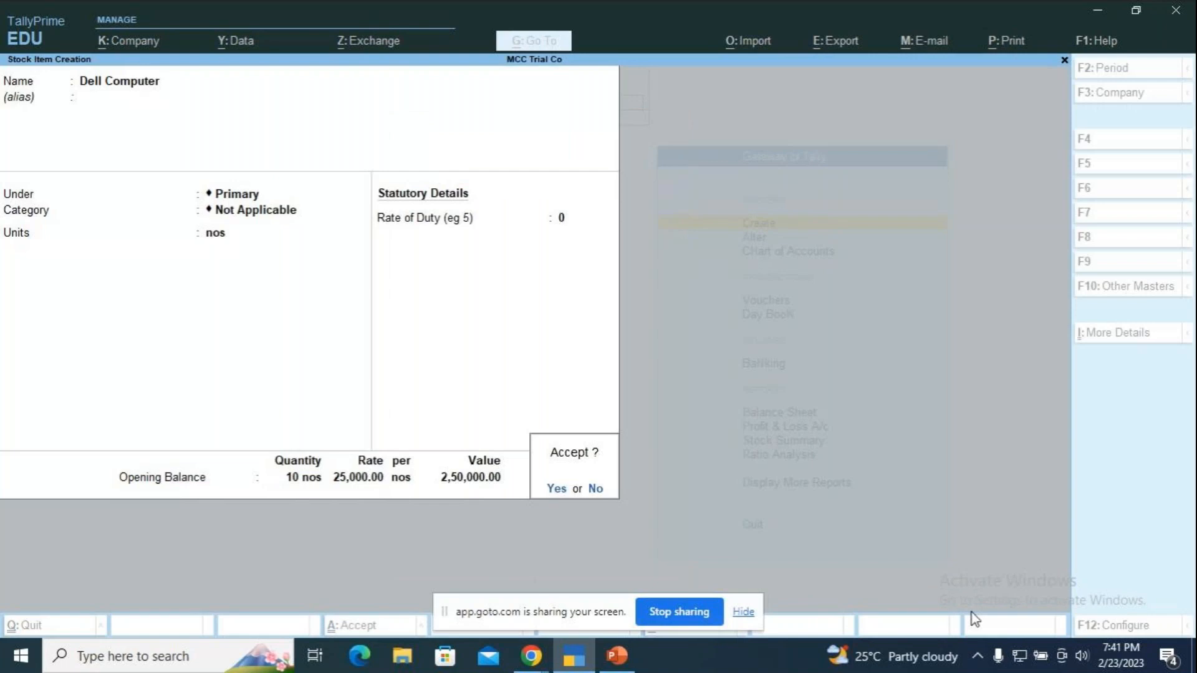
pyautogui.press('Return')
pyautogui.press('Escape')
pyautogui.press('Return')
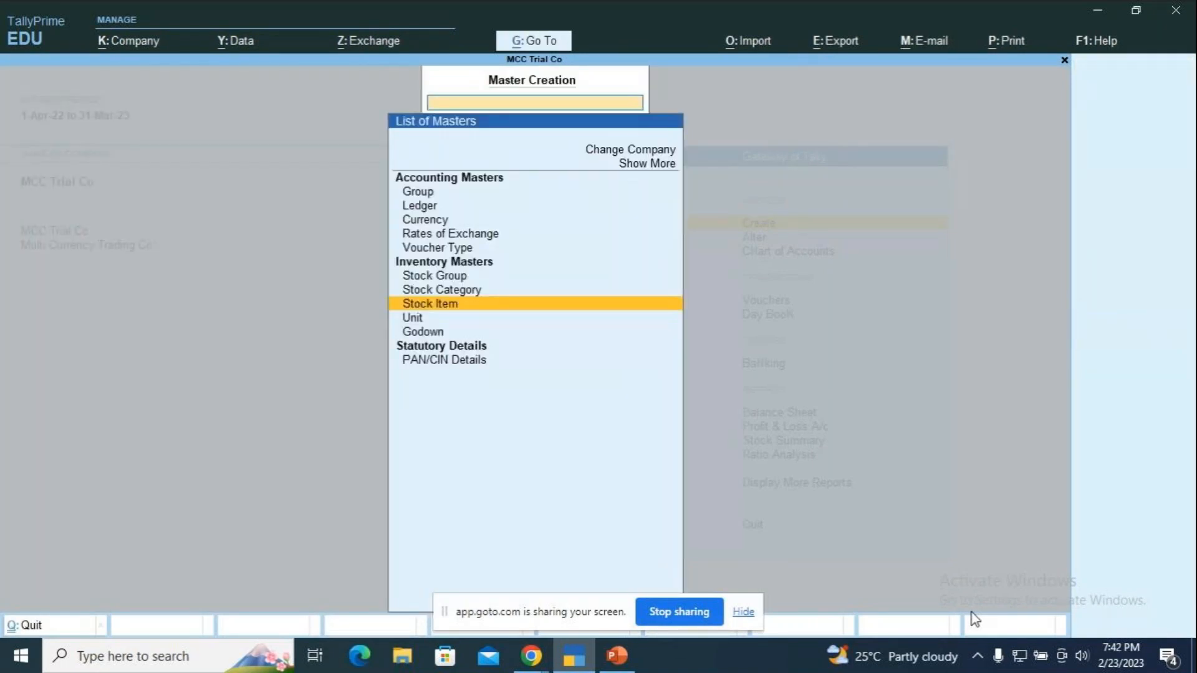
pyautogui.press('Escape')
# Start a Sales voucher and date it 1-Aug-22
pyautogui.press('Down')
pyautogui.press('Down')
pyautogui.press('Down')
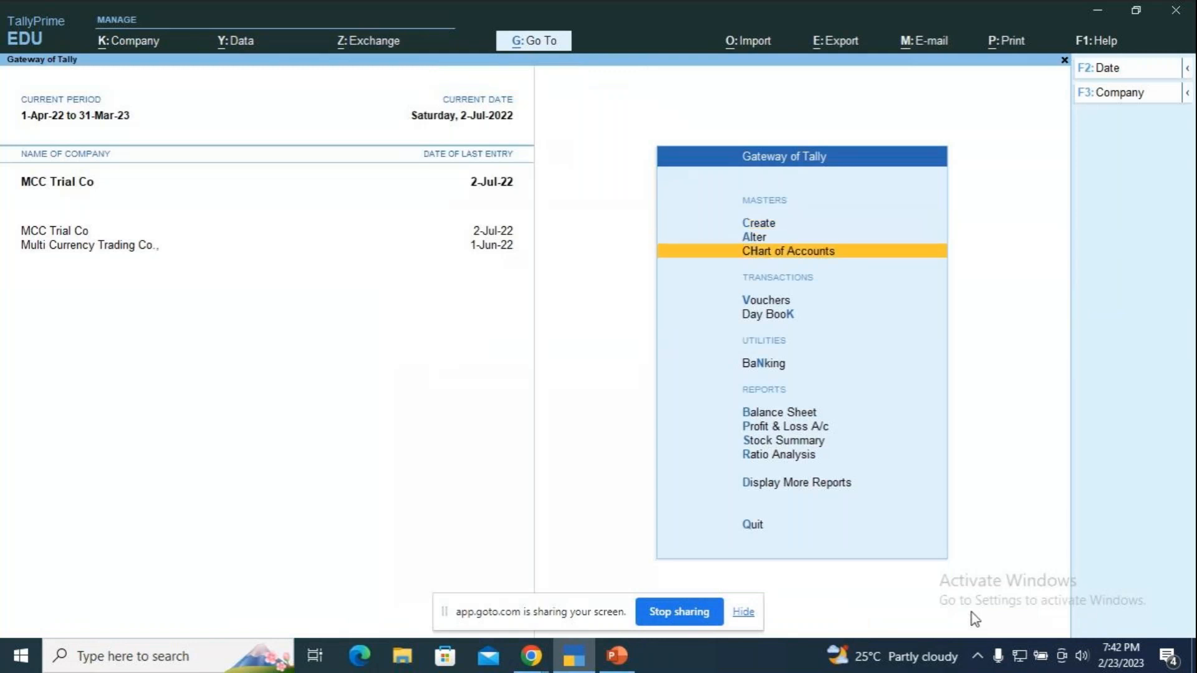
pyautogui.press('Return')
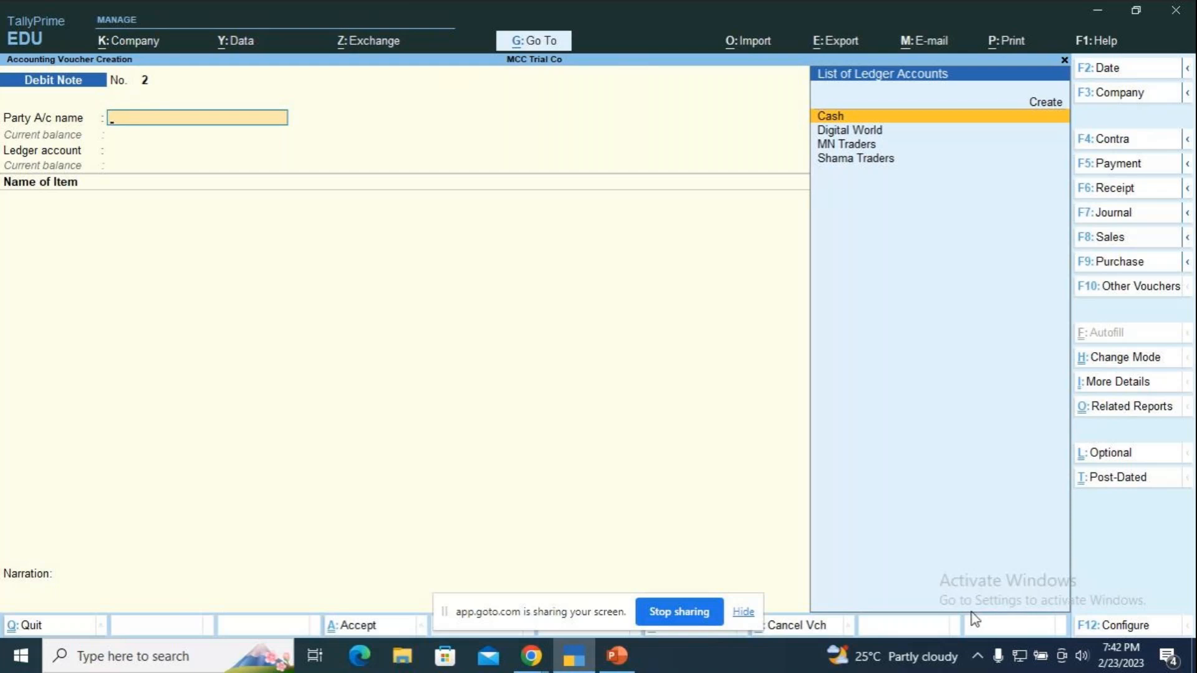
pyautogui.press('F8')
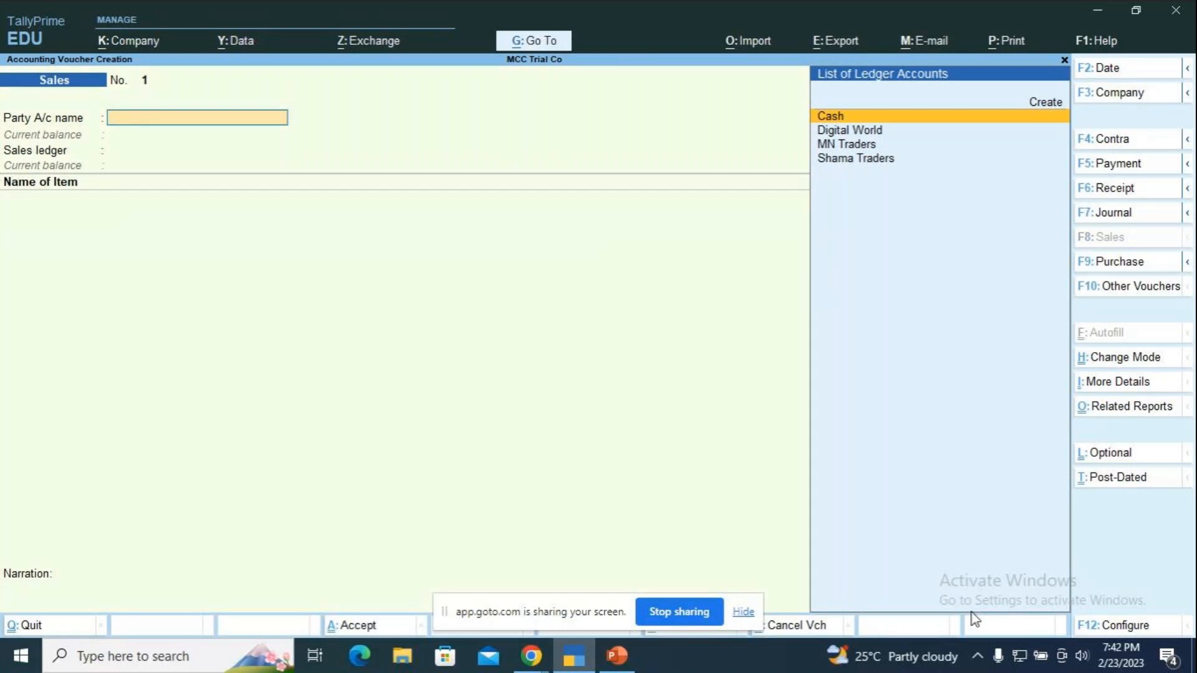
pyautogui.press('F2')
pyautogui.write('1.8')
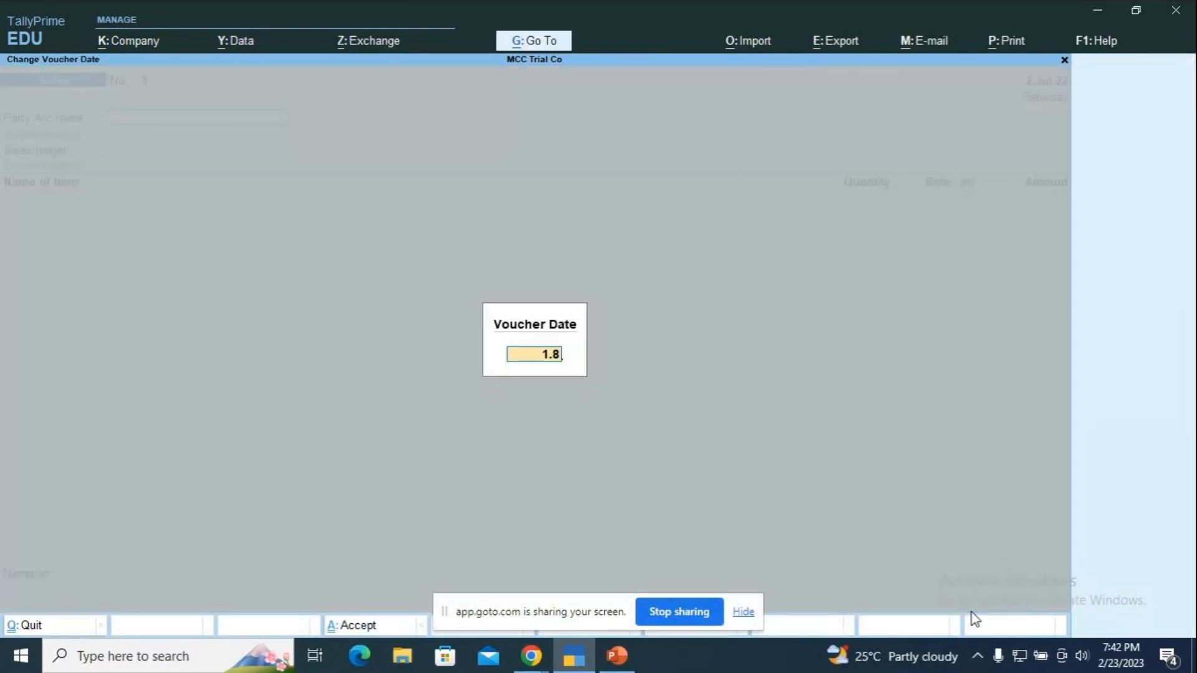
pyautogui.press('Return')
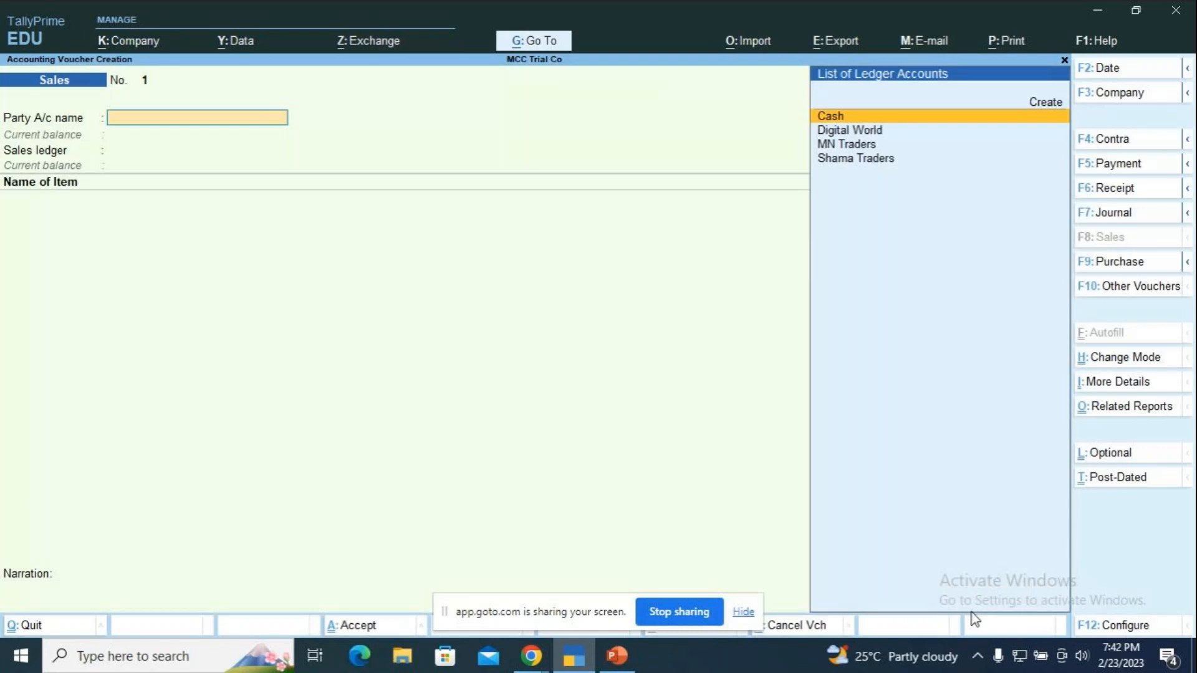
# Set Digital World as the party account, accepting the dispatch and party details without entries
pyautogui.press('Down')
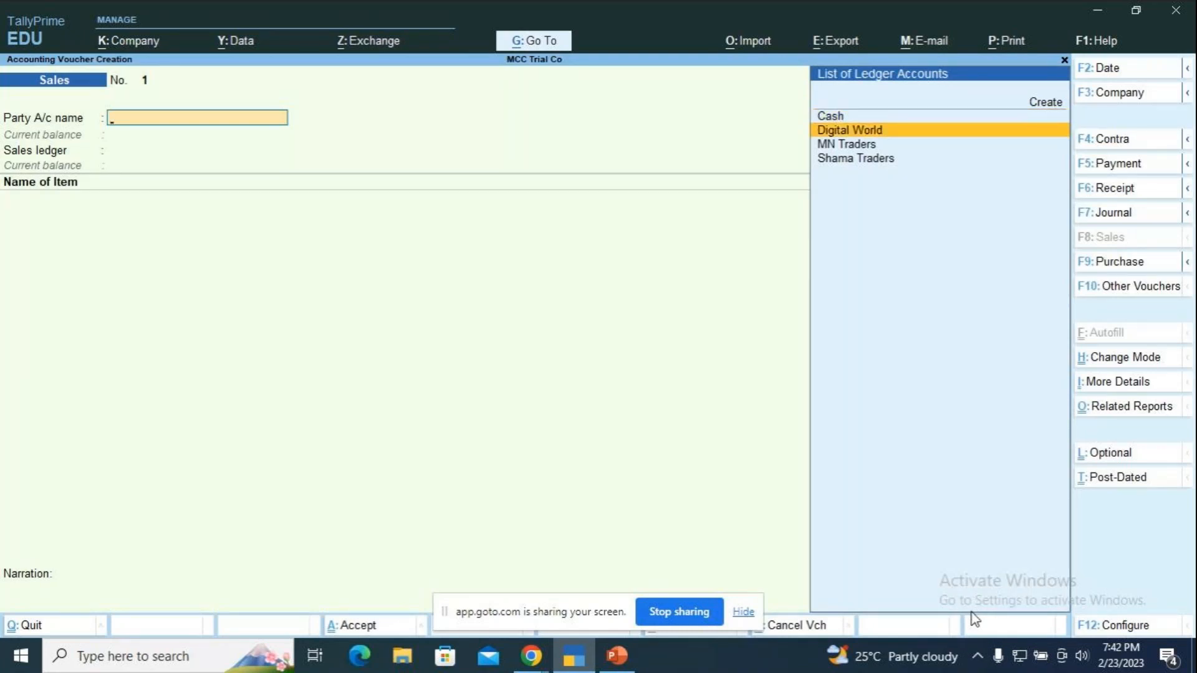
pyautogui.press('Return')
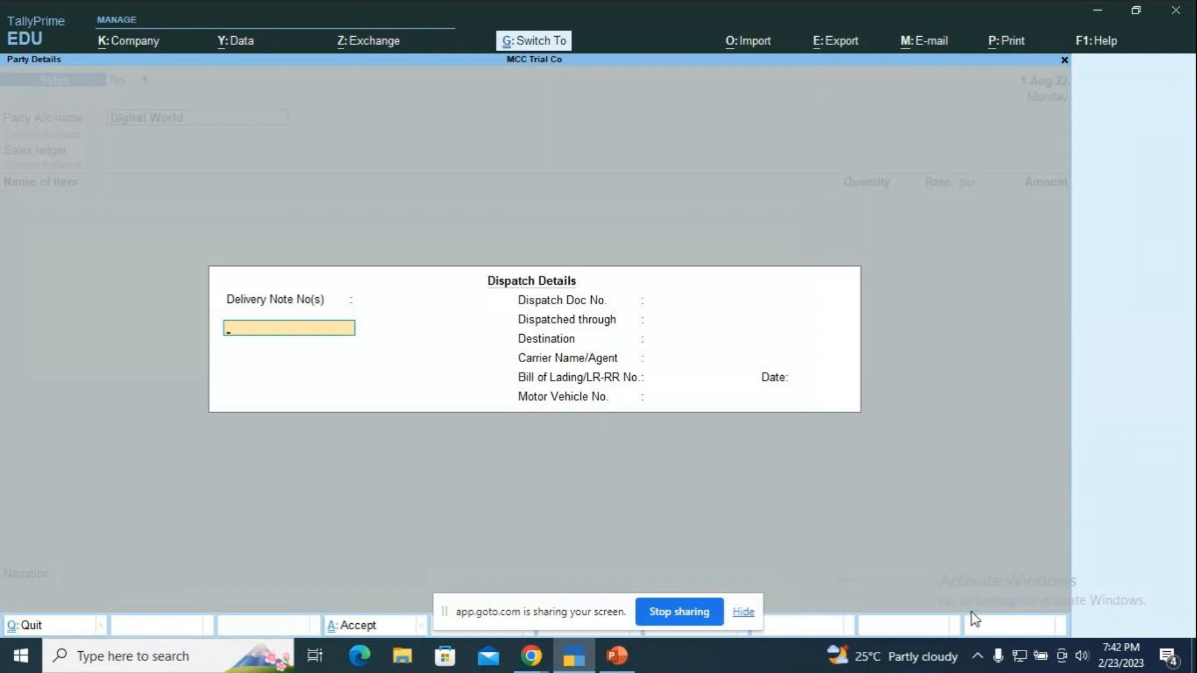
pyautogui.hotkey('ctrl', 'a')
pyautogui.hotkey('ctrl', 'a')
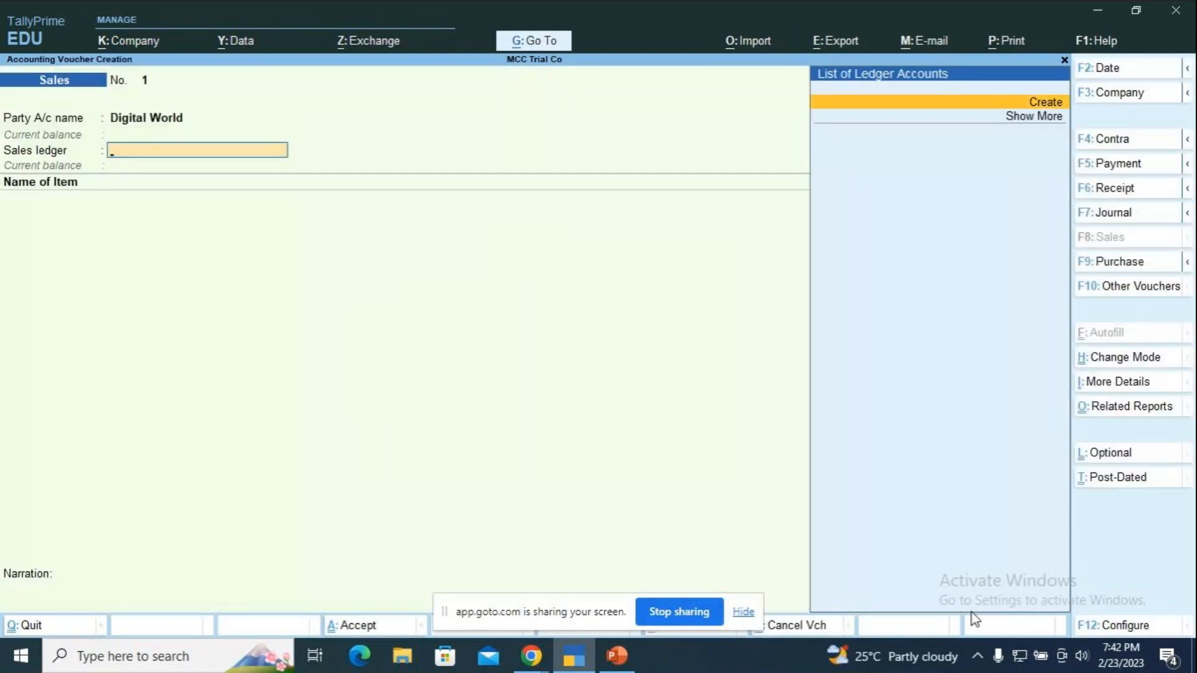
# Create the ledger Sales A/c under Sales Accounts from within the voucher and use it as the sales ledger
pyautogui.press('Return')
pyautogui.write('Sal')
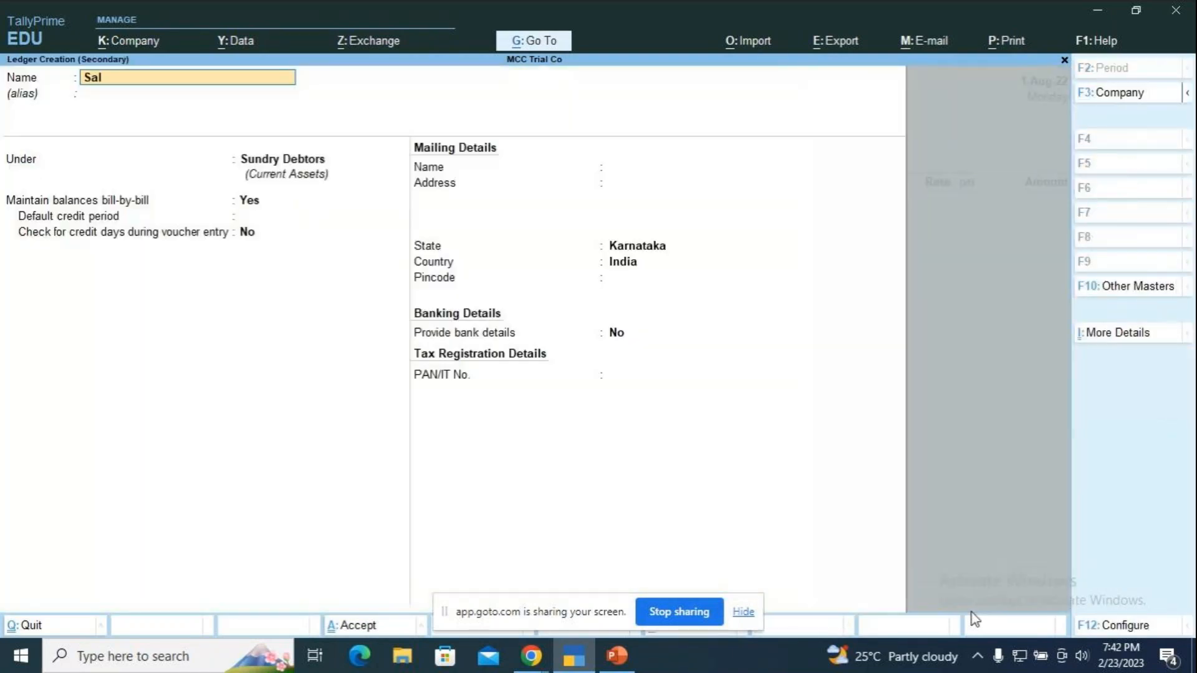
pyautogui.write('es A/c')
pyautogui.press('Return')
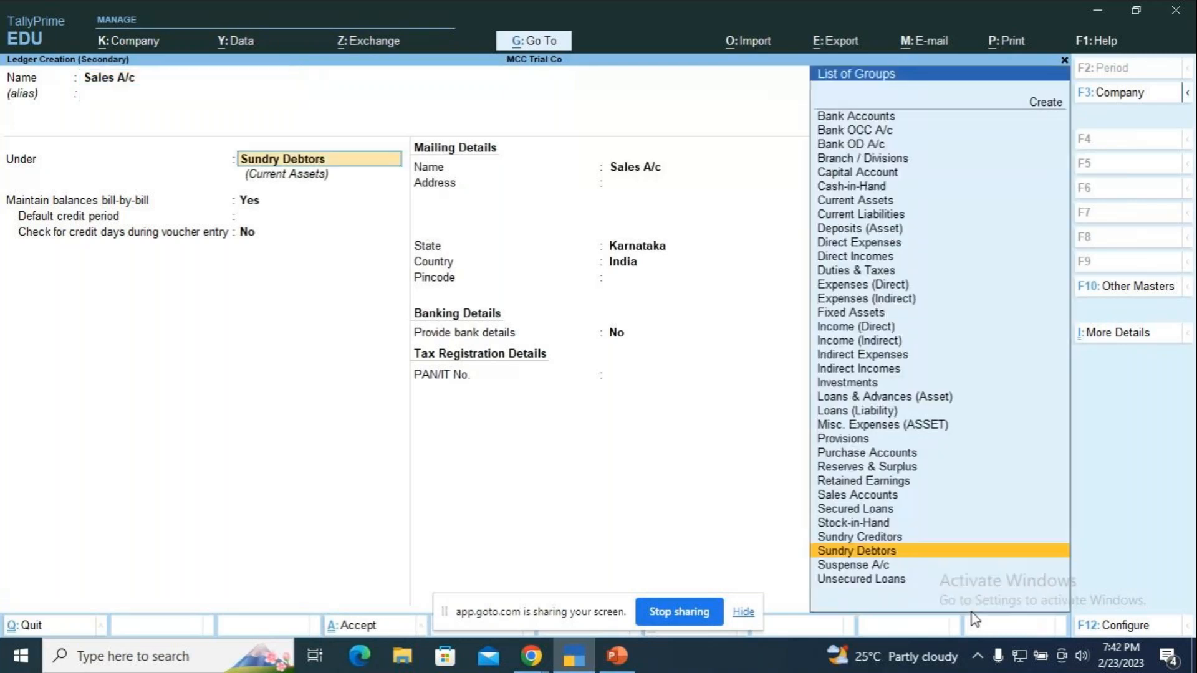
pyautogui.write('Sa')
pyautogui.press('Return')
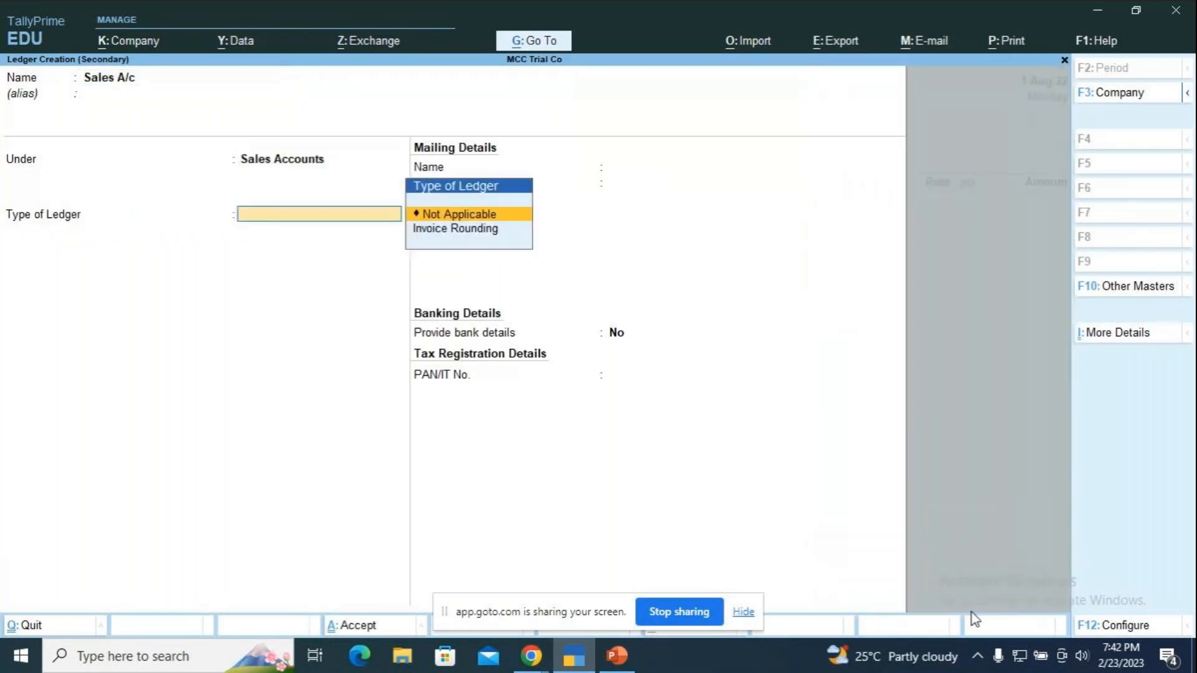
pyautogui.hotkey('ctrl', 'a')
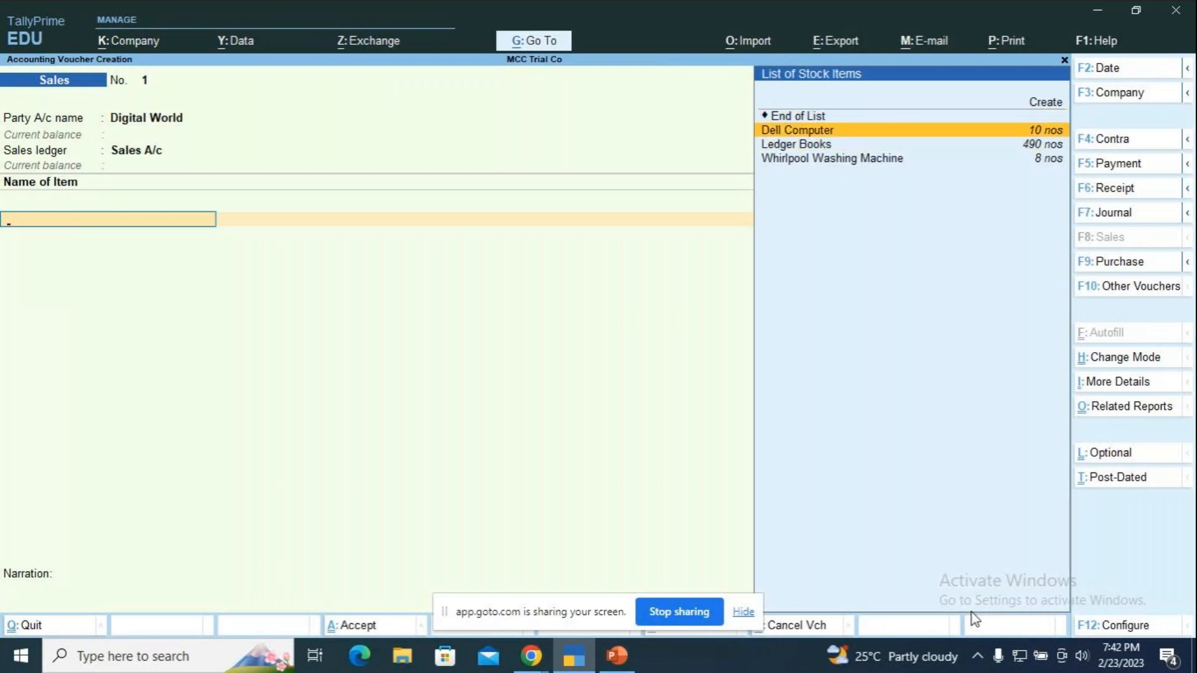
# Add the item Dell Computer, allocating 8 nos at a rate of 35,000 from Jayanagar Godown
pyautogui.press('Return')
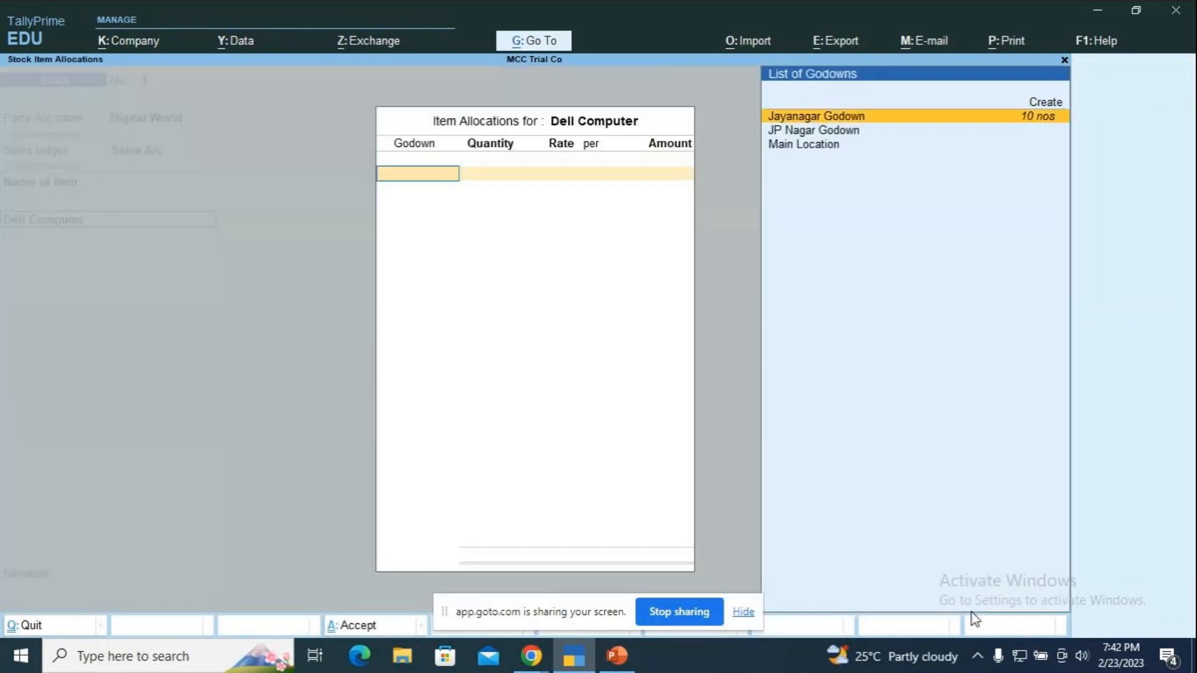
pyautogui.press('Return')
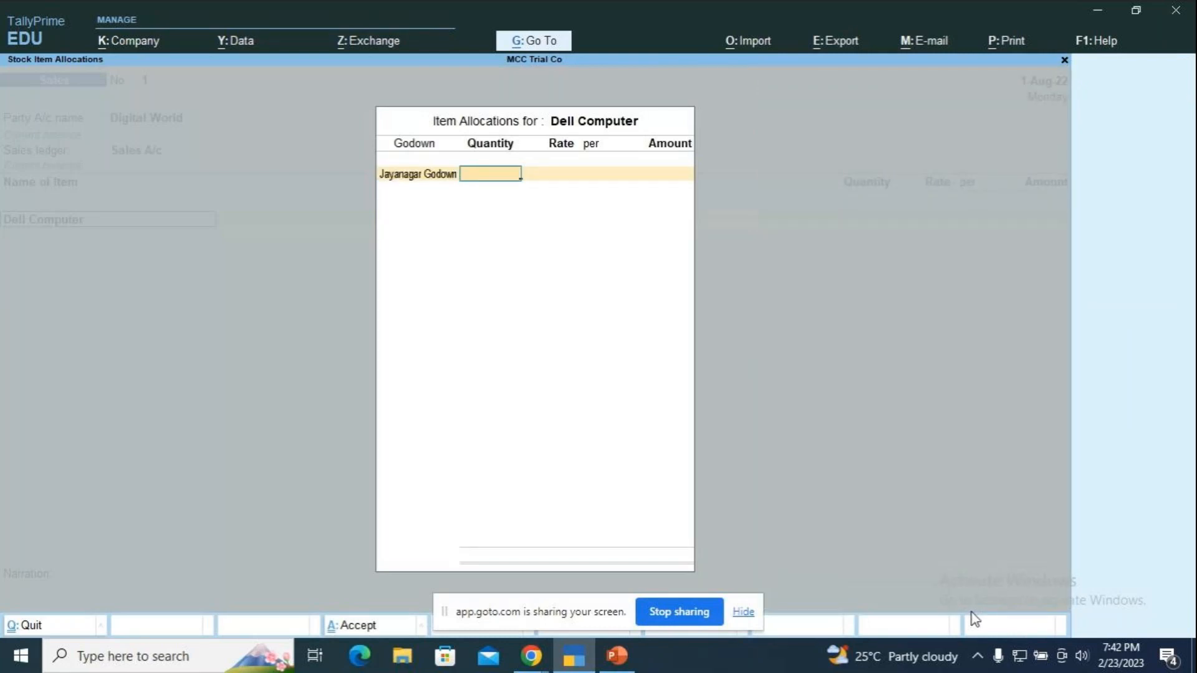
pyautogui.write('8')
pyautogui.press('Return')
pyautogui.write('35000')
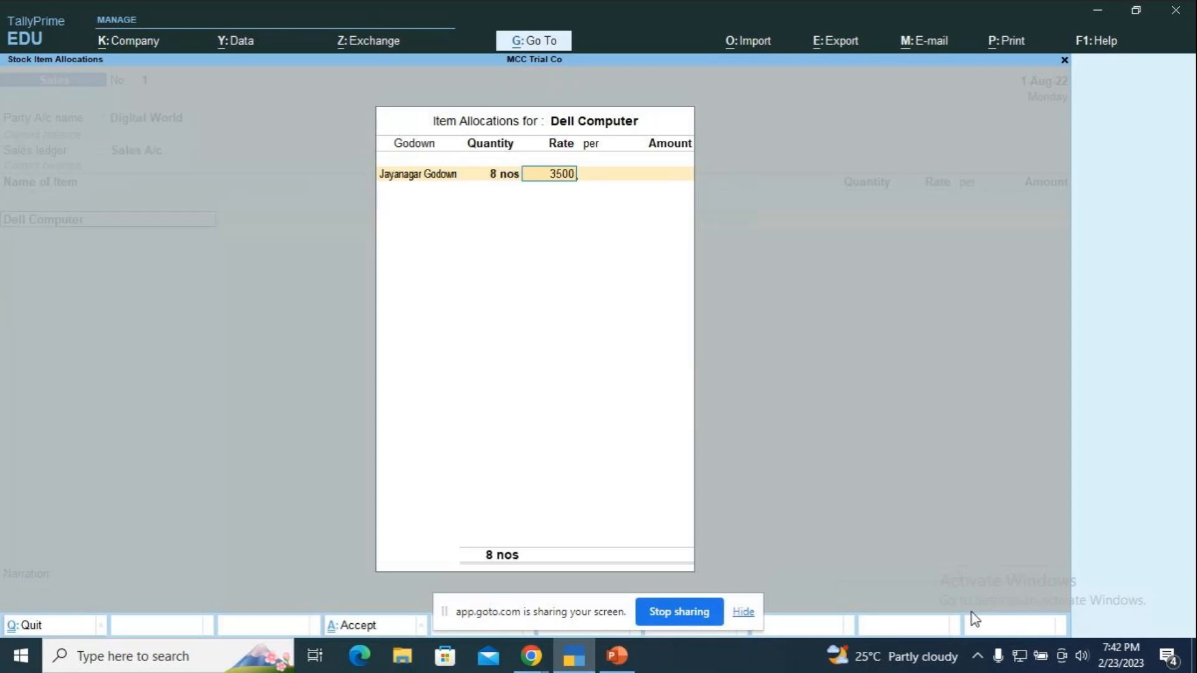
pyautogui.press('Return')
pyautogui.press('Return')
pyautogui.press('Return')
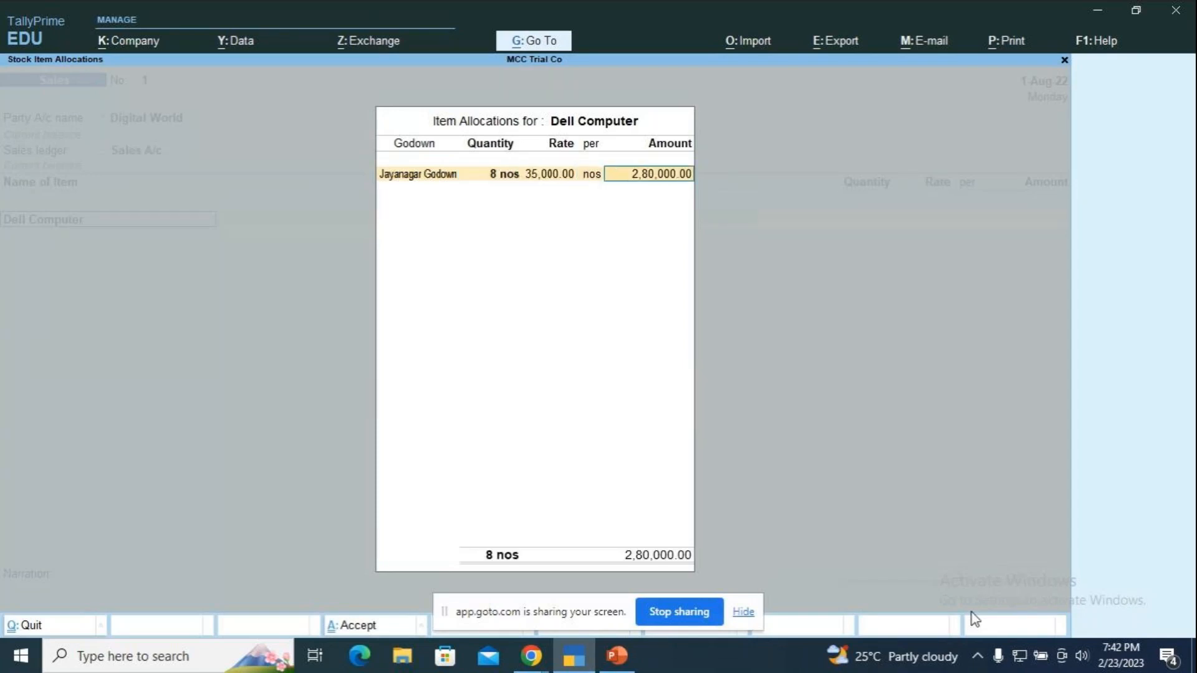
pyautogui.press('Return')
pyautogui.press('Return')
# Finish the item list and record Digital World's full 2,80,000 Dr as a New Ref bill
pyautogui.press('Return')
pyautogui.press('Return')
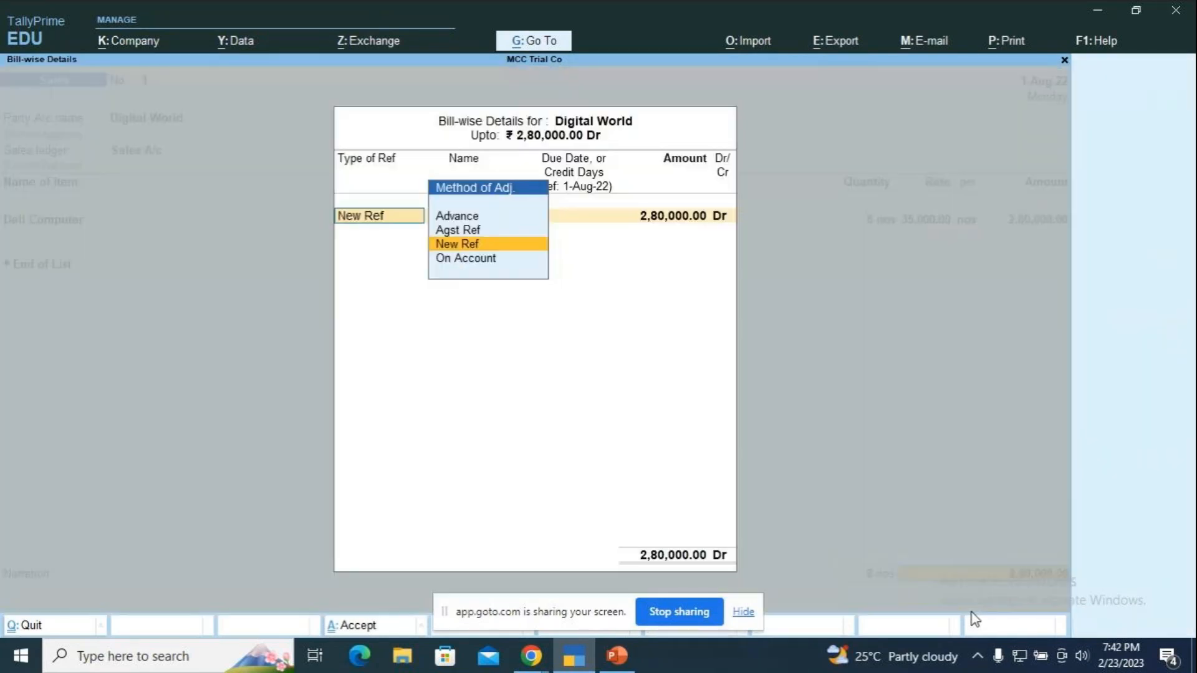
pyautogui.press('Return')
pyautogui.press('Return')
pyautogui.press('Return')
pyautogui.press('Return')
pyautogui.press('Return')
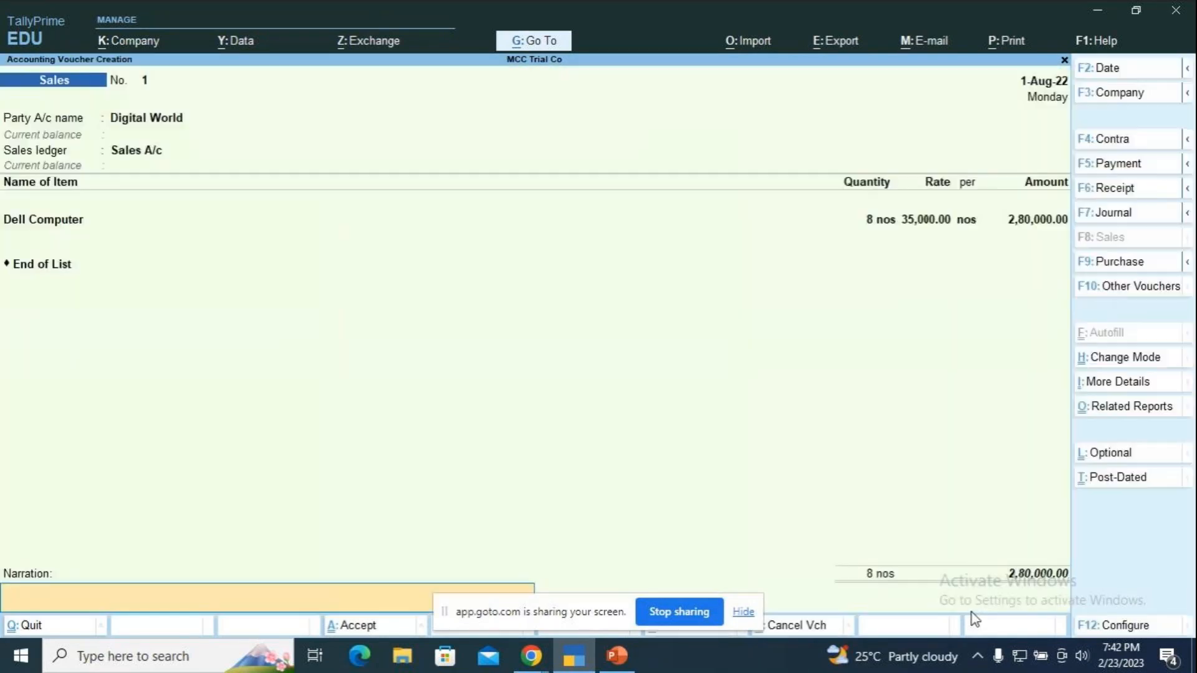
# Enter the narration "being items sold" and save the sales voucher
pyautogui.write('being items sold')
pyautogui.press('Return')
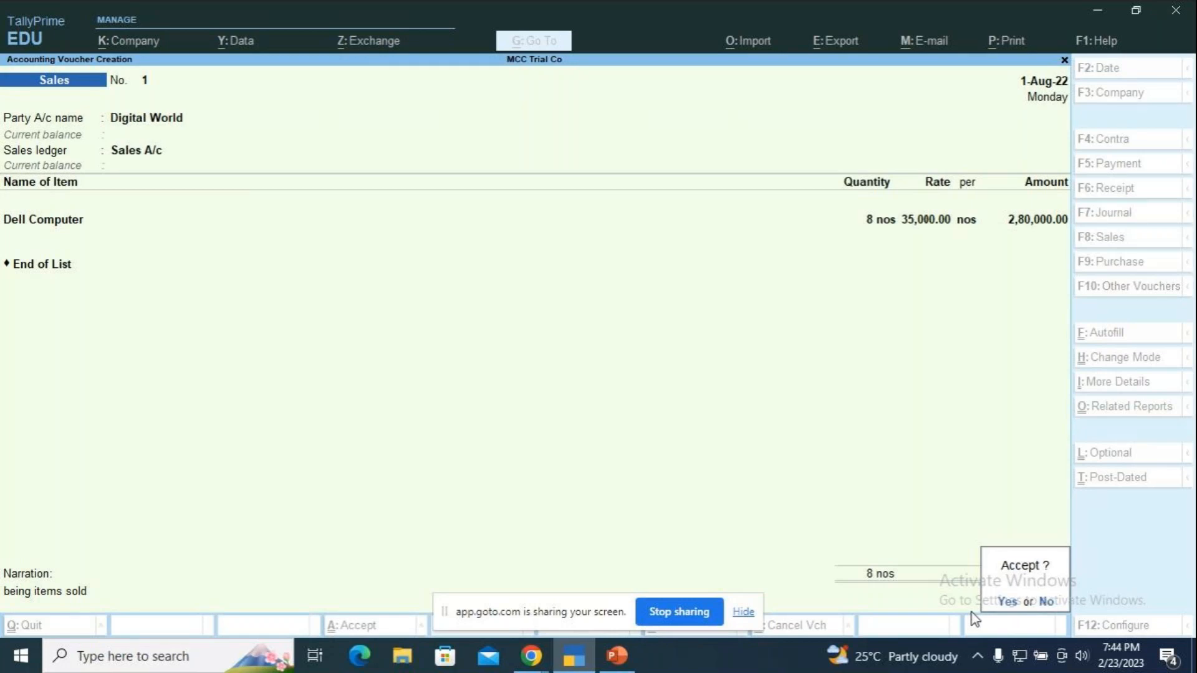
pyautogui.press('Return')
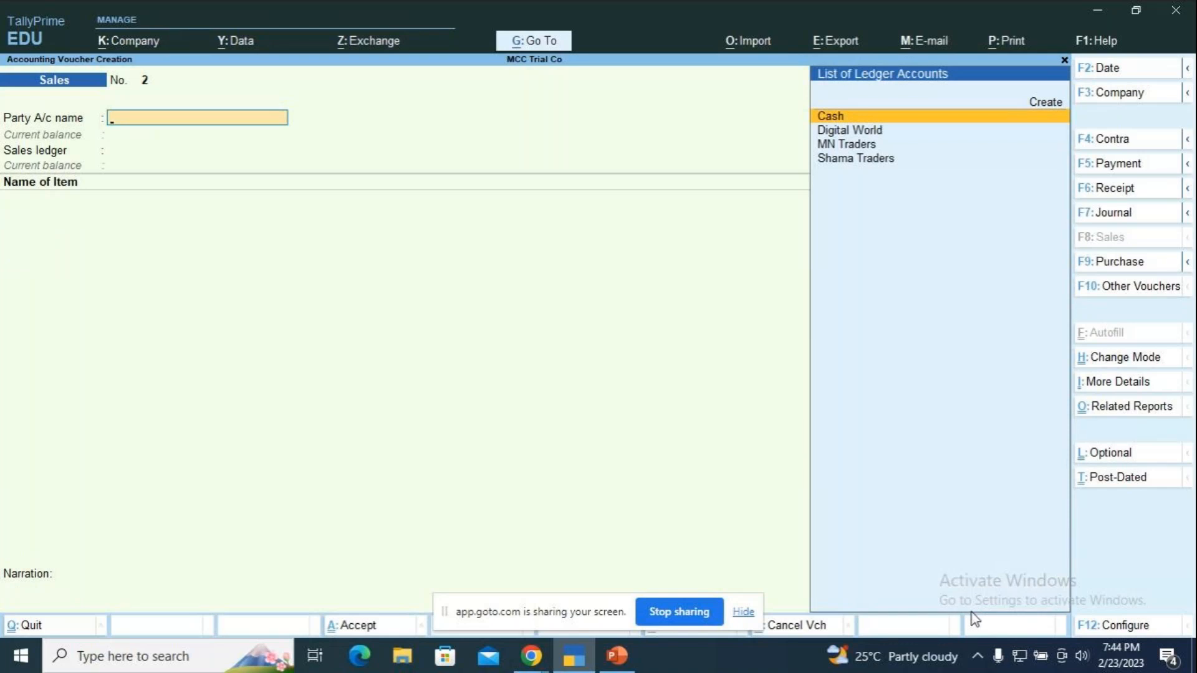
# Change the voucher type from Sales to Credit Note
pyautogui.press('F10')
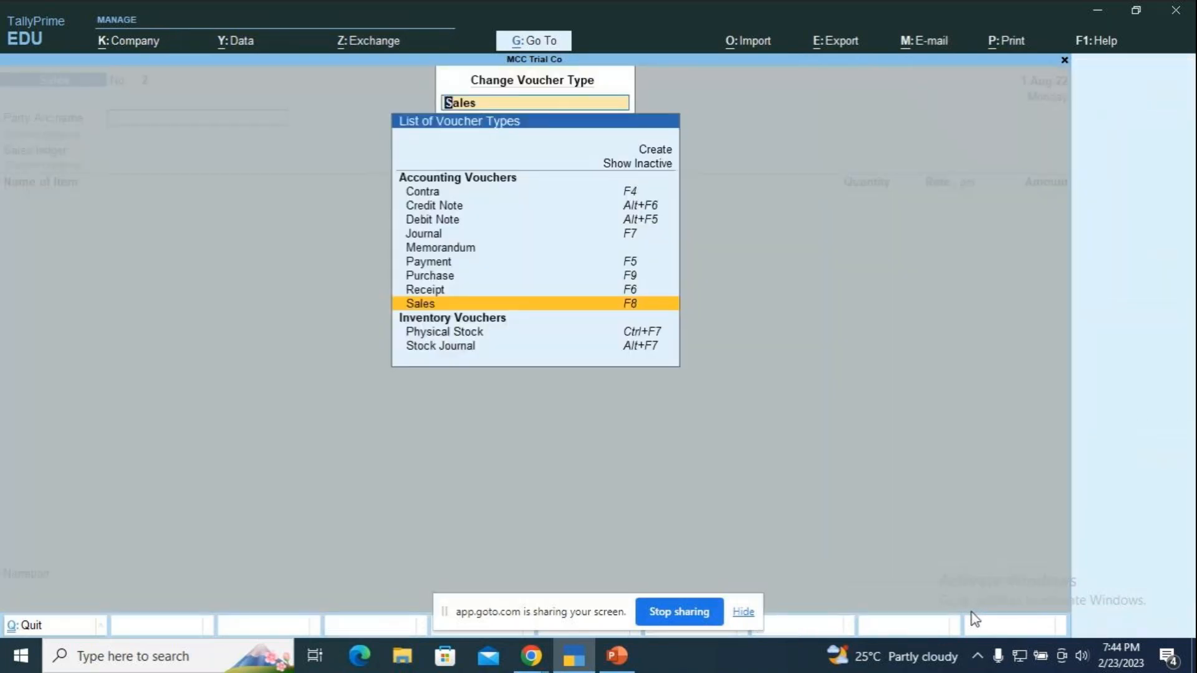
pyautogui.press('Up')
pyautogui.press('Up')
pyautogui.press('Up')
pyautogui.press('Up')
pyautogui.press('Up')
pyautogui.press('Up')
pyautogui.press('Up')
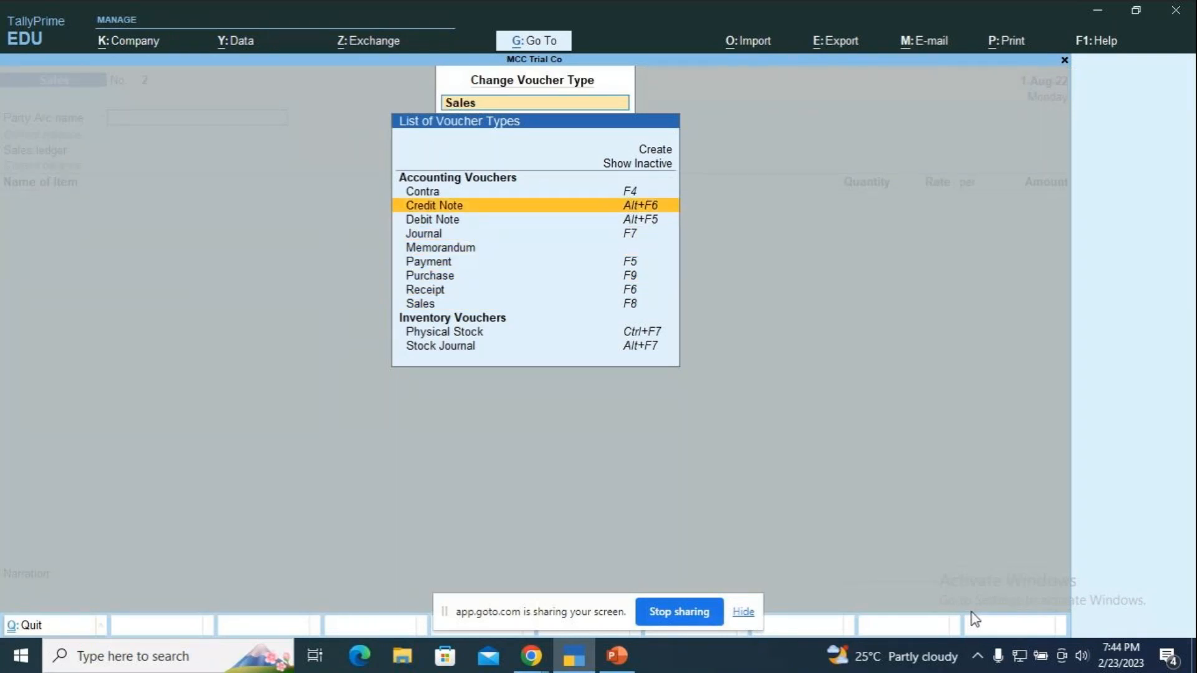
pyautogui.press('Return')
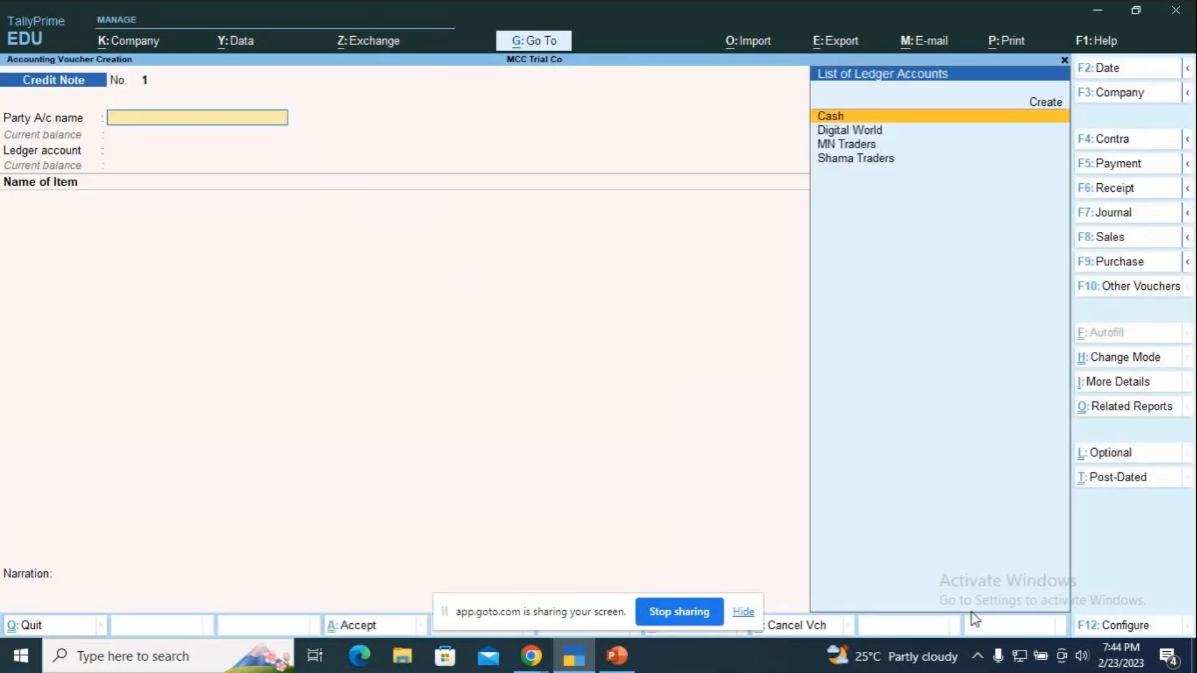
# Set Digital World as the party account, accepting the receipt and party details without entries, and use Sales A/c as the ledger account
pyautogui.press('Down')
pyautogui.press('Down')
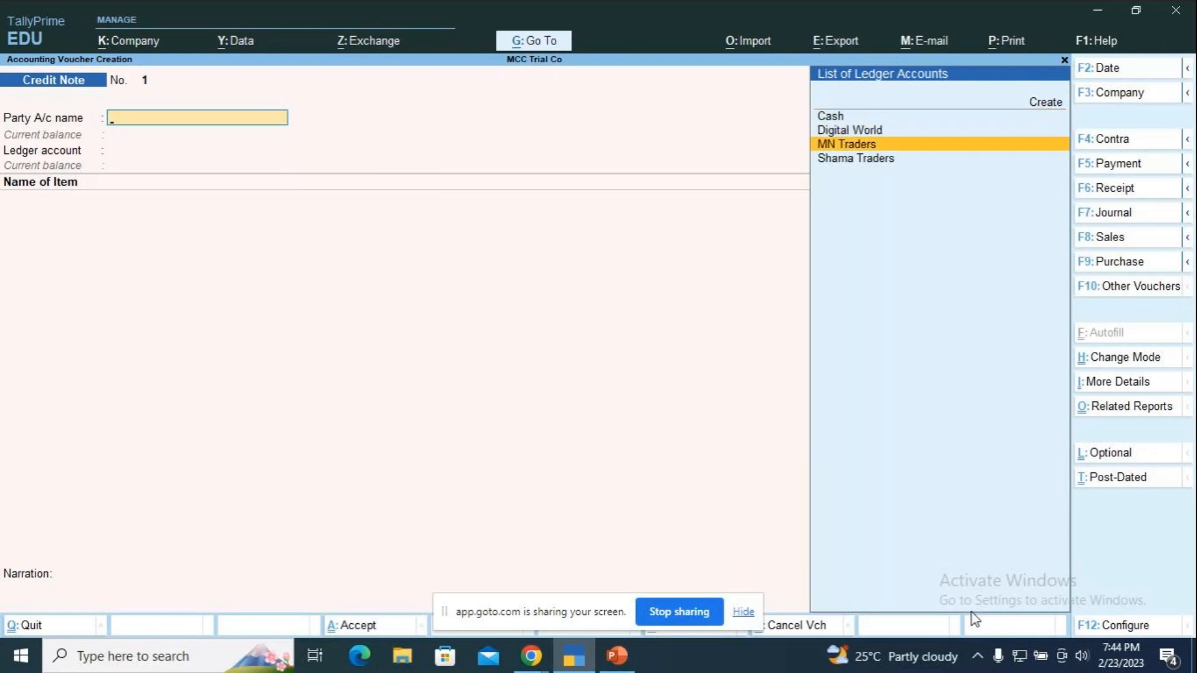
pyautogui.press('Up')
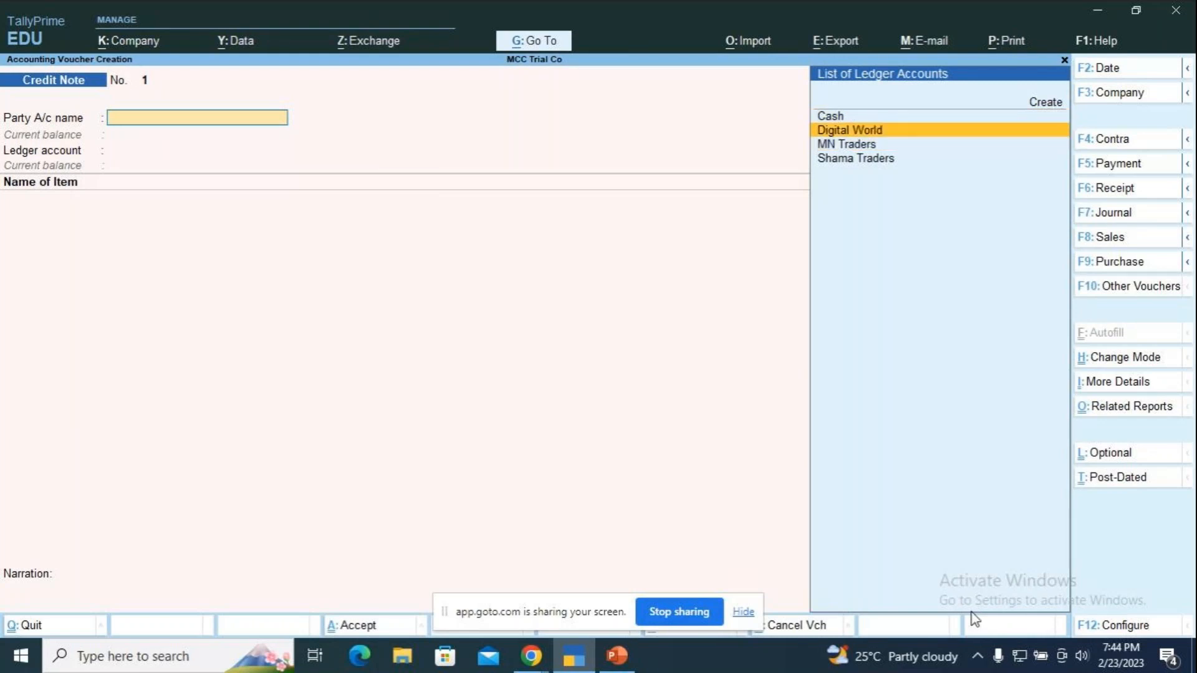
pyautogui.press('Return')
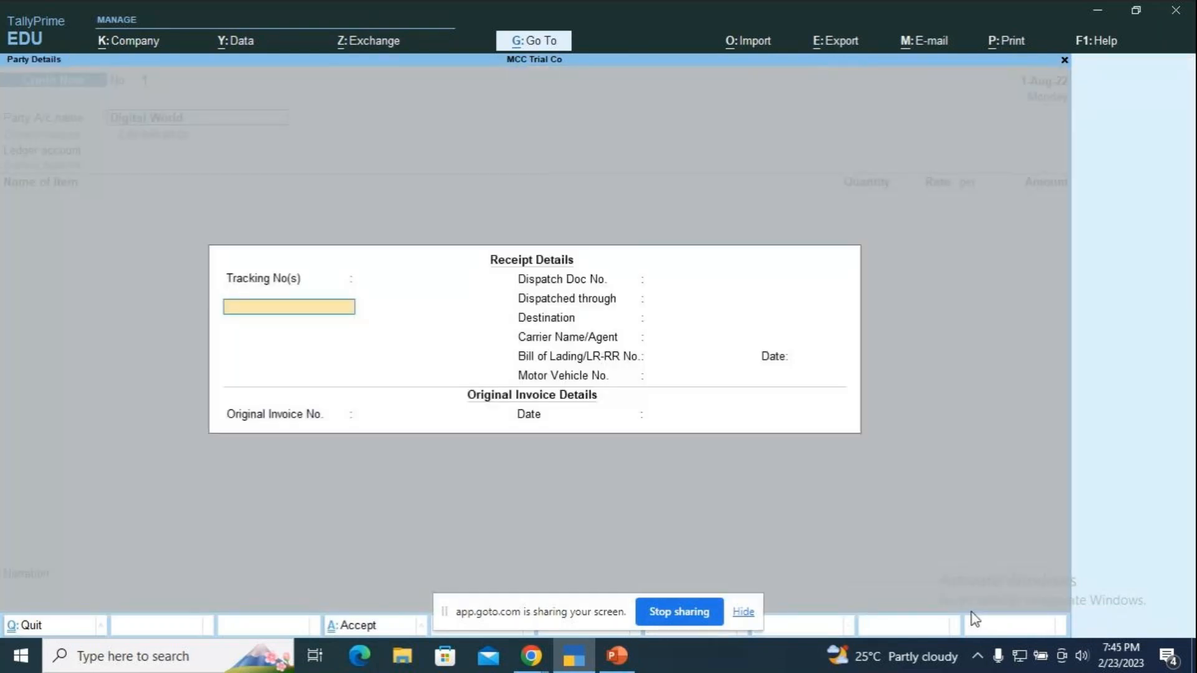
pyautogui.hotkey('ctrl', 'a')
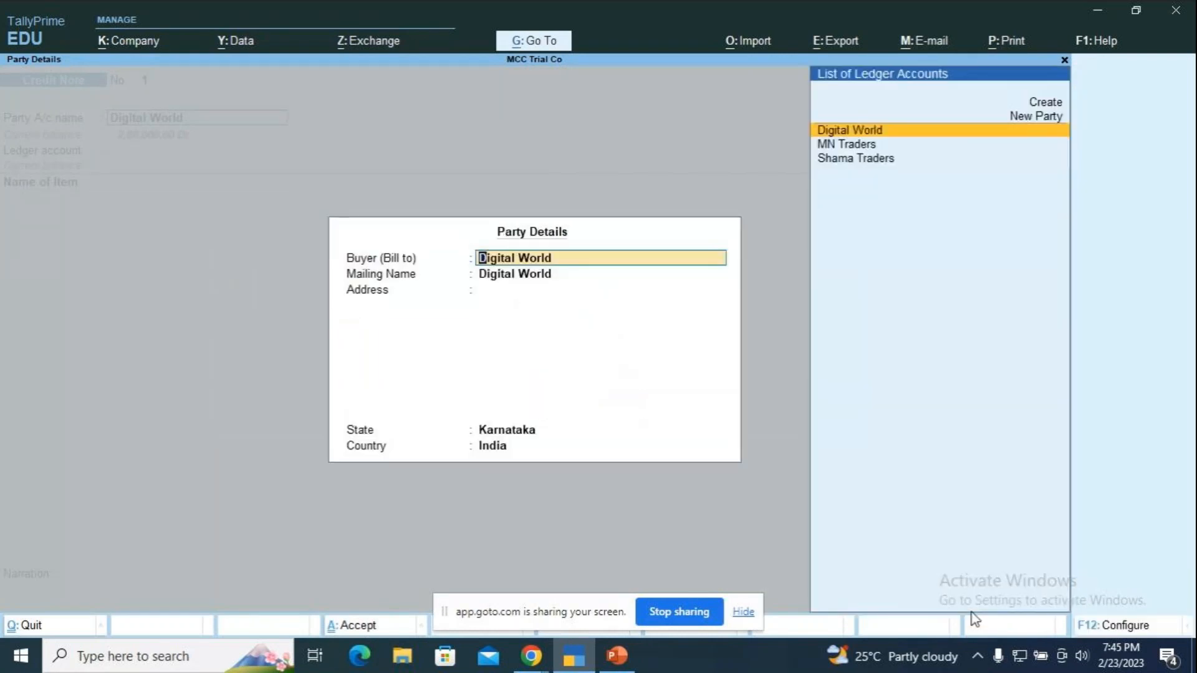
pyautogui.hotkey('ctrl', 'a')
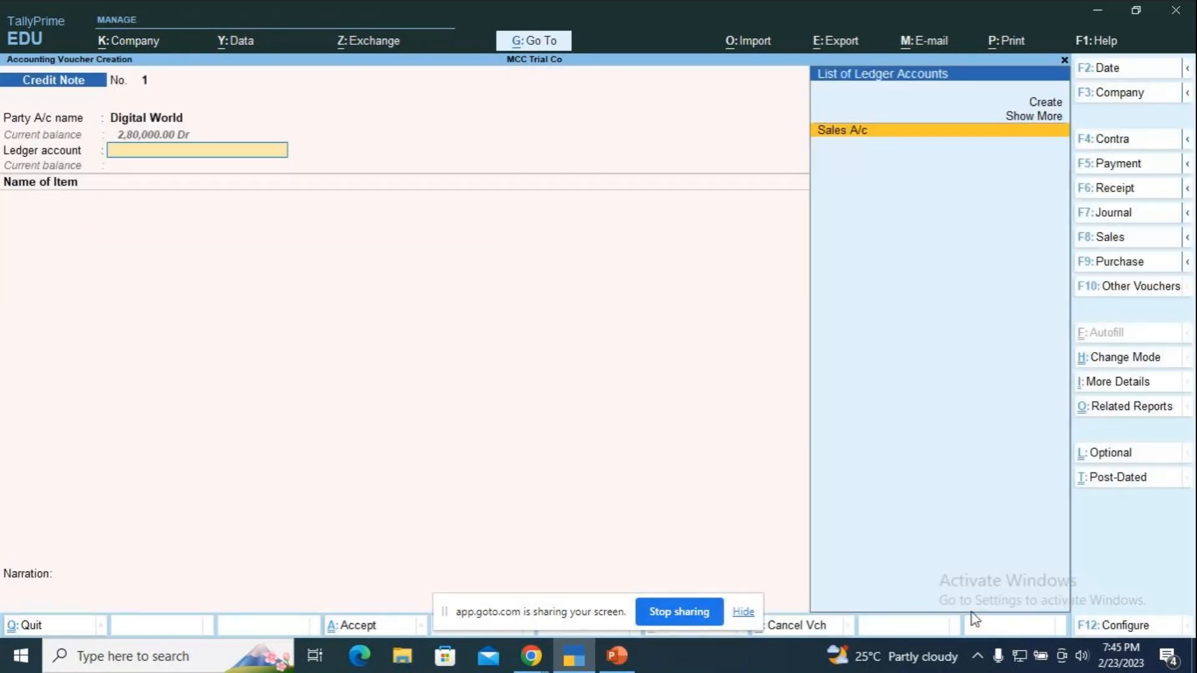
pyautogui.press('Return')
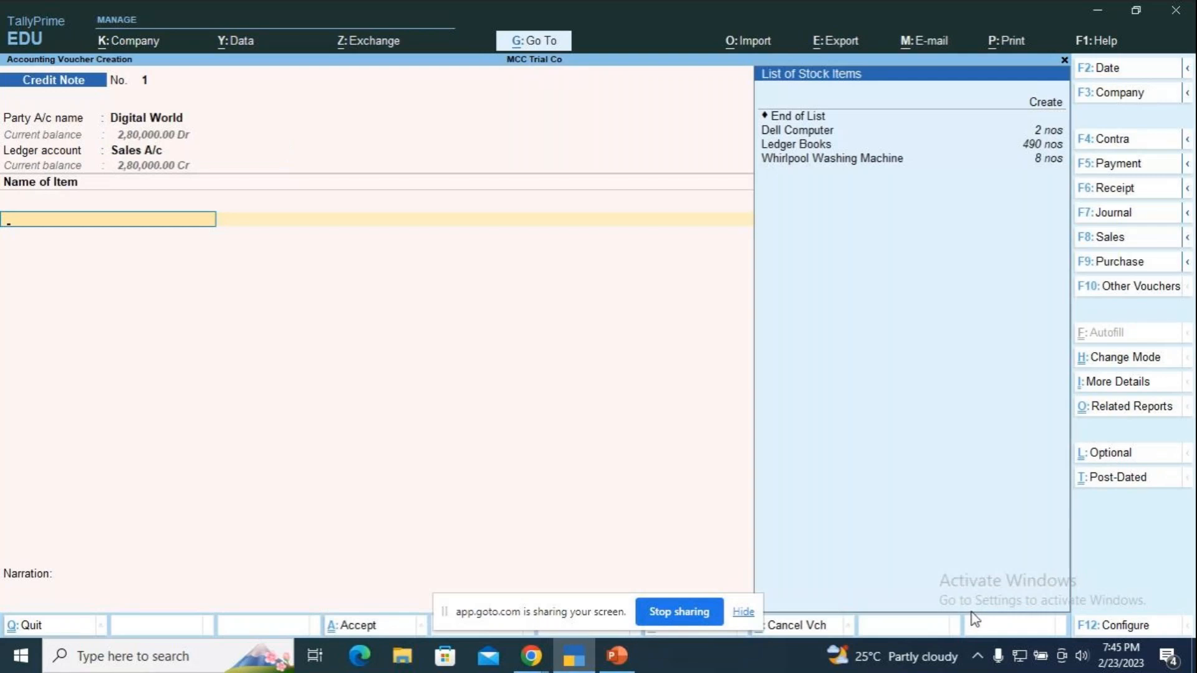
# Add the returned item Dell Computer, allocating 3 nos at a rate of 35,000 to Jayanagar Godown
pyautogui.press('Down')
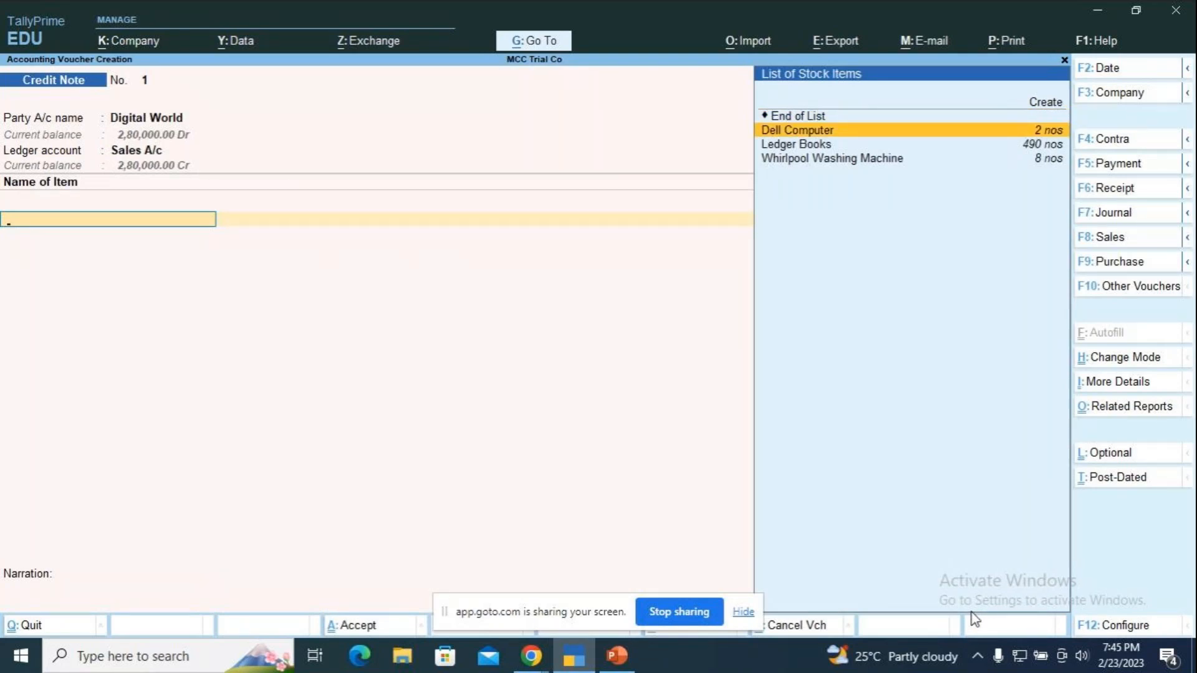
pyautogui.press('Return')
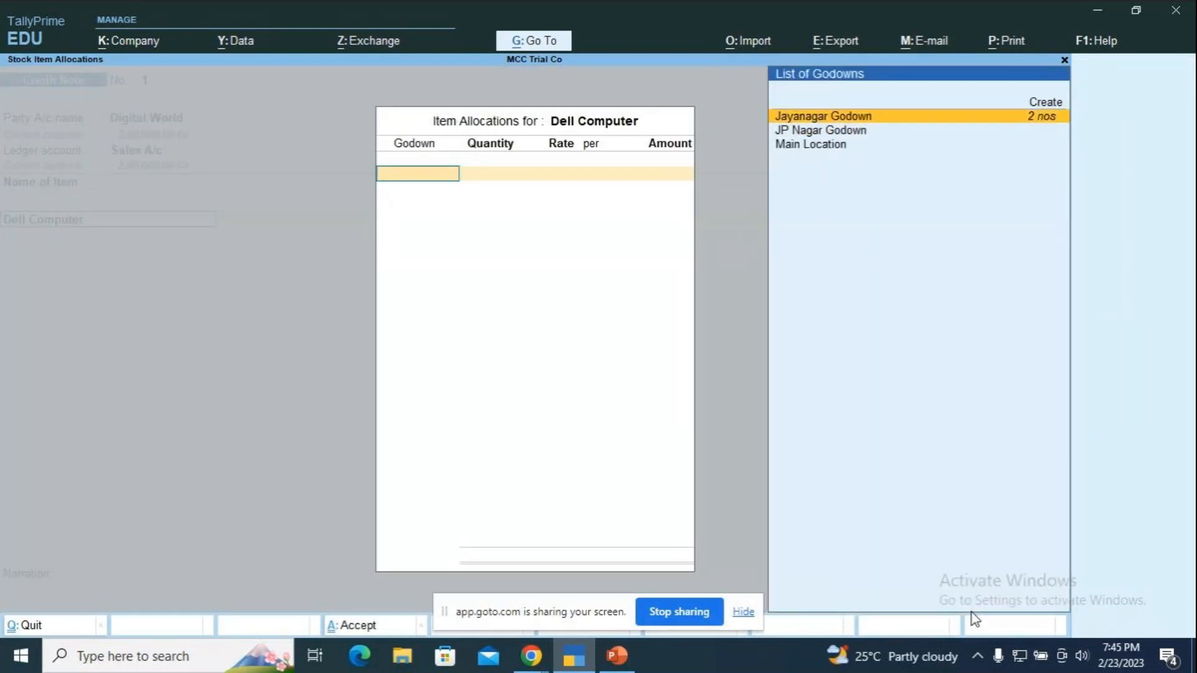
pyautogui.press('Return')
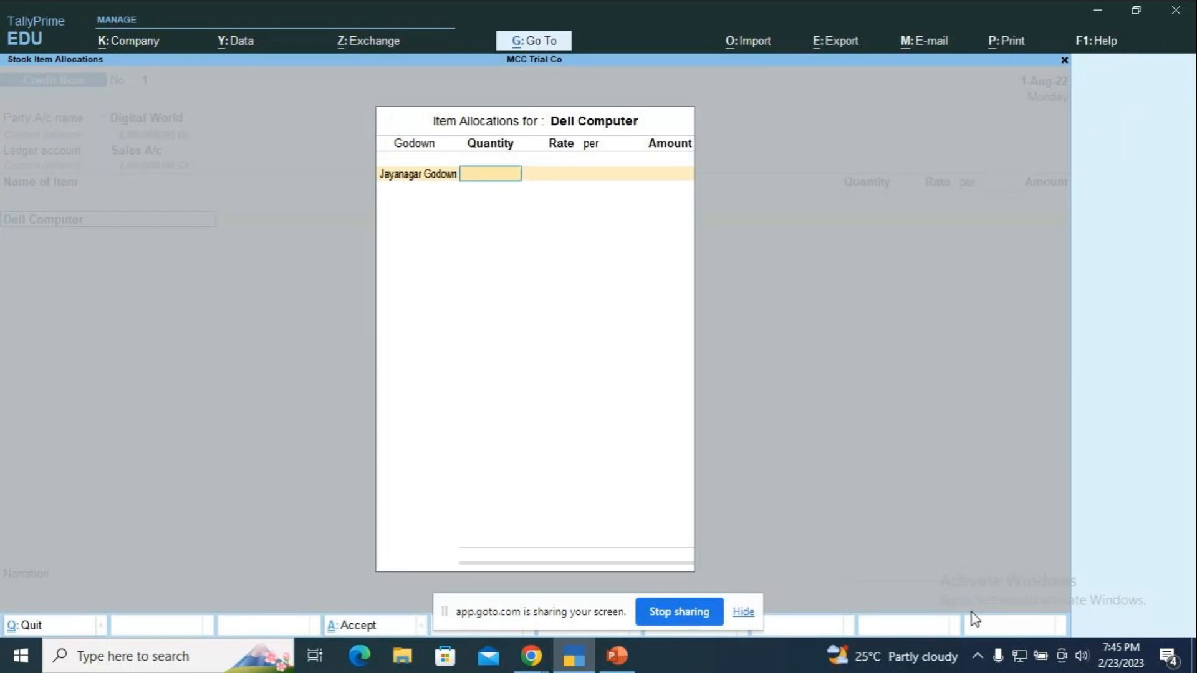
pyautogui.write('3')
pyautogui.press('Return')
pyautogui.press('Return')
pyautogui.press('Return')
pyautogui.press('Return')
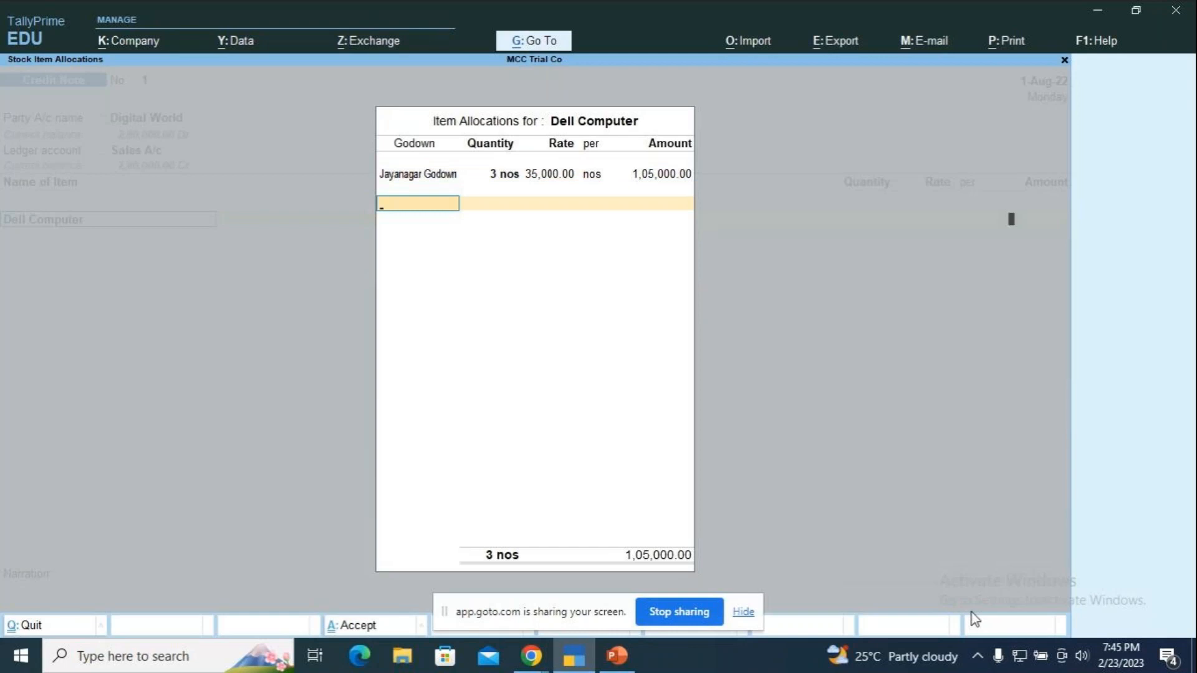
pyautogui.press('Return')
pyautogui.press('Return')
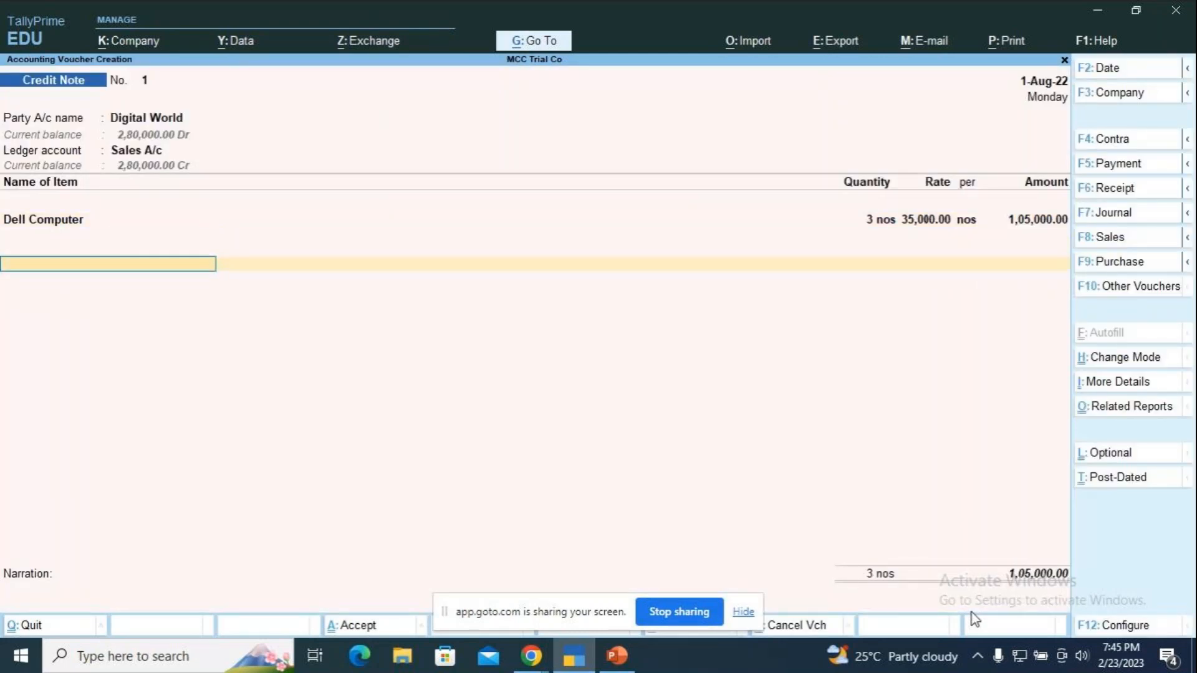
# Finish the item list and adjust Digital World's 1,05,000 Cr in the bill-wise details as Agst Ref
pyautogui.press('Return')
pyautogui.press('Return')
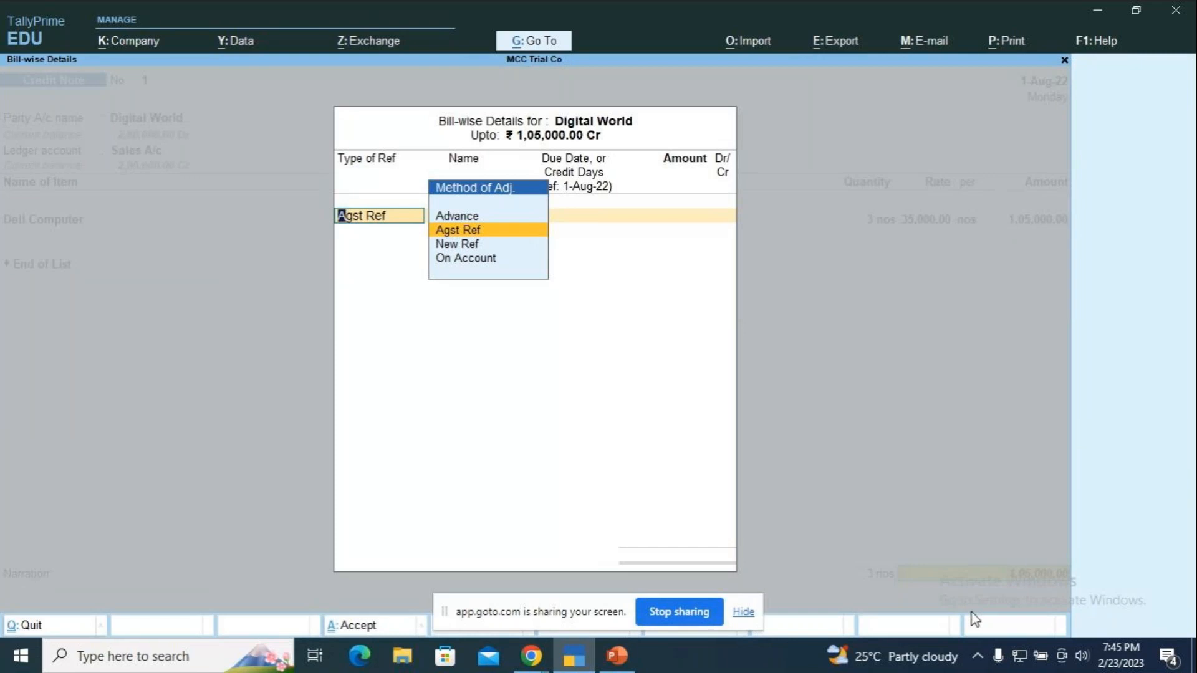
pyautogui.press('Return')
pyautogui.press('Return')
pyautogui.press('Return')
pyautogui.press('Return')
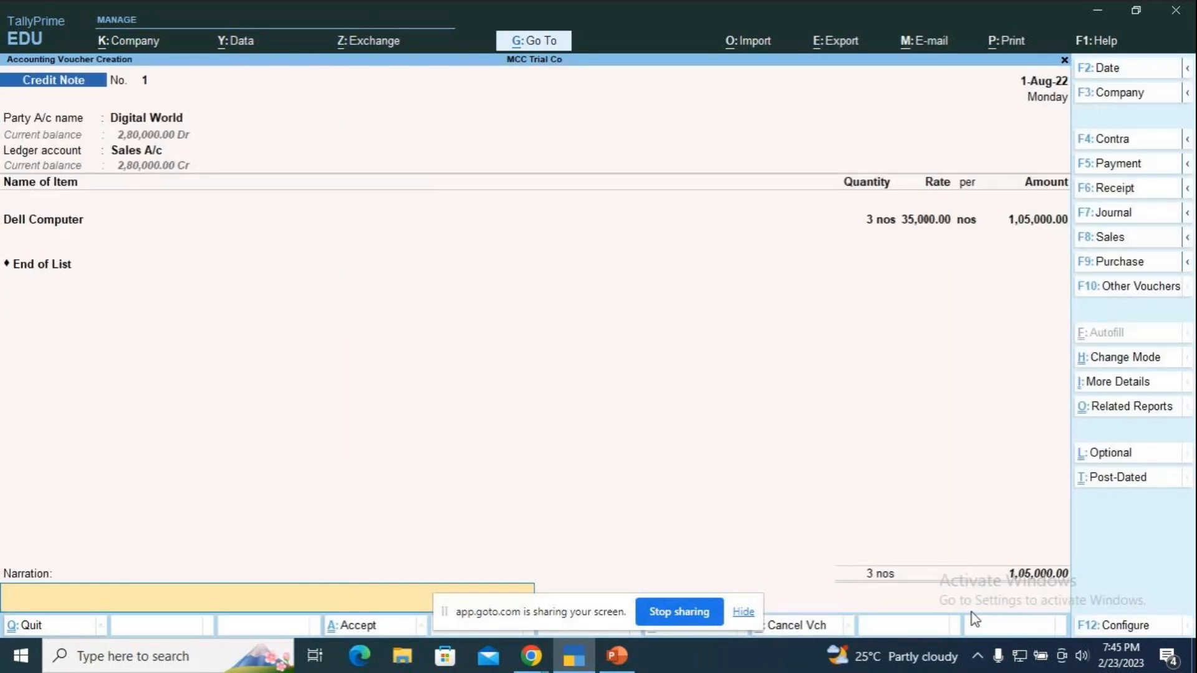
# Enter the narration "being items returned from the customer" and save the credit note
pyautogui.write('being')
pyautogui.write('items returned f')
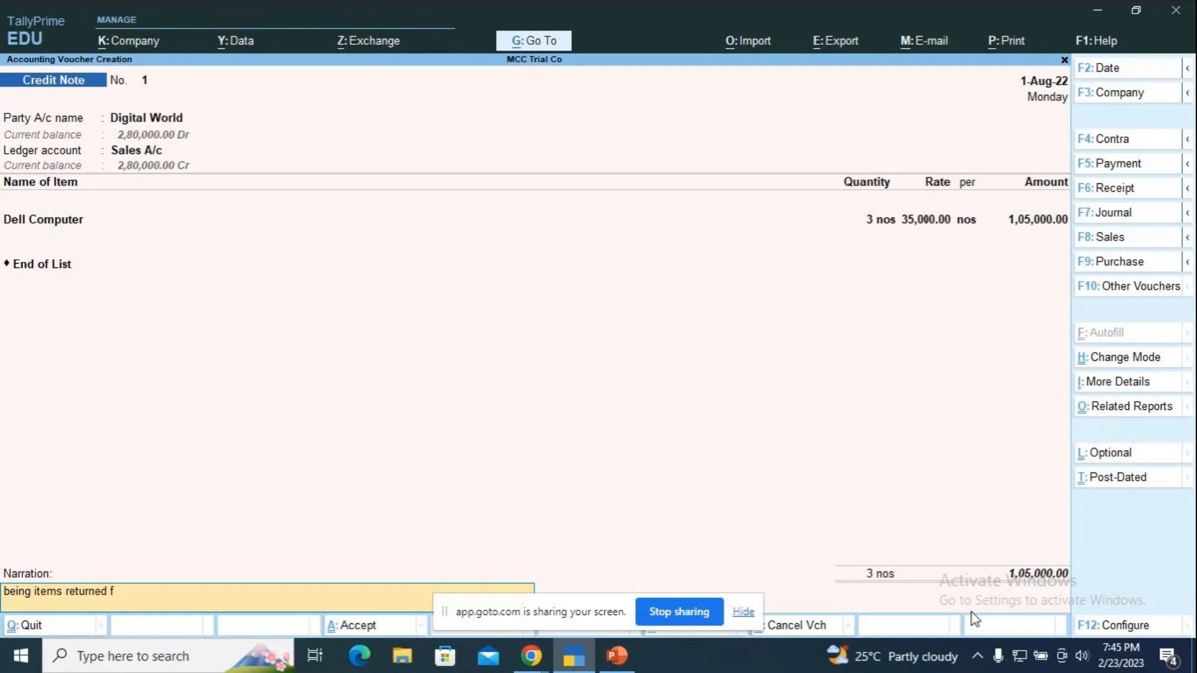
pyautogui.write('rom the customer')
pyautogui.press('Return')
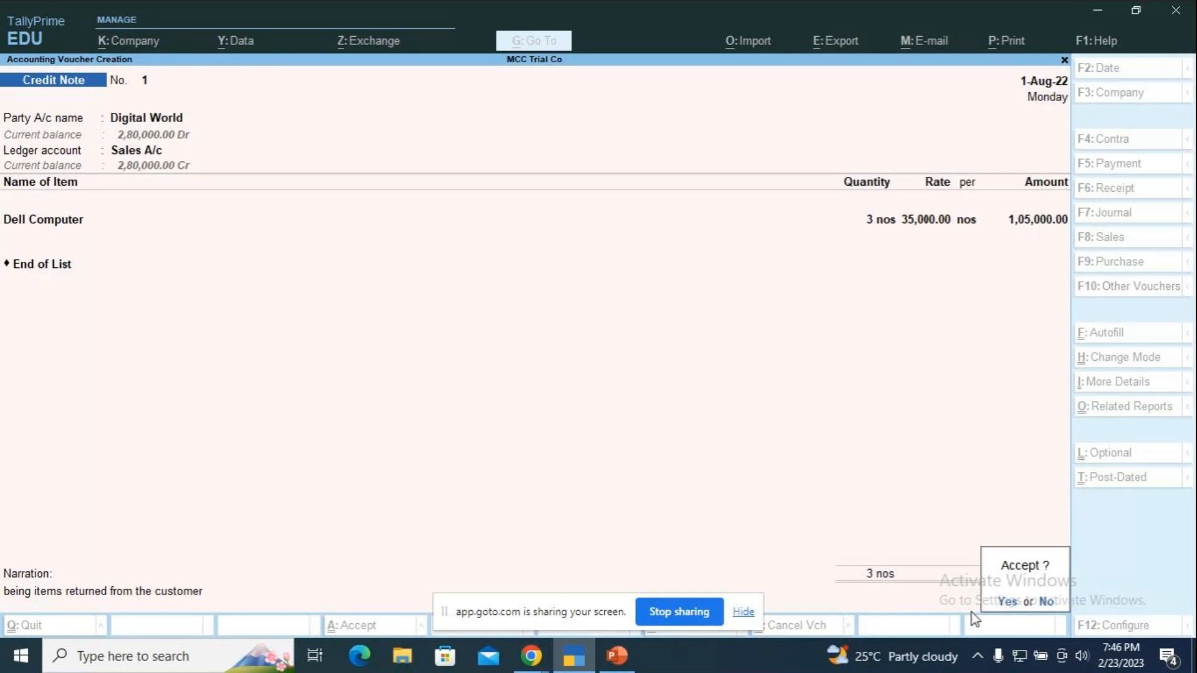
pyautogui.press('Return')
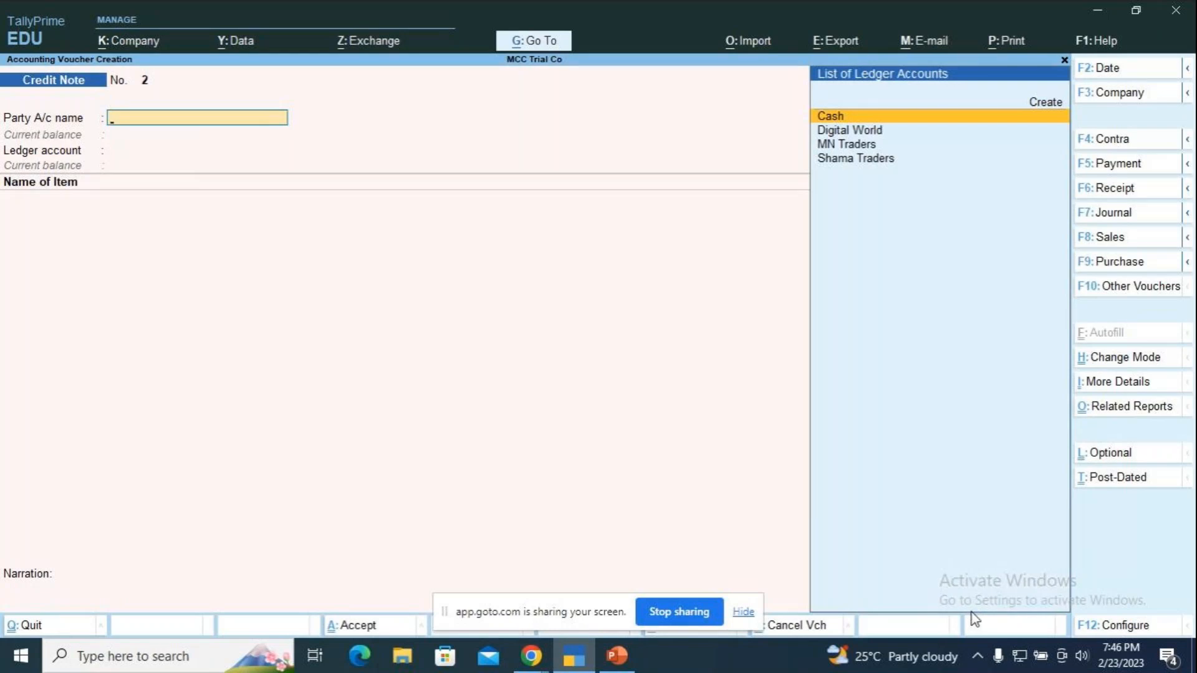
# Leave voucher creation and open the Stock Summary report of MCC Trial Co
pyautogui.press('Escape')
pyautogui.press('Return')
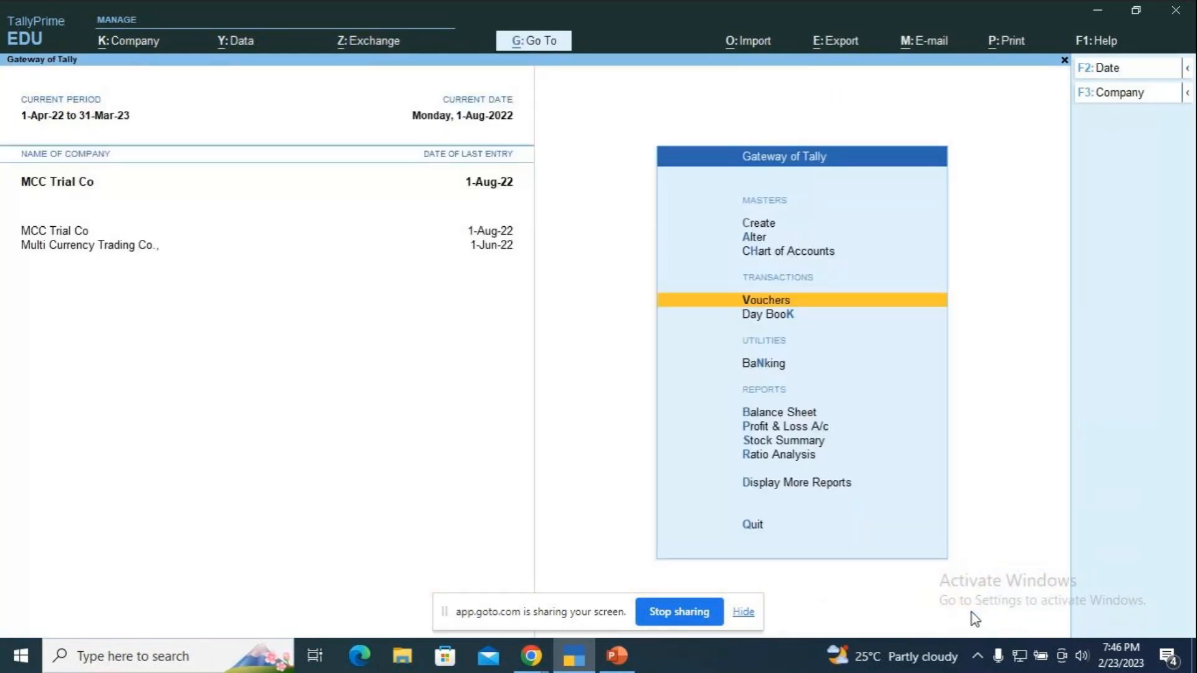
pyautogui.press('Down')
pyautogui.press('Down')
pyautogui.press('Down')
pyautogui.press('Down')
pyautogui.press('Down')
pyautogui.press('Return')
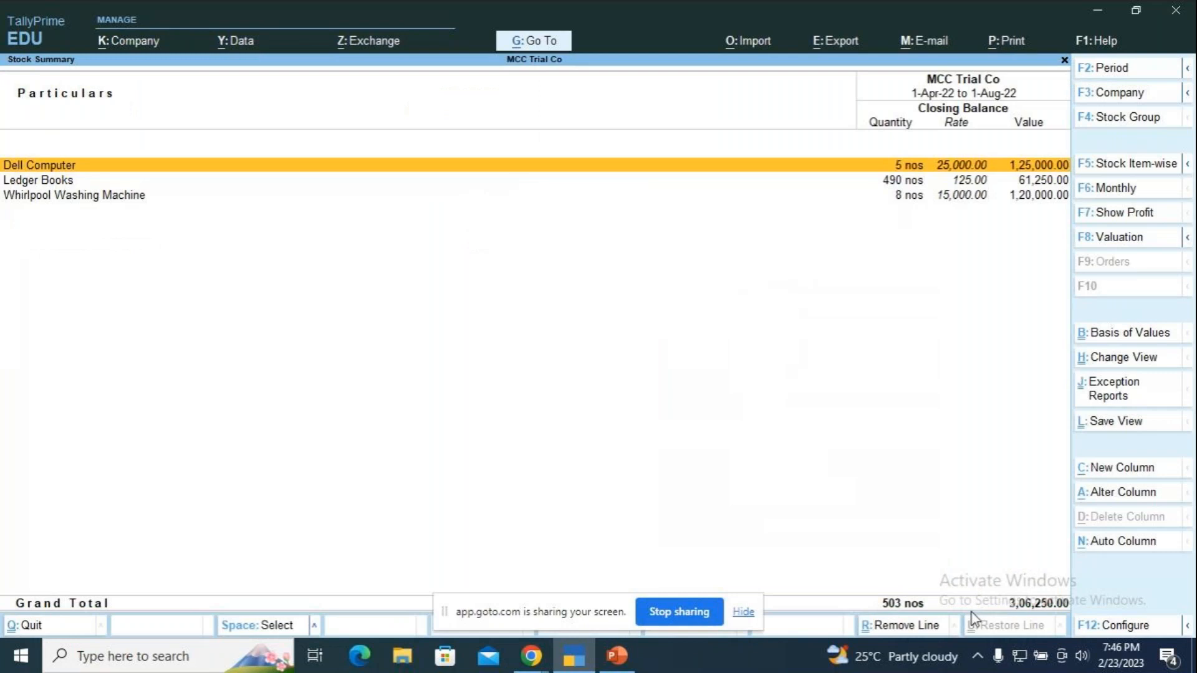
# Examine Dell Computer's August stock vouchers for the sale and the credit note, and return to the Stock Summary
pyautogui.press('Return')
pyautogui.press('Return')
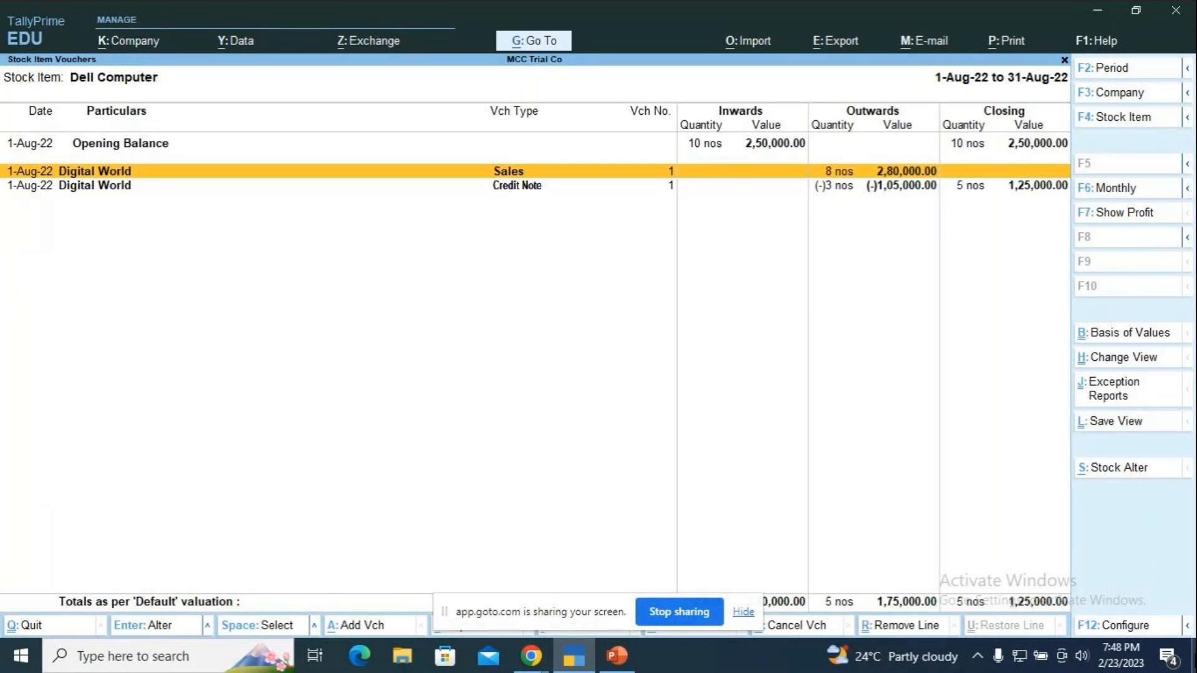
pyautogui.press('Escape')
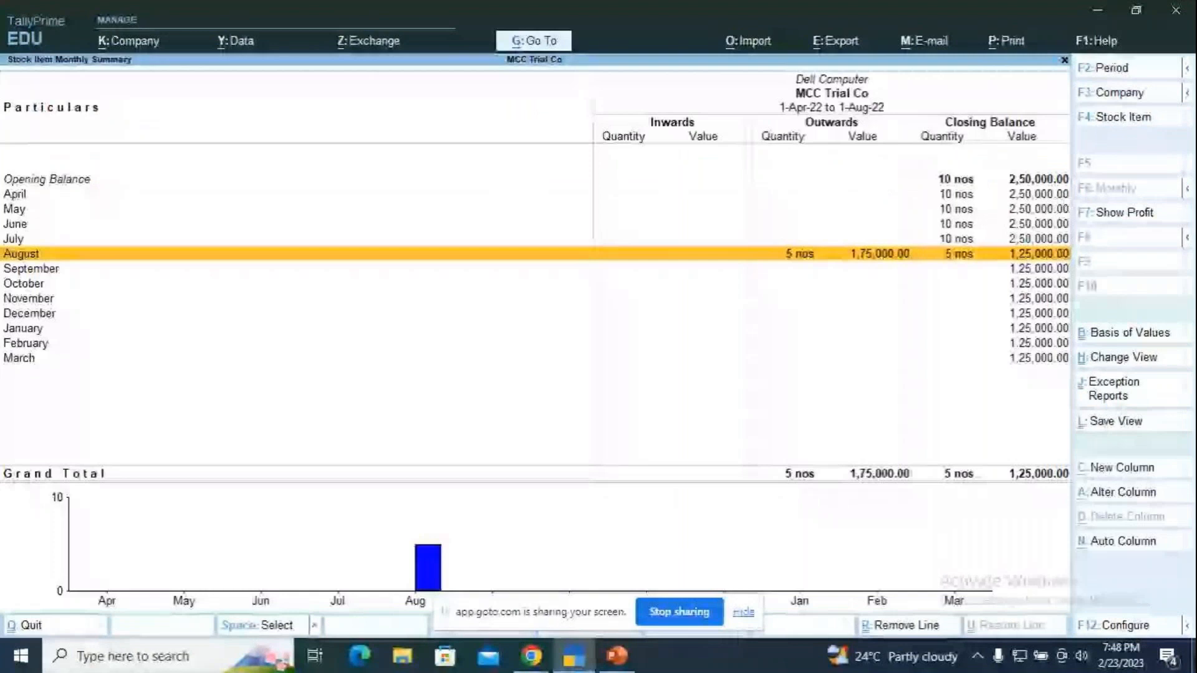
pyautogui.press('Escape')
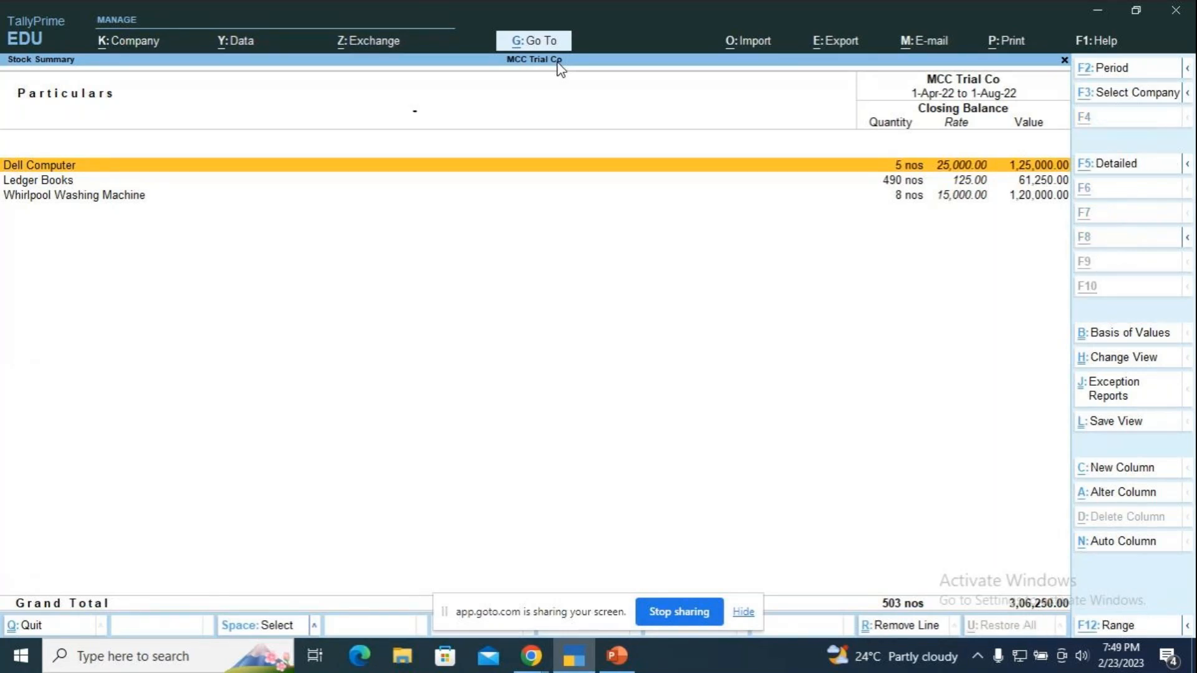
# View the stock items available under Alter Master through Go To, and return to the Stock Summary without altering any
pyautogui.hotkey('alt', 'g')
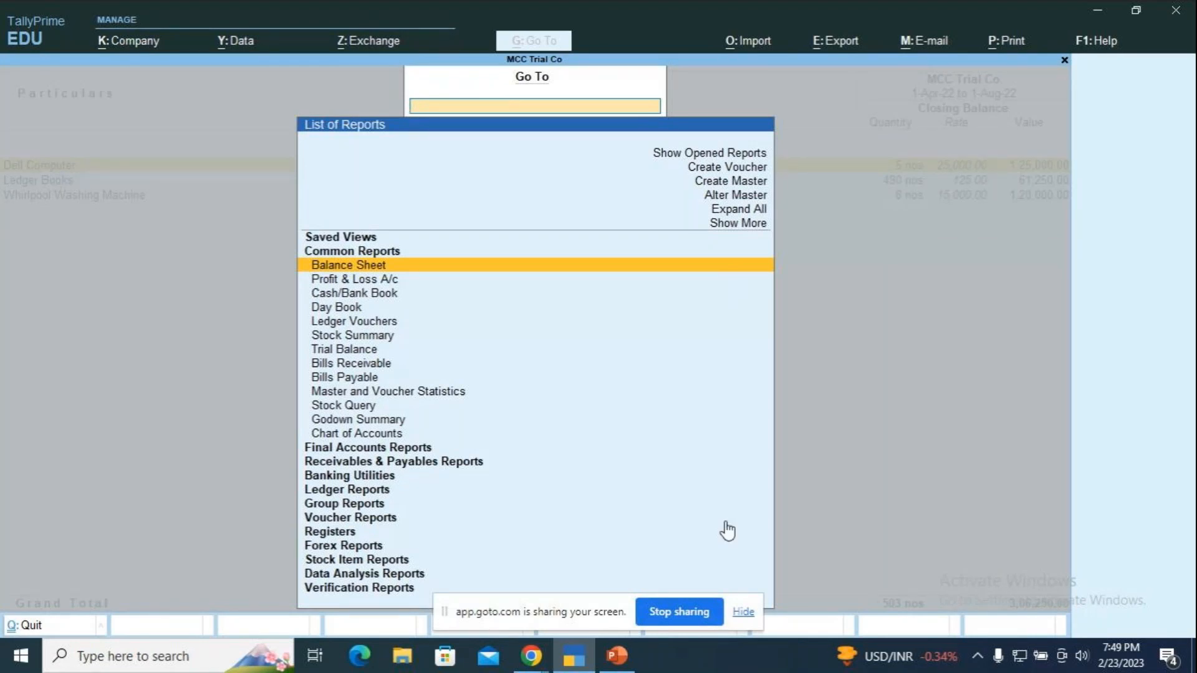
pyautogui.press('Up')
pyautogui.press('Up')
pyautogui.press('Up')
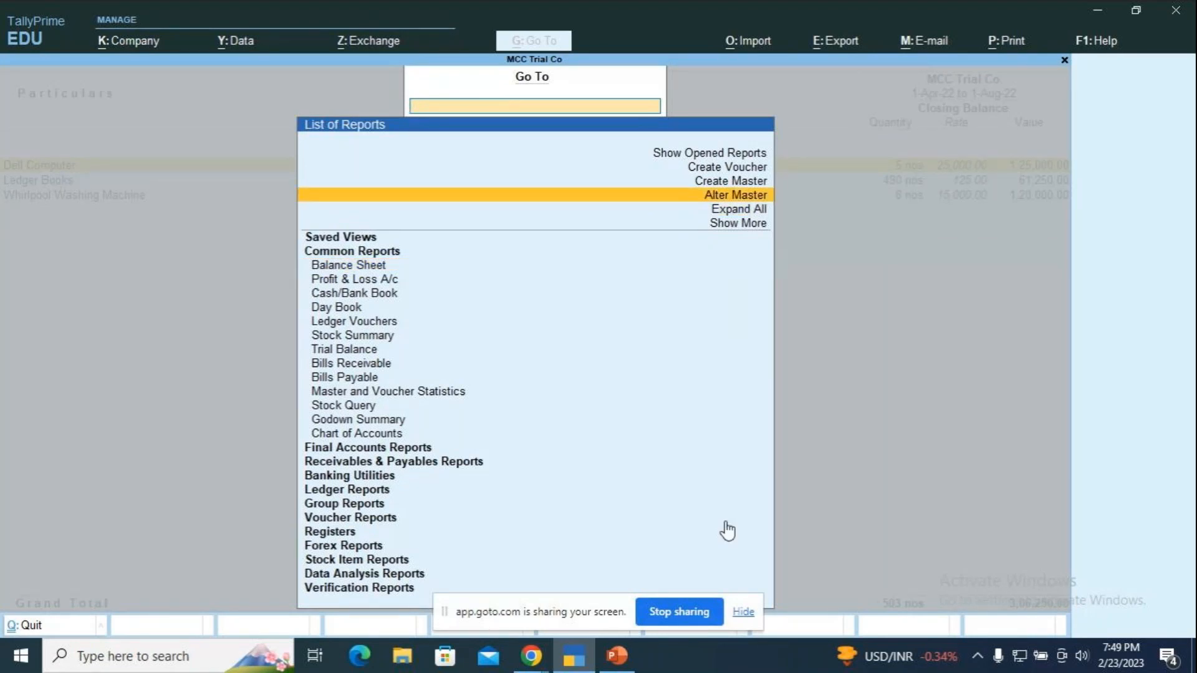
pyautogui.press('Return')
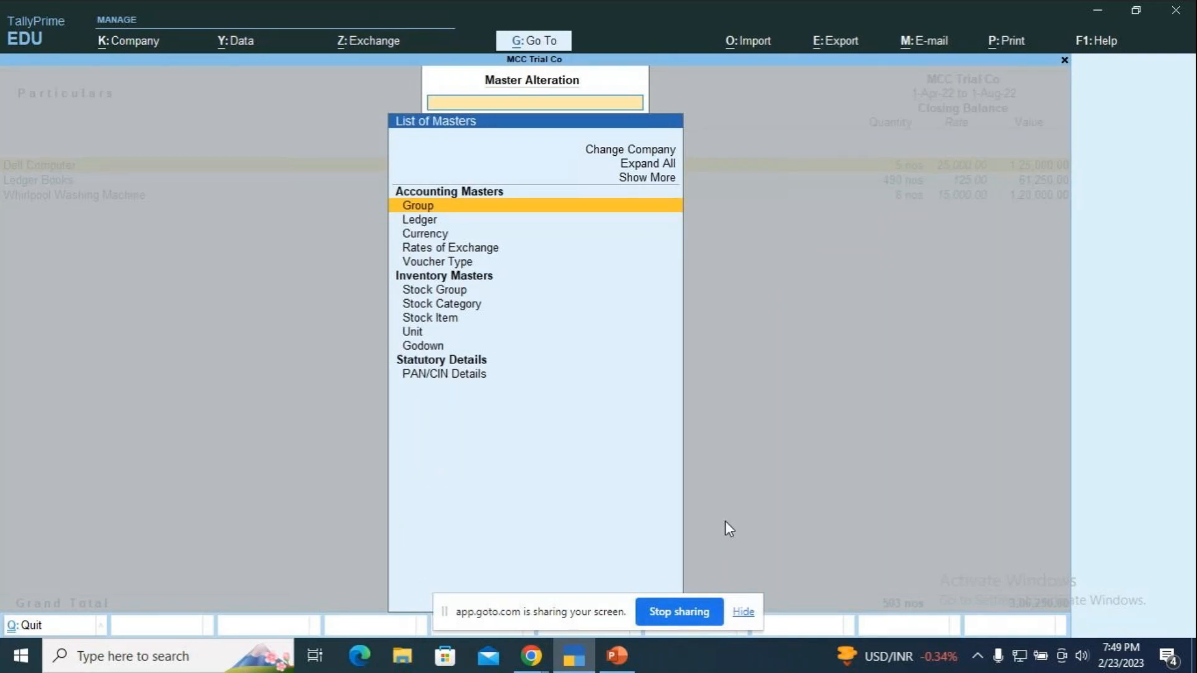
pyautogui.press('Down')
pyautogui.press('Down')
pyautogui.press('Down')
pyautogui.press('Down')
pyautogui.press('Down')
pyautogui.press('Down')
pyautogui.press('Down')
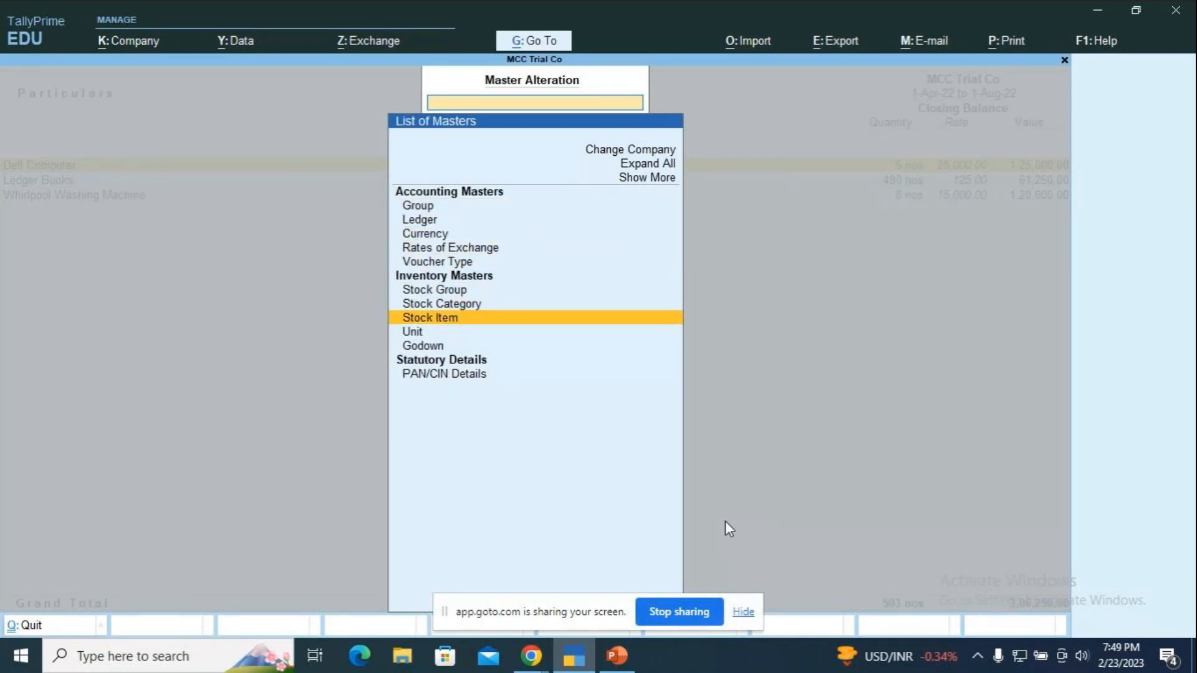
pyautogui.press('Return')
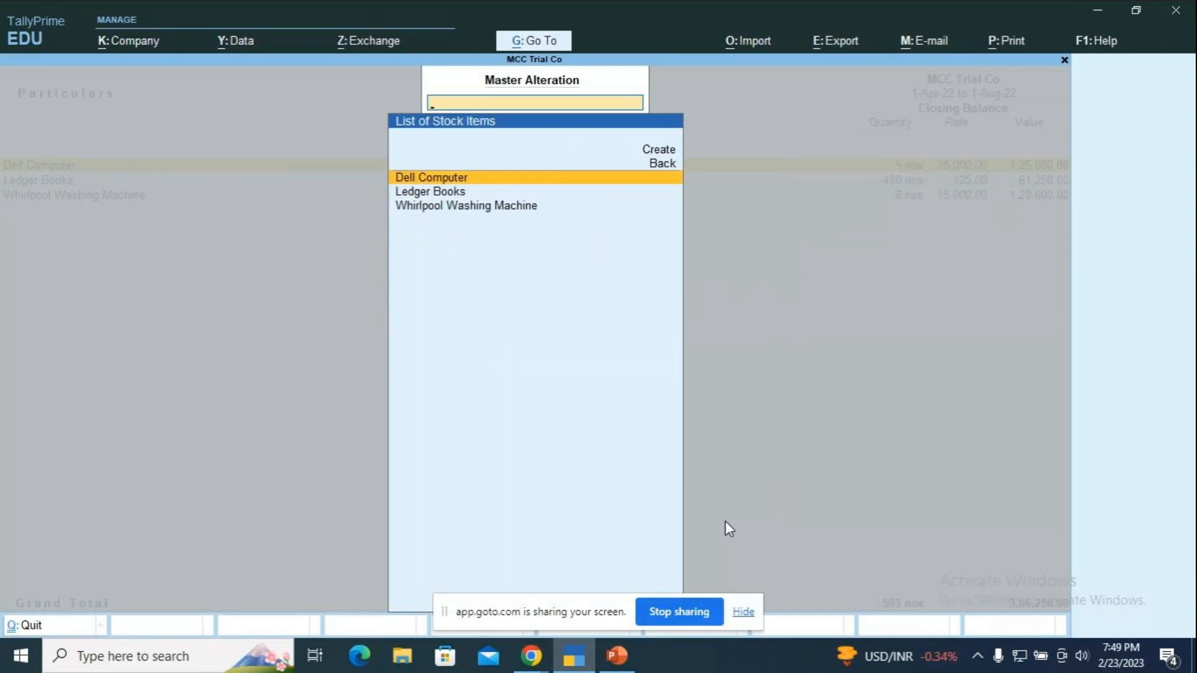
pyautogui.press('Escape')
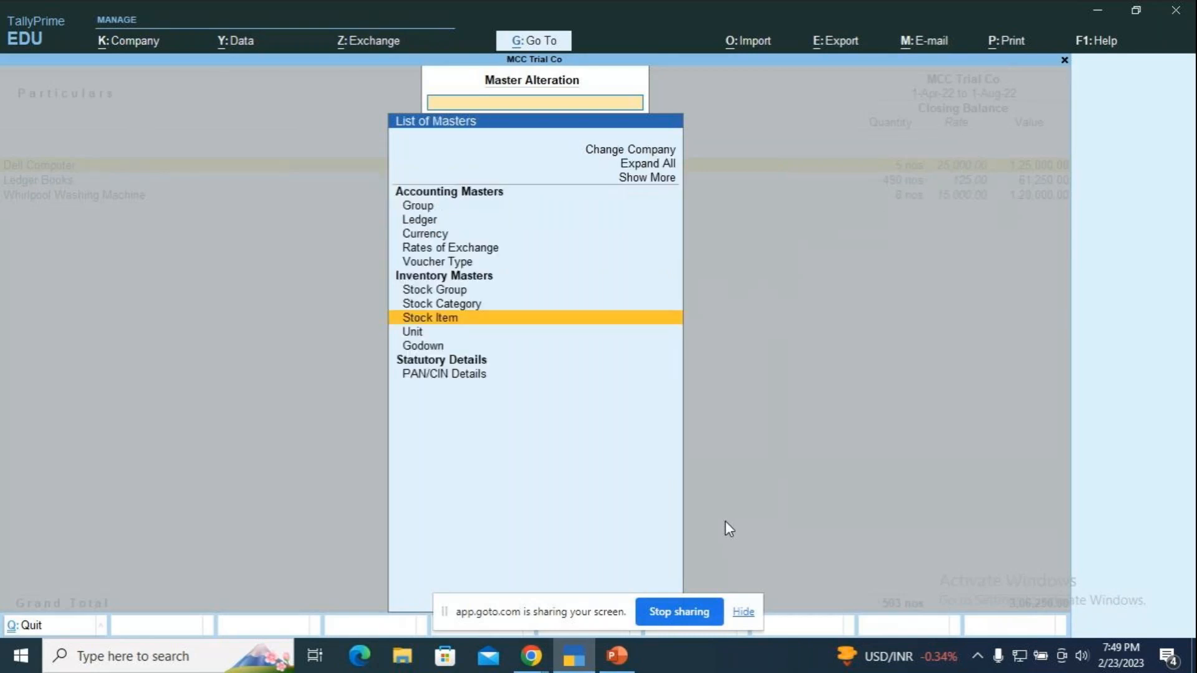
pyautogui.press('Escape')
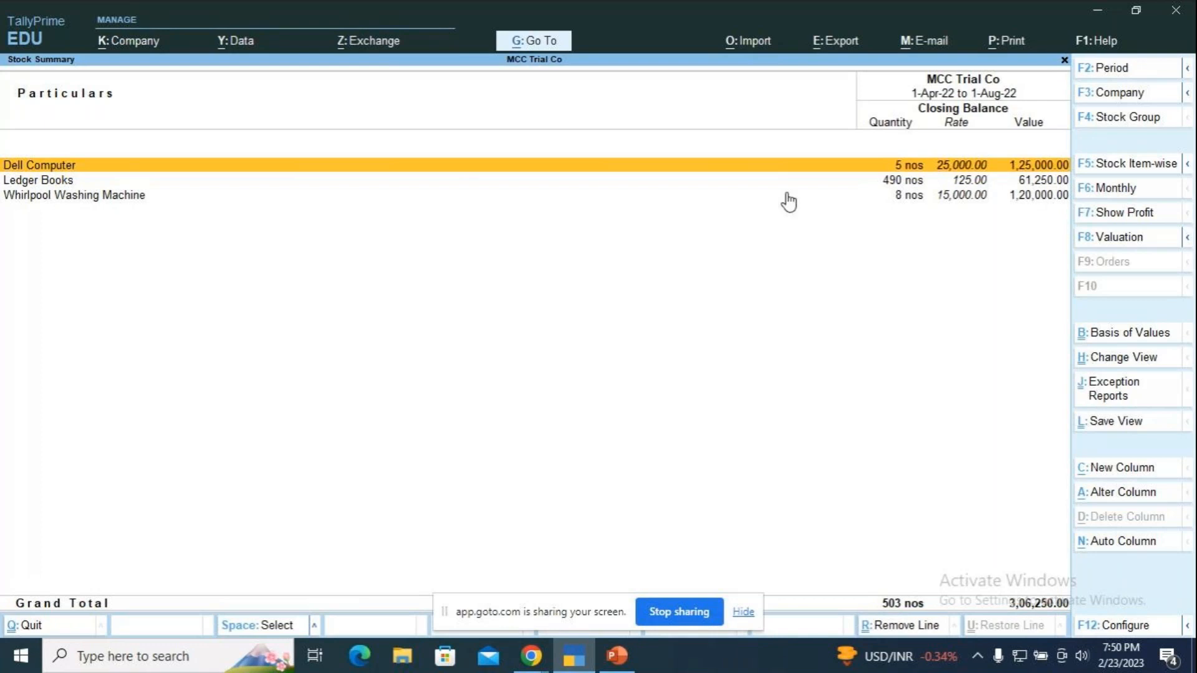
# Display the Switch To list of reports and close it without choosing one
pyautogui.press('ctrl')
pyautogui.hotkey('ctrl', 'g')
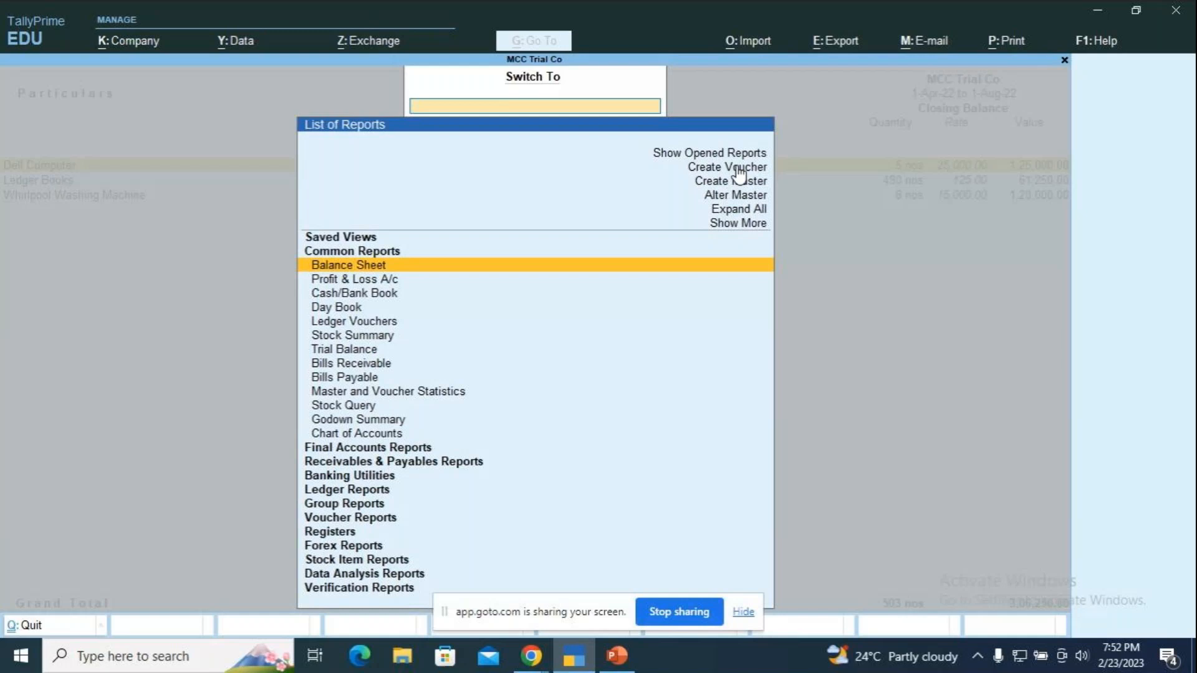
pyautogui.press('Escape')
# Close the Stock Summary and quit TallyPrime
pyautogui.press('Escape')
pyautogui.press('Escape')
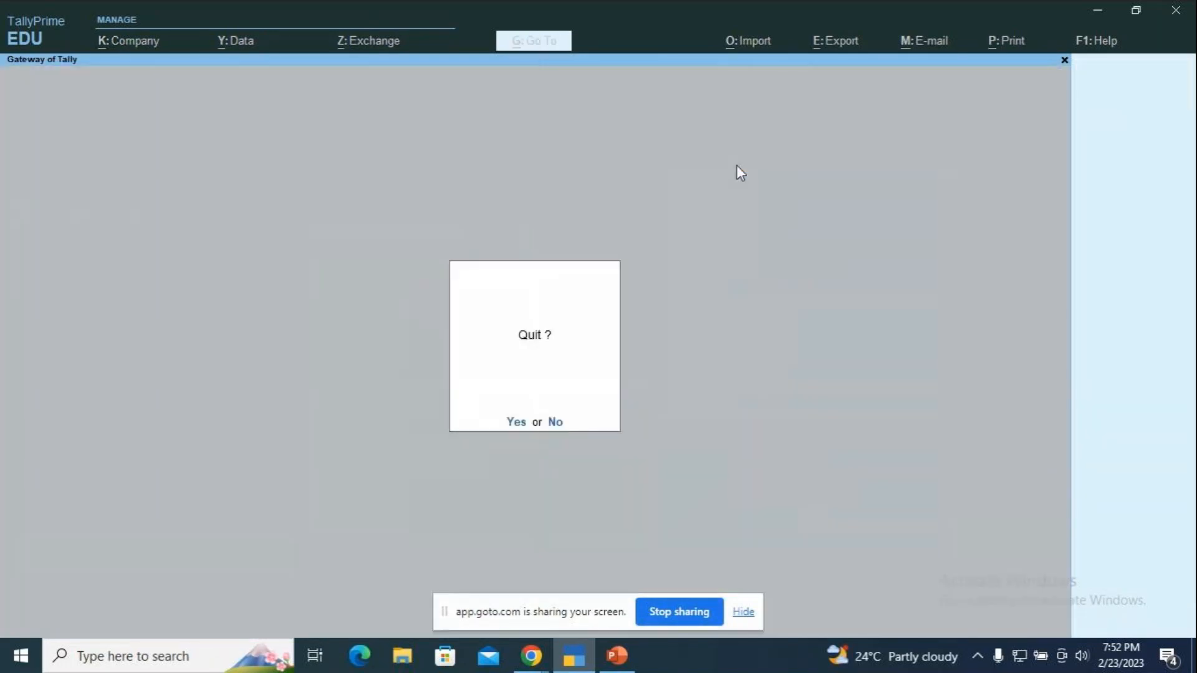
pyautogui.press('Return')
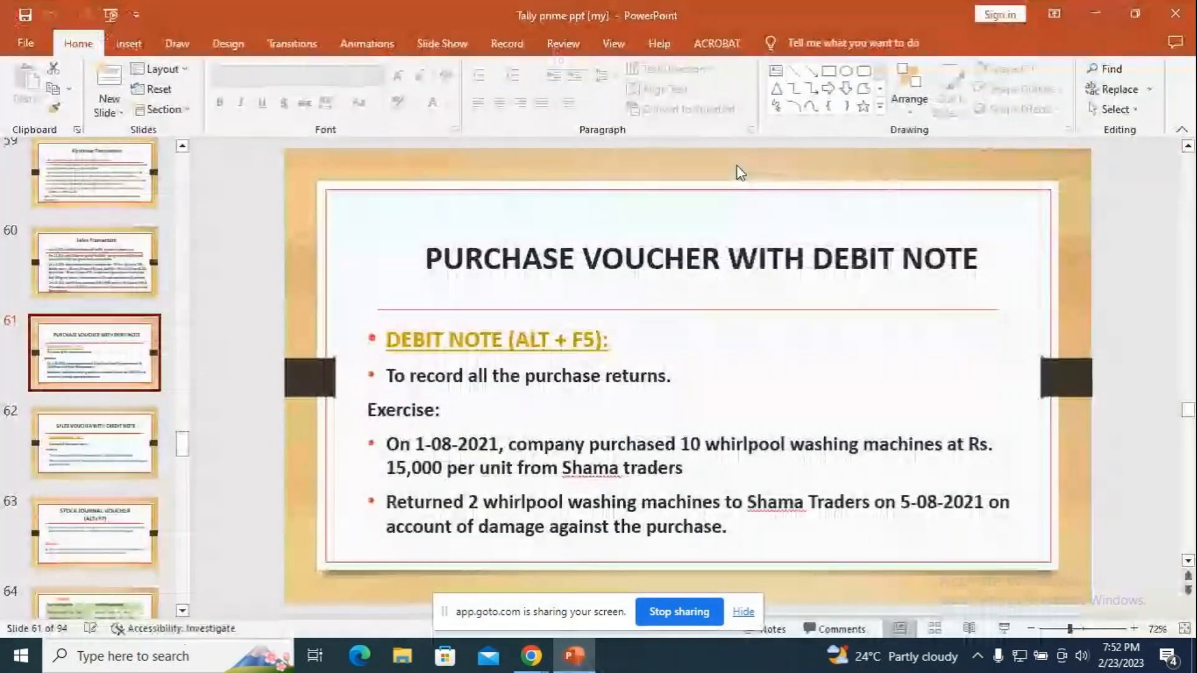
# Switch to the GoTo meeting in Chrome and bring up the choice to leave or end the session
pyautogui.moveTo(547, 651)
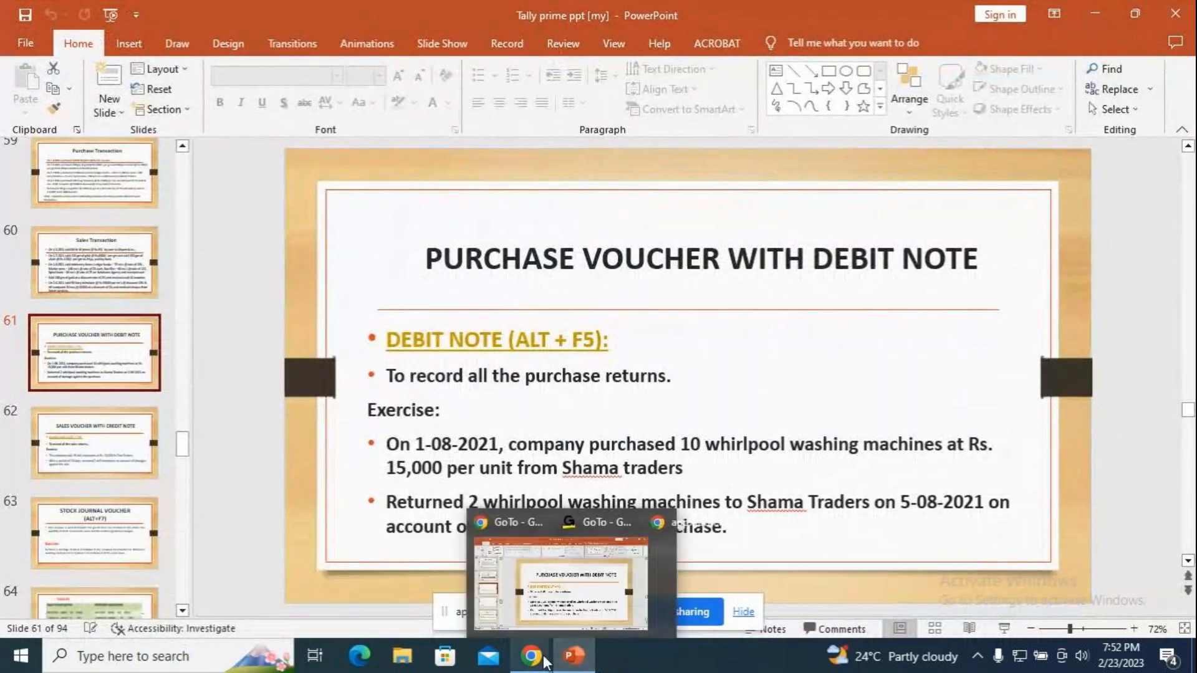
pyautogui.click(604, 586)
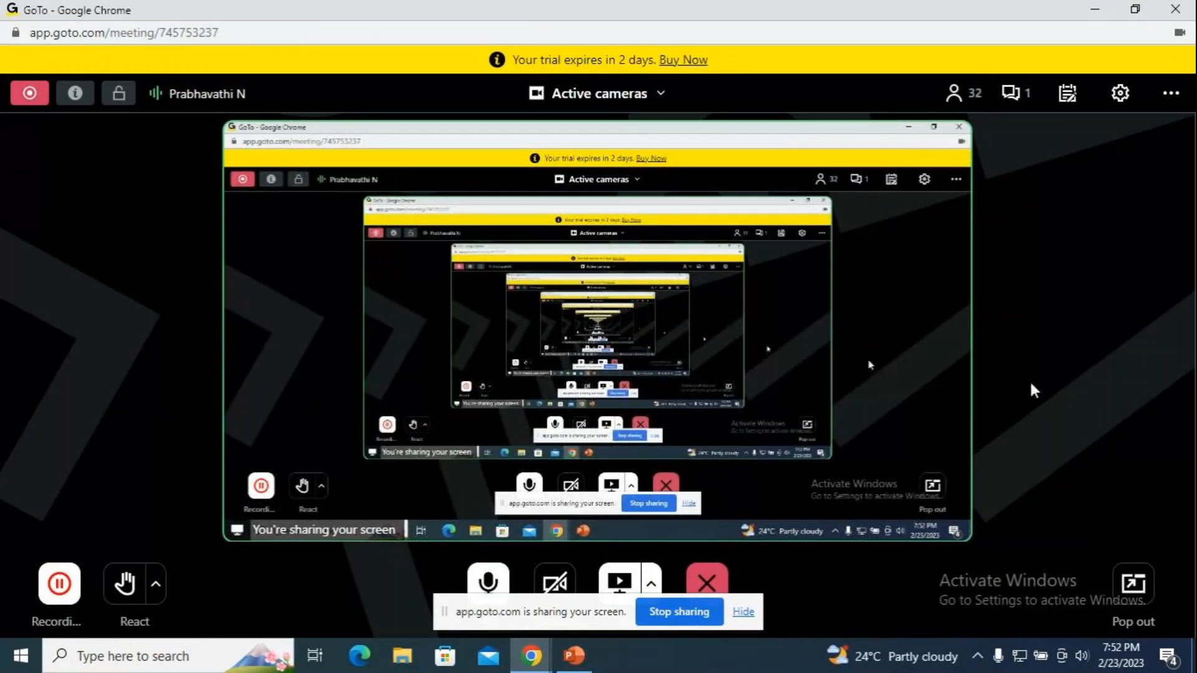
pyautogui.click(715, 583)
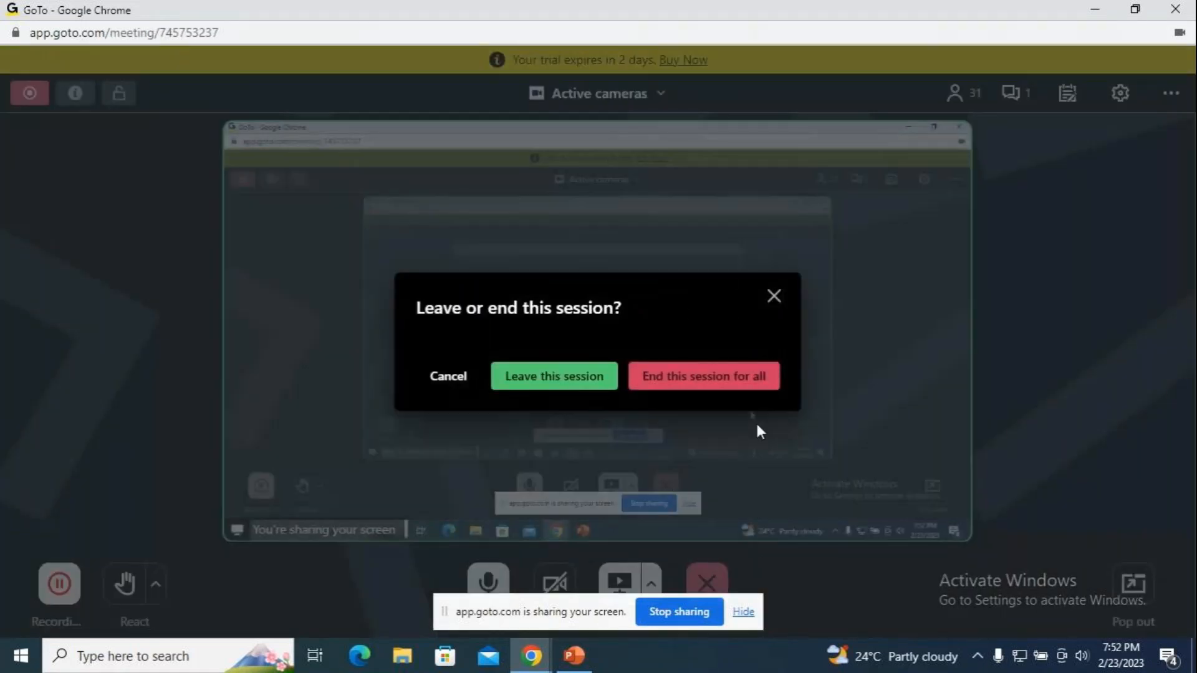